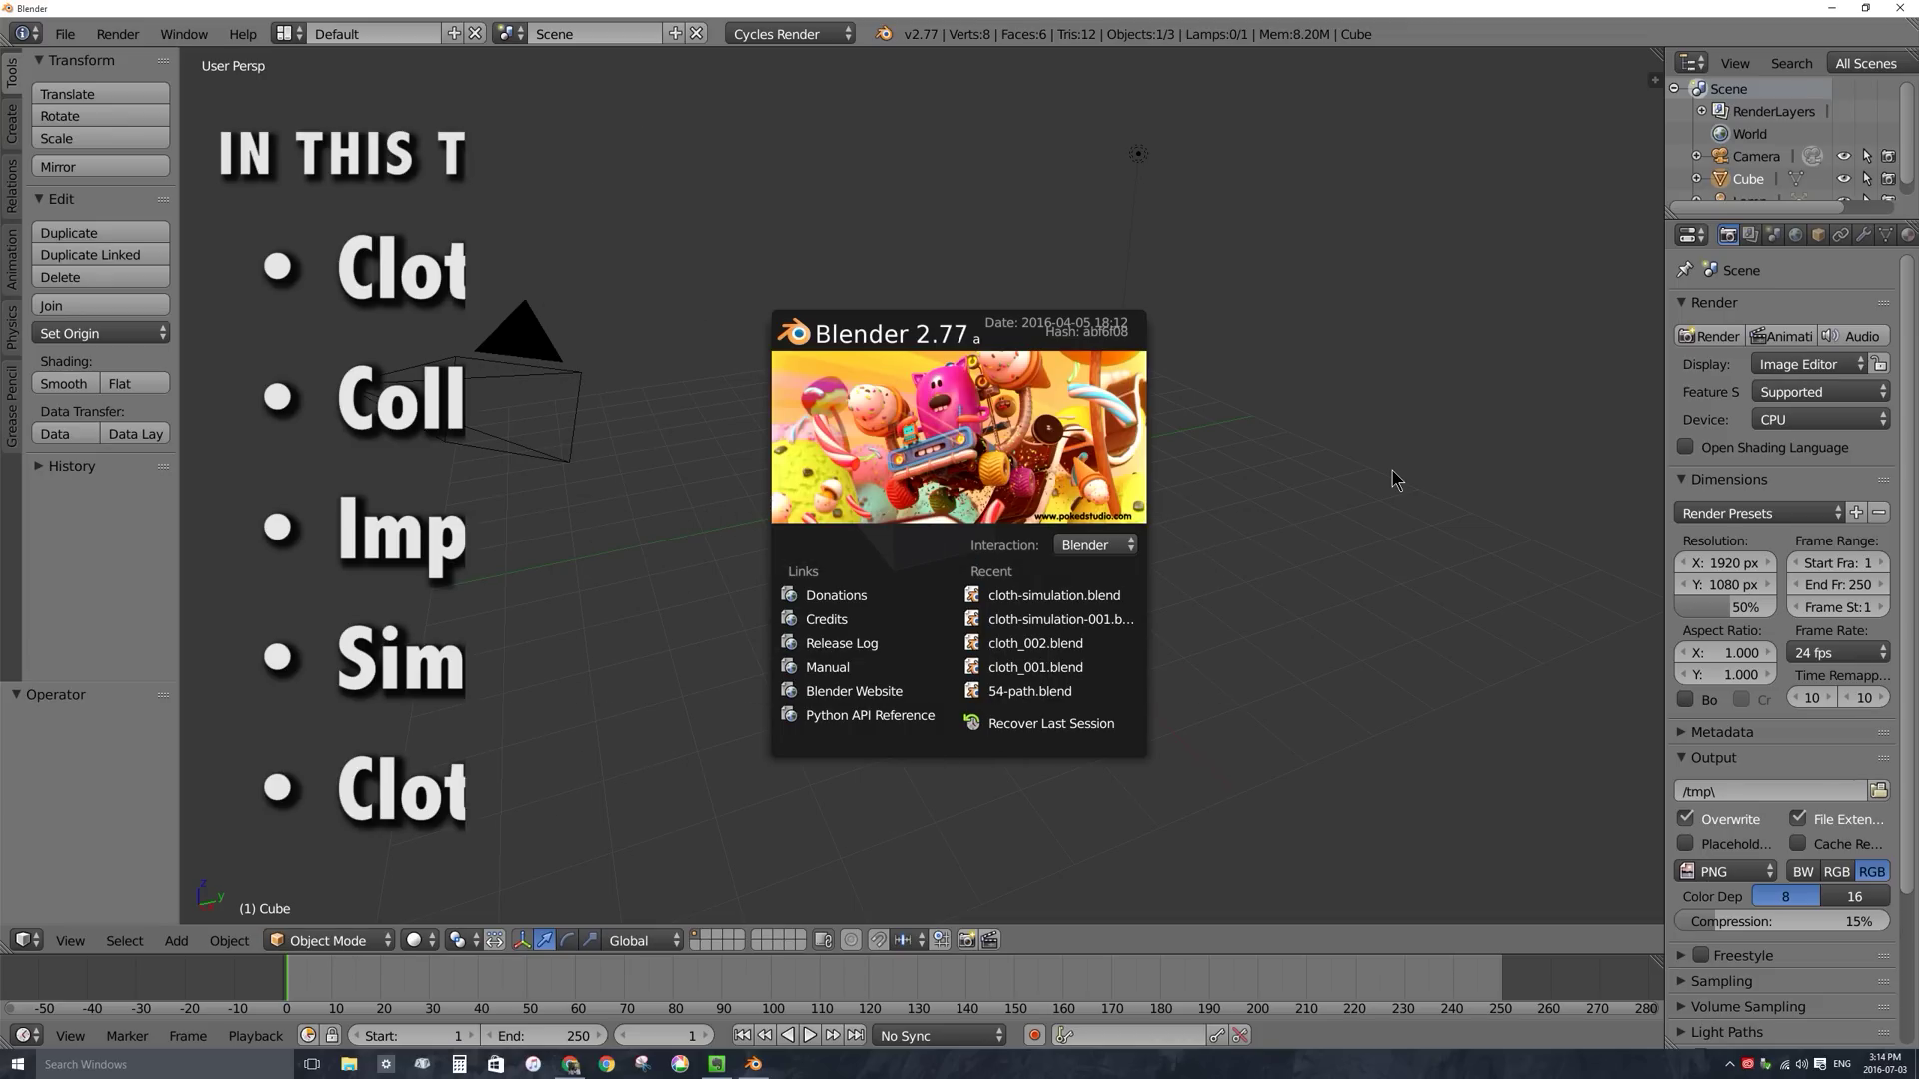
Dismiss the startup splash and delete the default cube from the scene.
left_click(1057, 452)
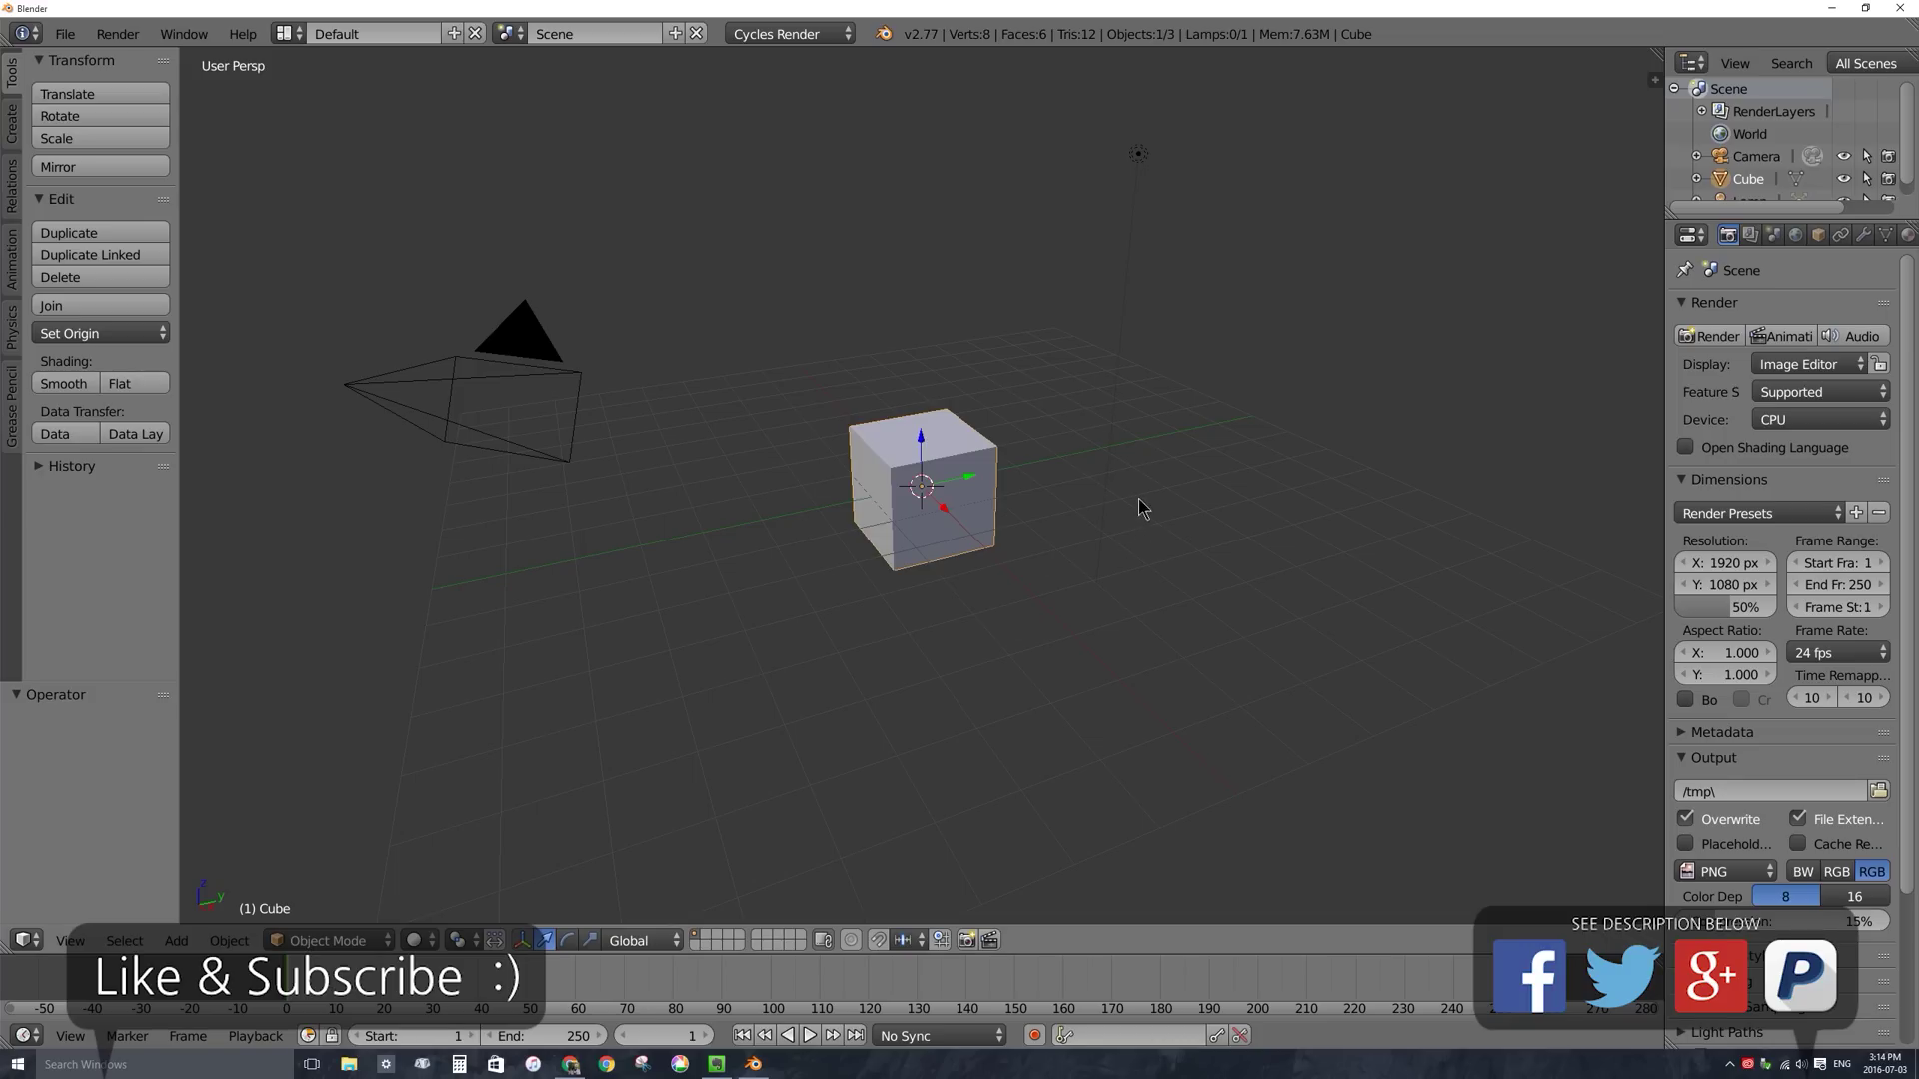
key("x")
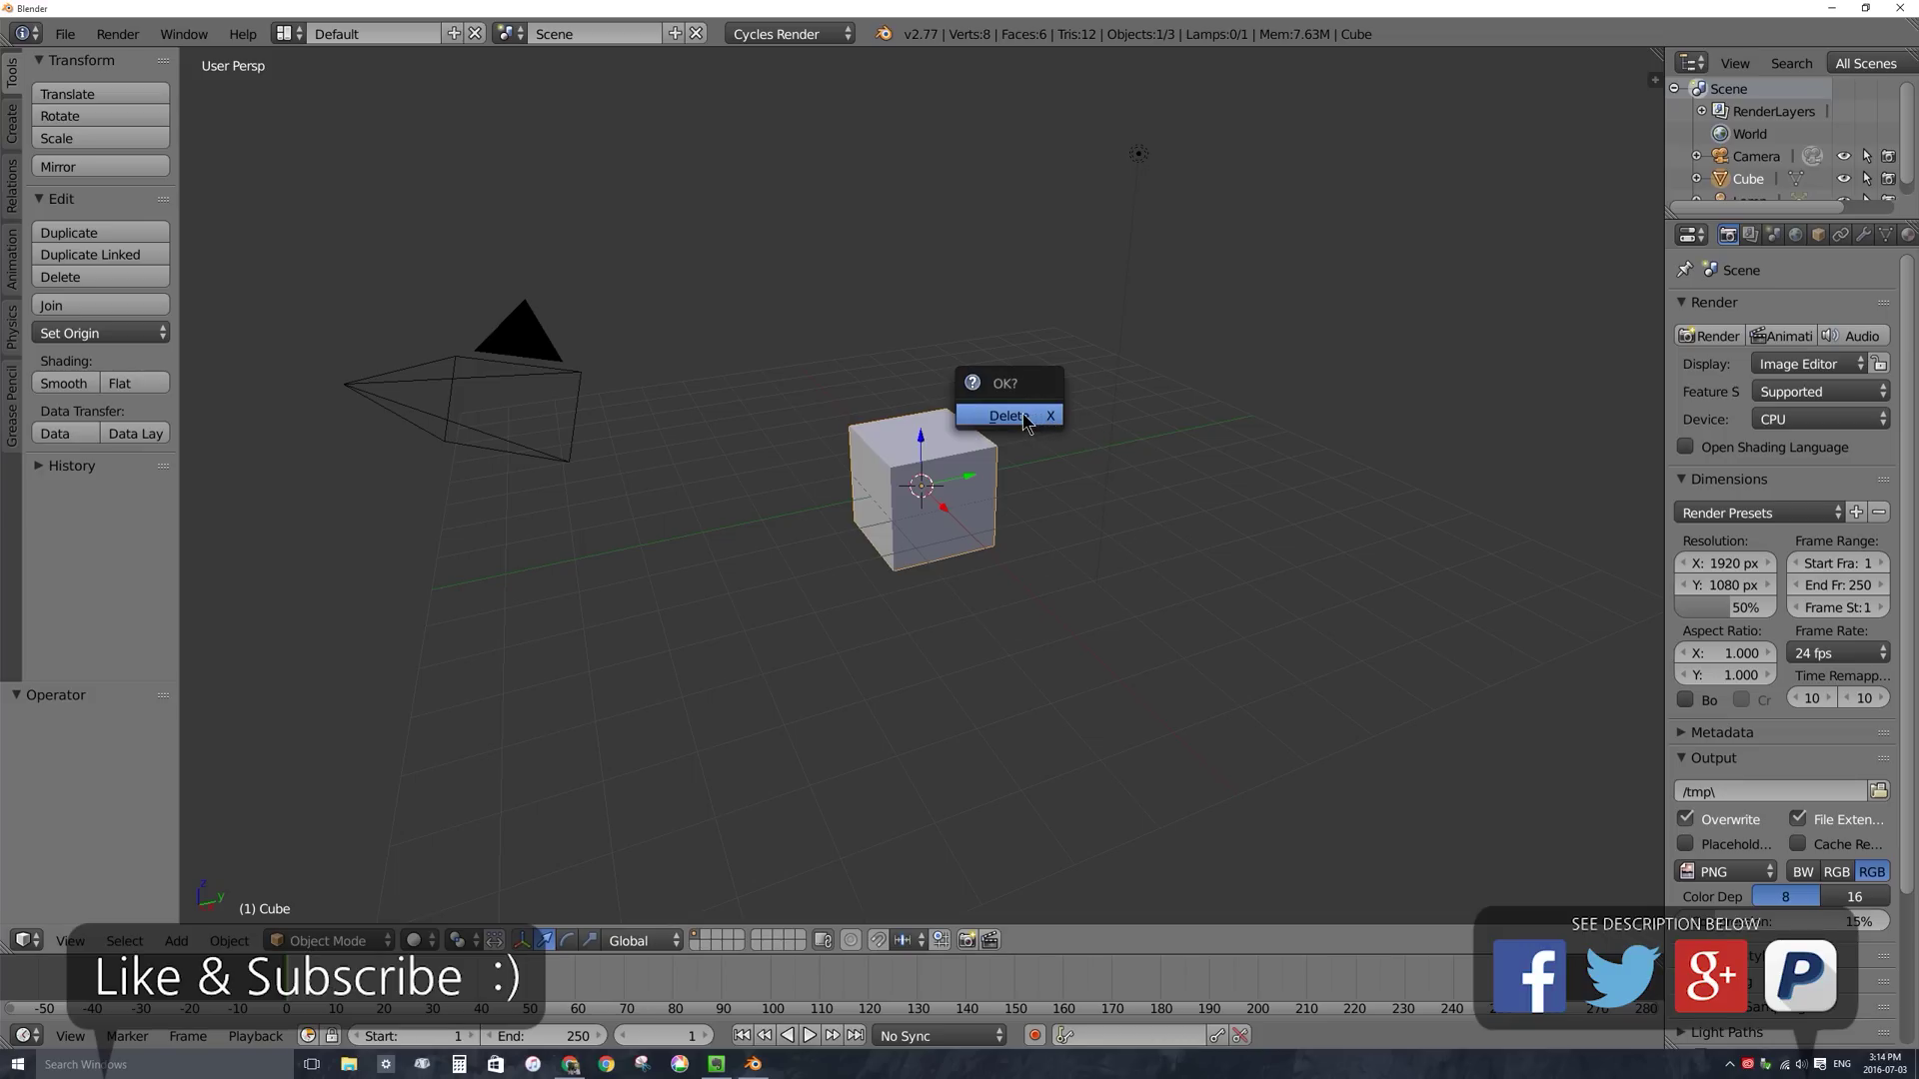
key("x")
left_click(1055, 392)
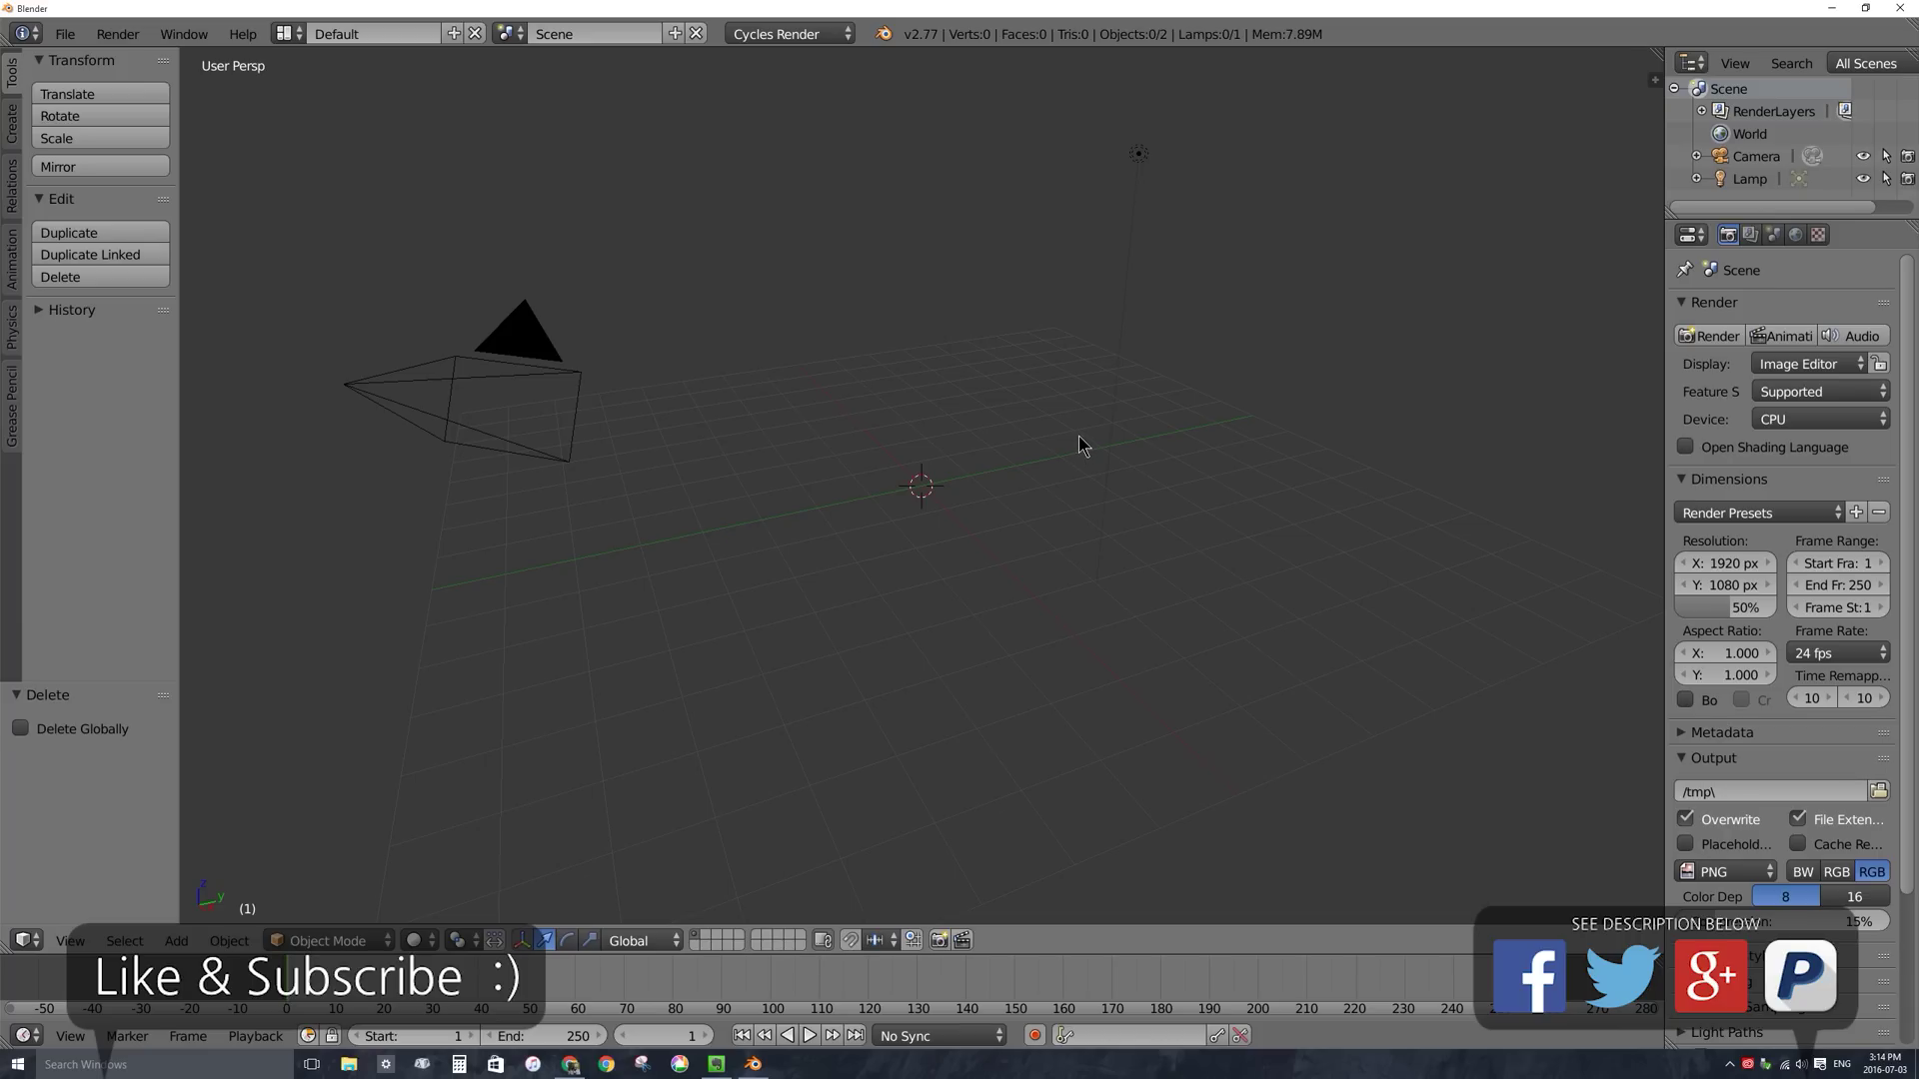
Add a mesh plane at the scene origin and scale it by a factor of 8.
key("shift+a")
mouse_move(1079, 442)
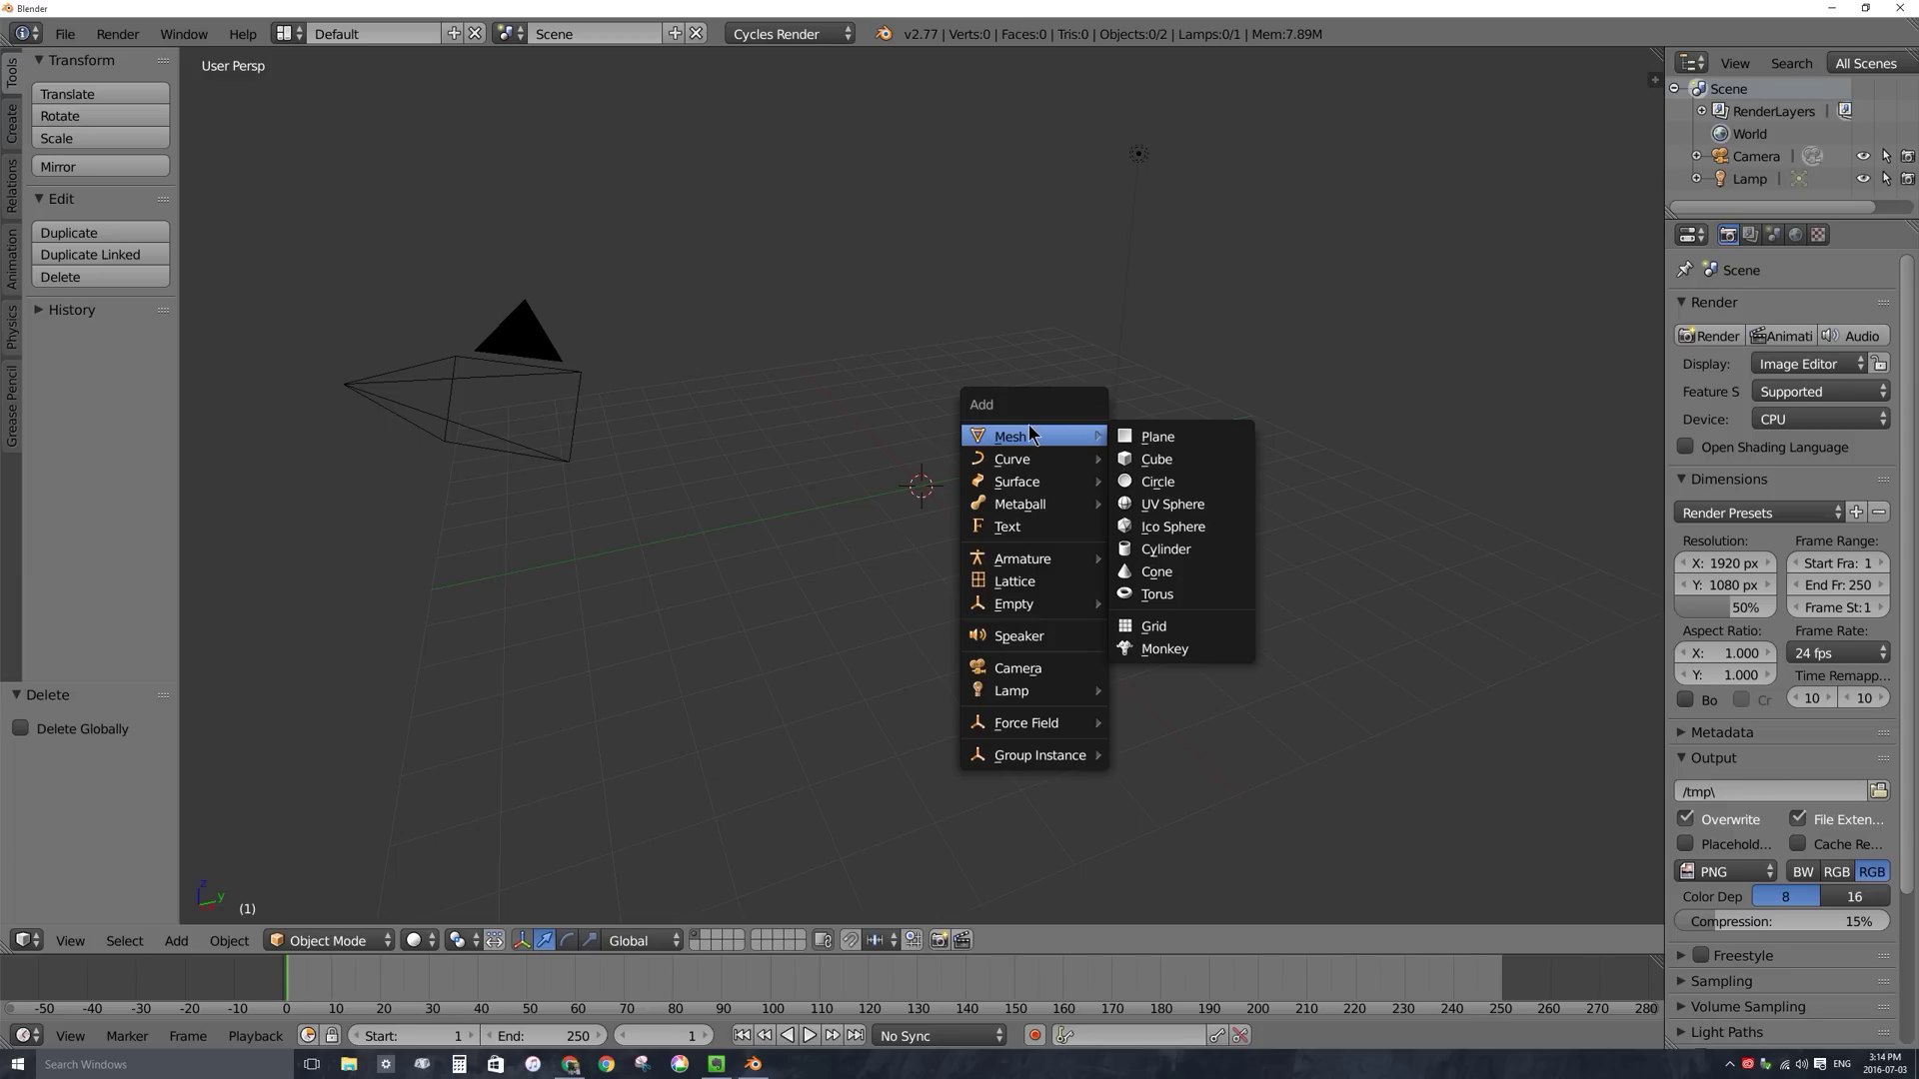
left_click(1150, 440)
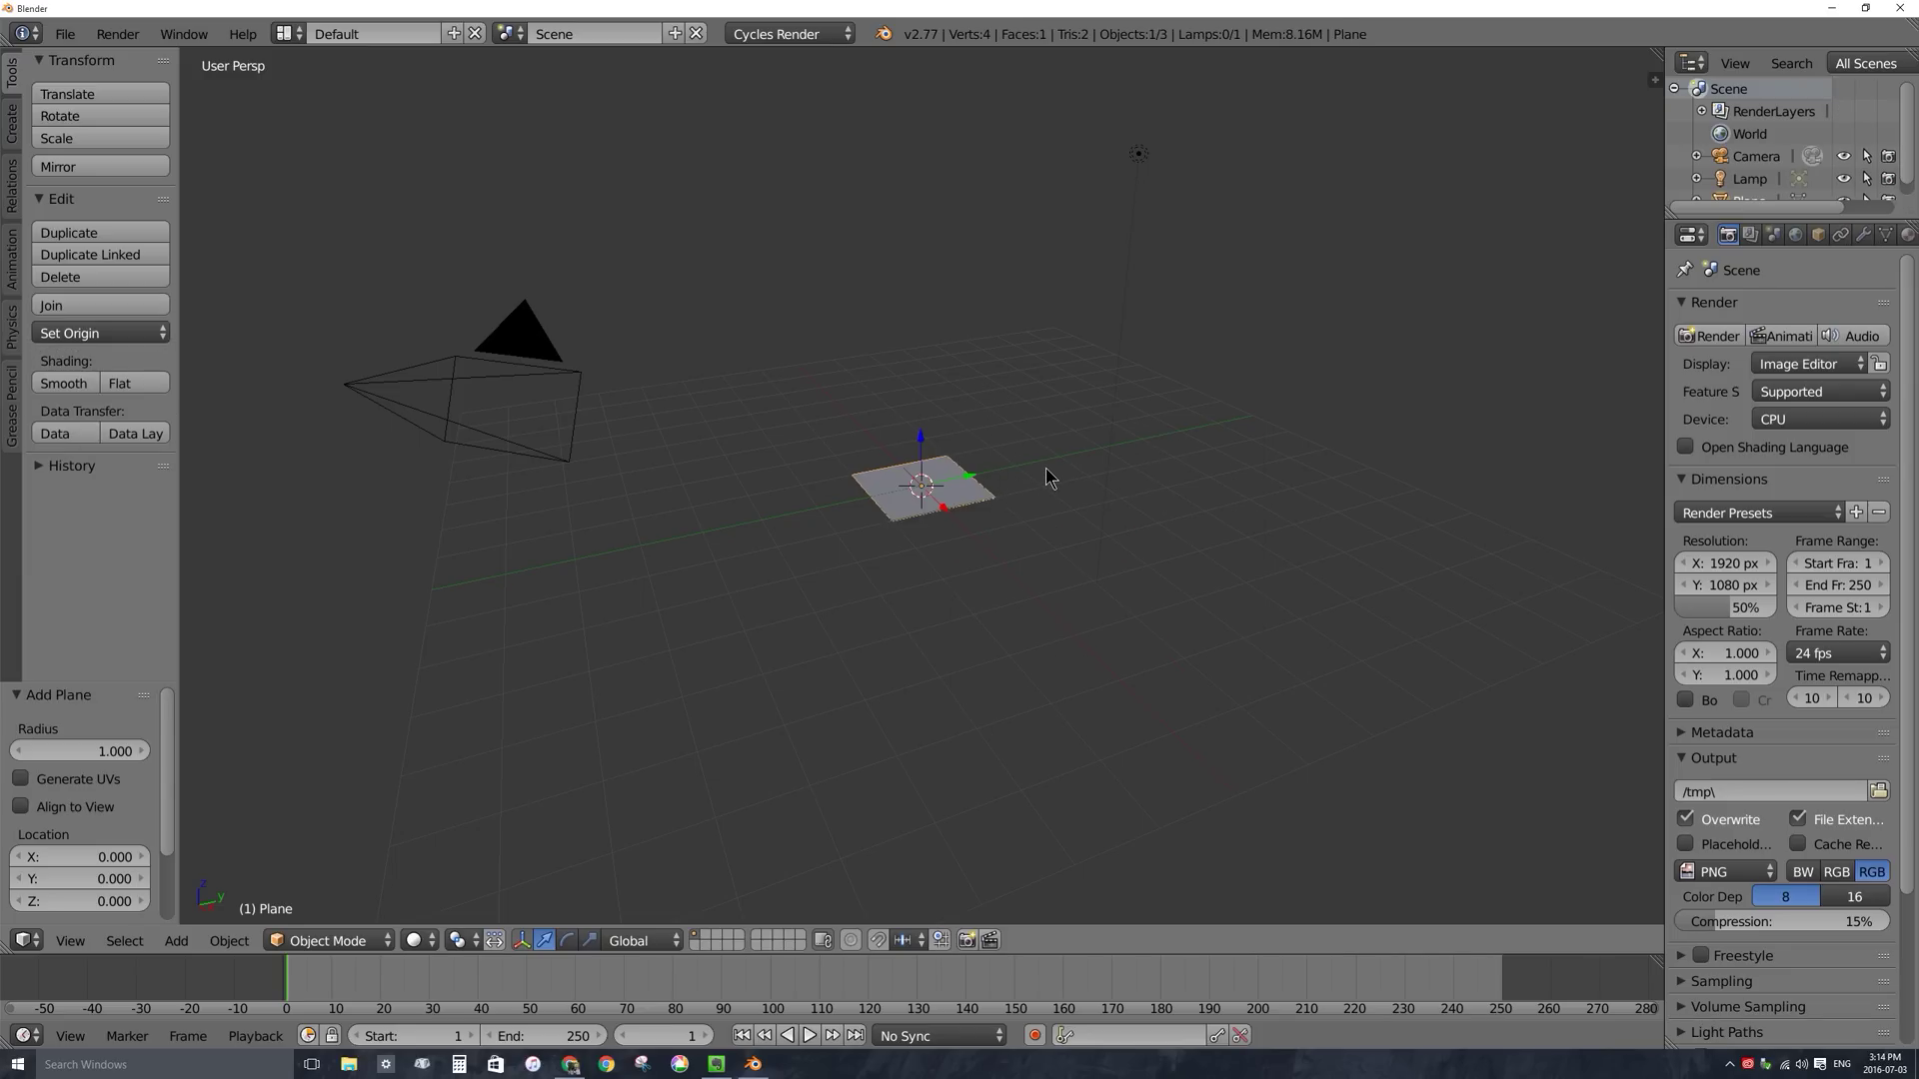
key("s")
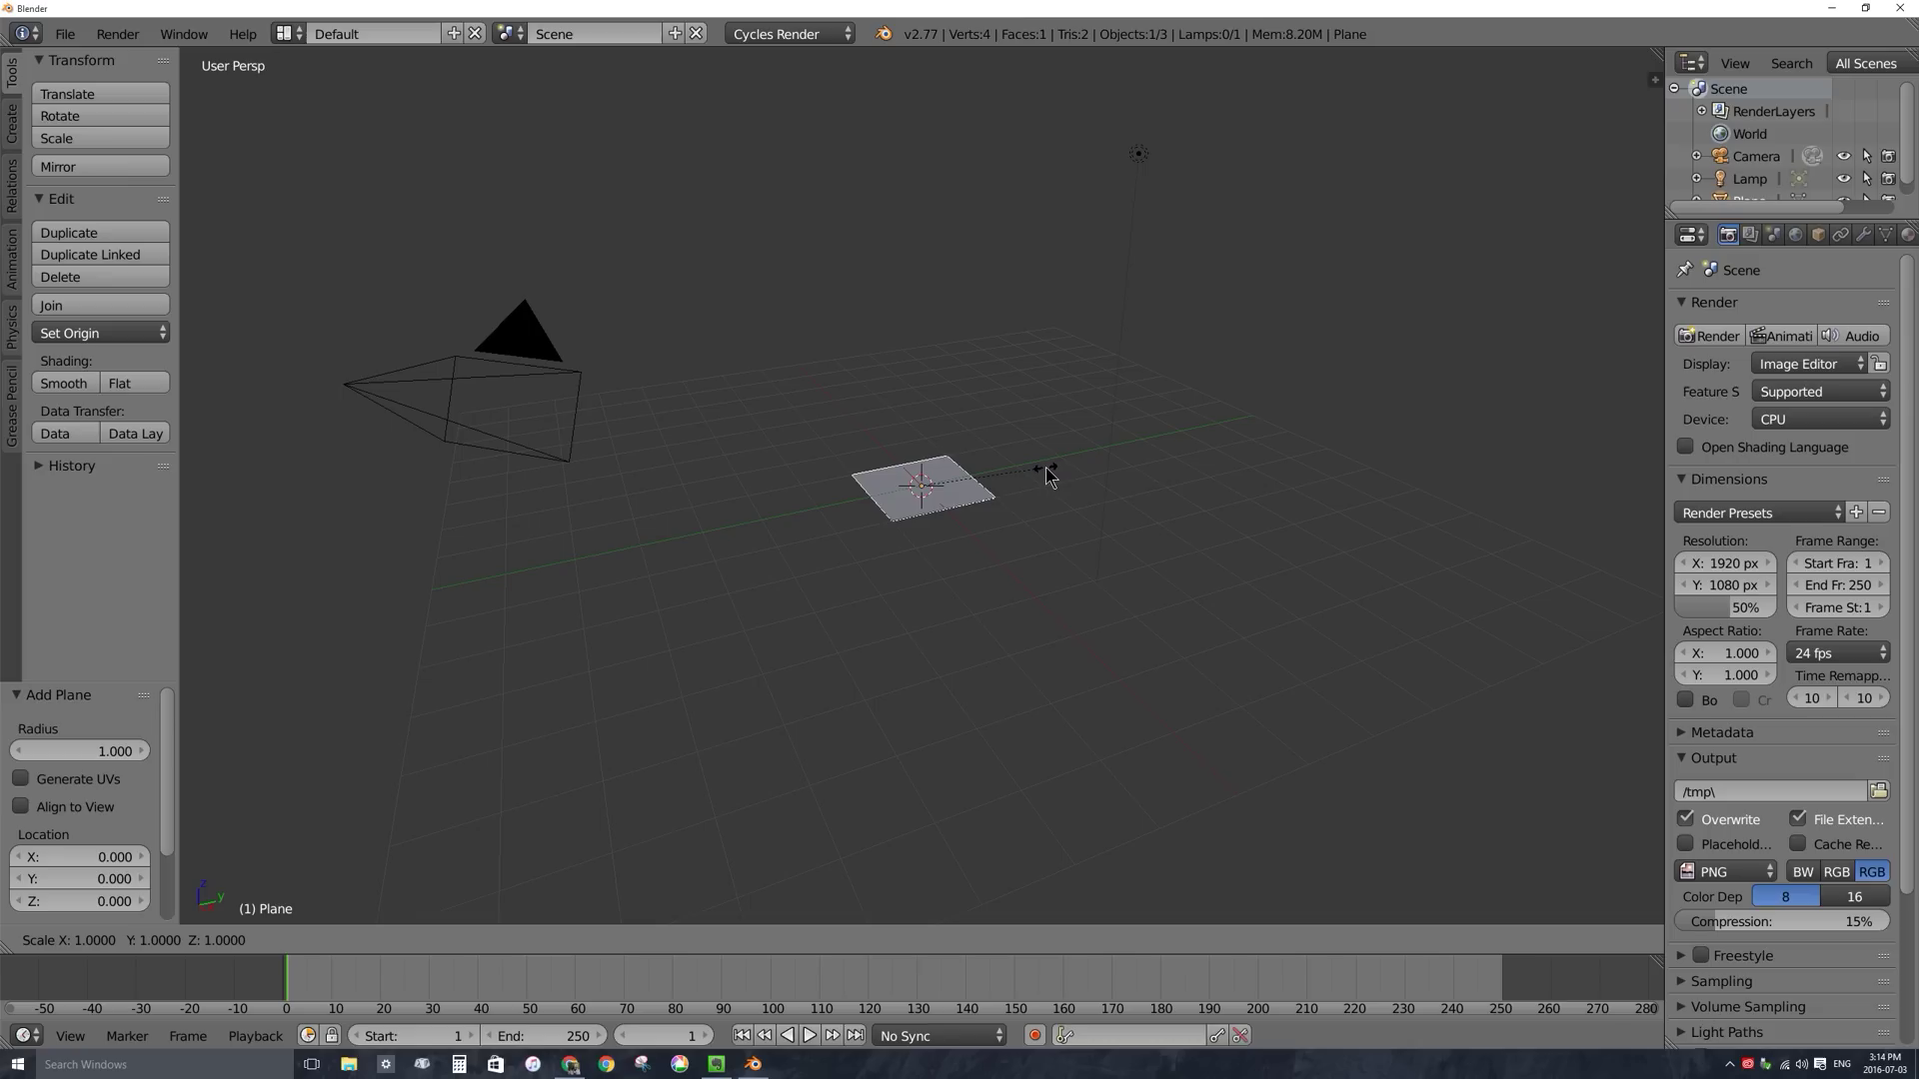
type("8")
key("Return")
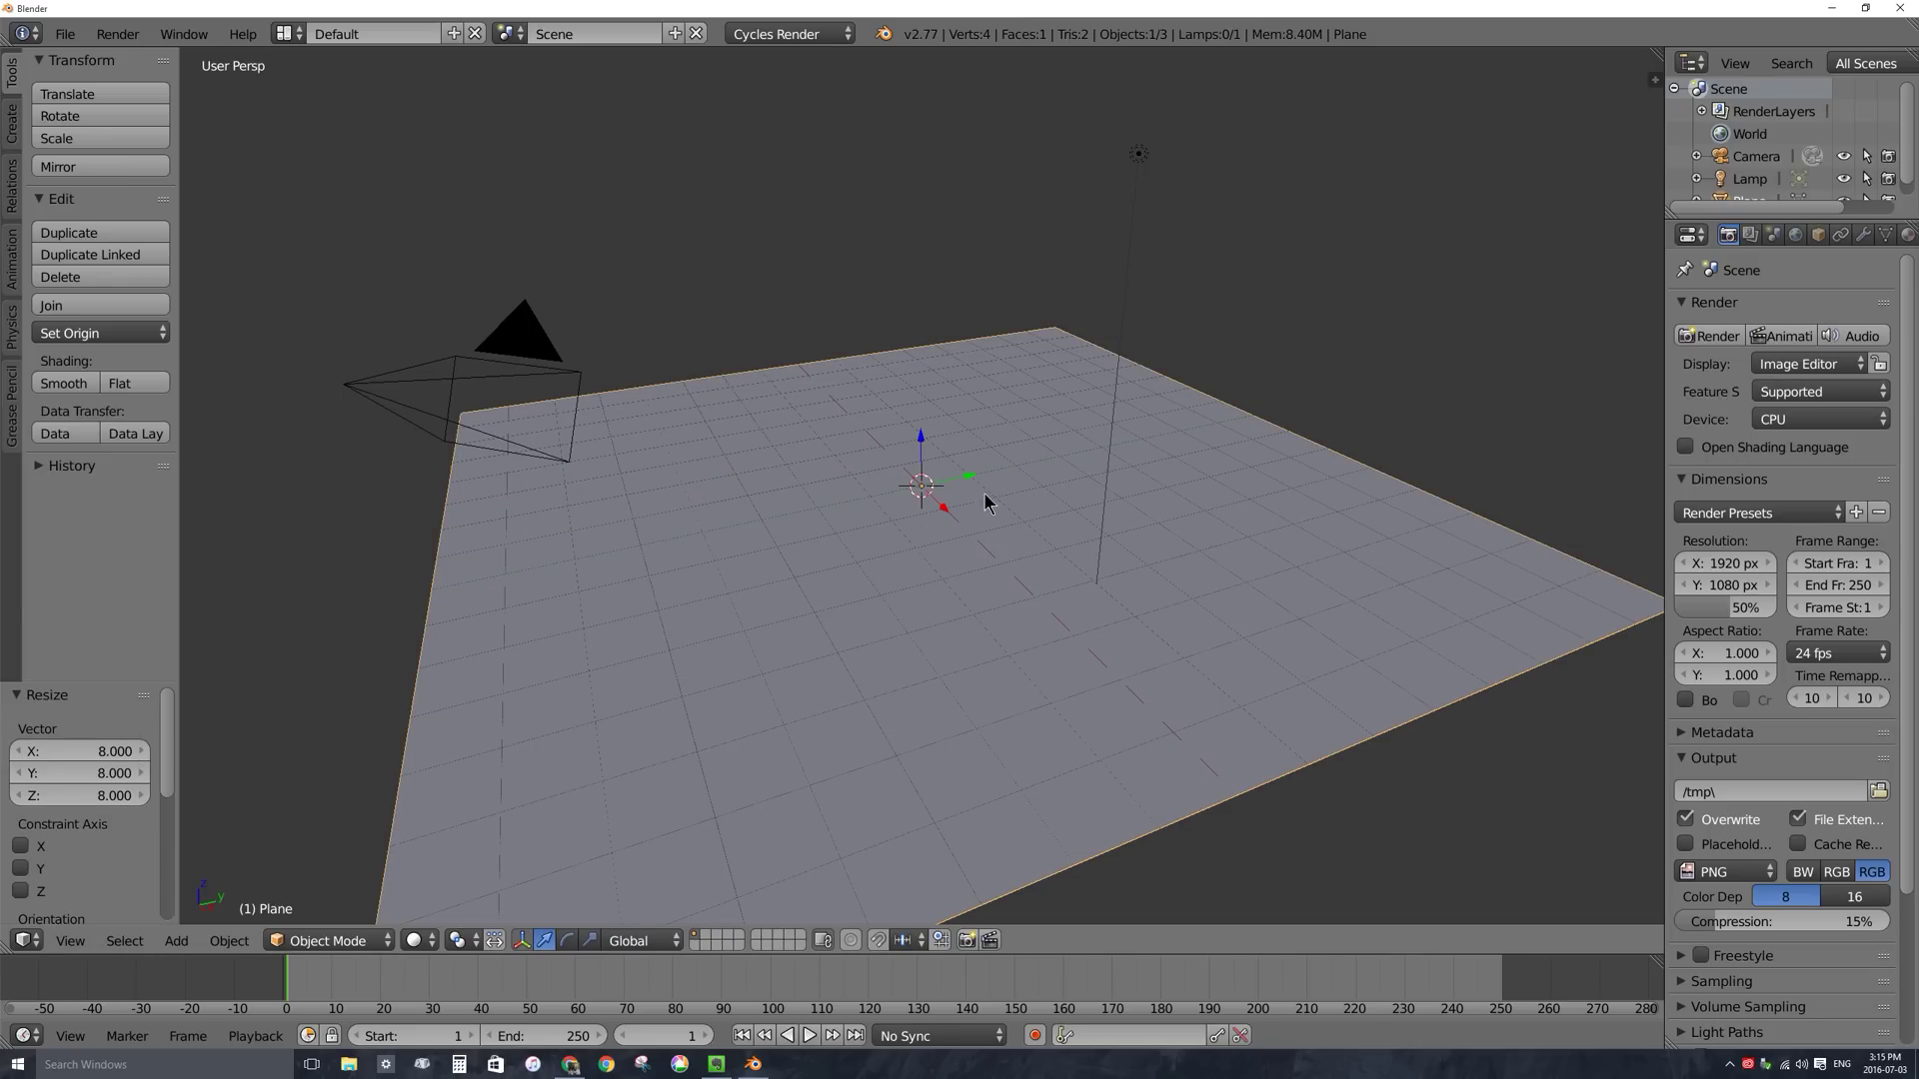
Raise the plane about 2.34 units along the Z axis.
left_click_drag(920, 438, 891, 325)
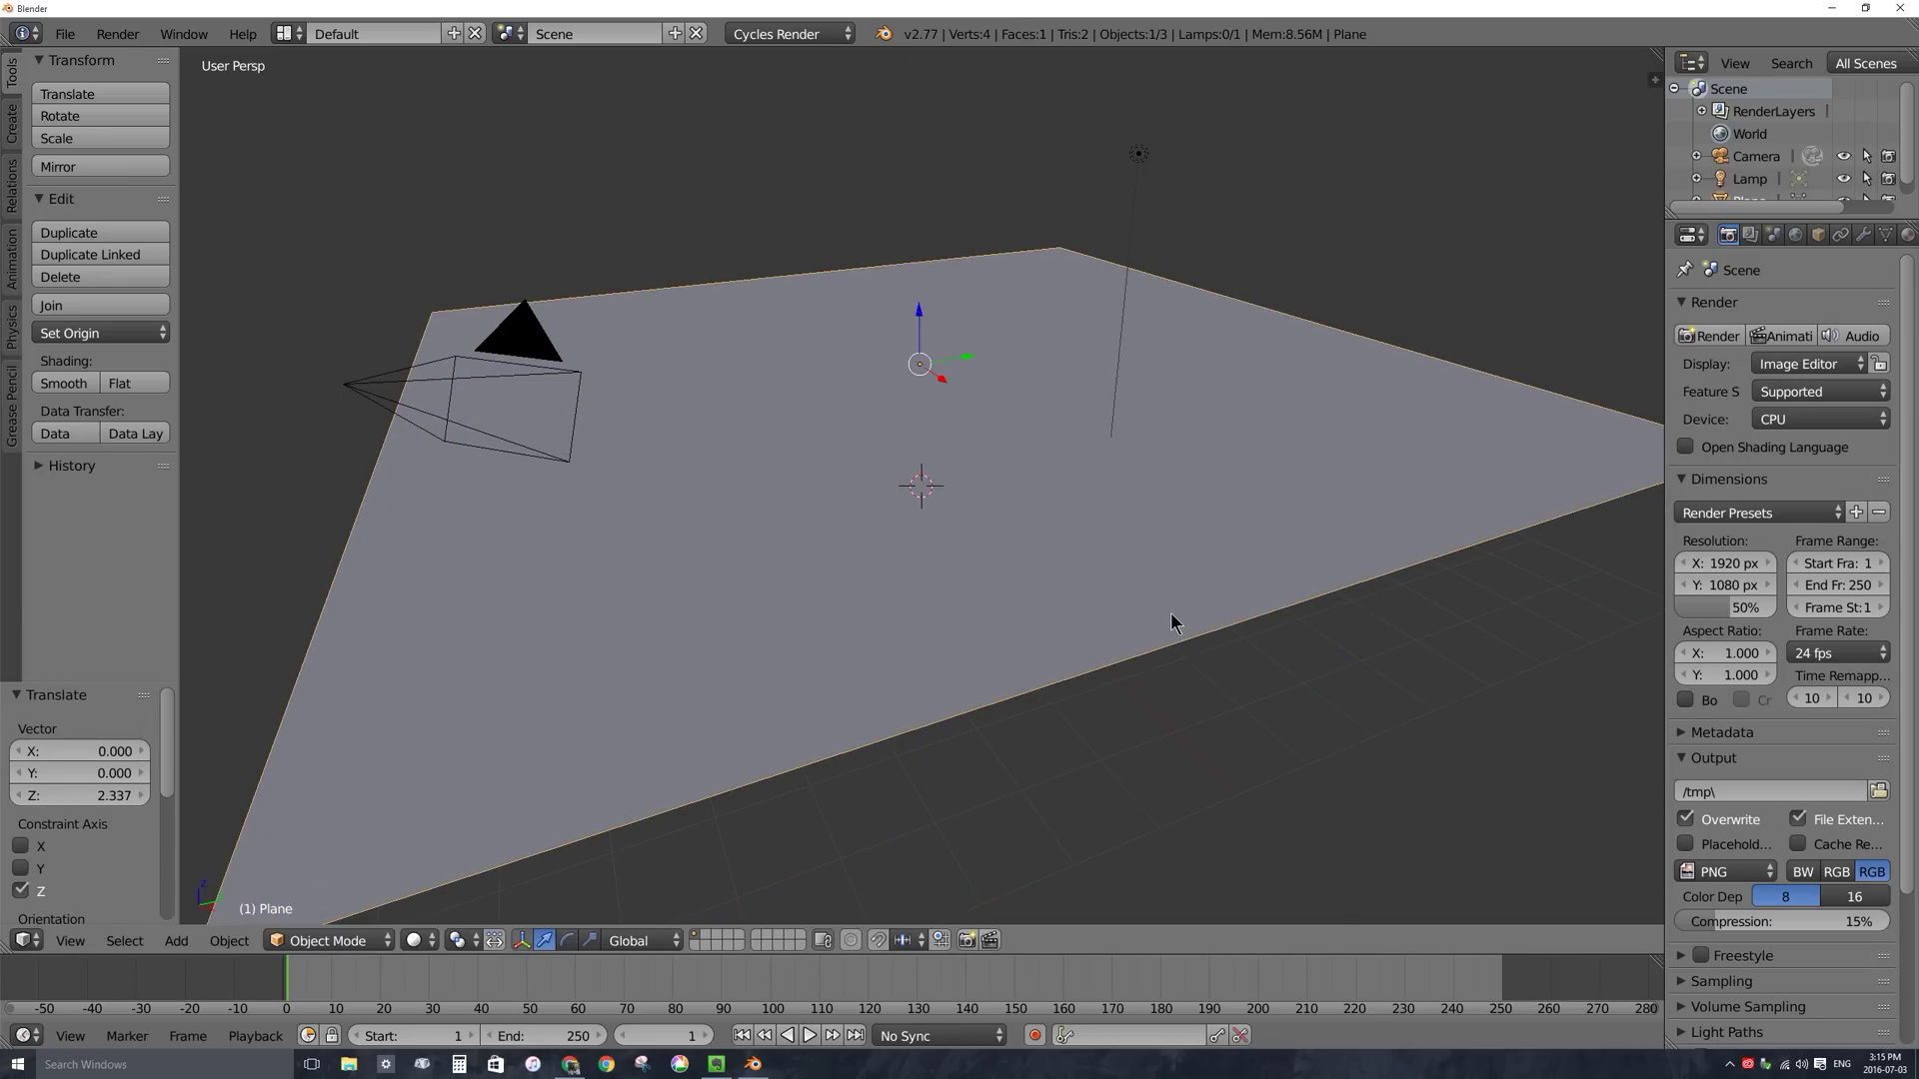
scroll(1175, 544, "down", 1)
scroll(1176, 548, "down", 2)
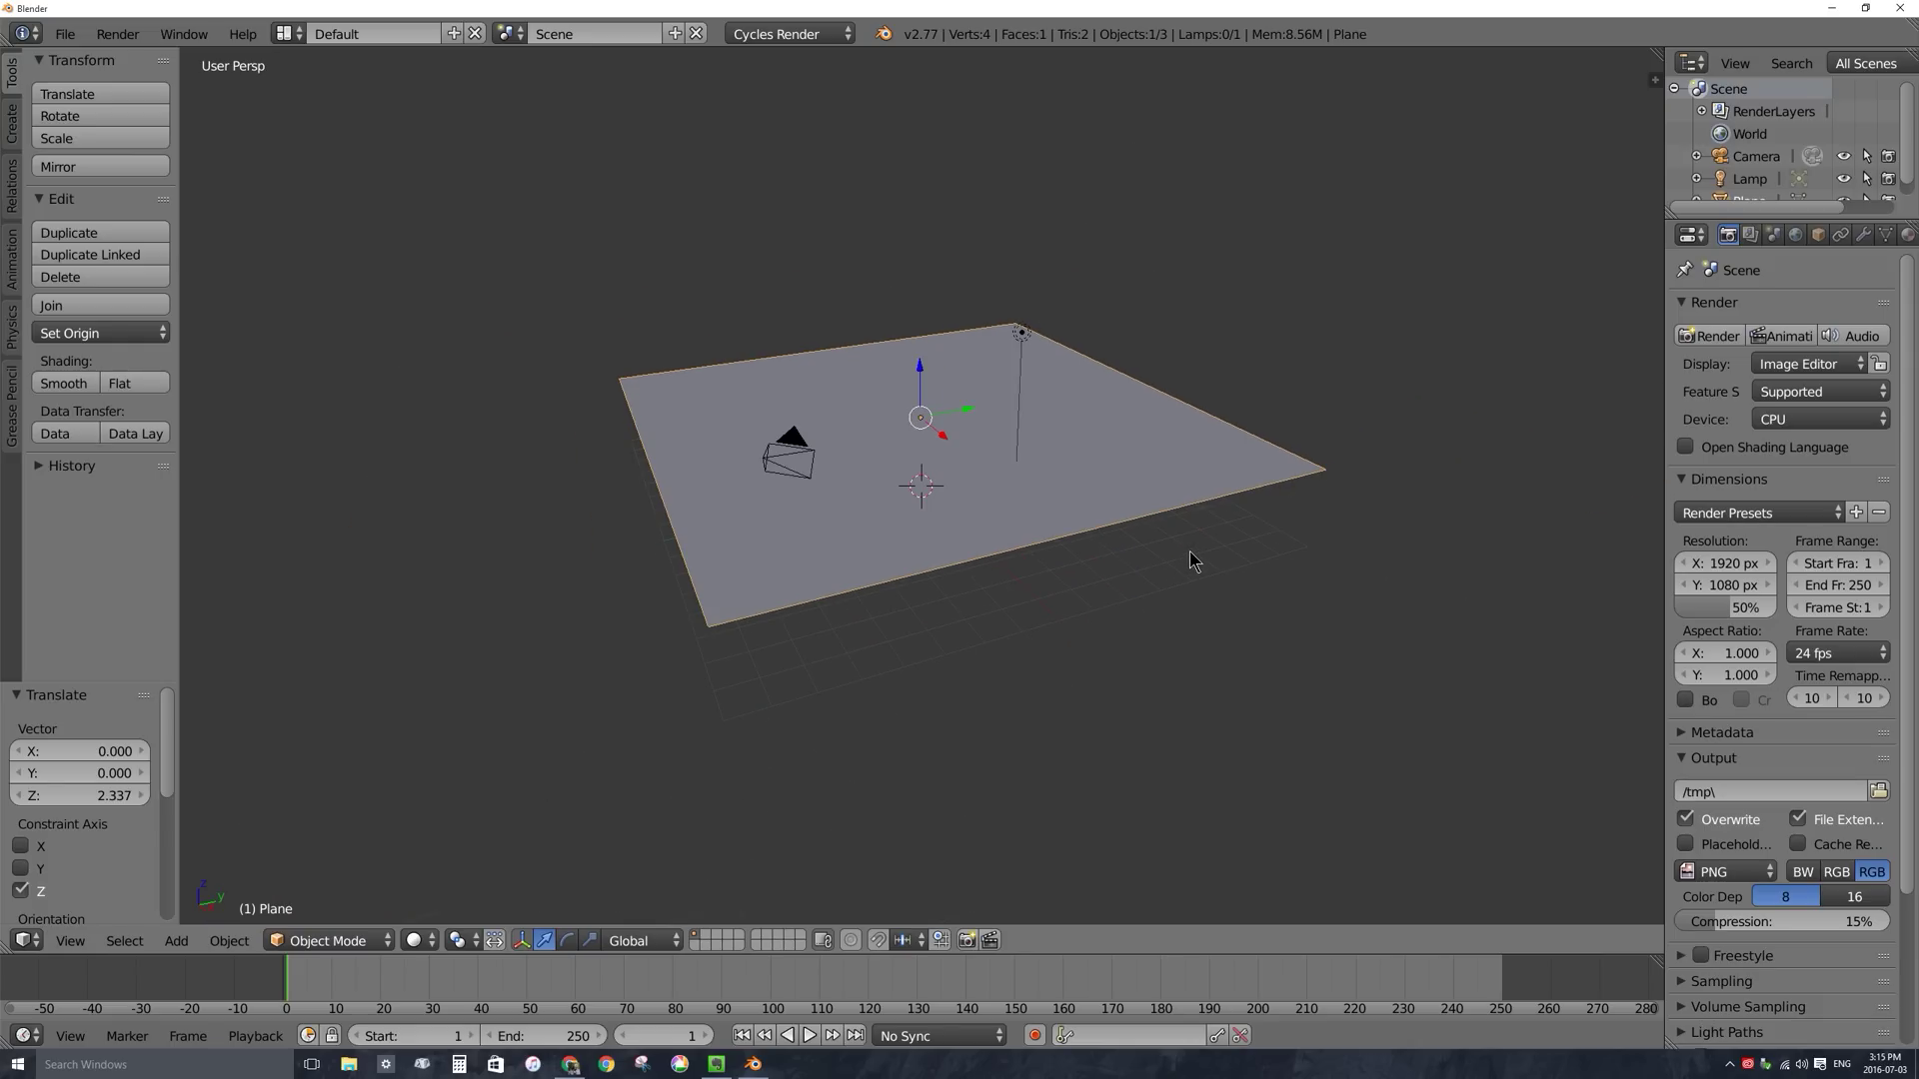
Add a UV sphere at the scene origin beneath the plane.
middle_click_drag(1077, 495, 1044, 468)
key("shift+a")
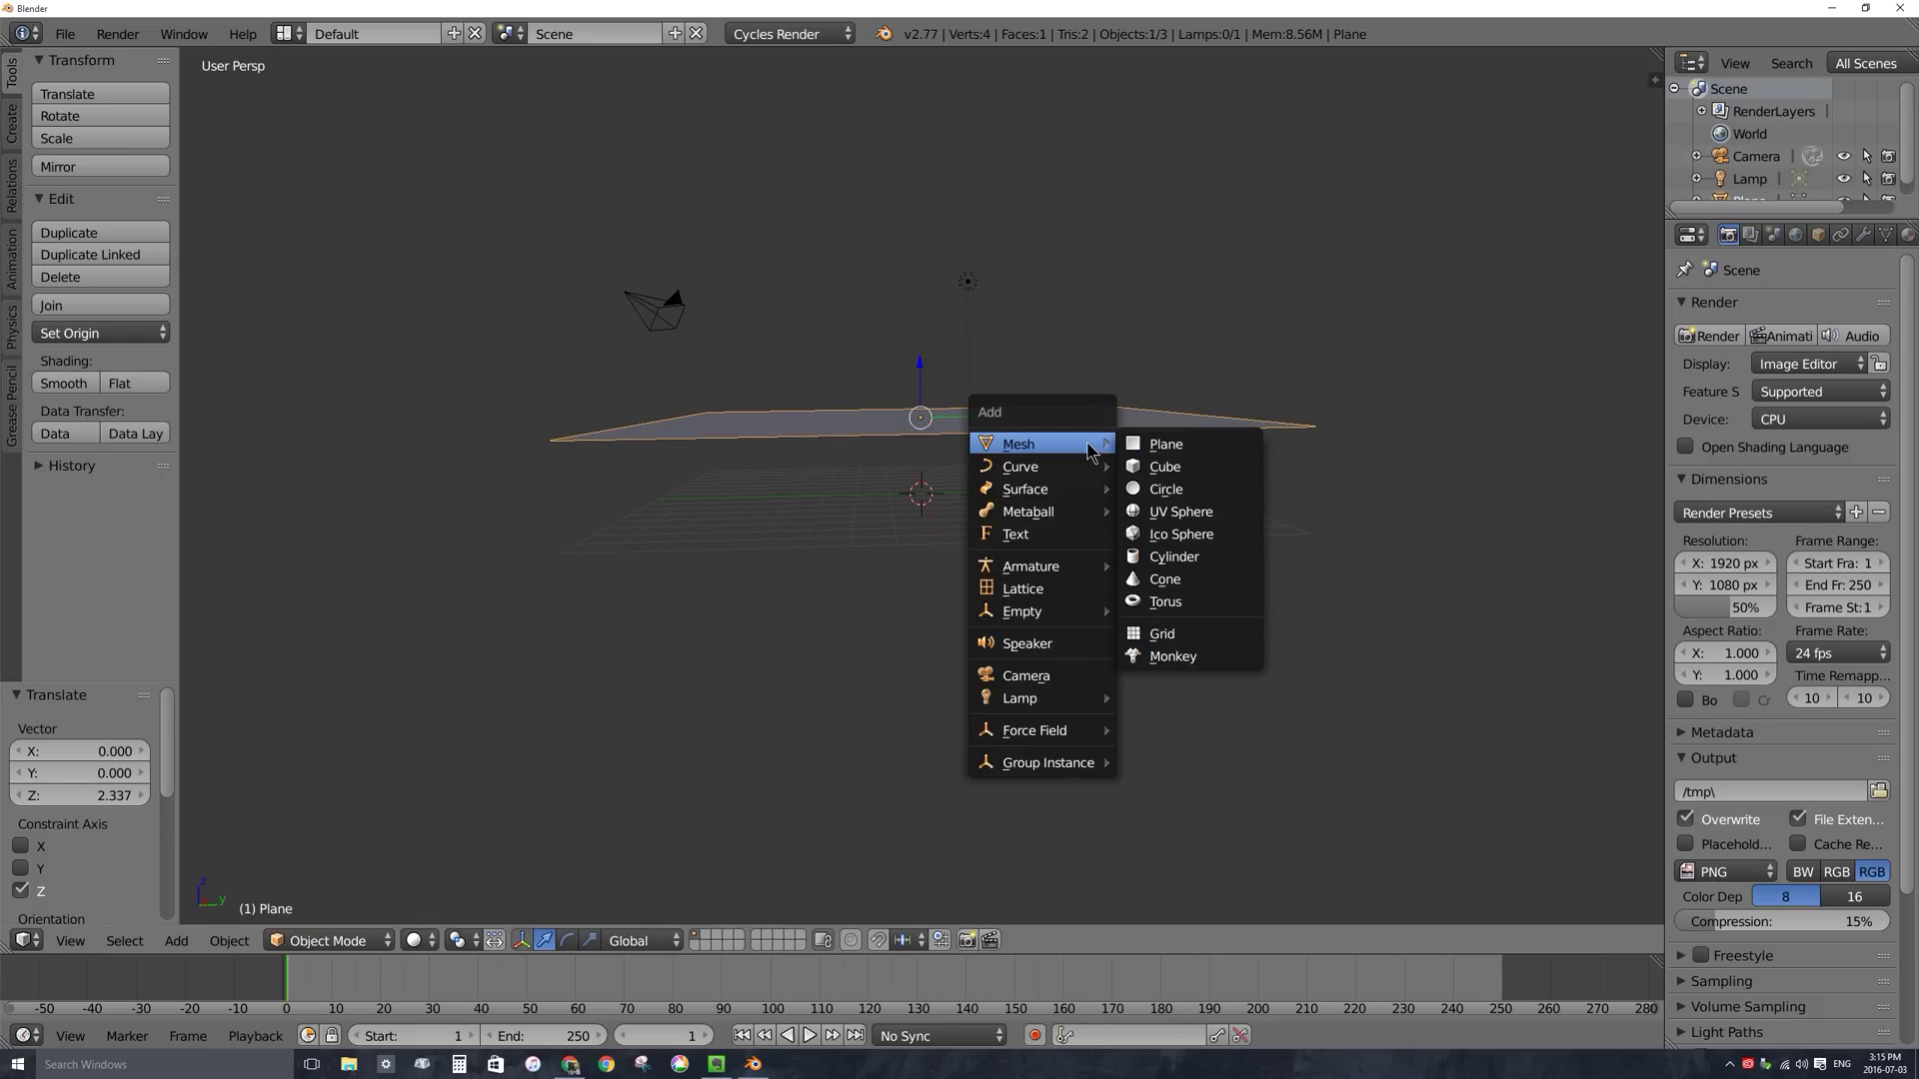
left_click(1183, 512)
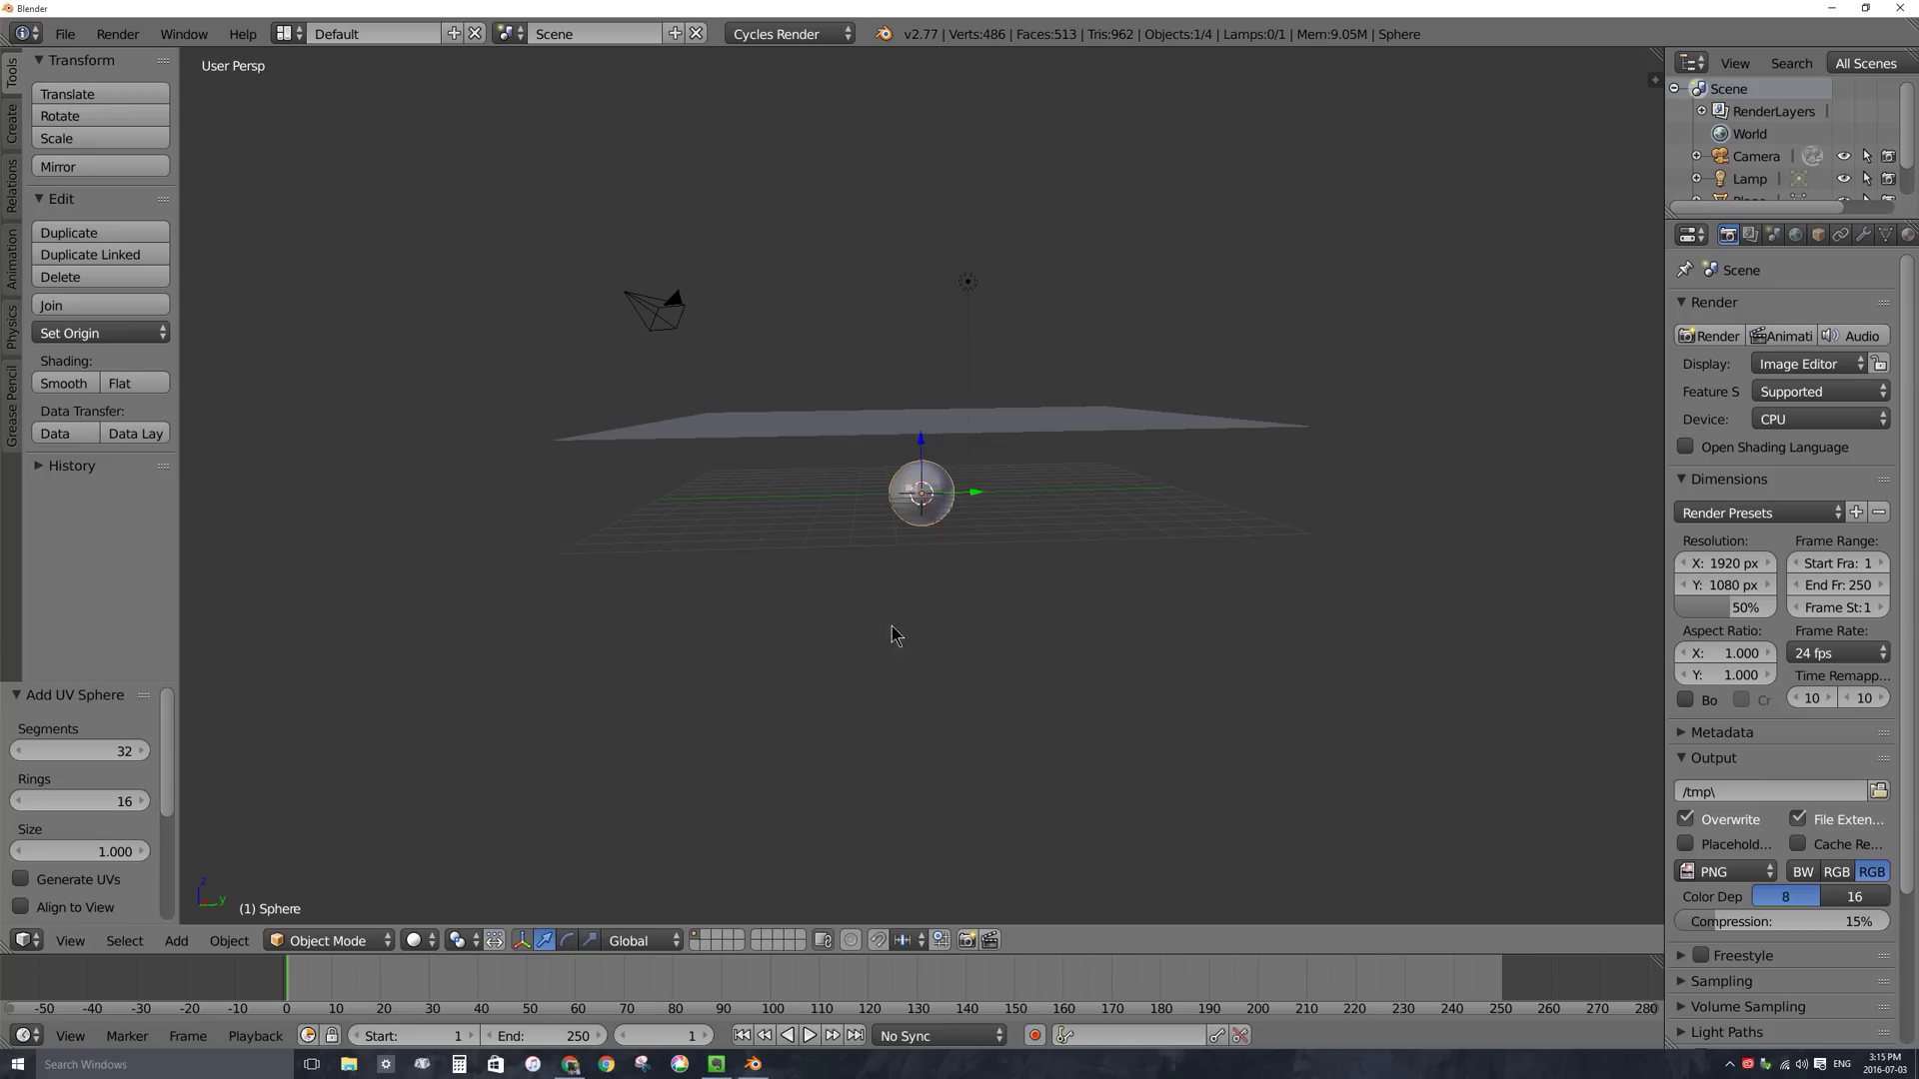
Subdivide the plane's mesh in Edit Mode with the number of cuts set to 10.
right_click(831, 418)
middle_click_drag(796, 403, 1137, 398)
key("Tab")
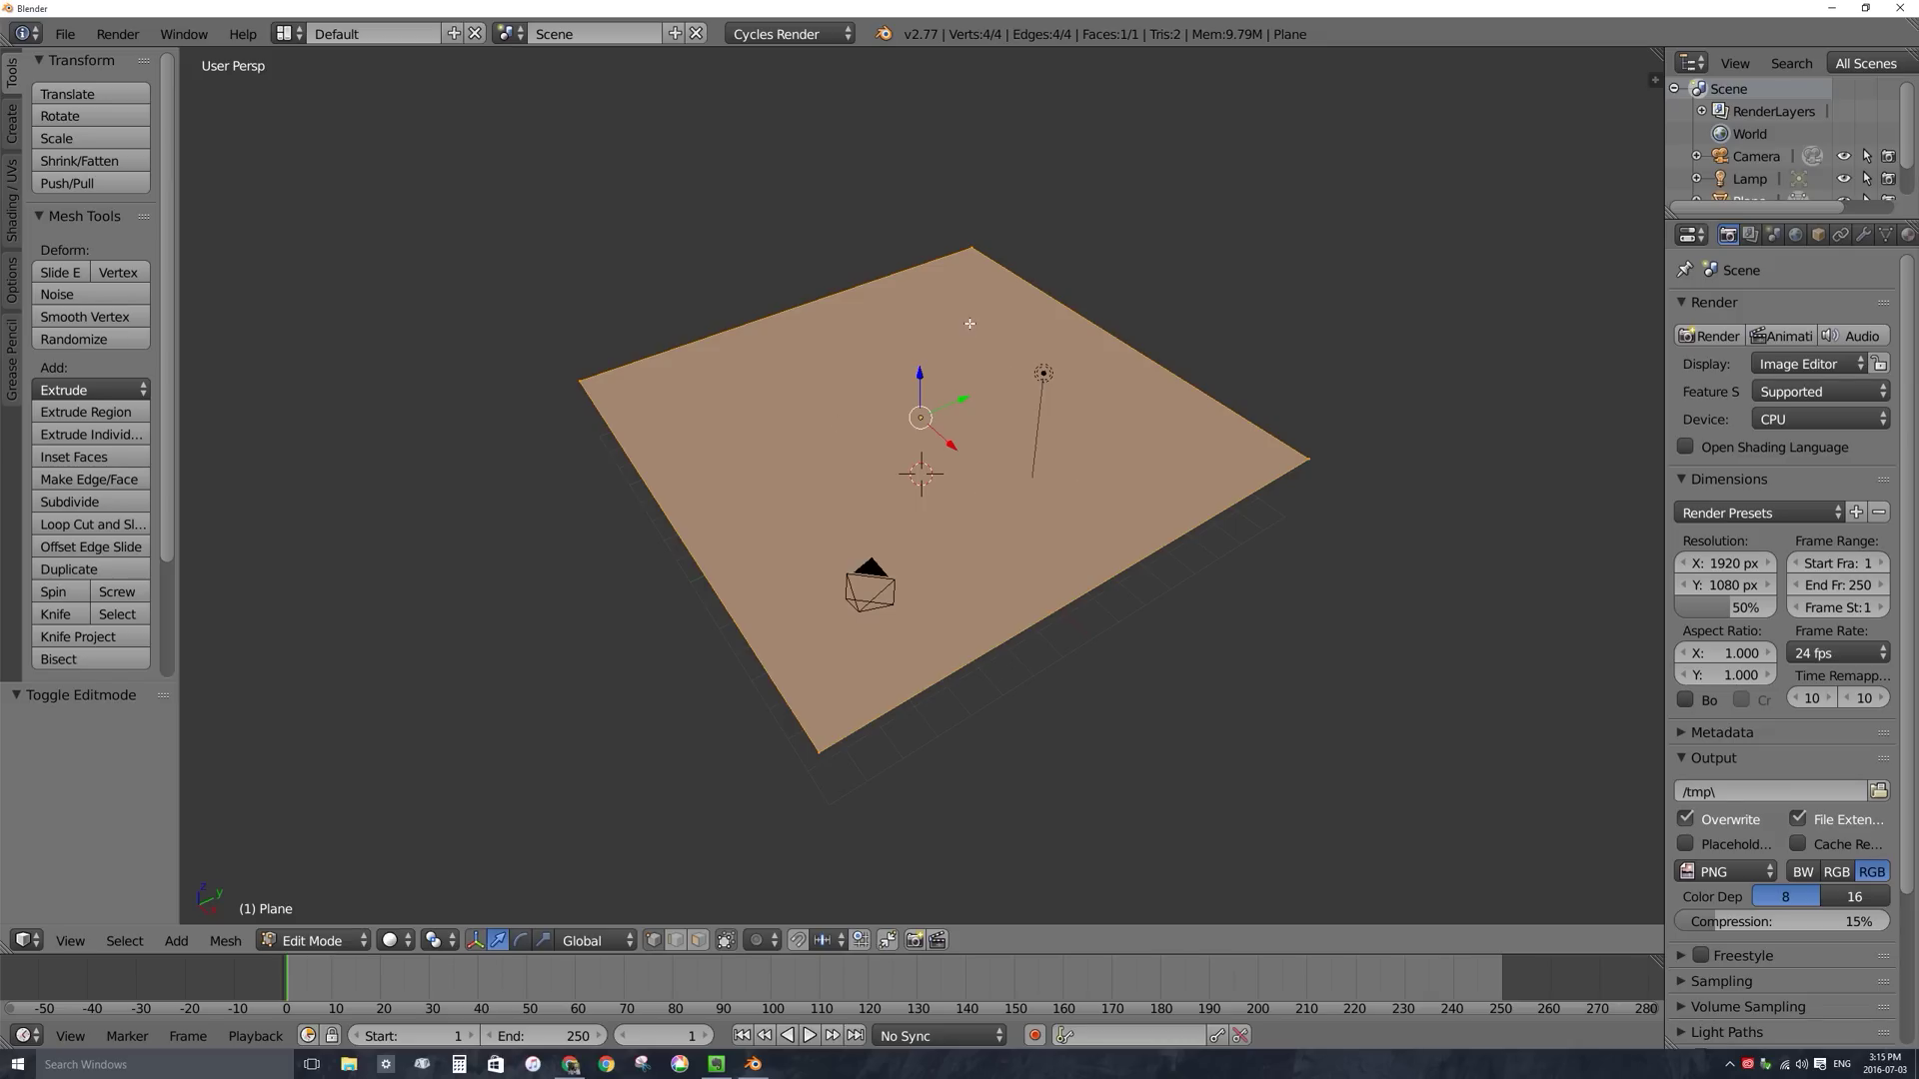
middle_click_drag(983, 359, 1020, 352)
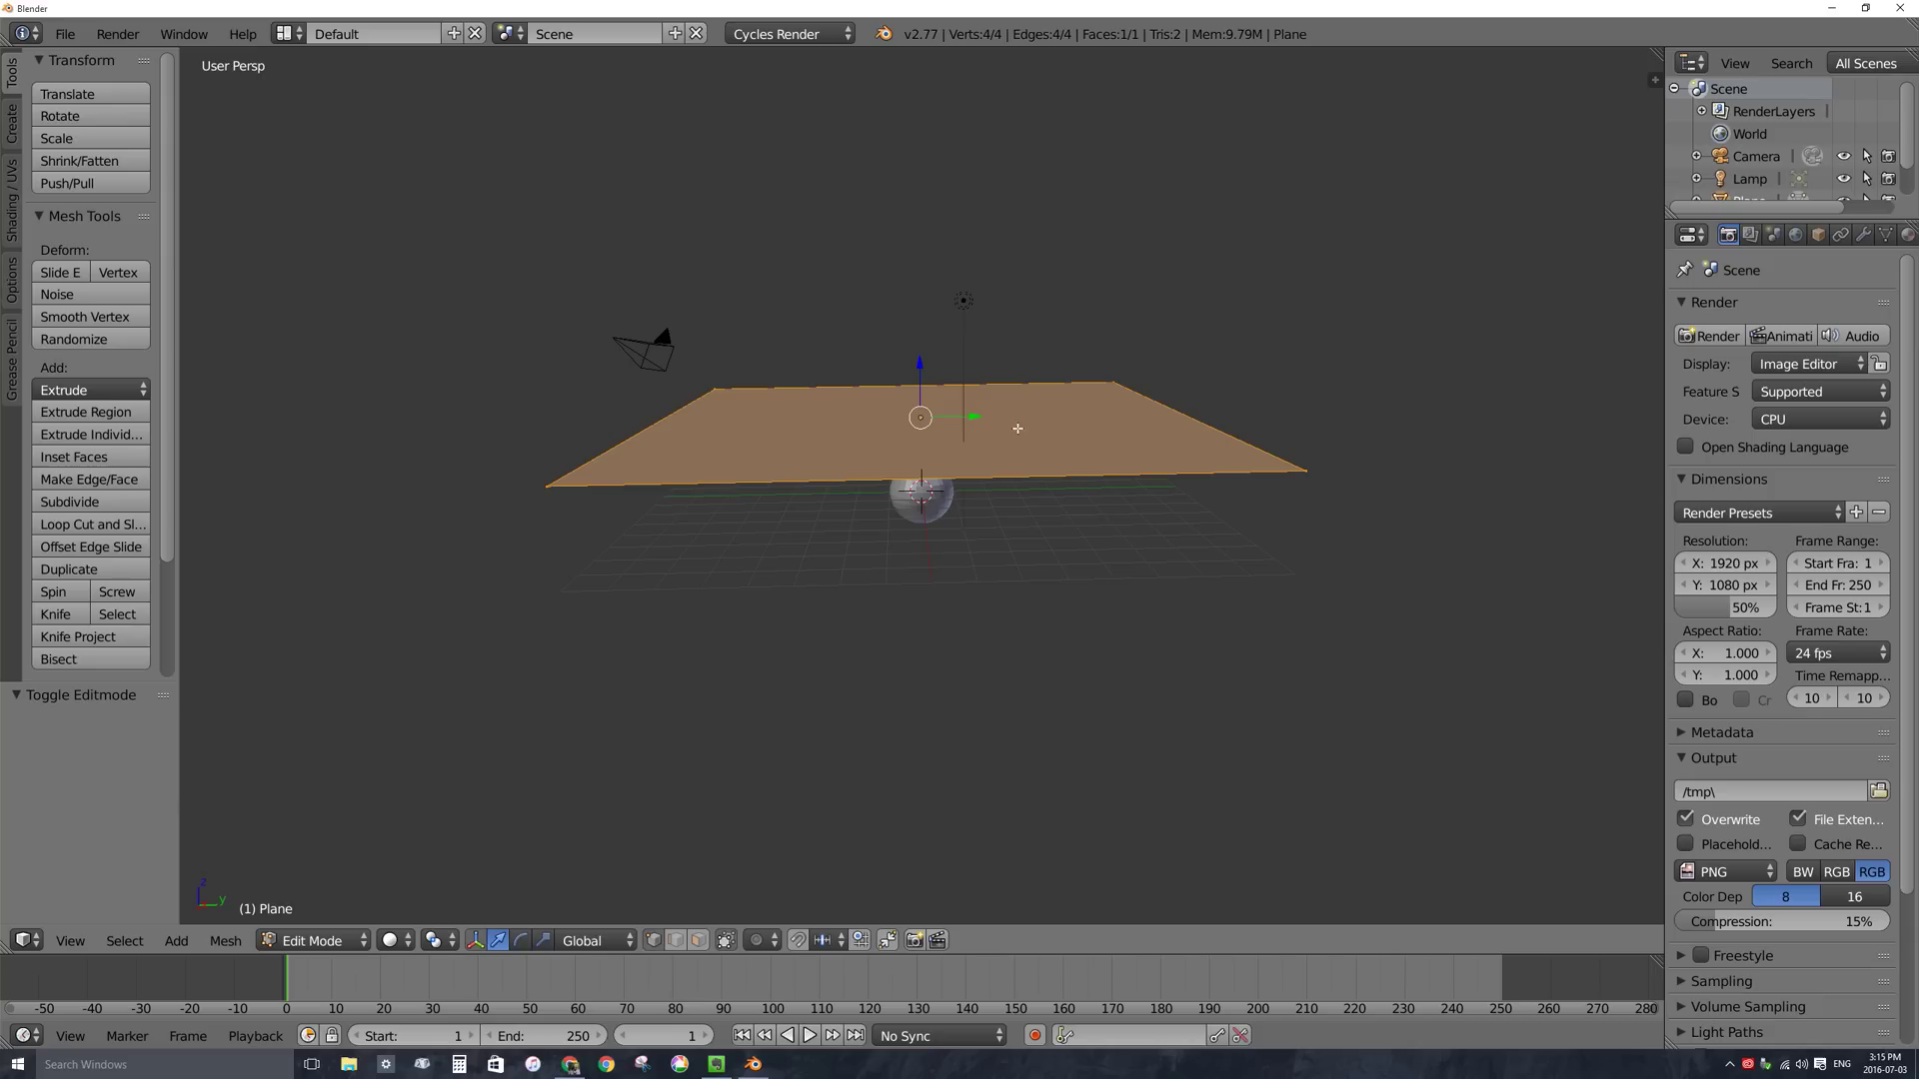
key("w")
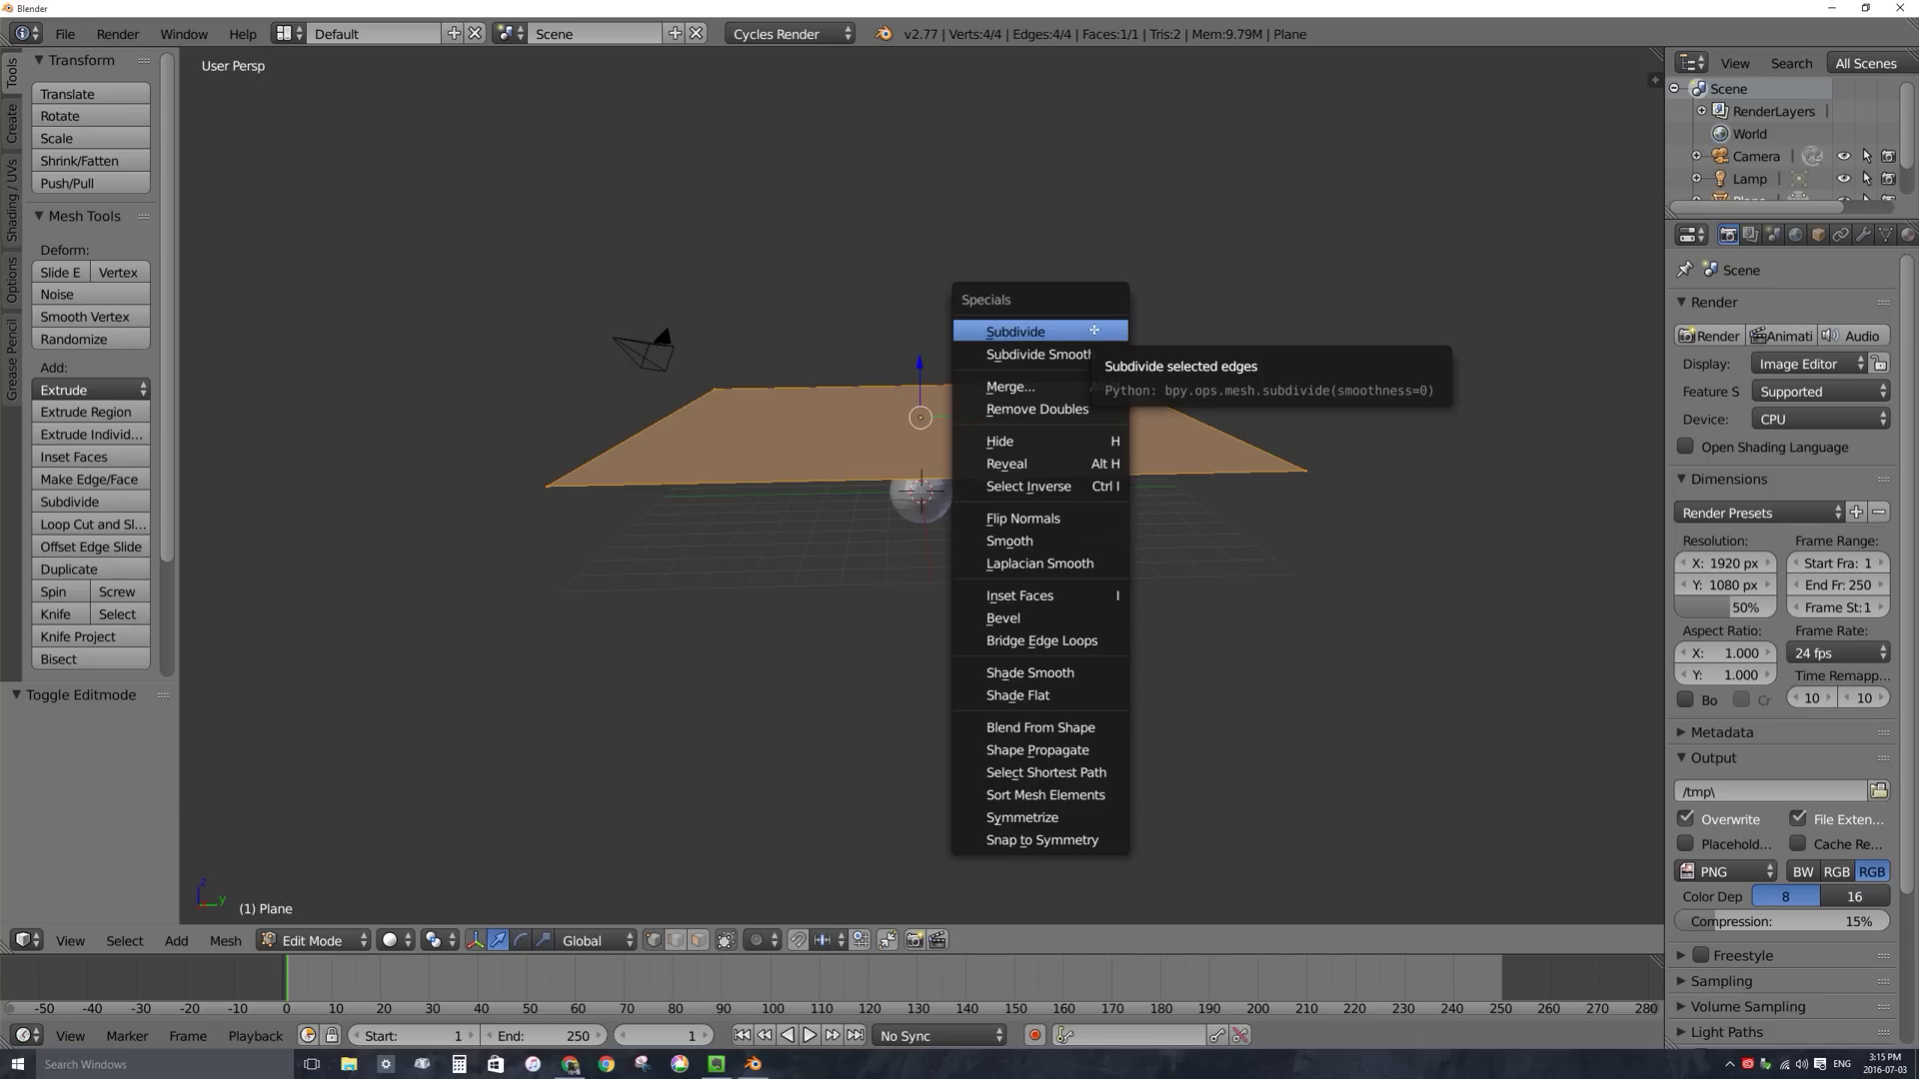
left_click(1015, 331)
middle_click_drag(1015, 332, 925, 410)
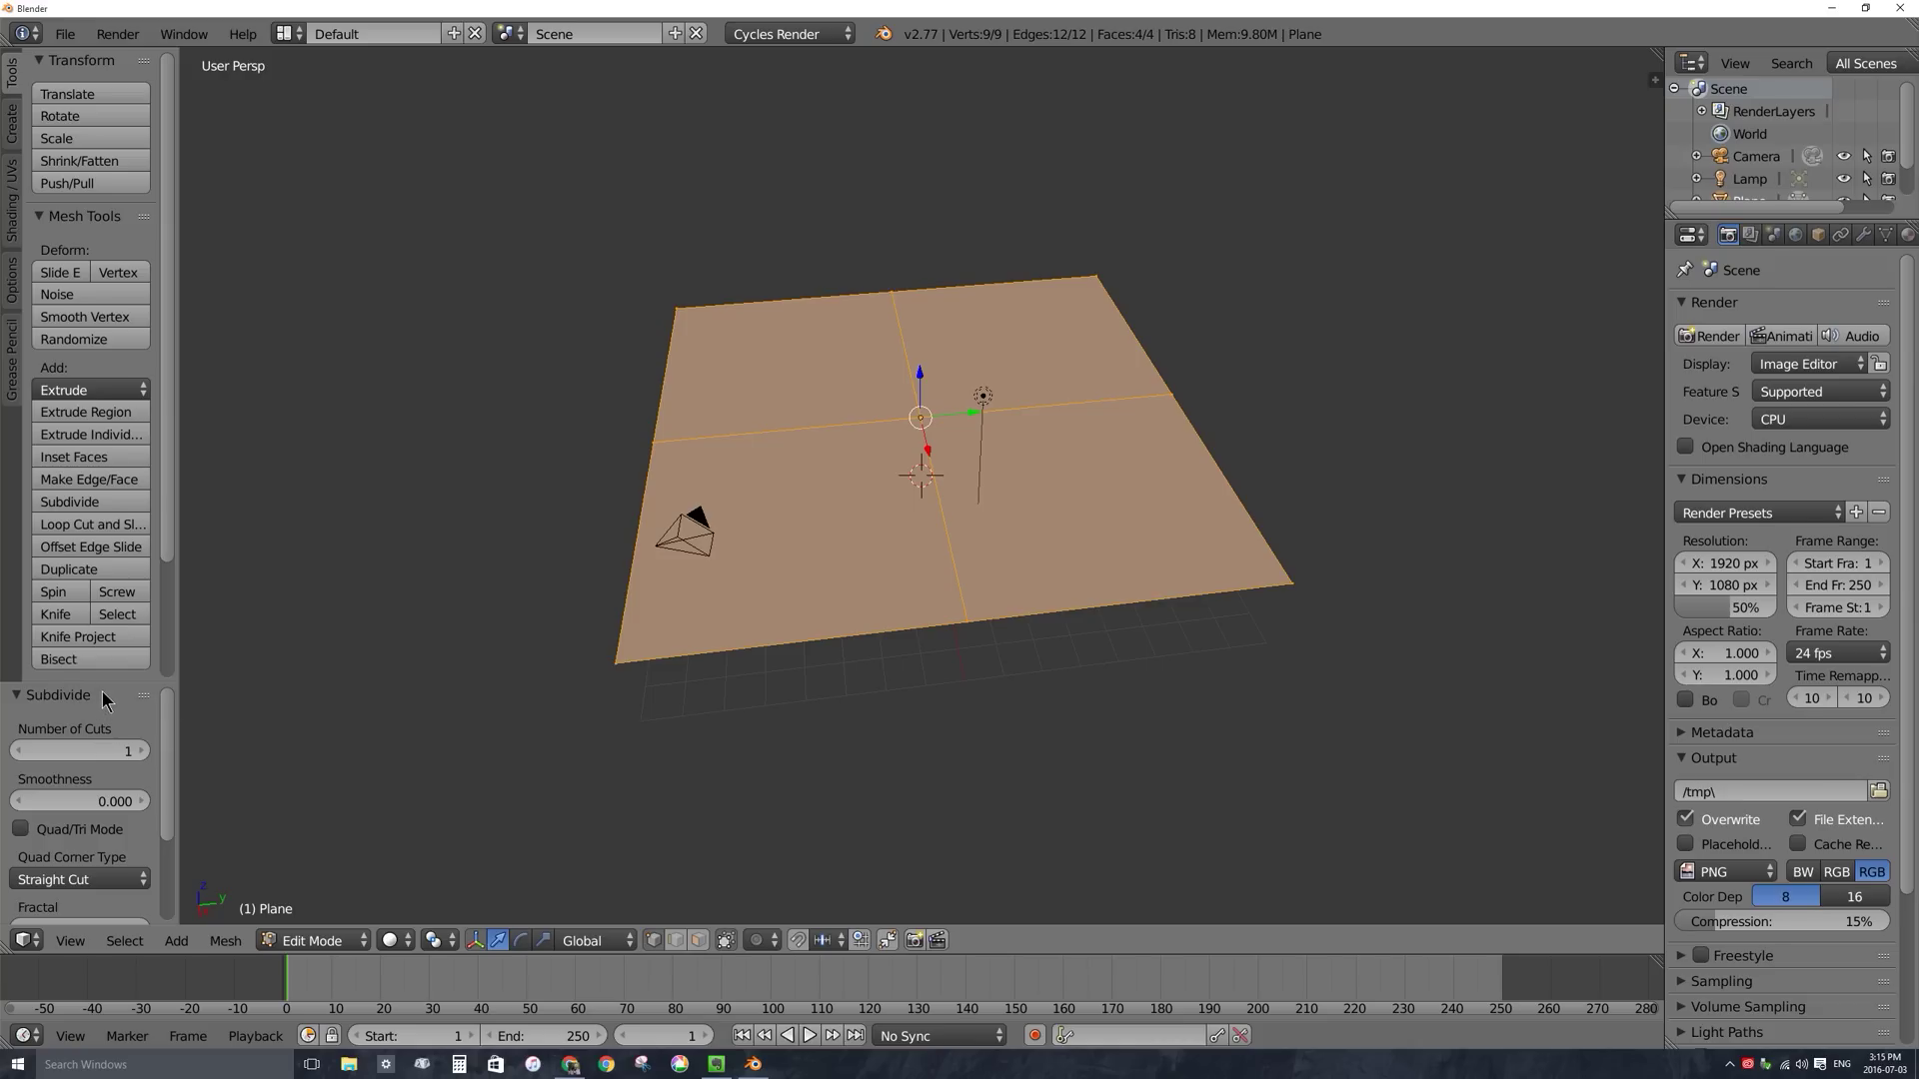
left_click_drag(100, 691, 99, 625)
key("t")
key("t")
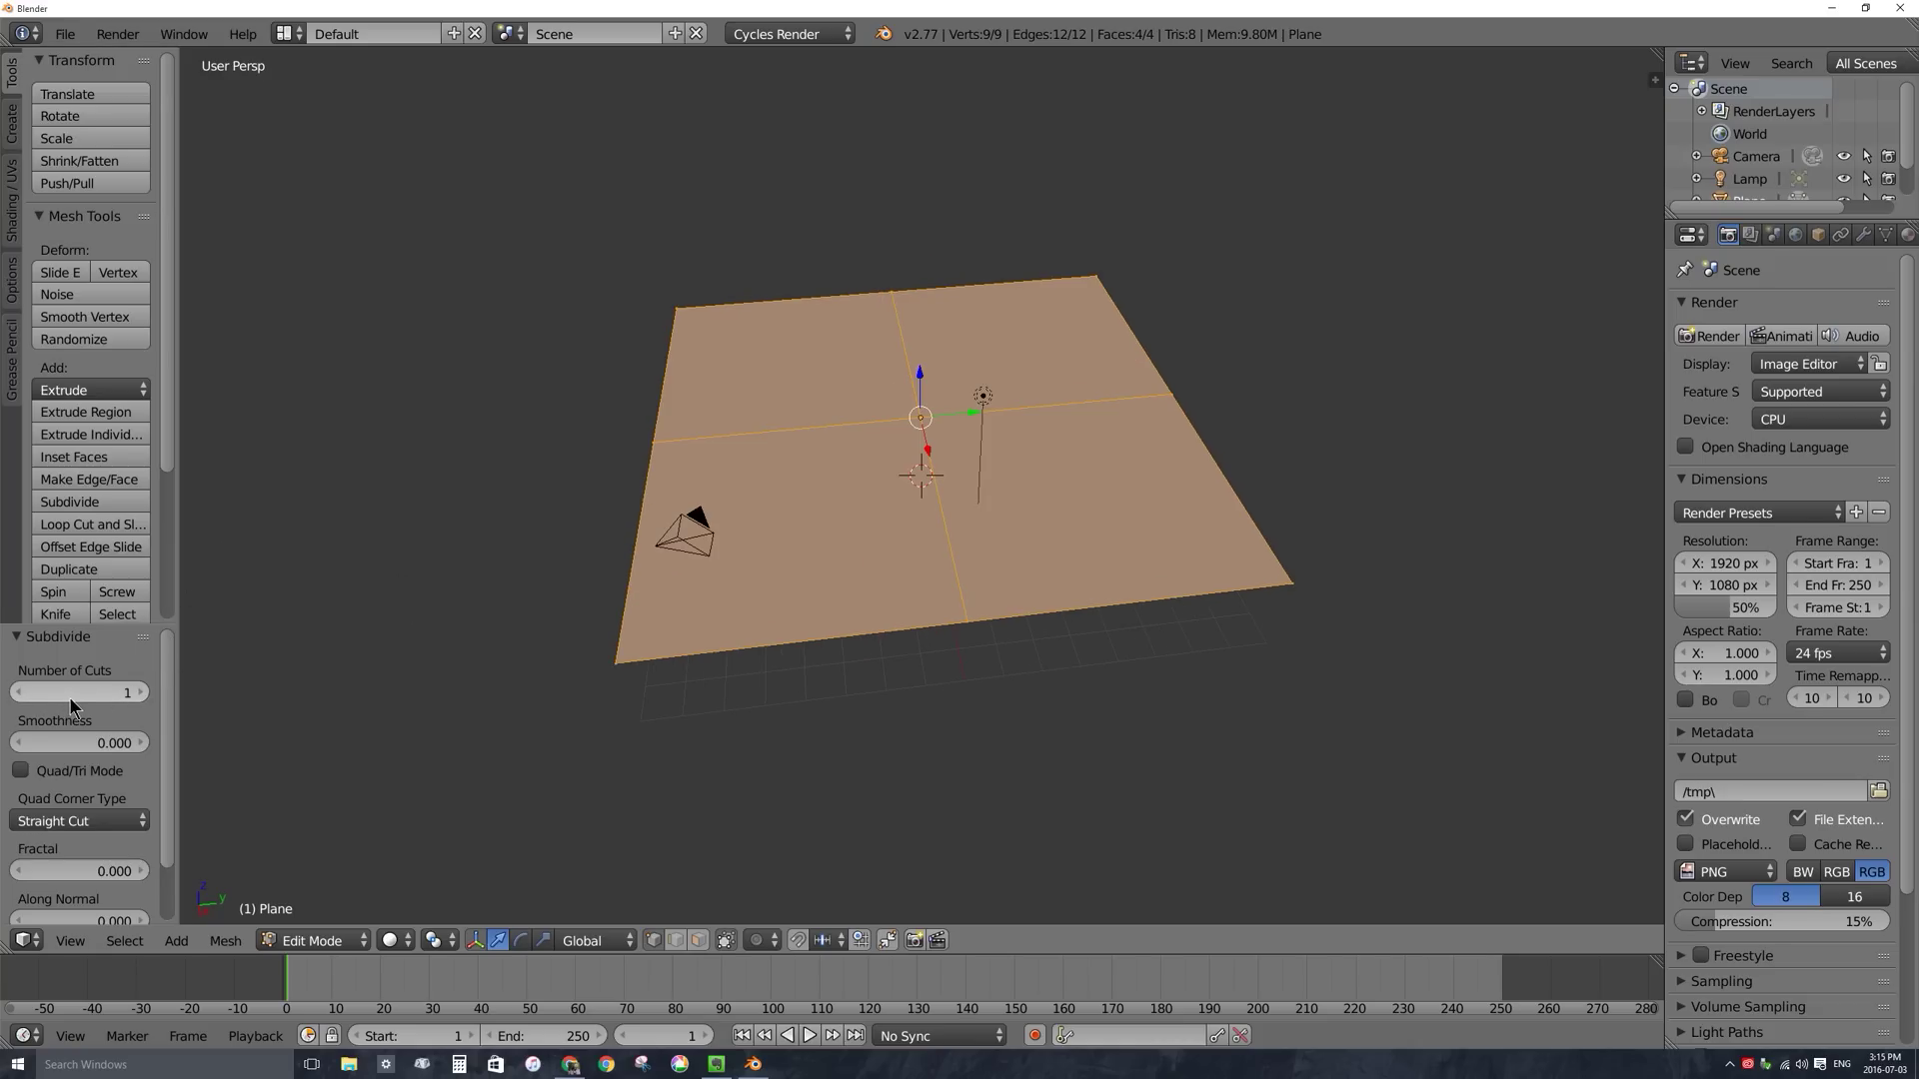
left_click_drag(75, 689, 120, 690)
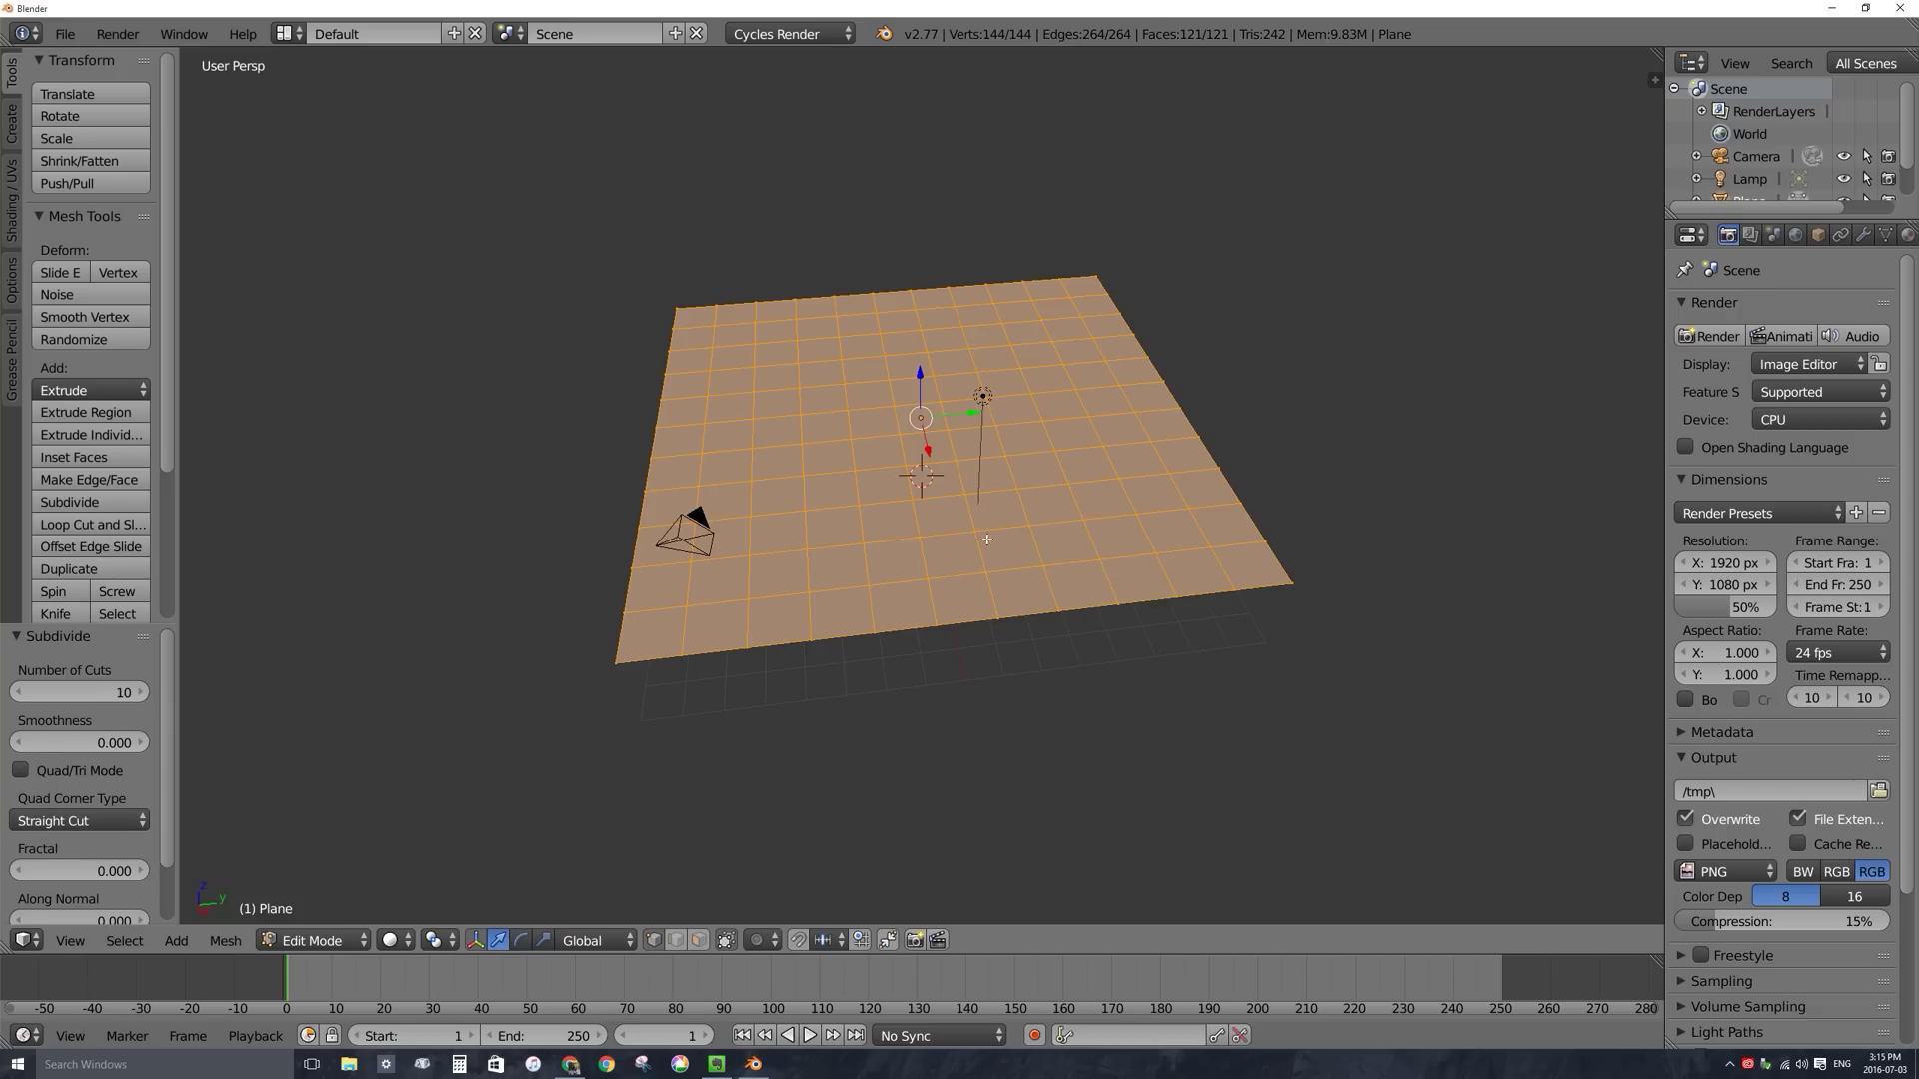
Subdivide the plane's mesh a second time with 5 cuts and return to Object Mode.
key("w")
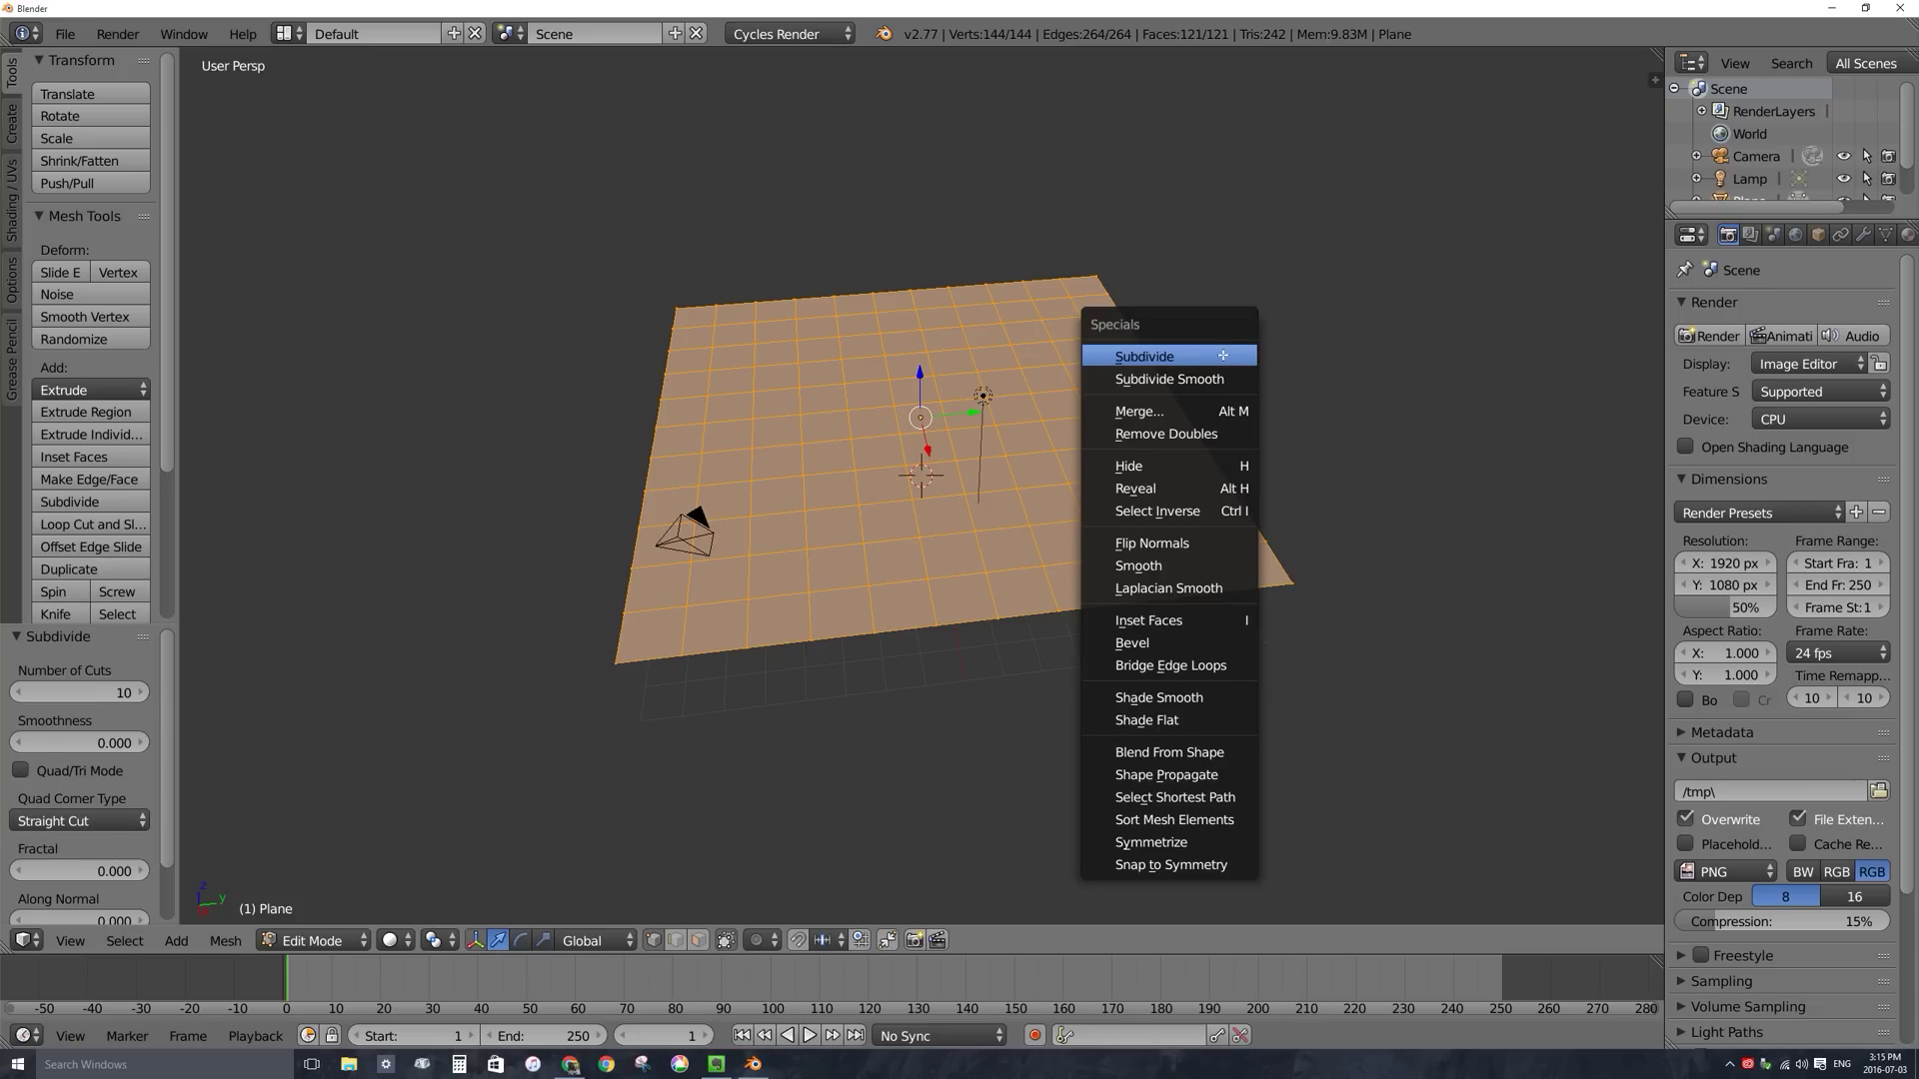
left_click(1180, 357)
left_click(102, 689)
type("5")
key("Return")
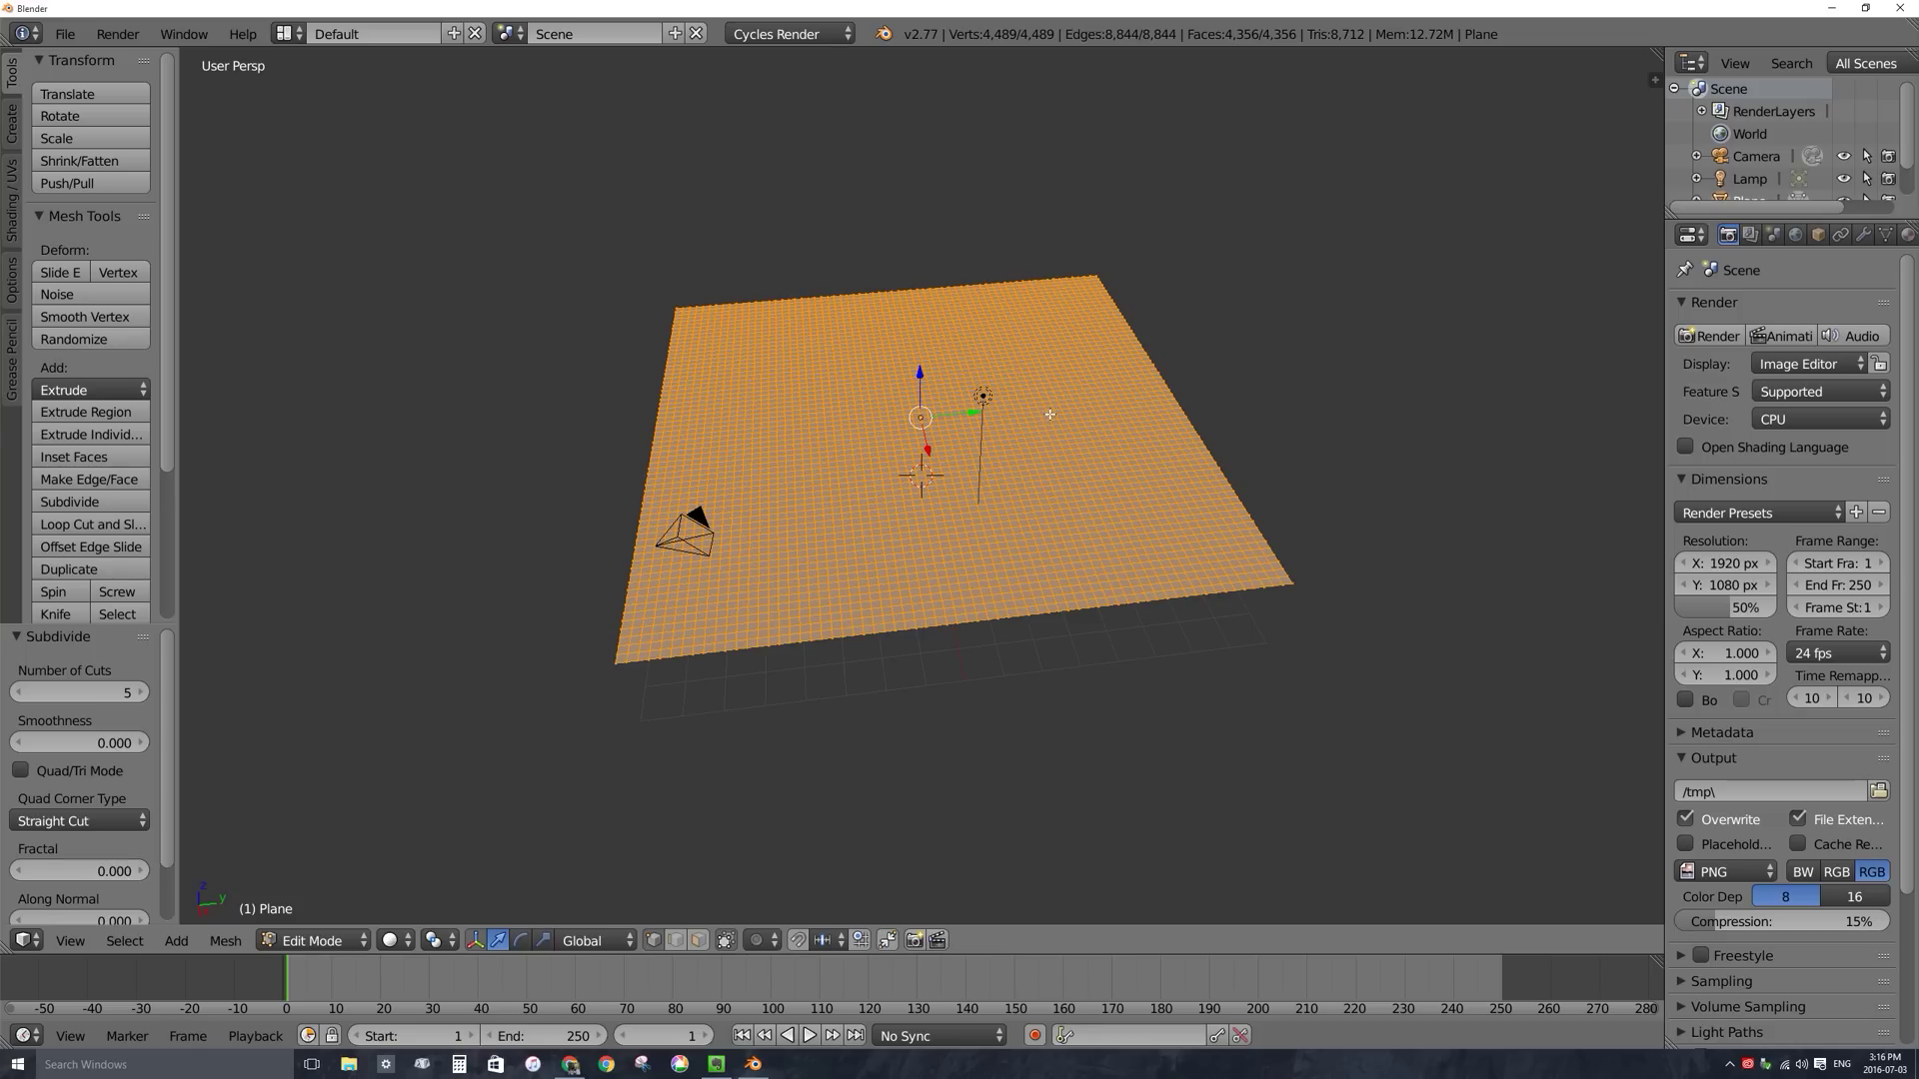
key("Tab")
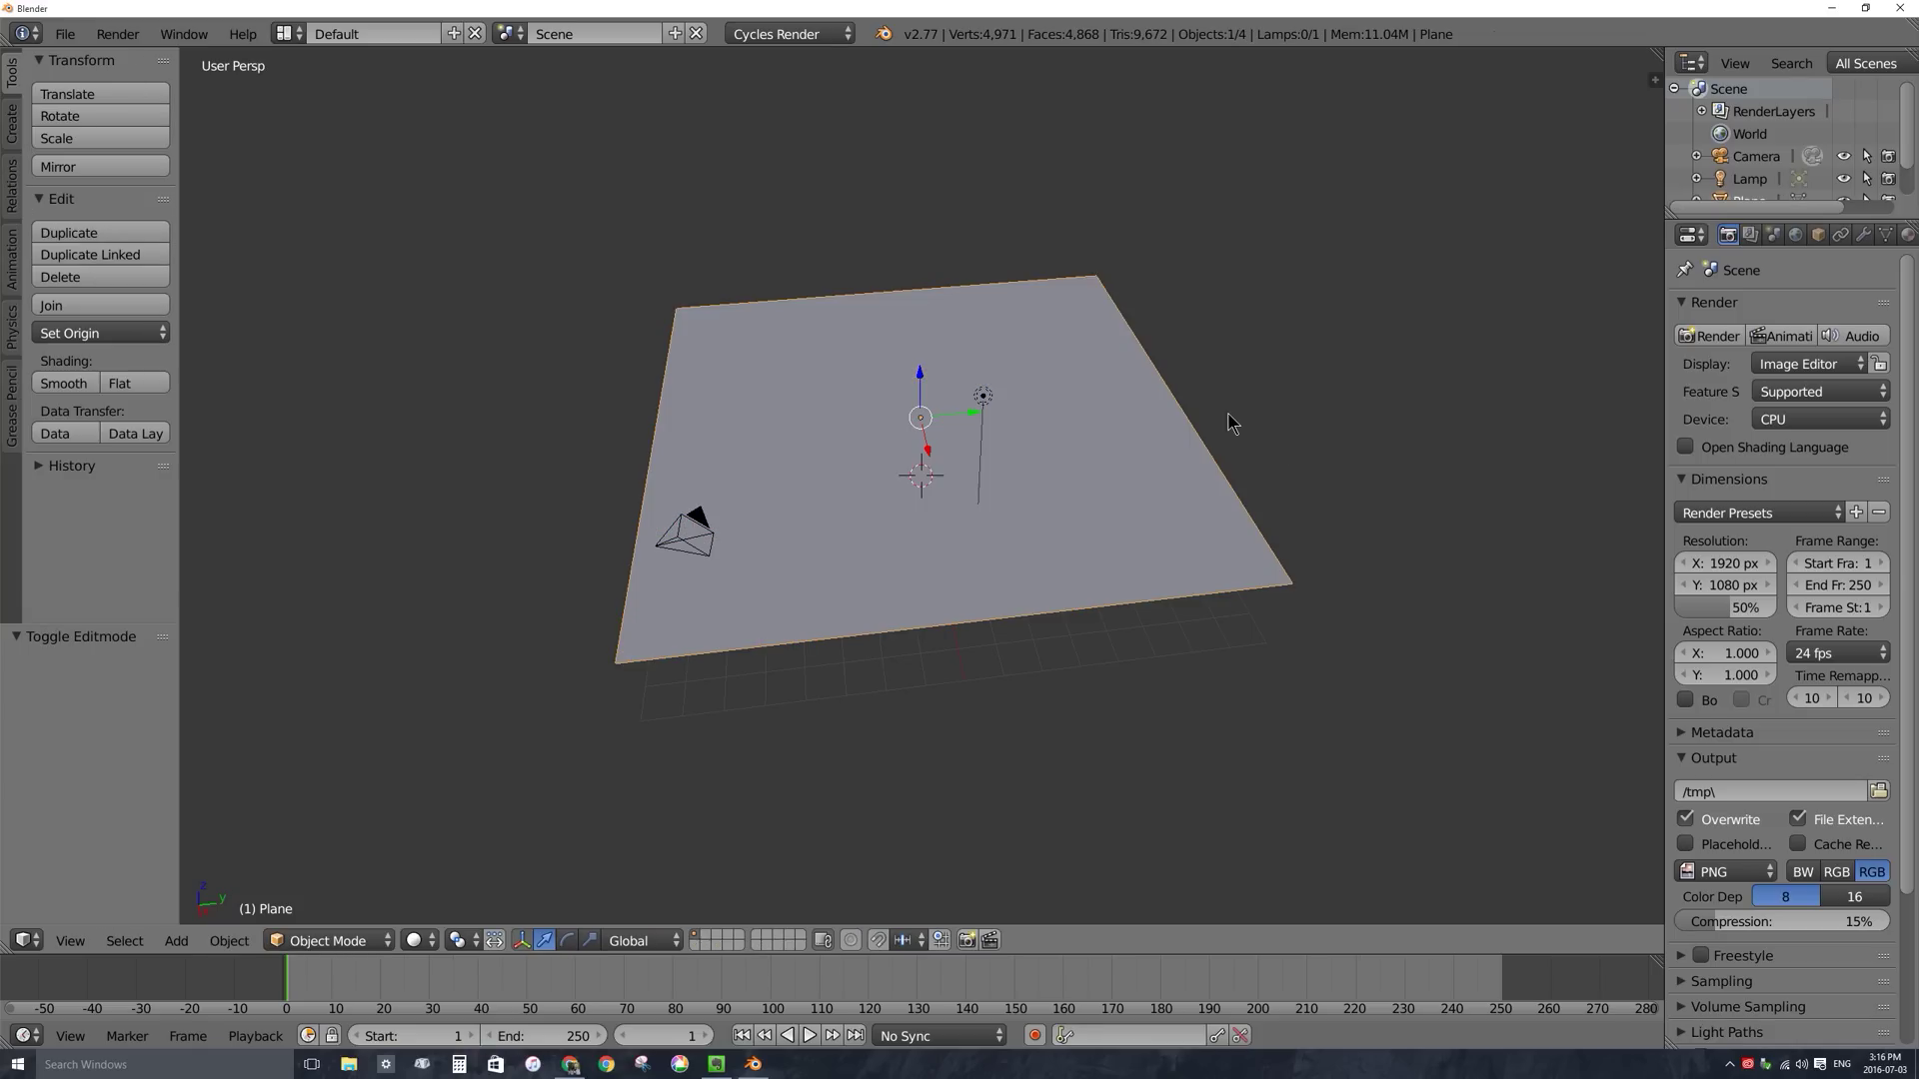
Widen the properties area and enable Cloth physics on the plane.
middle_click_drag(1184, 541, 1129, 496)
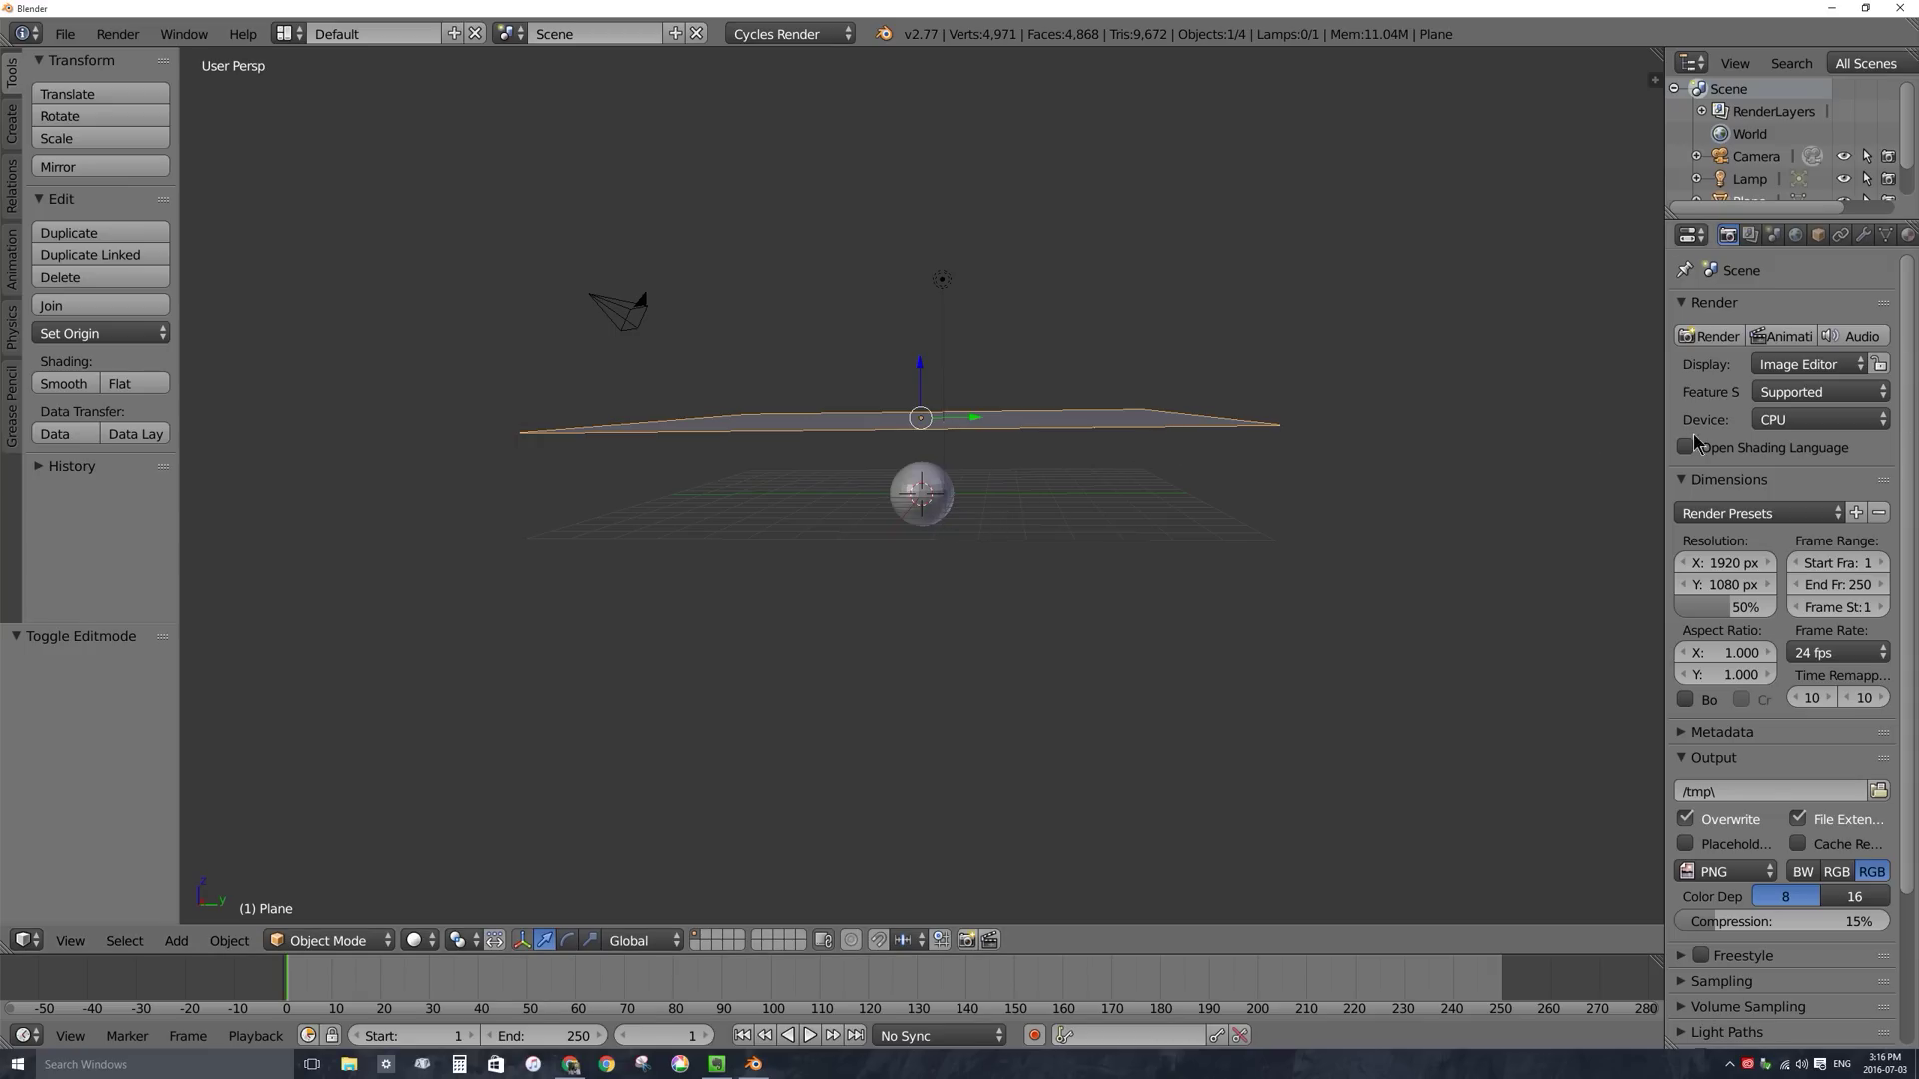
left_click_drag(1666, 380, 1557, 378)
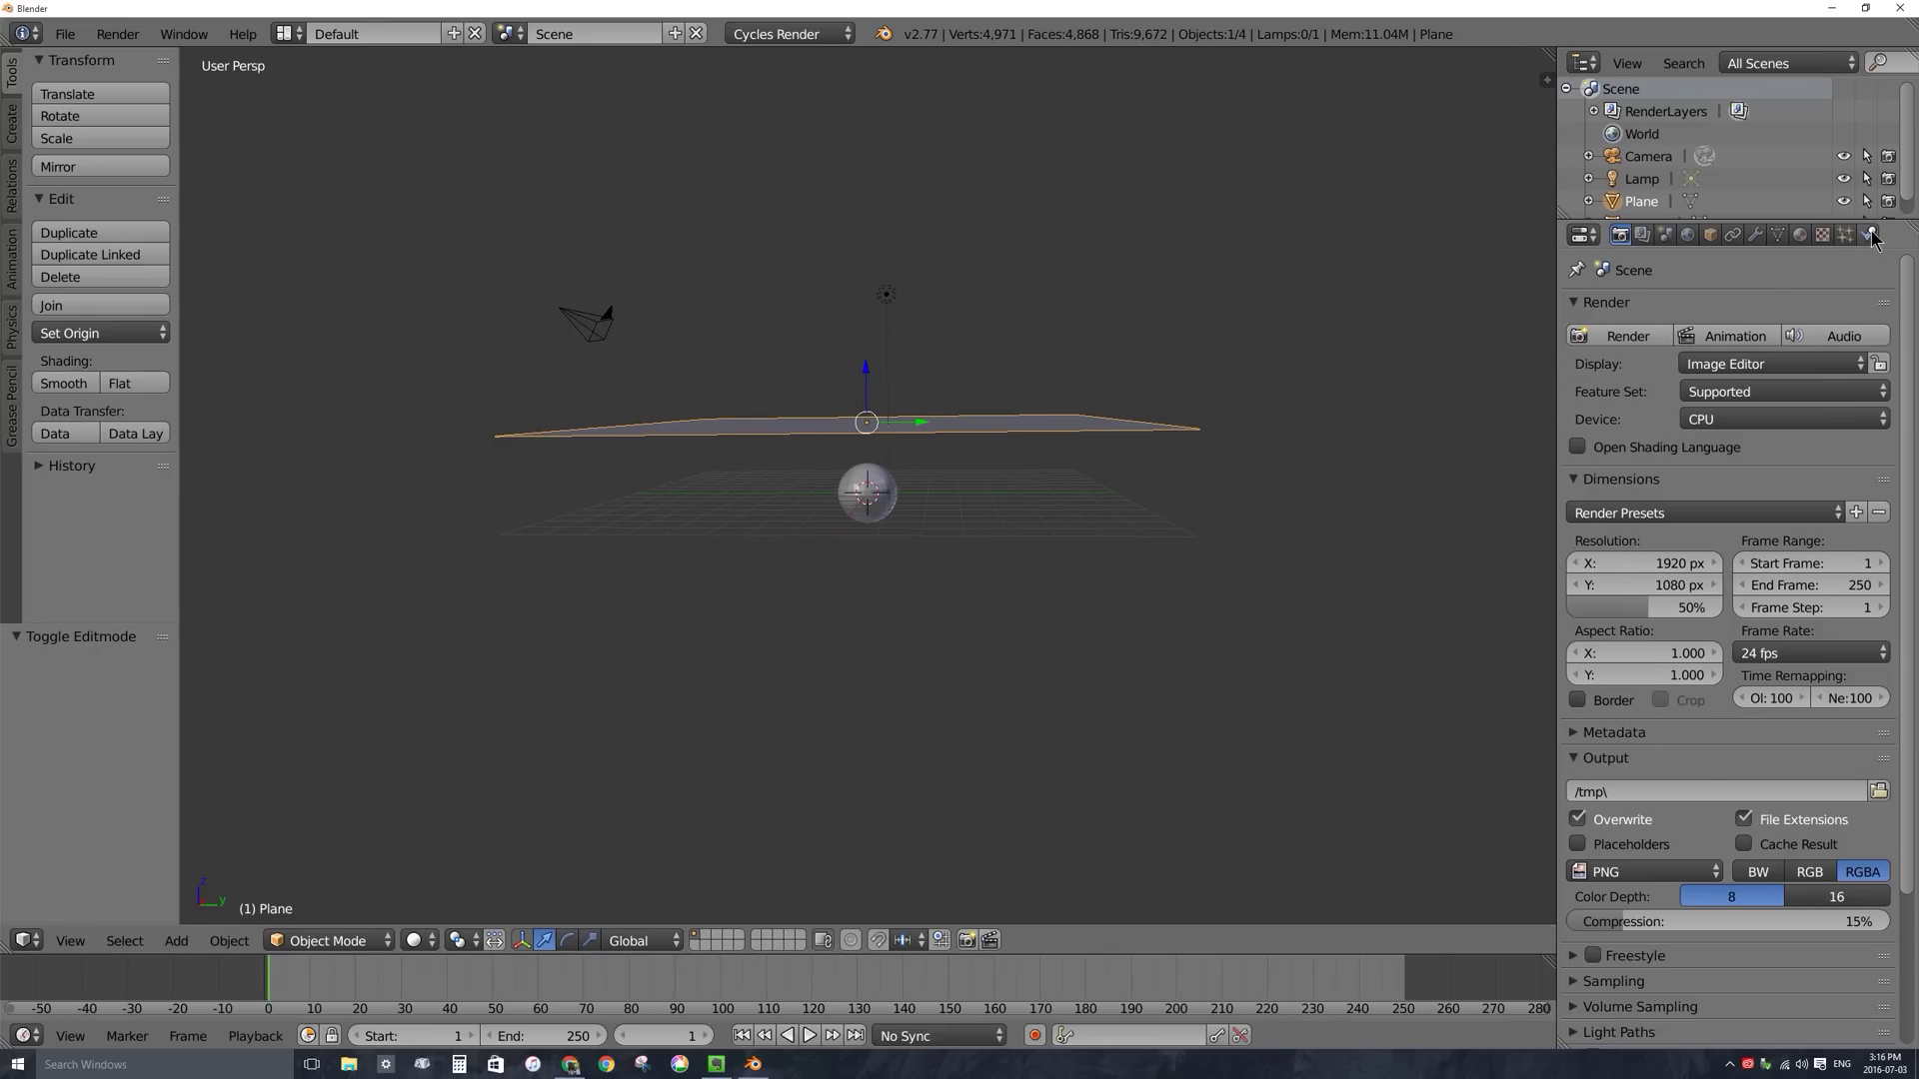
left_click(1871, 236)
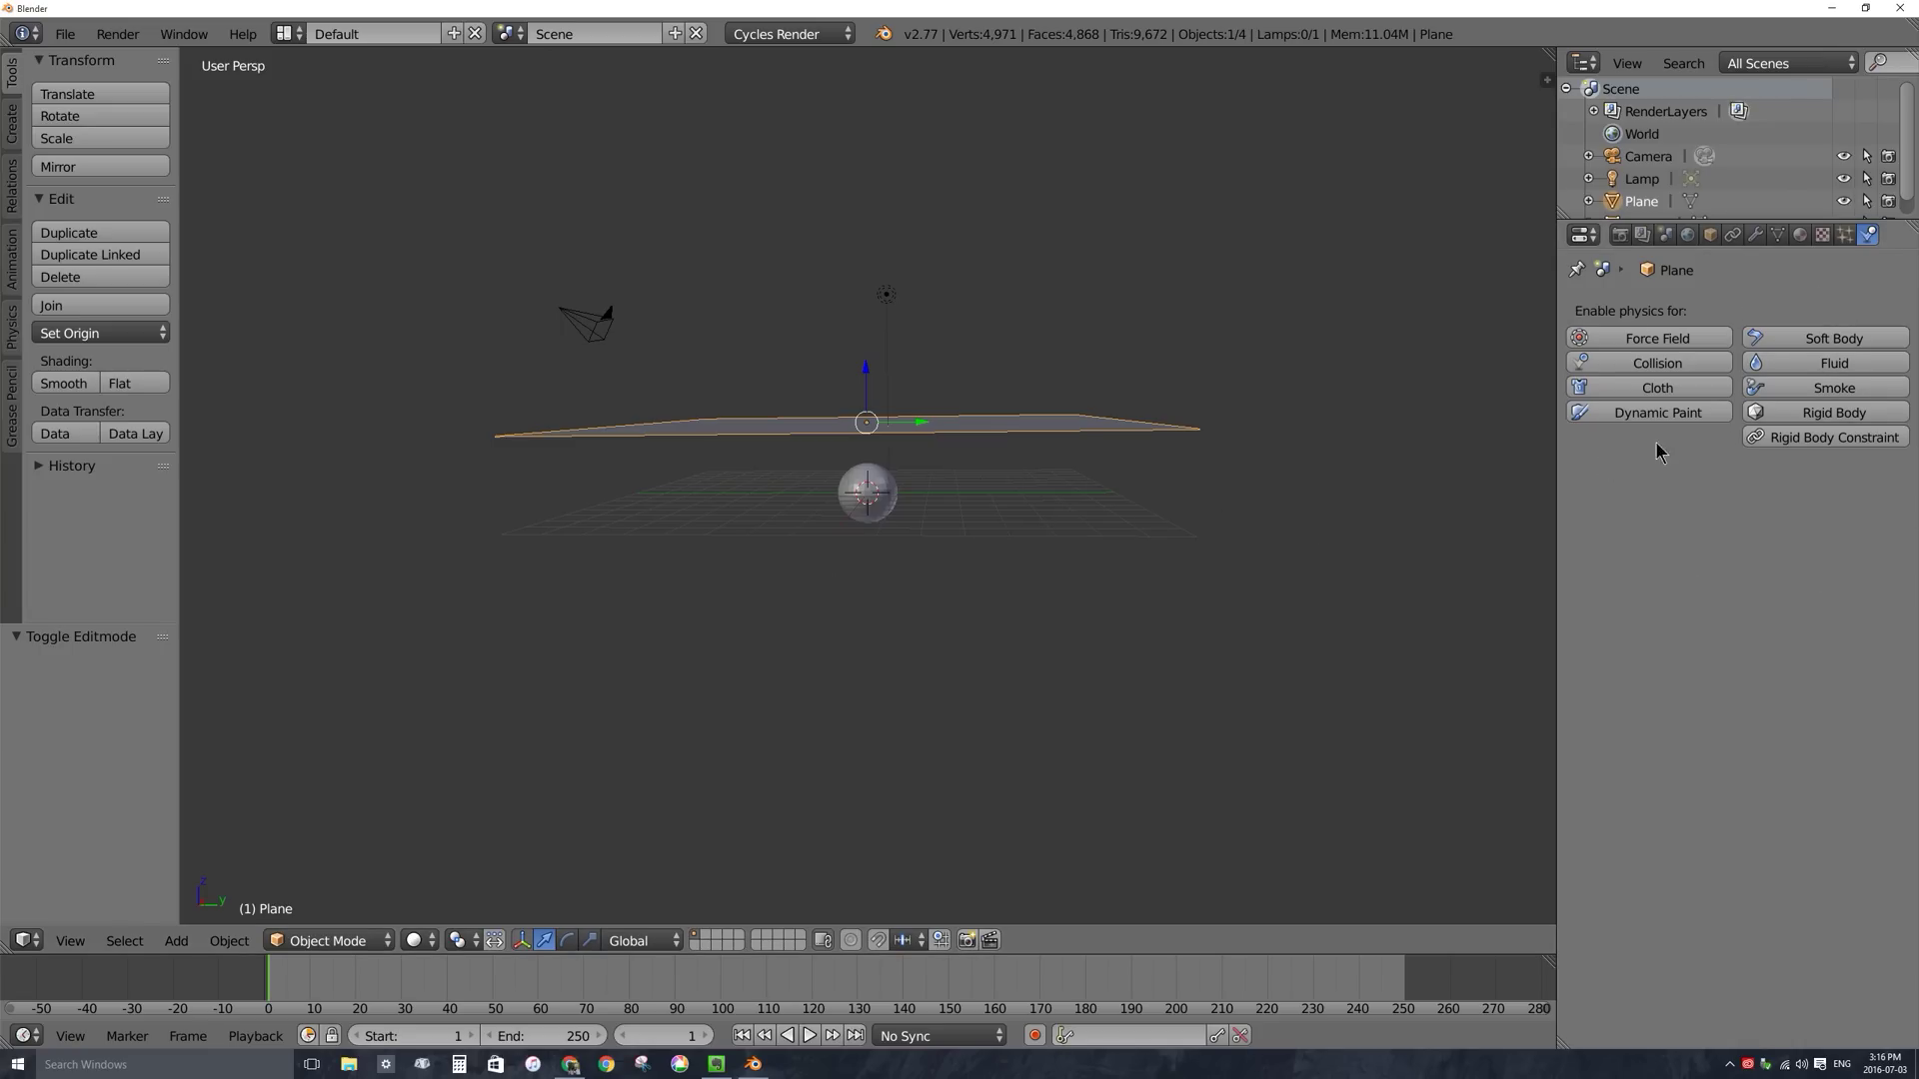
left_click(1647, 387)
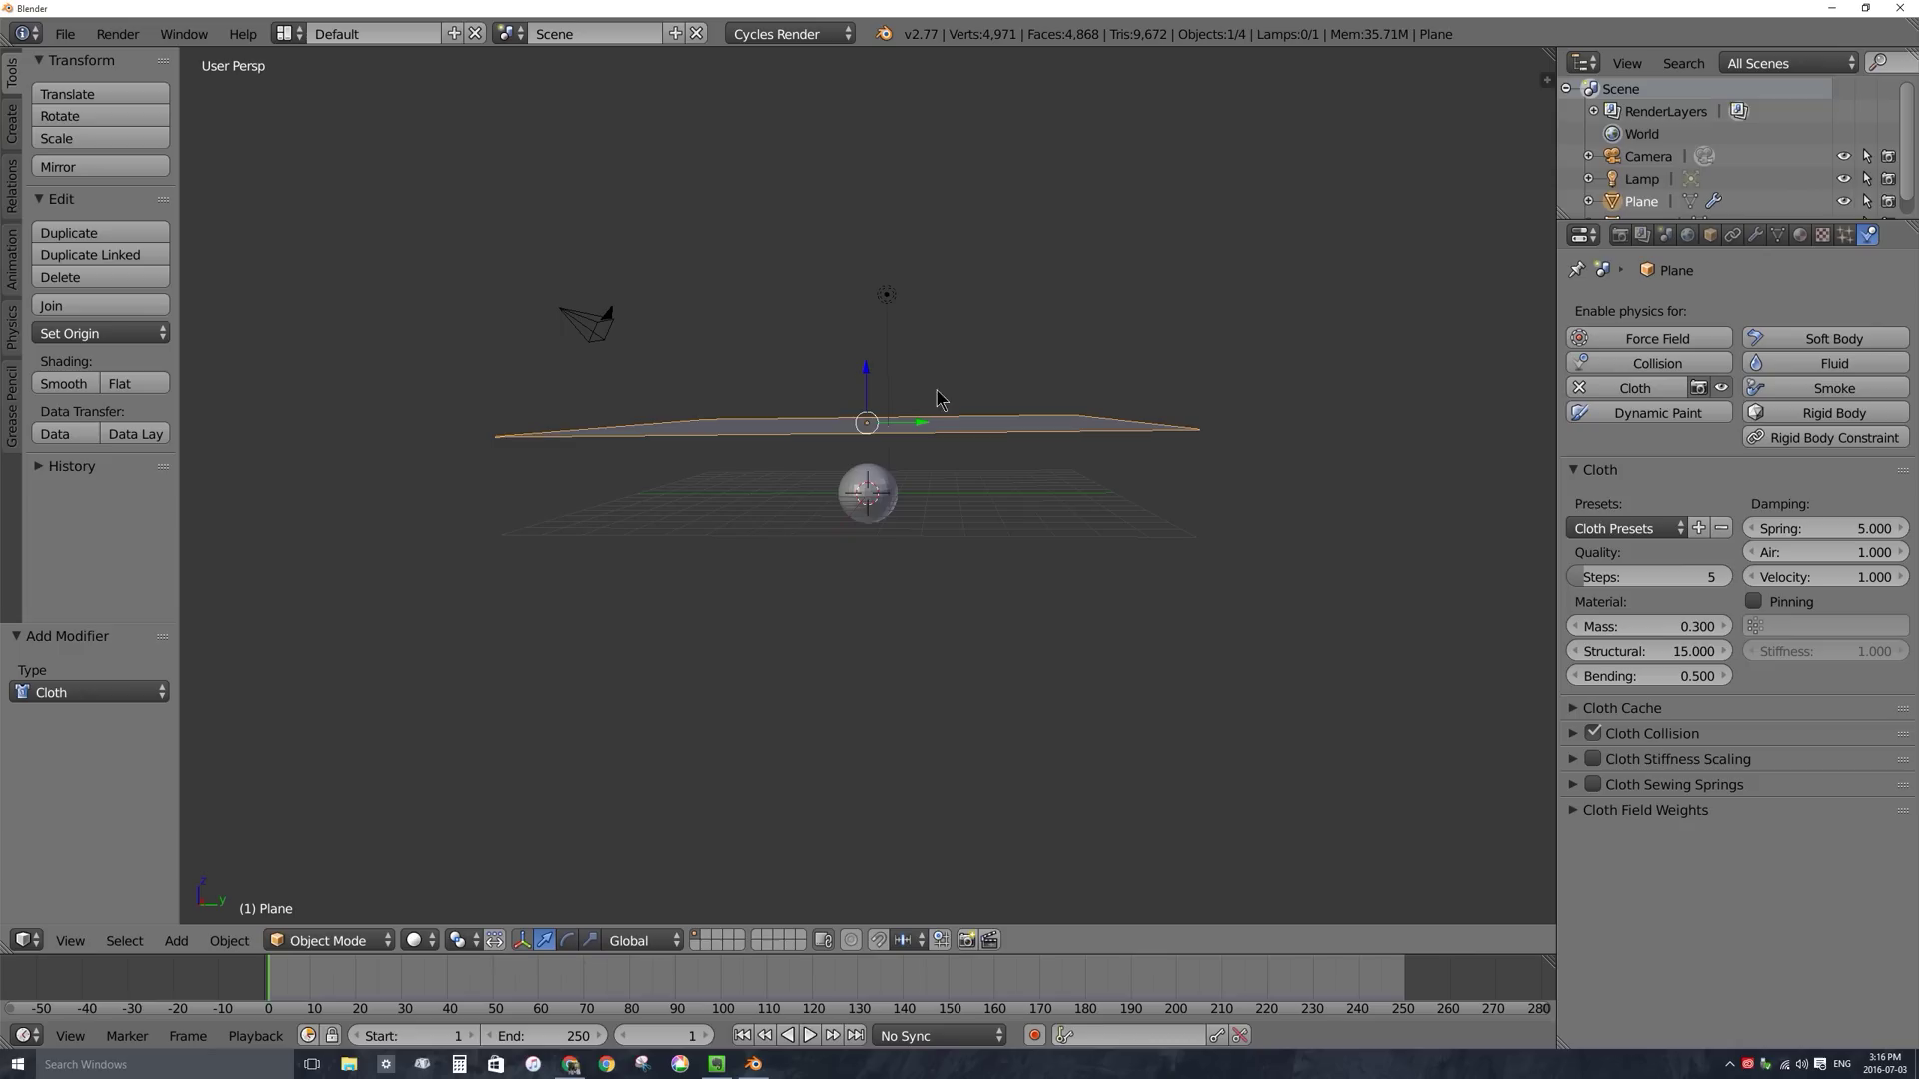
Enable Collision physics on the sphere and reselect the plane.
right_click(888, 493)
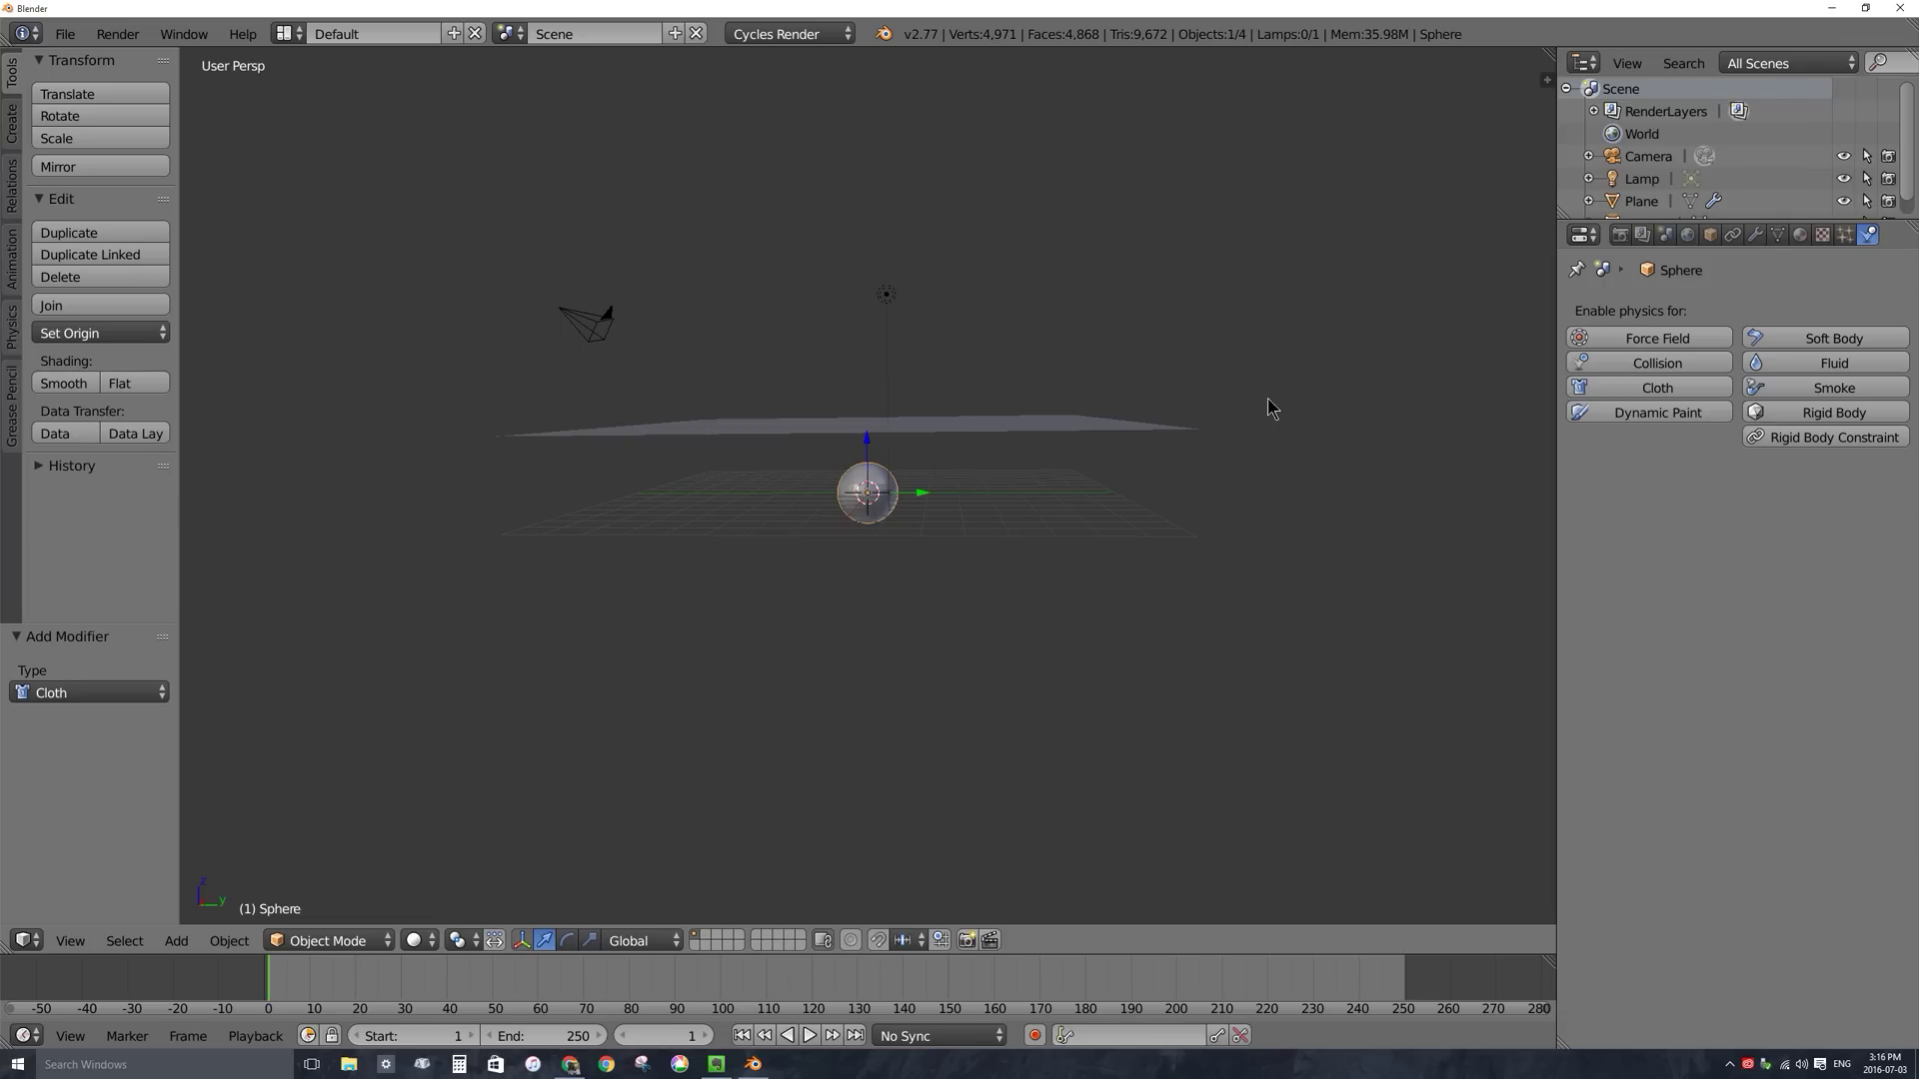
left_click(1662, 368)
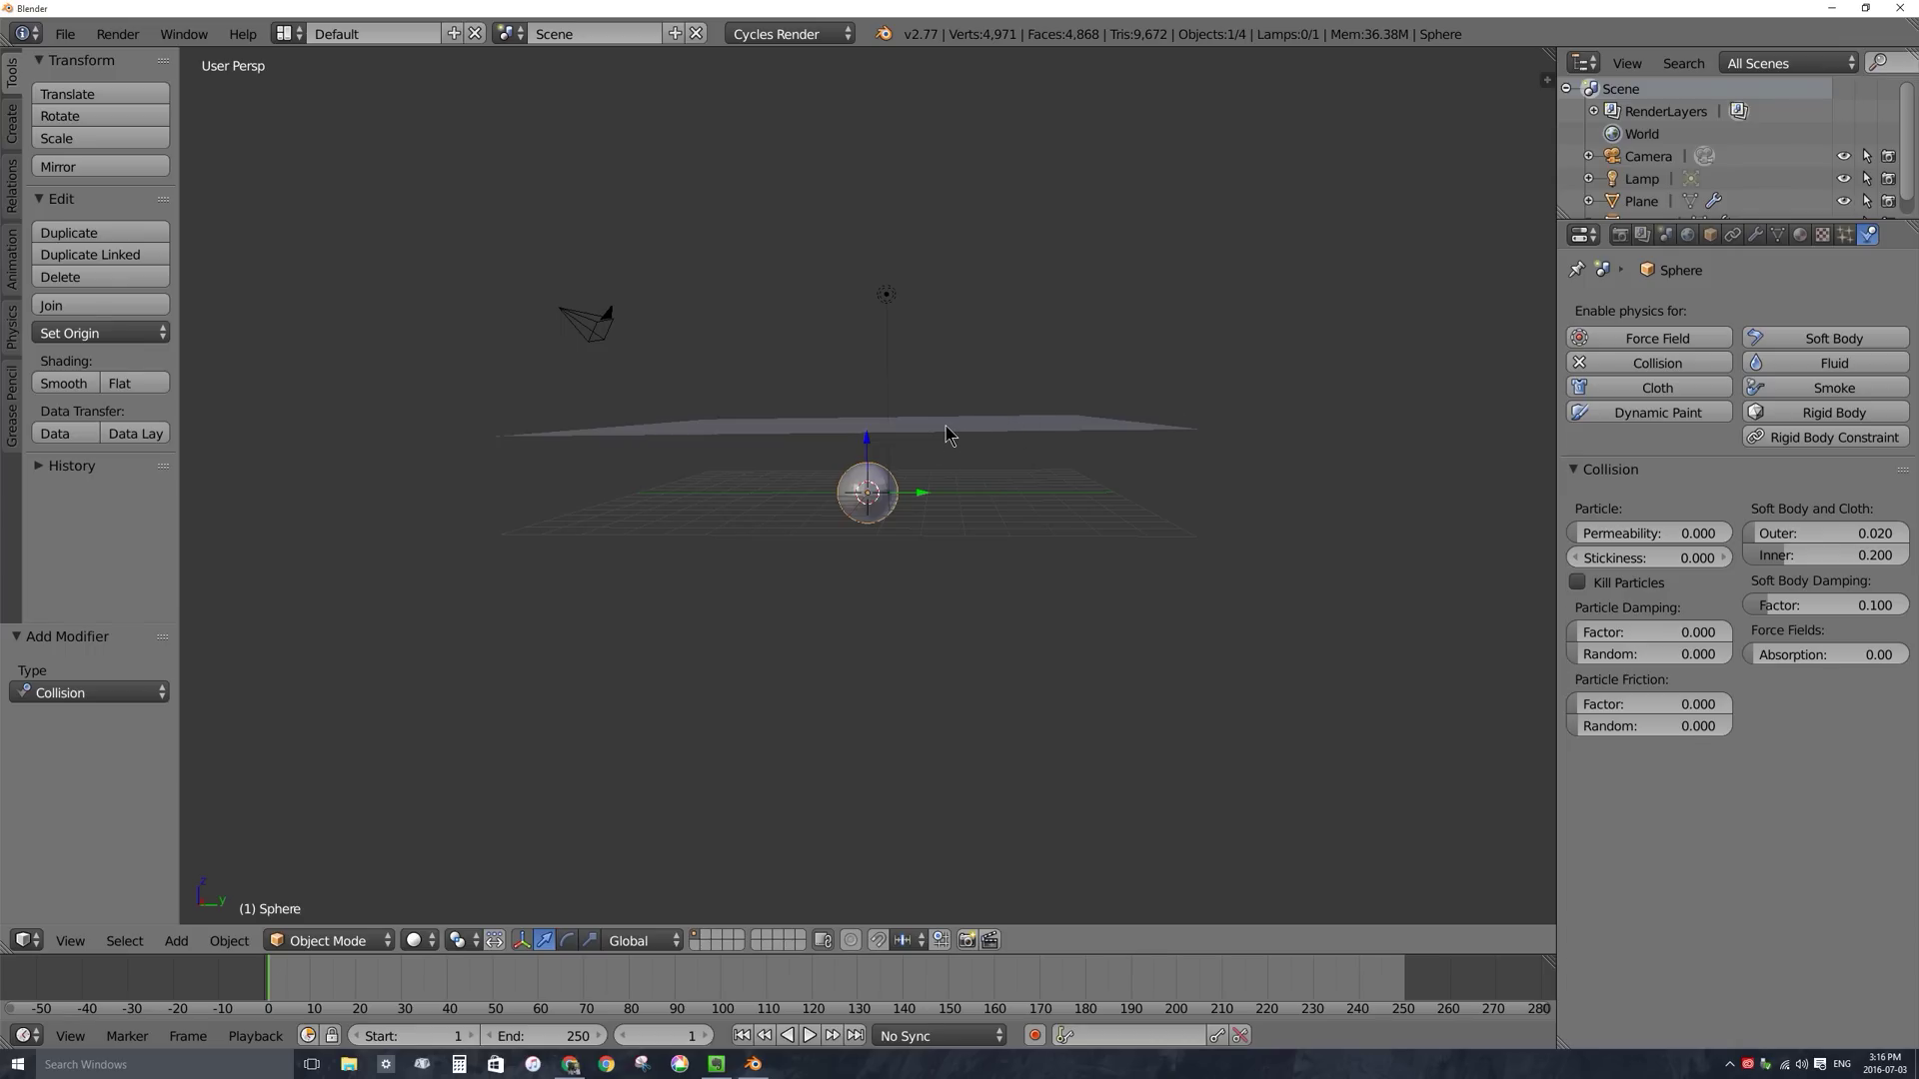
right_click(911, 431)
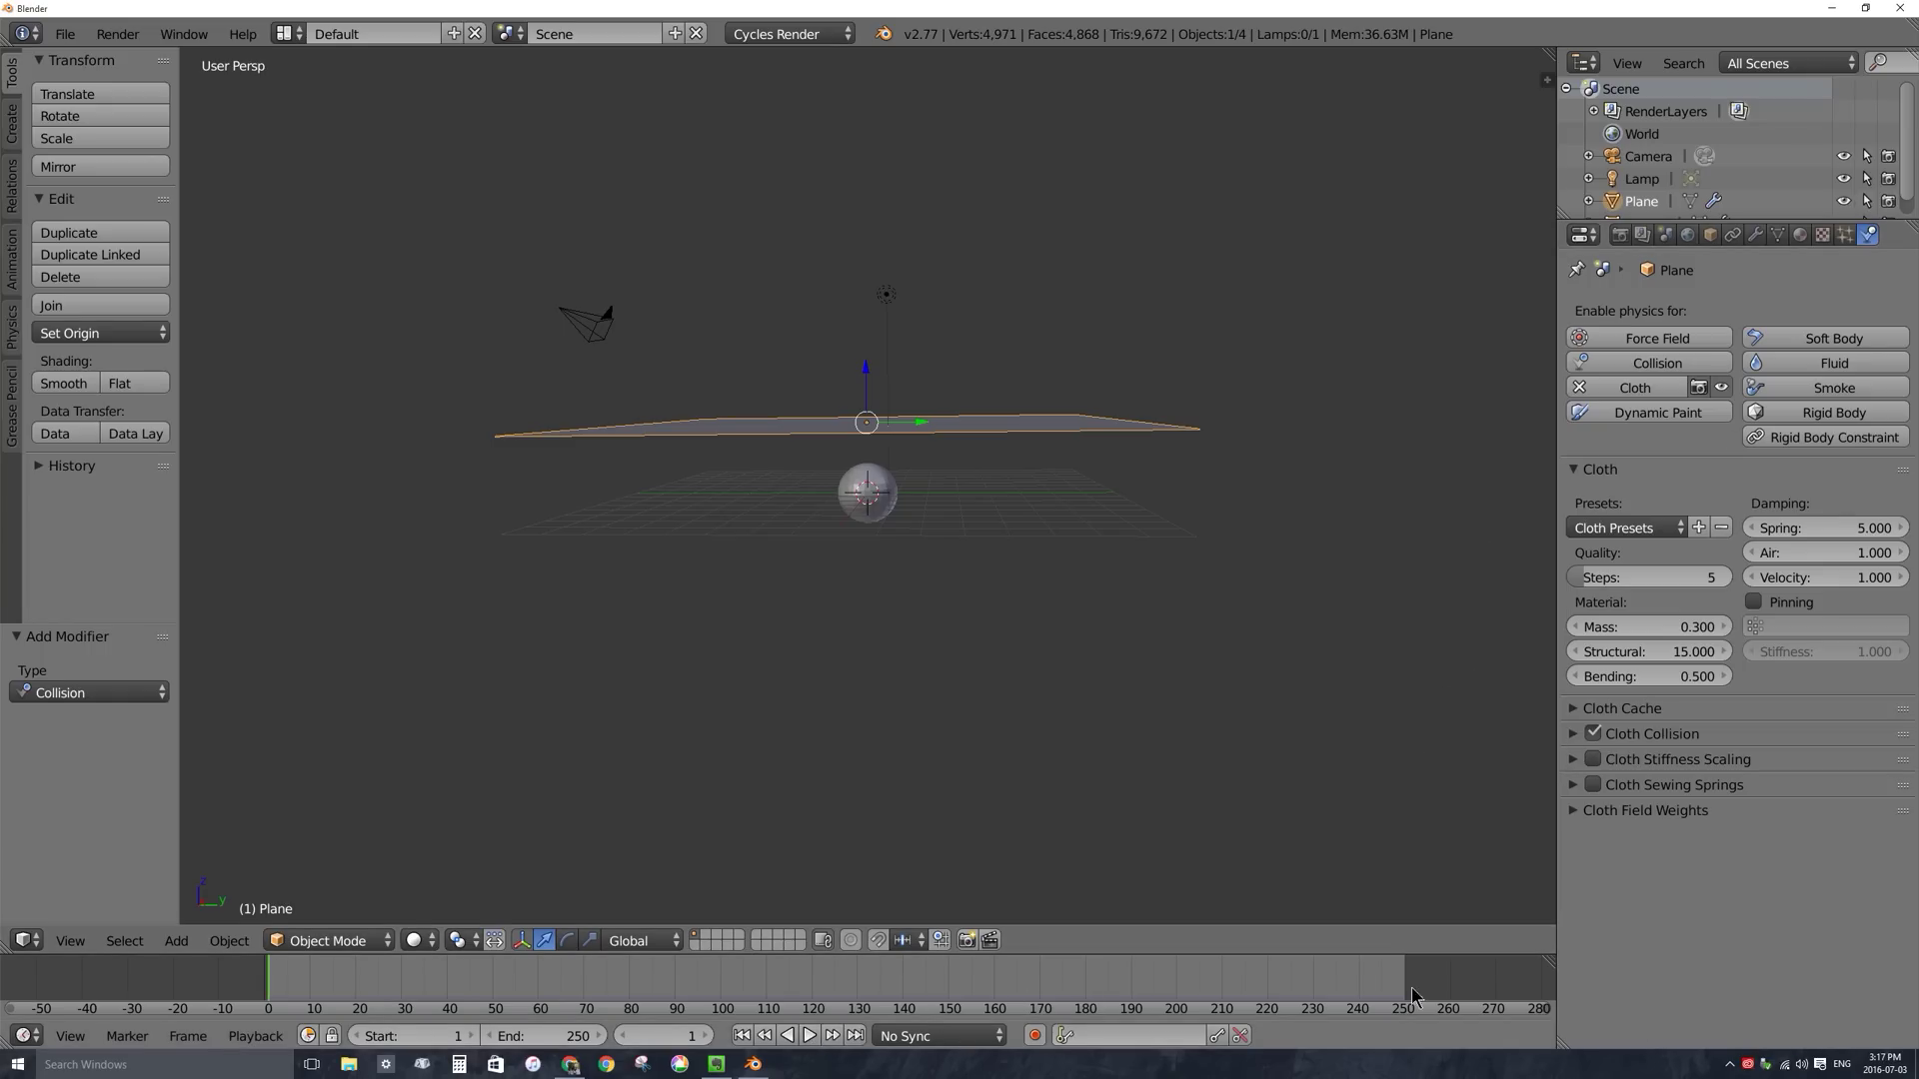
Replace the existing timeline with a new Timeline editor in a narrow strip split off below the 3D view.
left_click_drag(1550, 963, 1527, 1035)
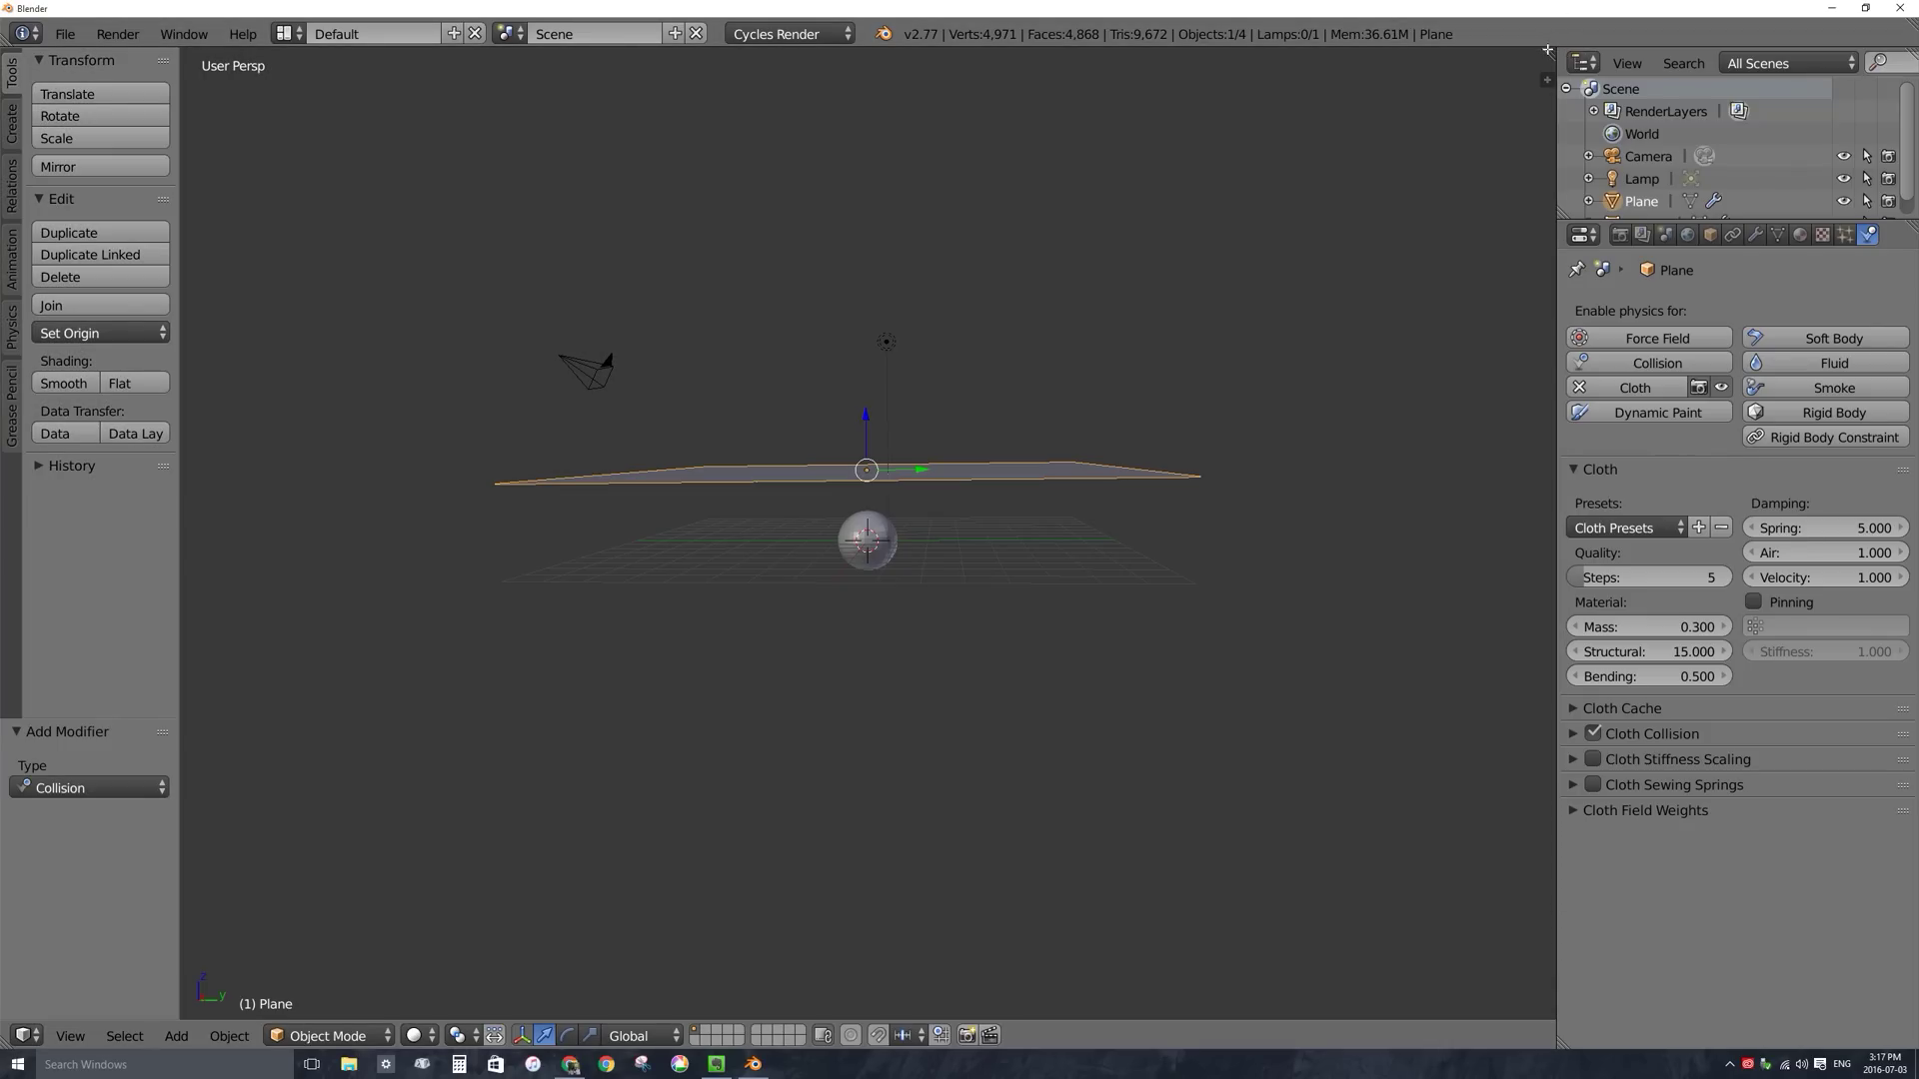
left_click_drag(1550, 53, 1513, 930)
middle_click_drag(930, 969, 870, 976)
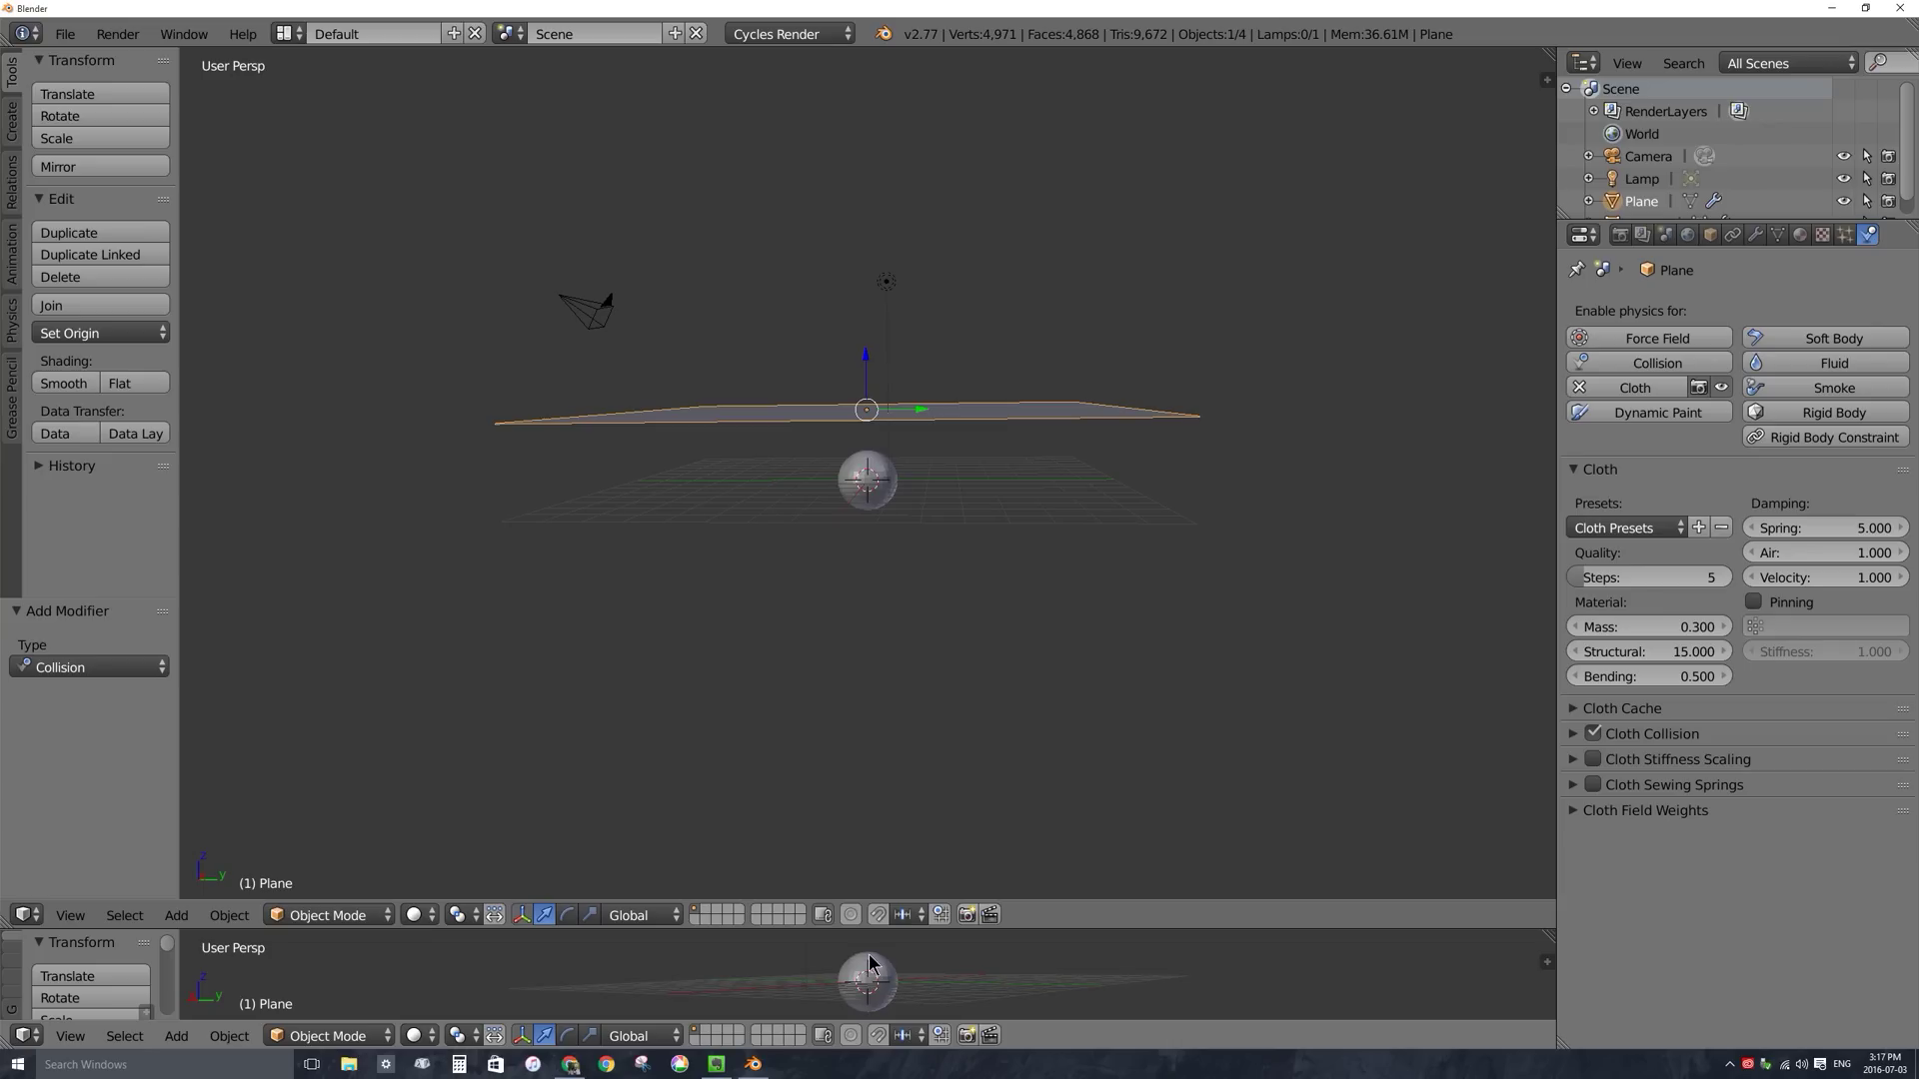
left_click(24, 1036)
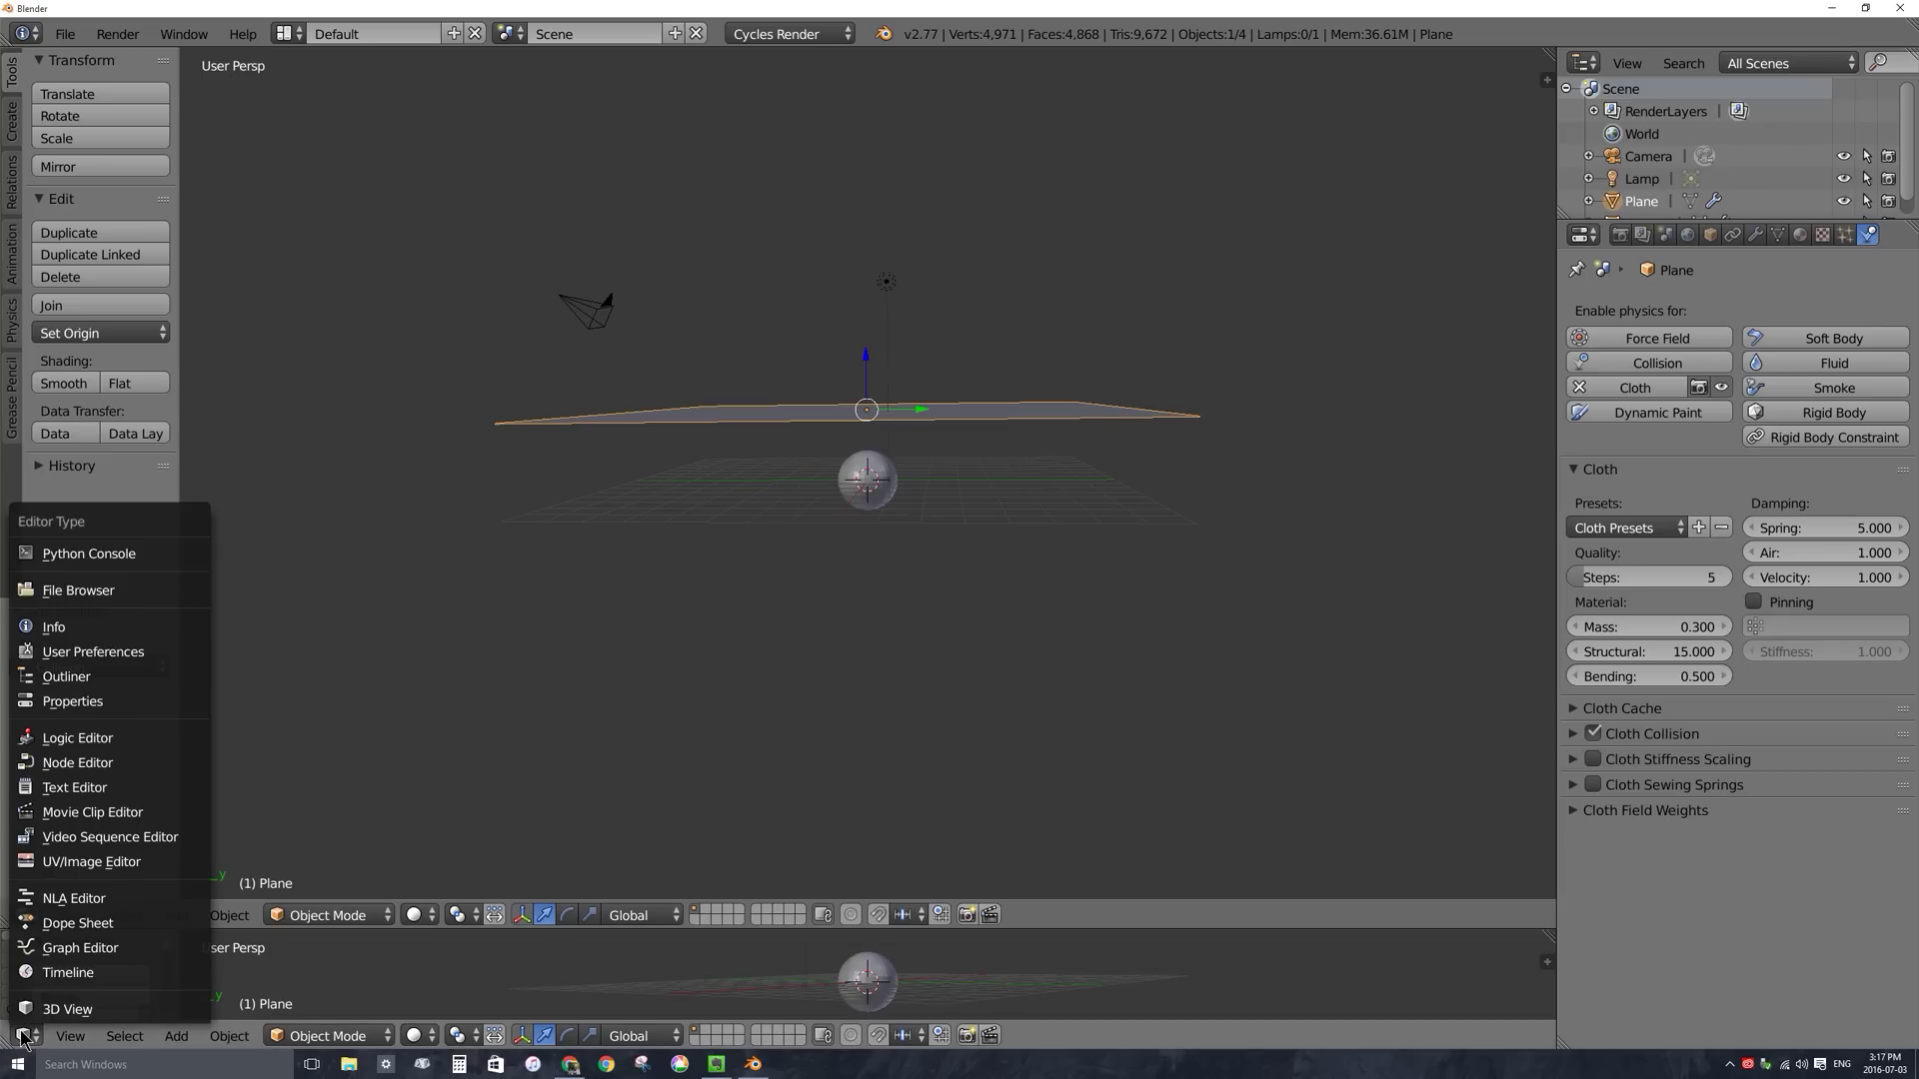
left_click(90, 976)
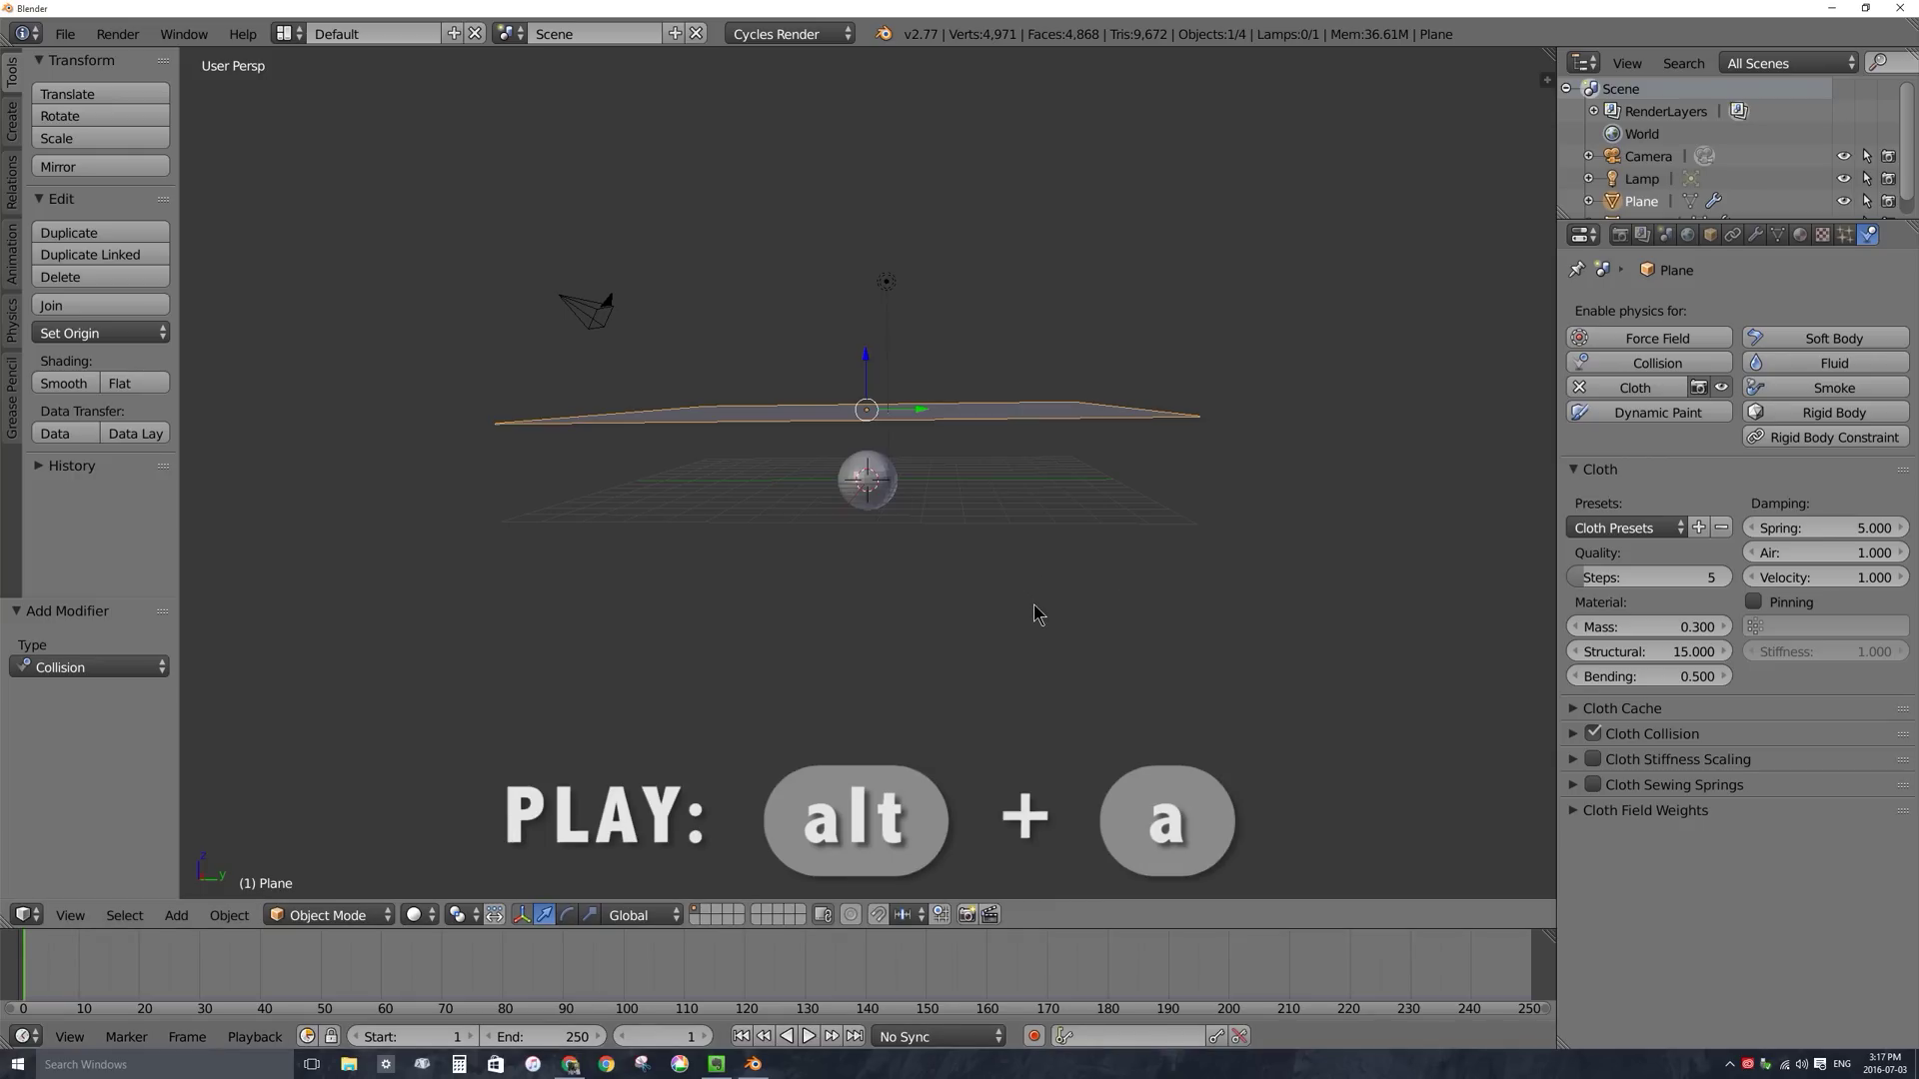
Play the cloth simulation from frame 0 and examine up close how the plane drapes over the sphere.
key("alt+a")
left_click(12, 963)
key("alt+a")
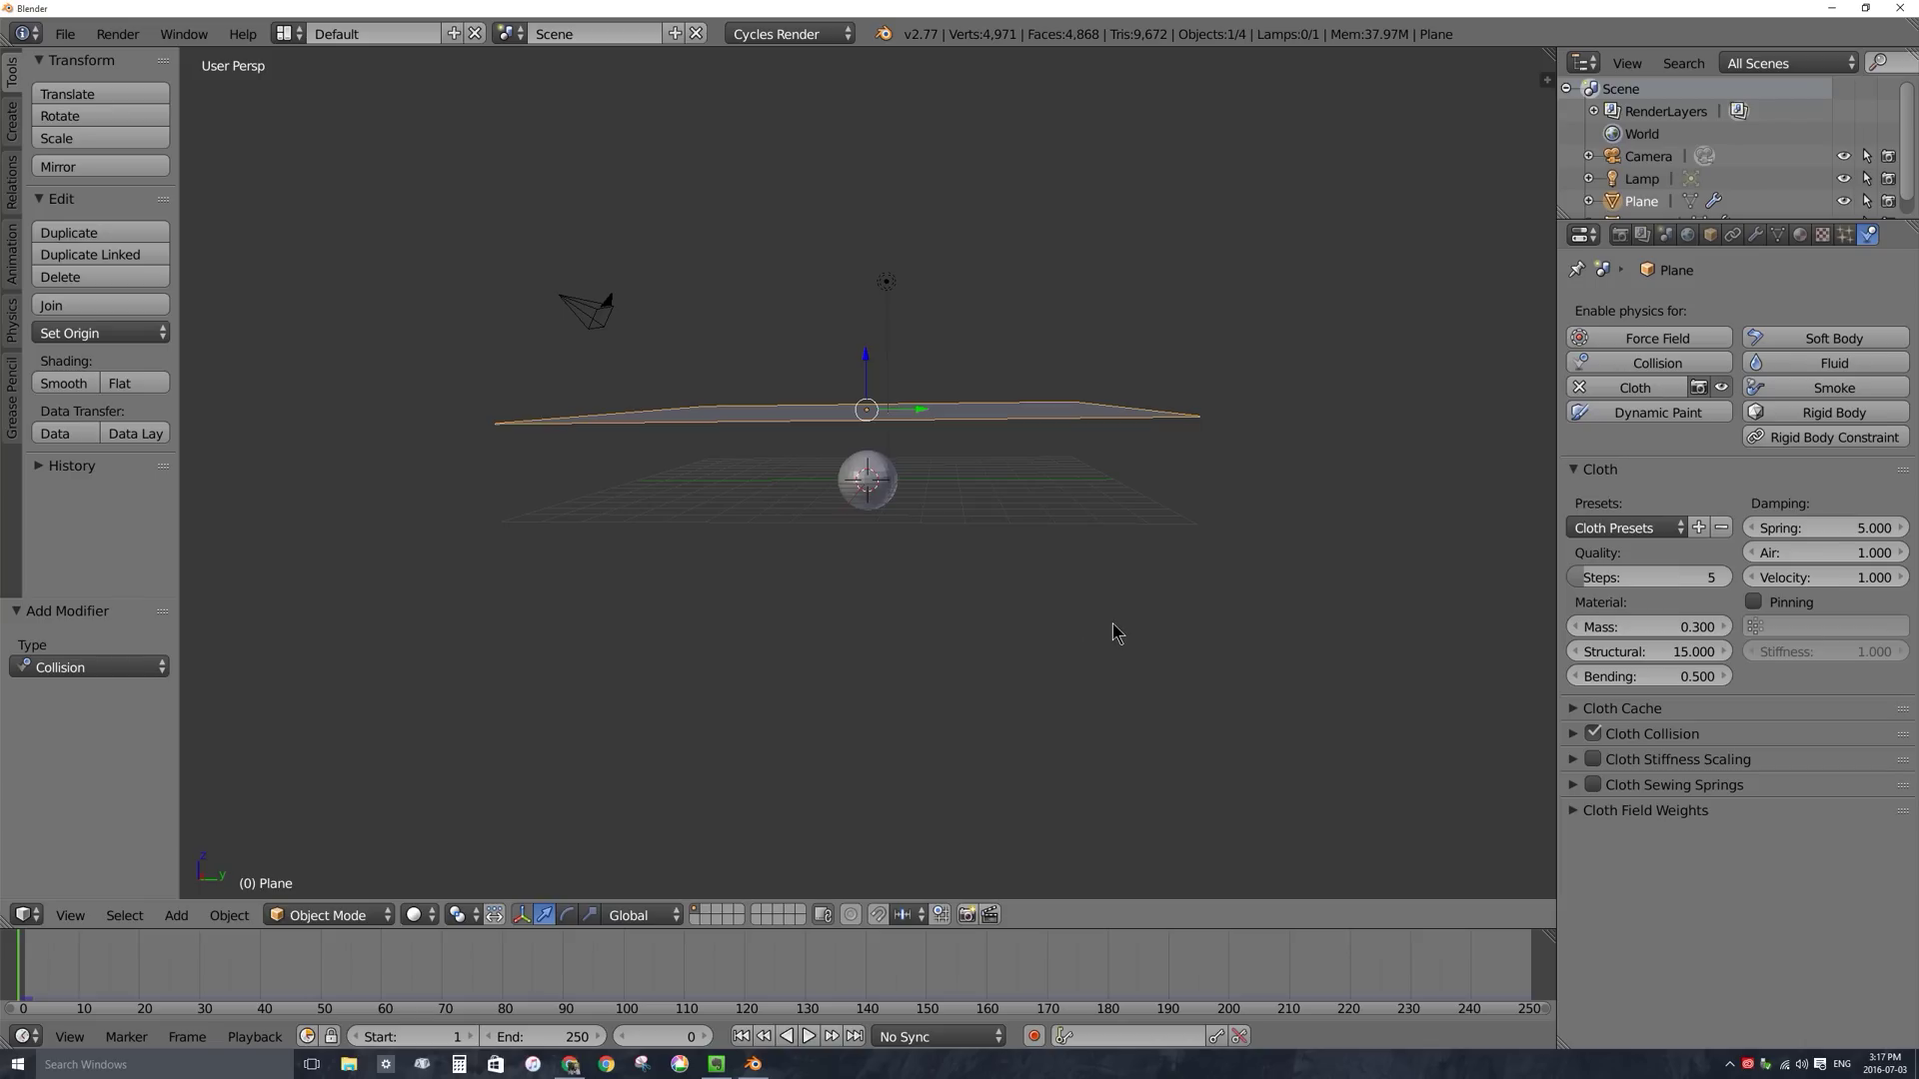
key("alt+a")
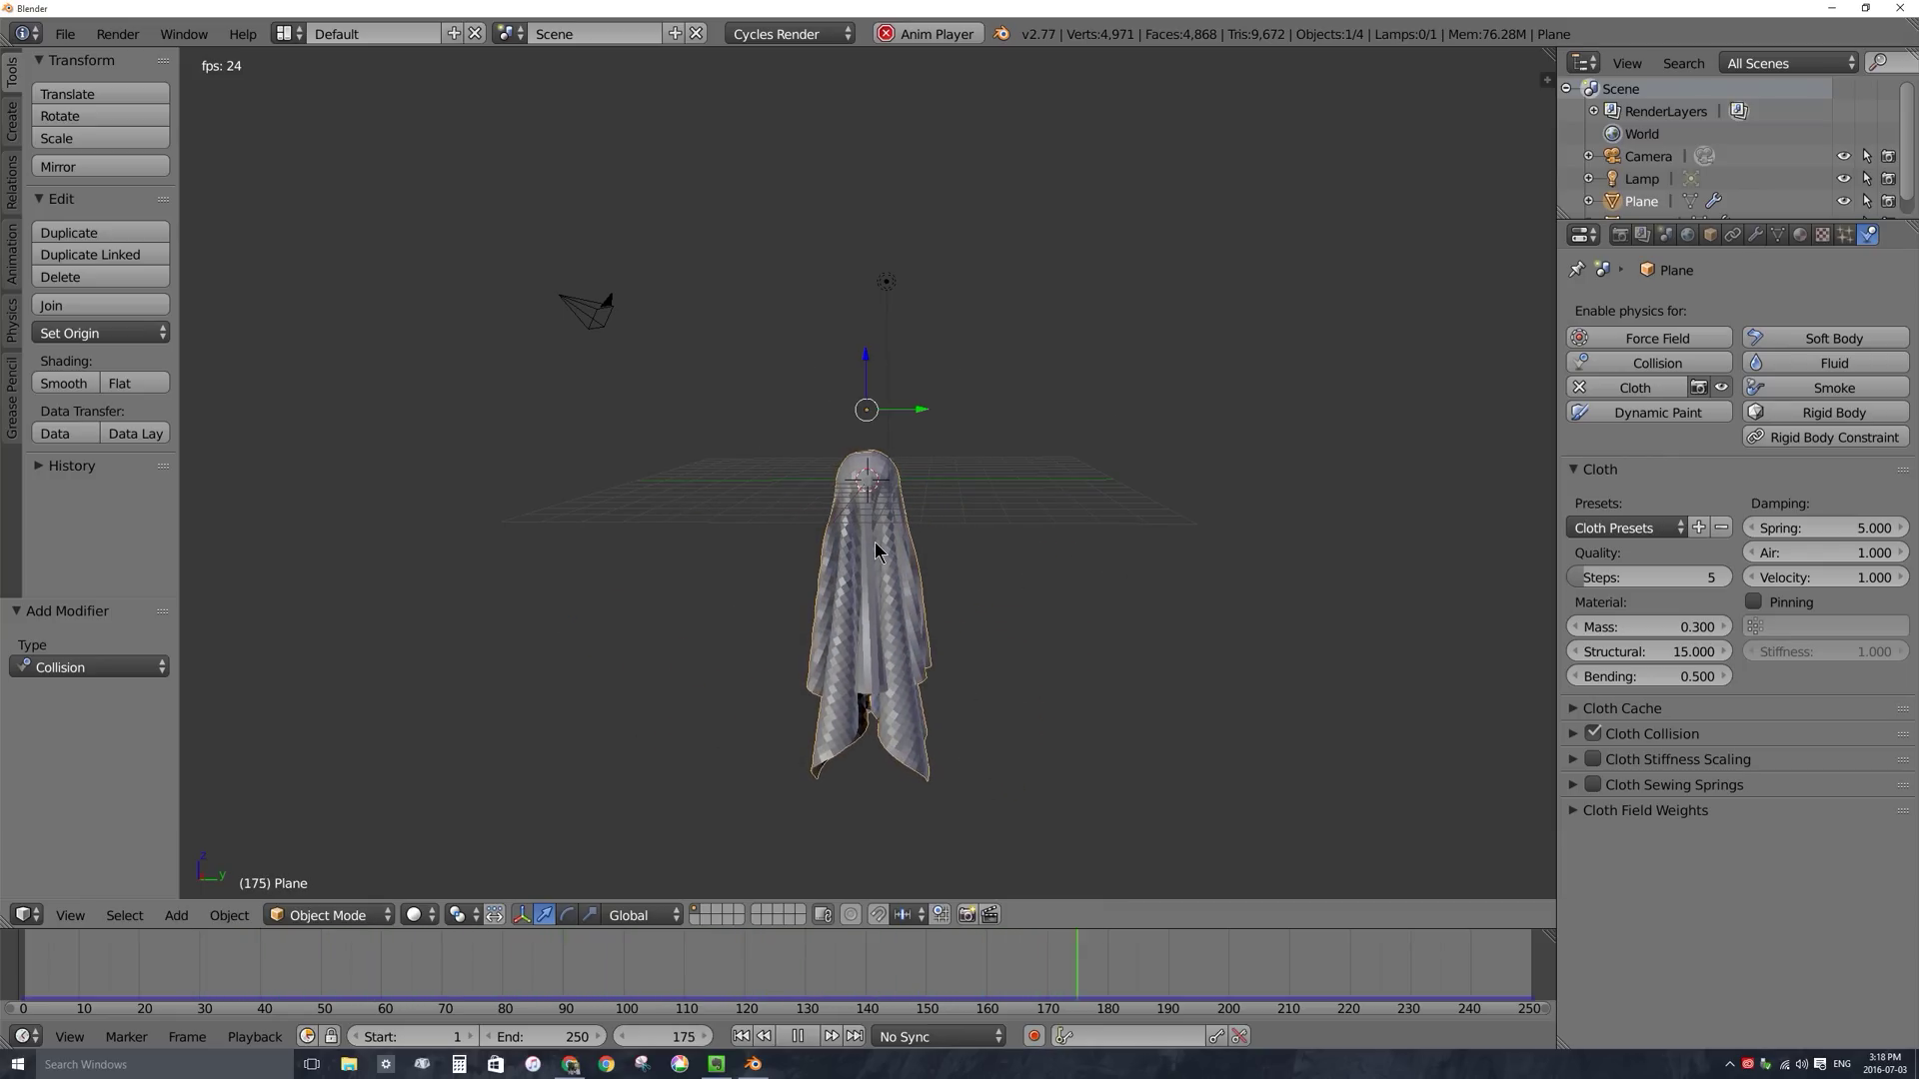
key("shift+alt+a")
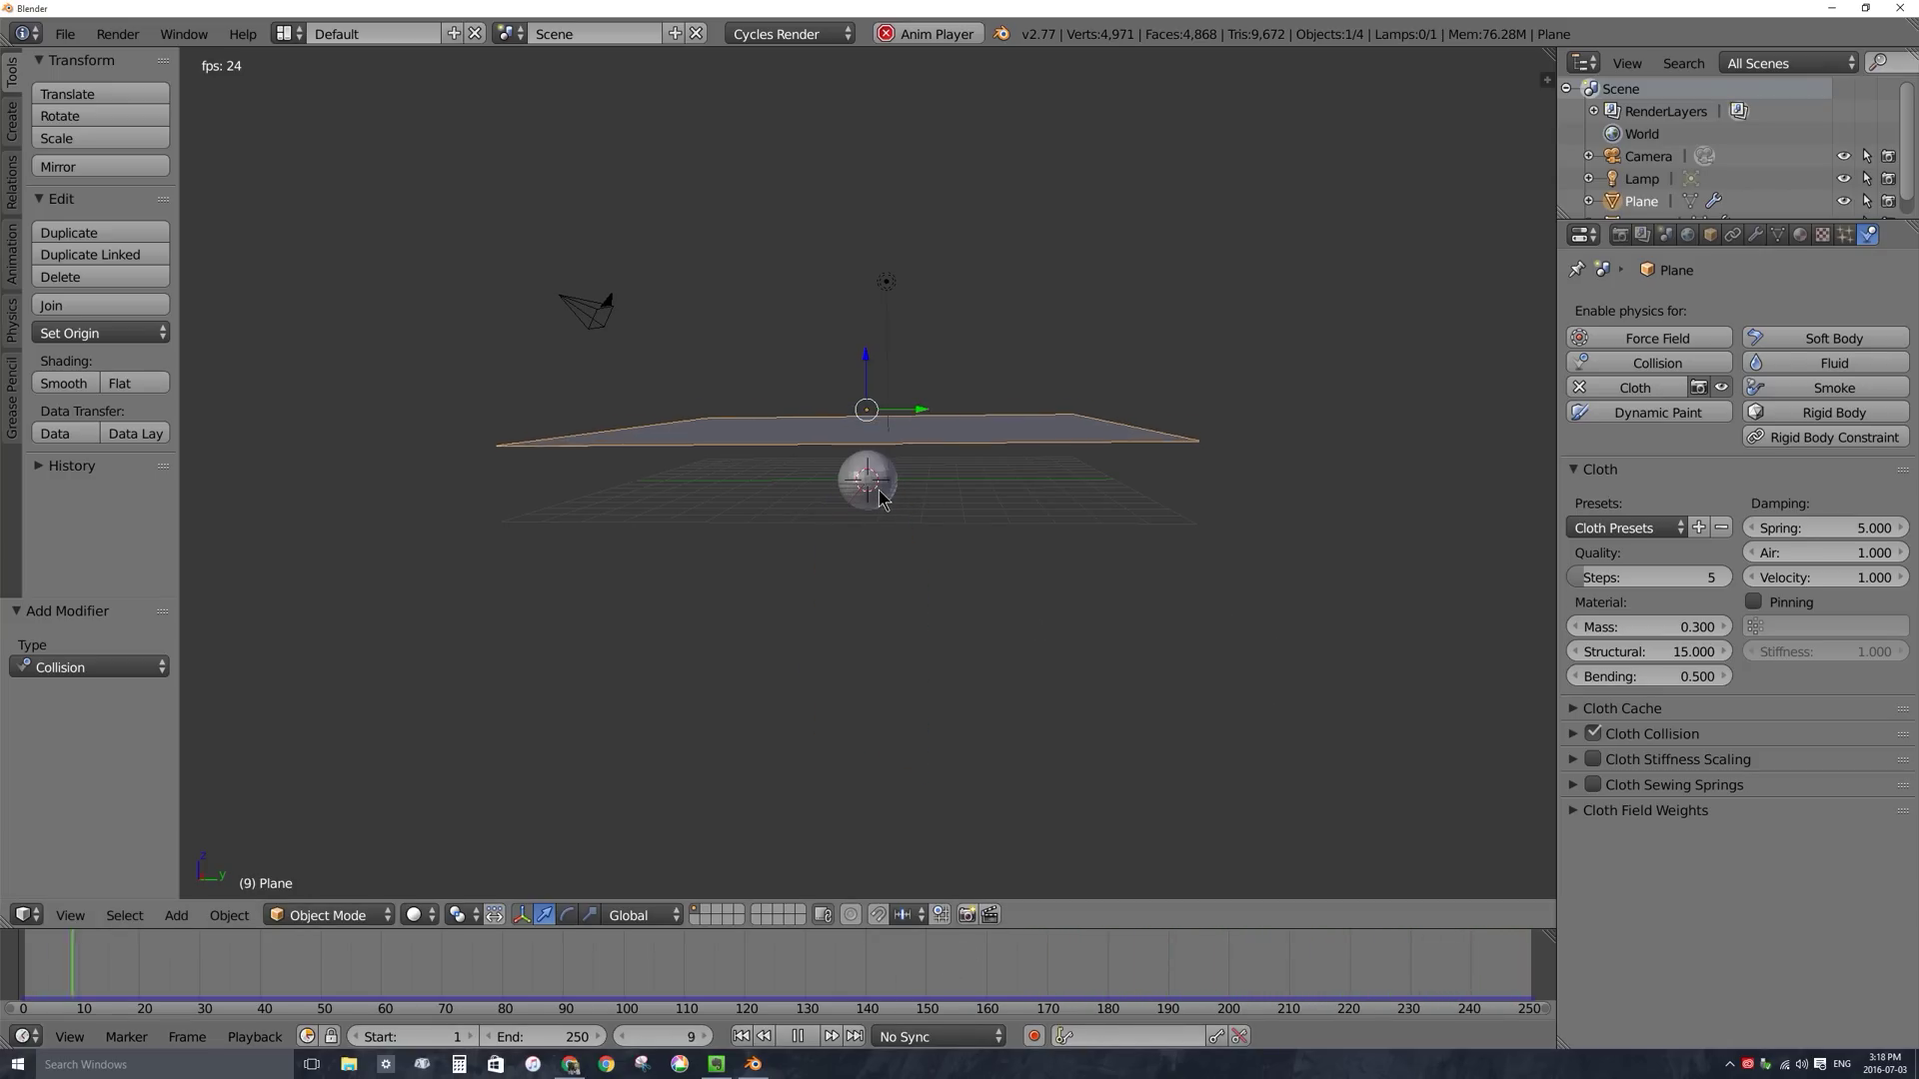
middle_click_drag(907, 440, 870, 490)
scroll(869, 489, "up", 5)
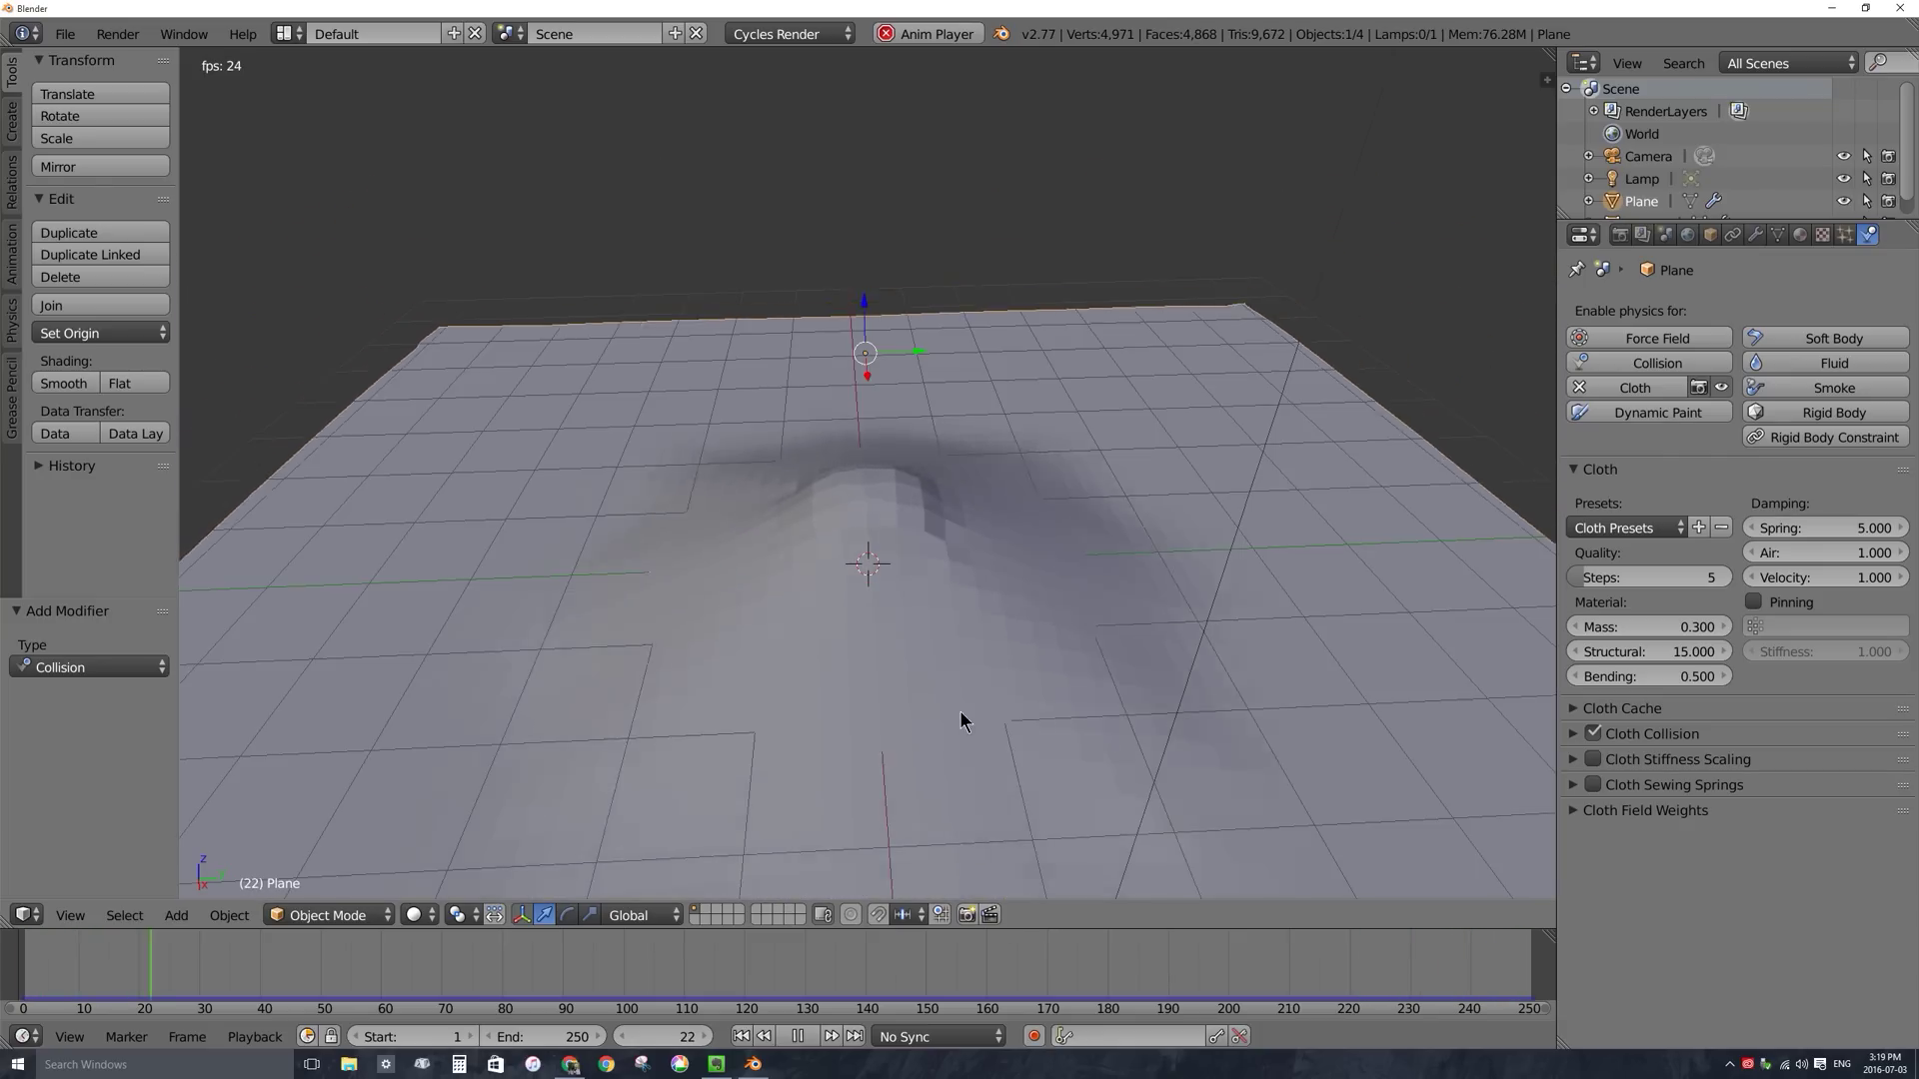
Follow the running cloth playback, pause it at frame 187 and inspect the folds of the draped plane from several angles.
scroll(975, 740, "down", 4)
middle_click_drag(992, 778, 935, 548)
middle_click_drag(918, 737, 906, 573)
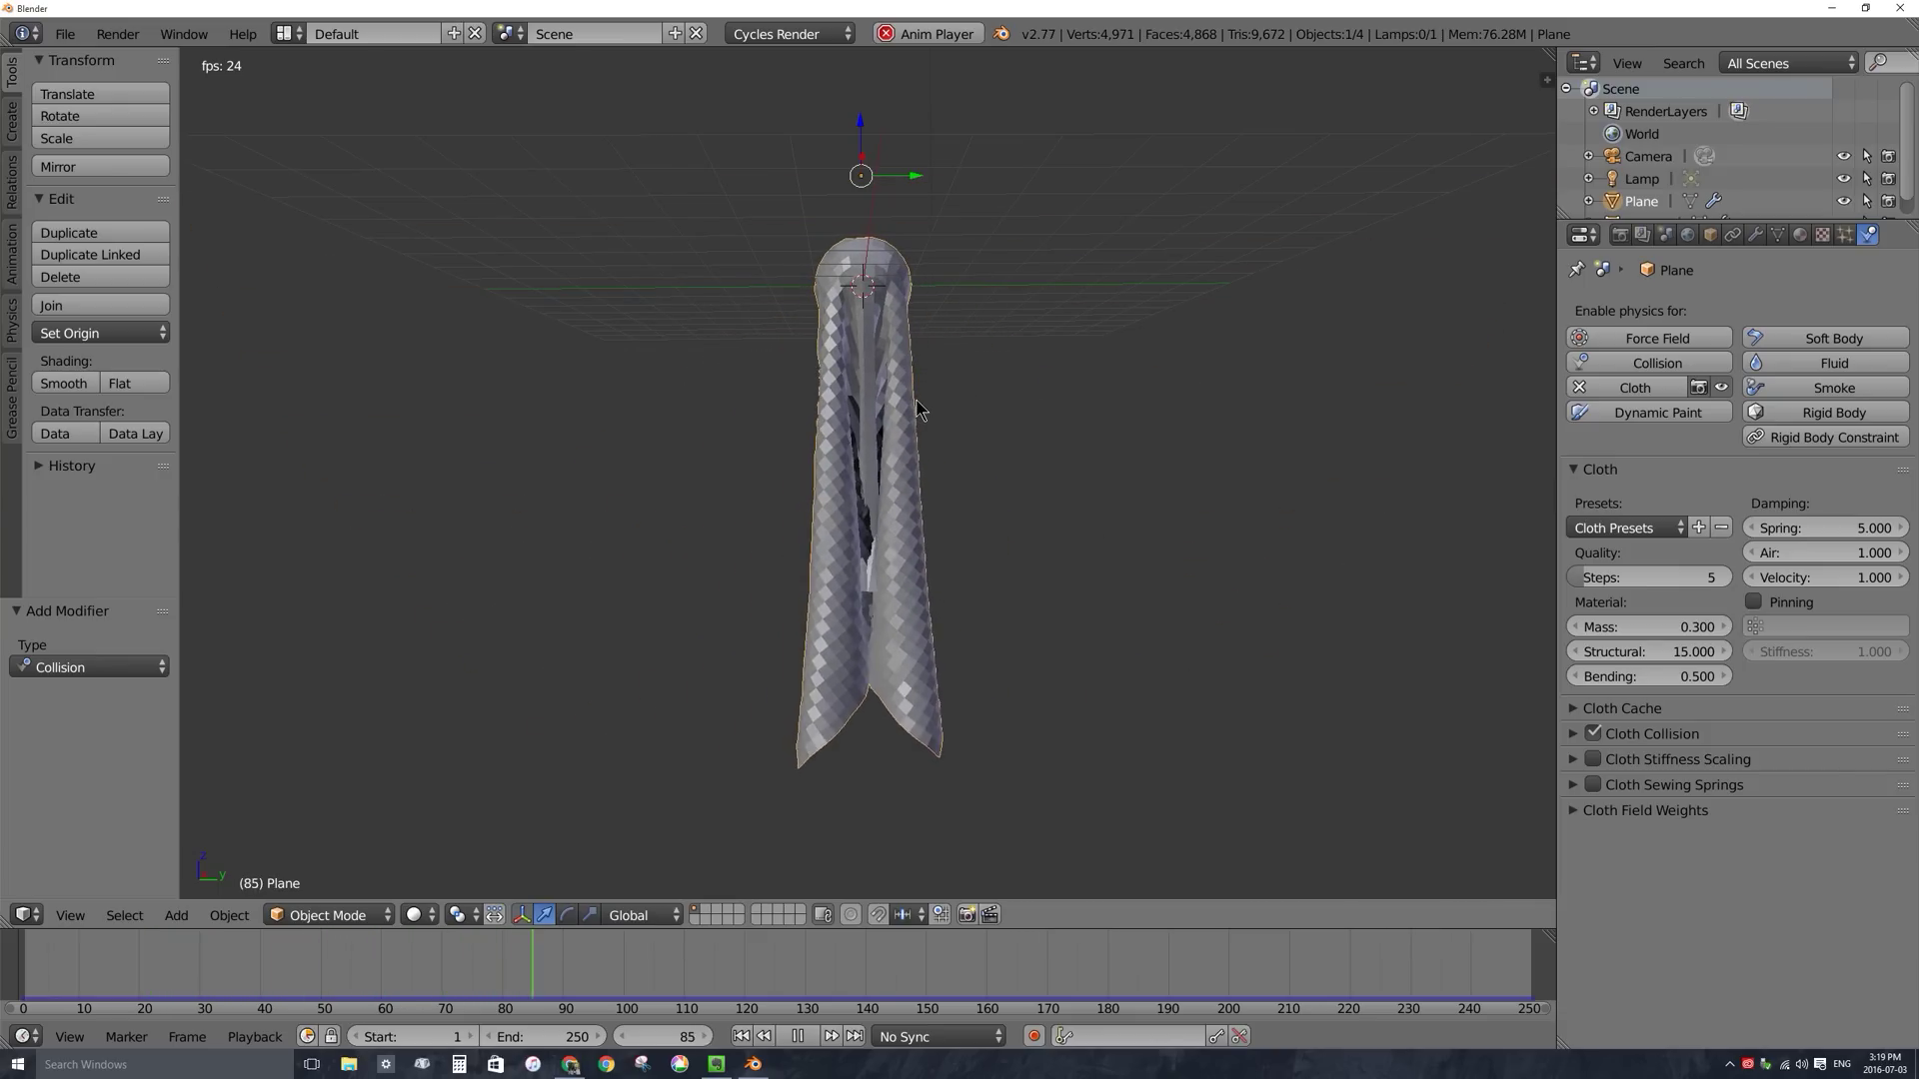
scroll(823, 413, "up", 4)
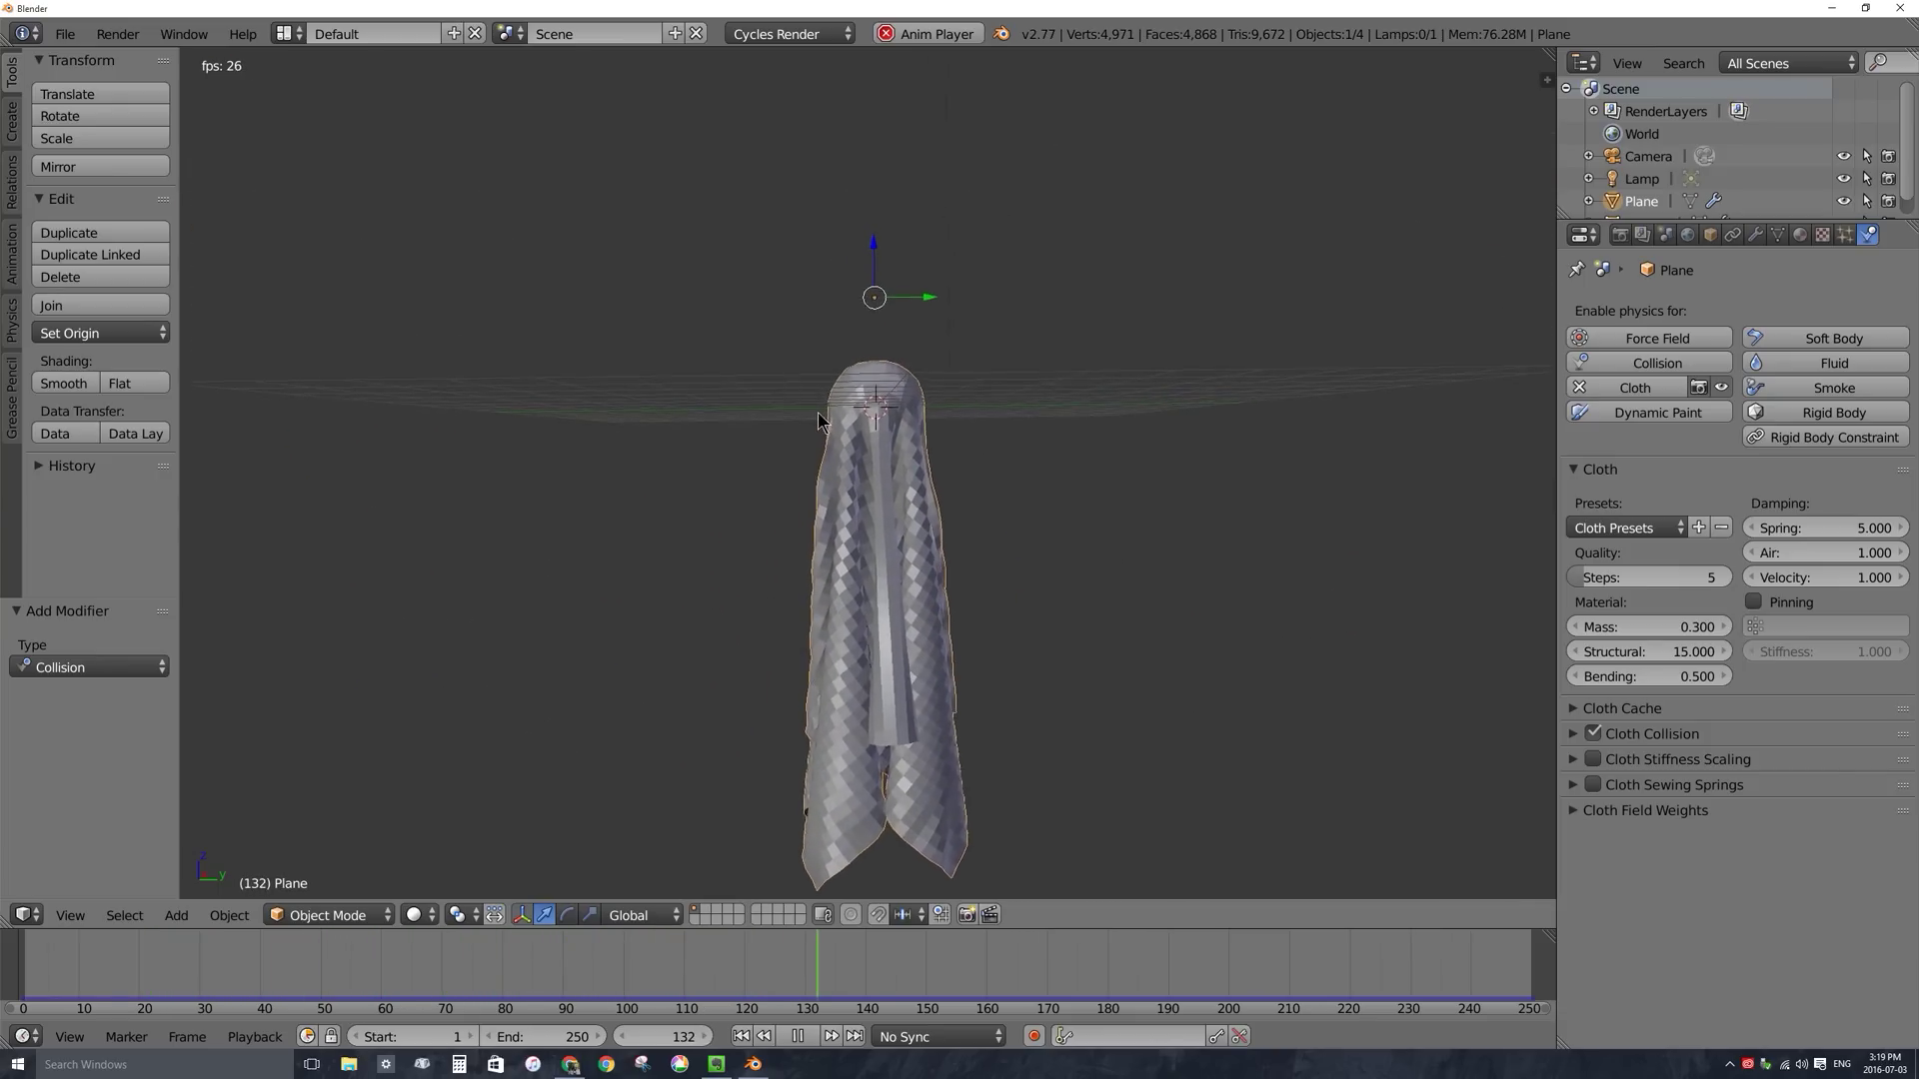
scroll(823, 410, "up", 5)
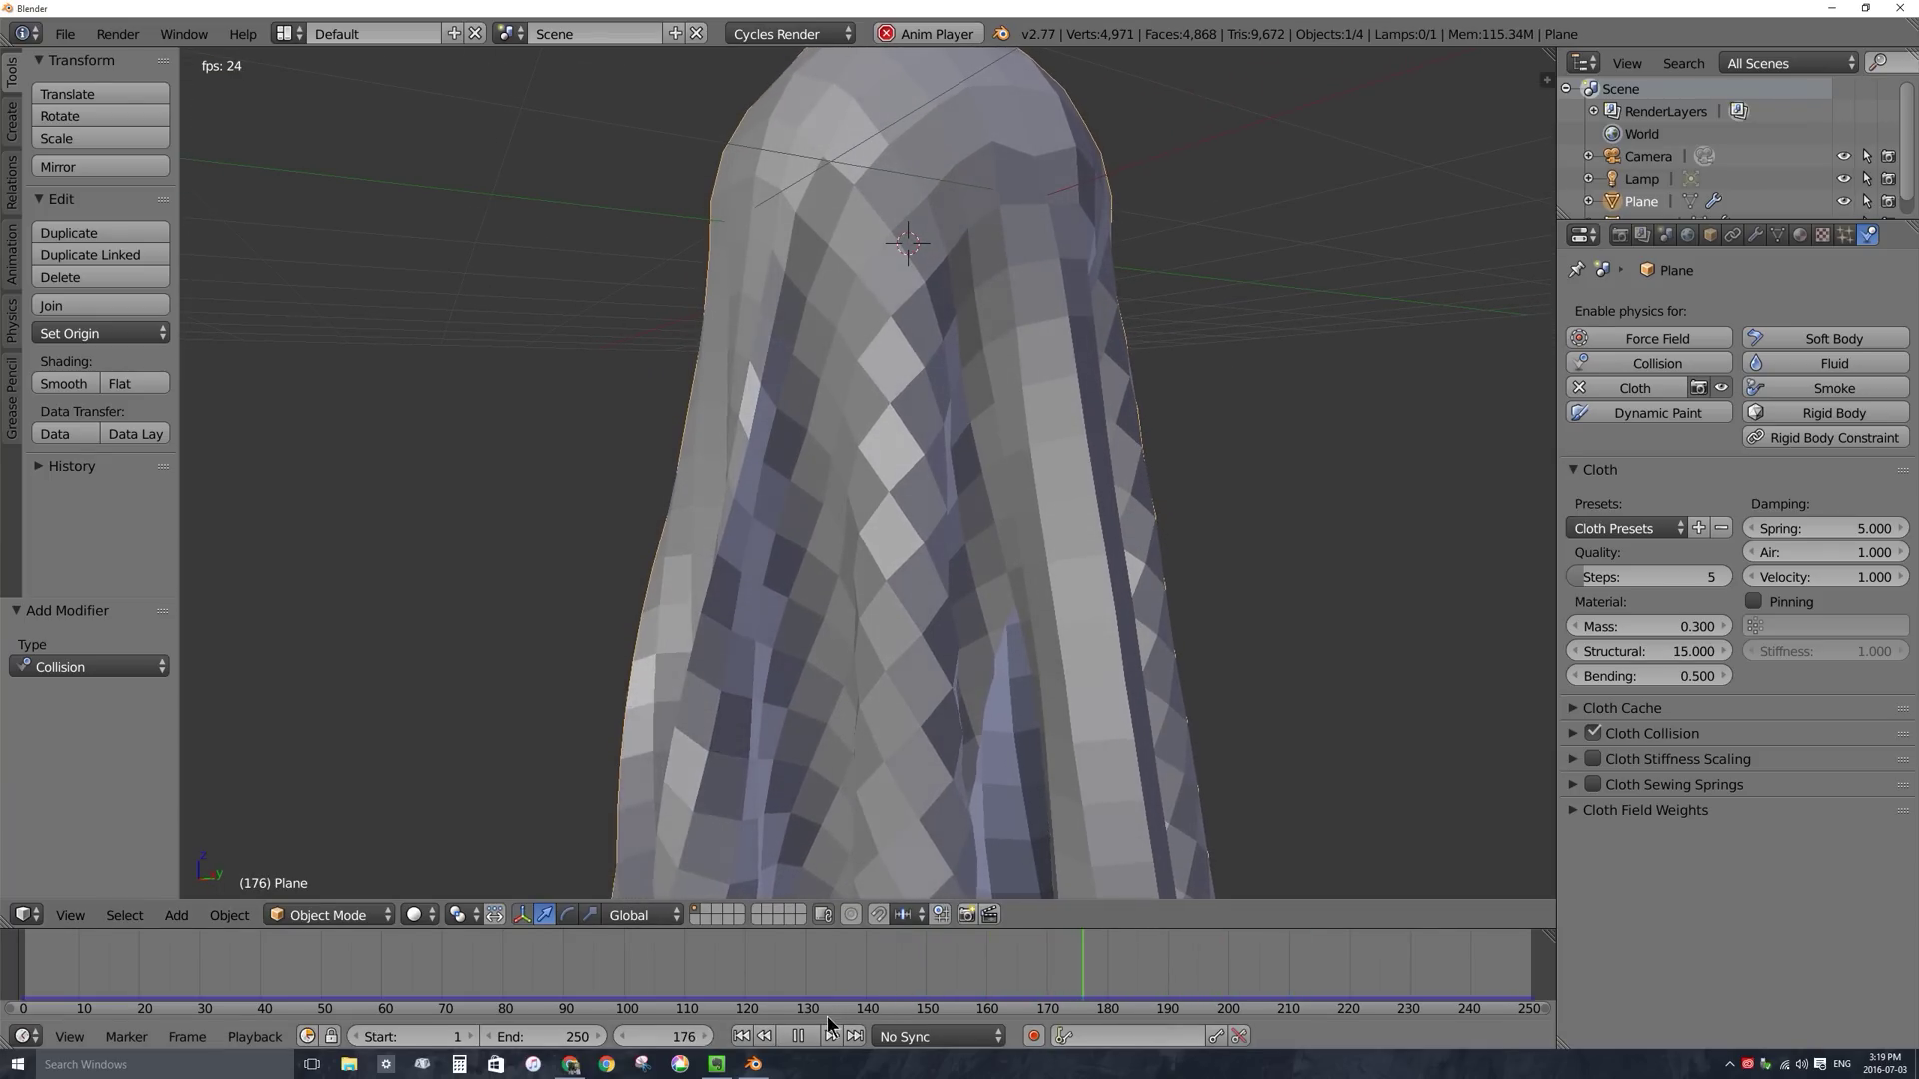
left_click(798, 1036)
middle_click_drag(1093, 386, 1131, 583)
middle_click_drag(899, 560, 731, 323)
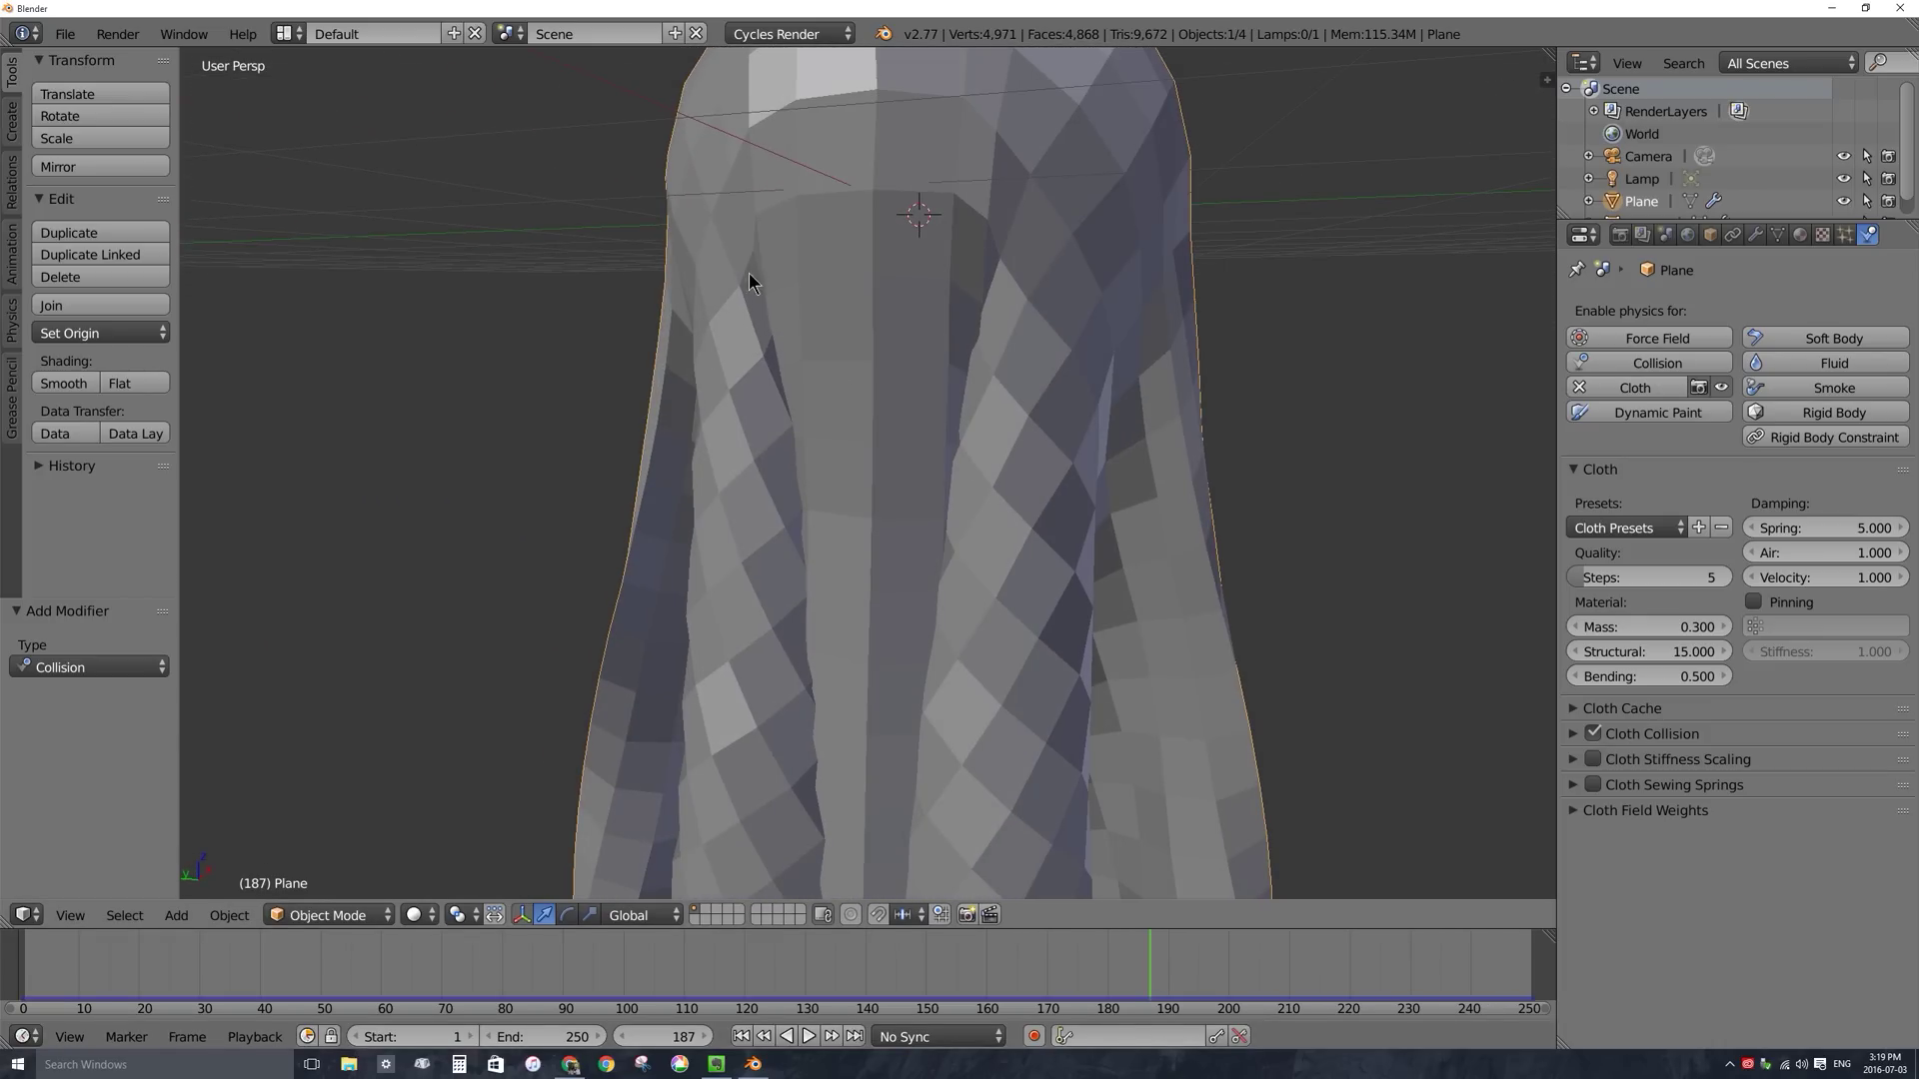
middle_click_drag(1152, 490, 1128, 450)
middle_click_drag(1196, 211, 1095, 290)
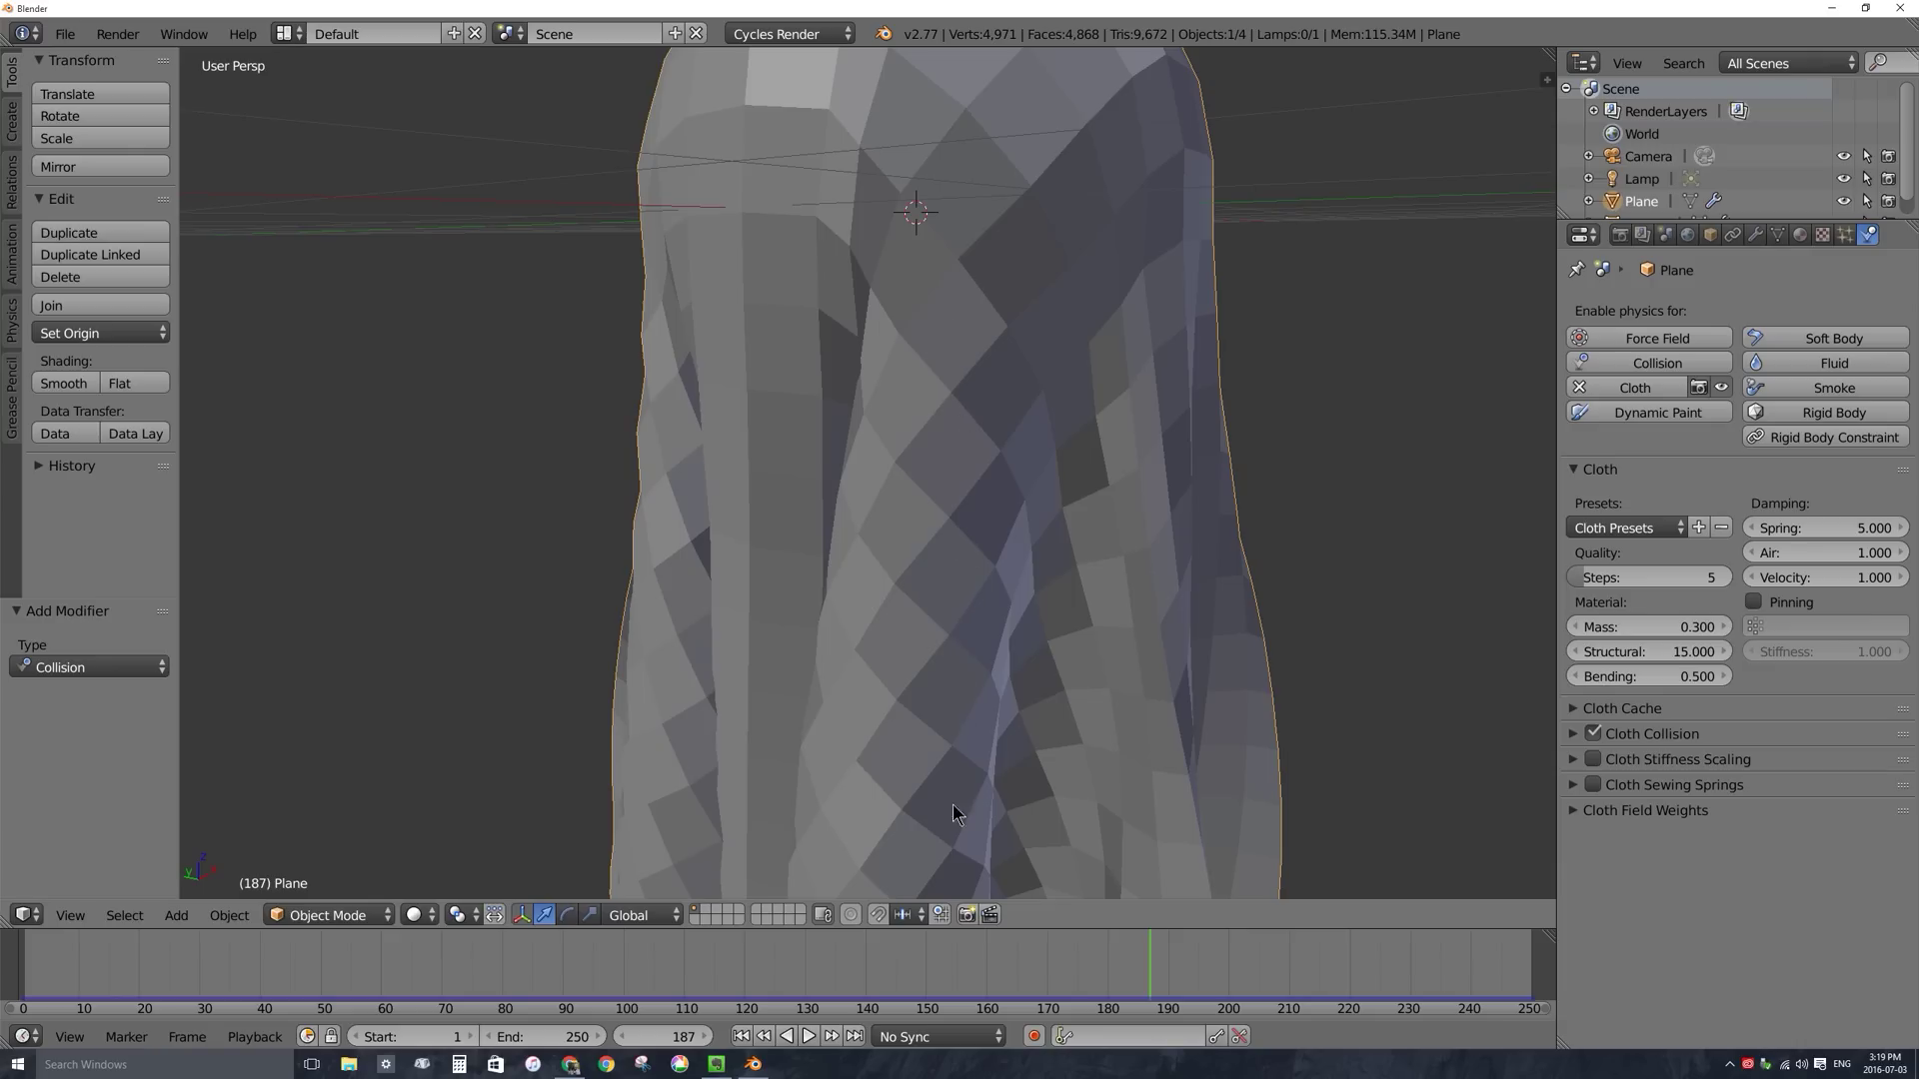
middle_click_drag(980, 614, 1094, 530)
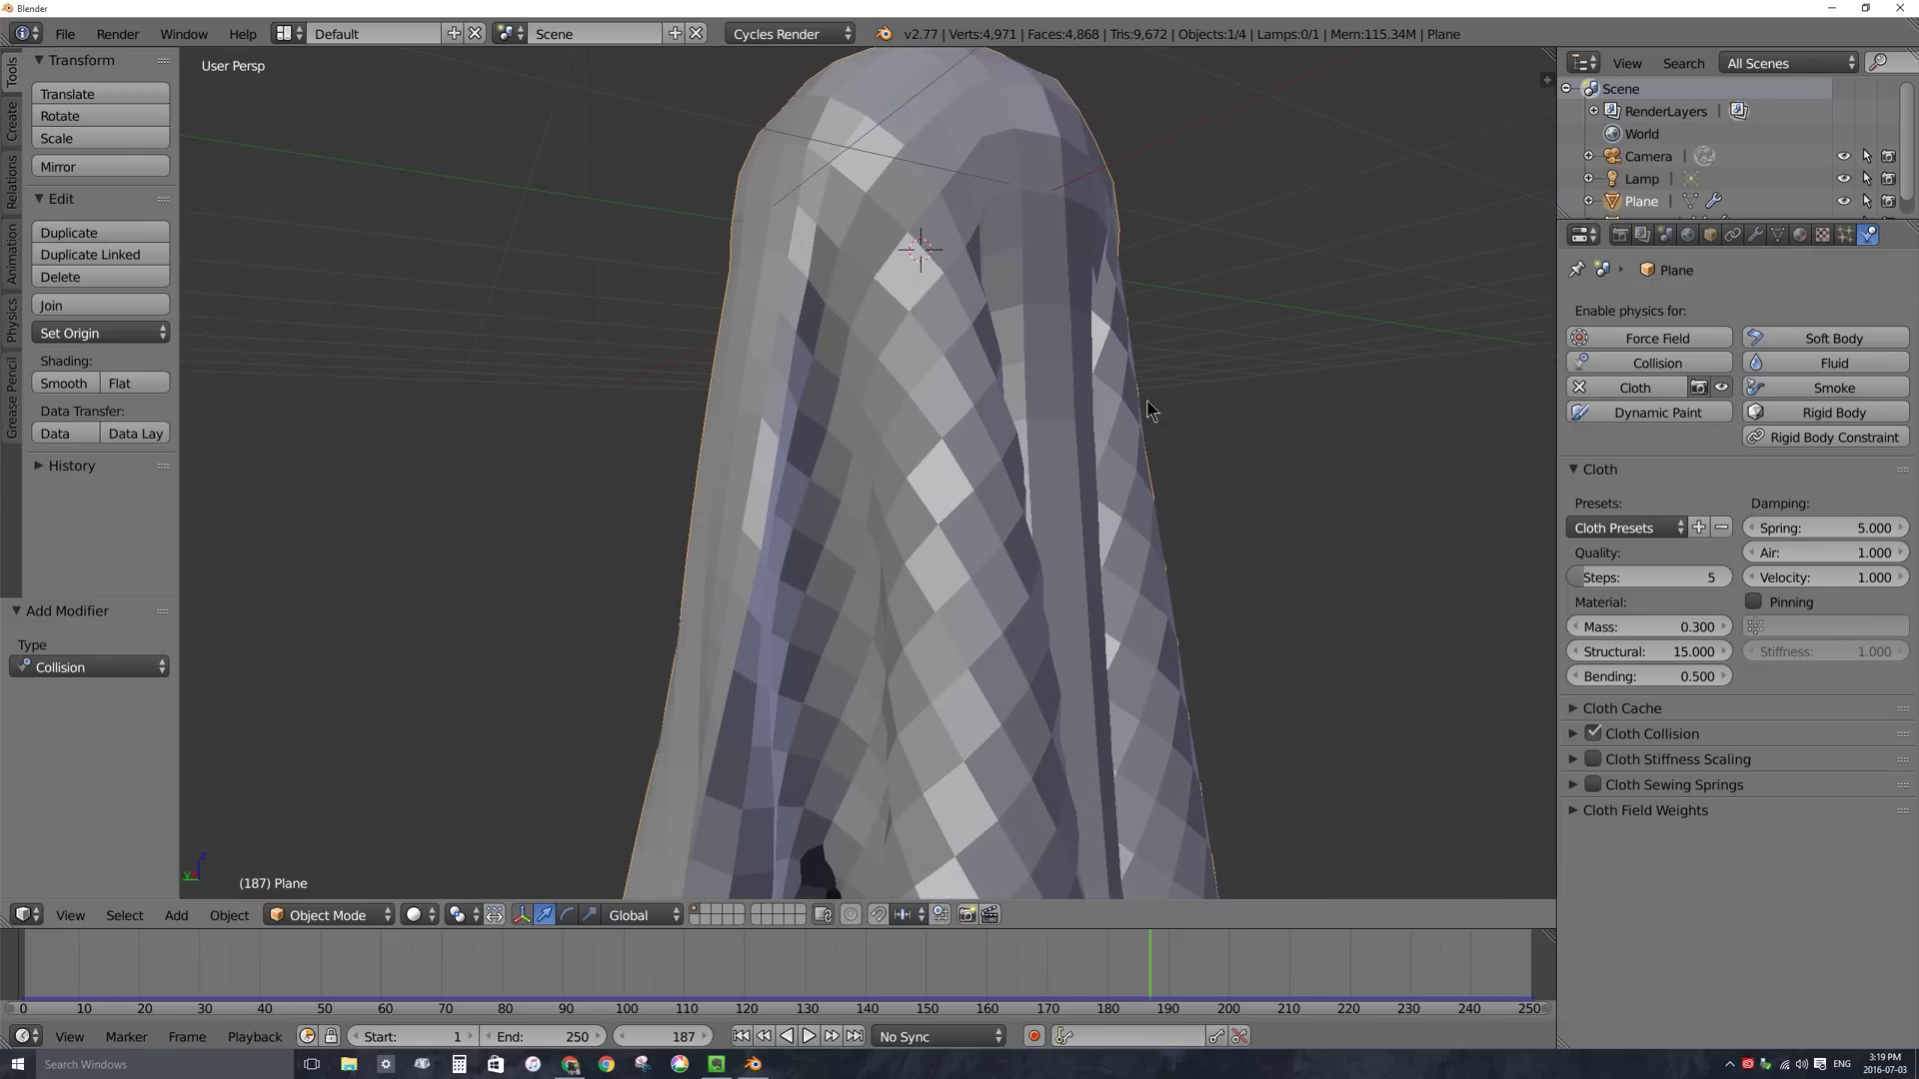
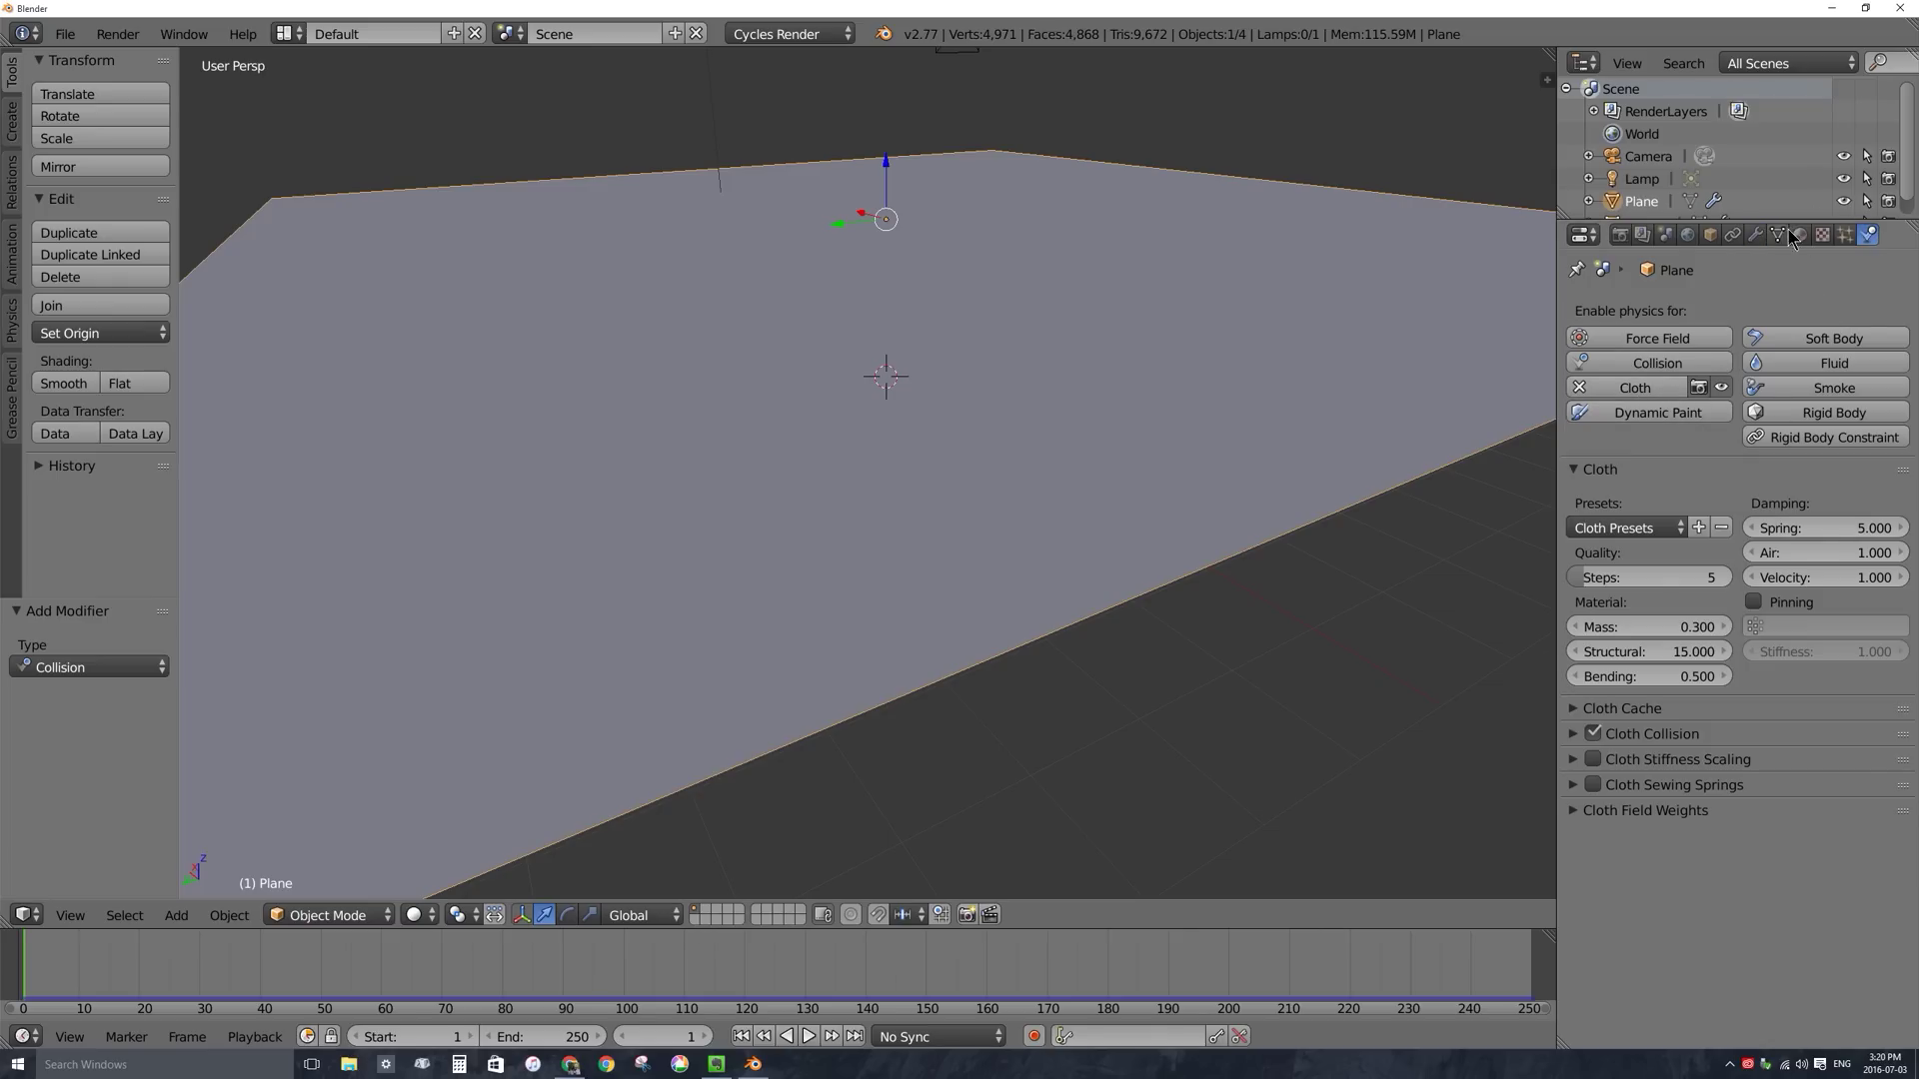
Add a Triangulate modifier to the plane.
left_click(1755, 235)
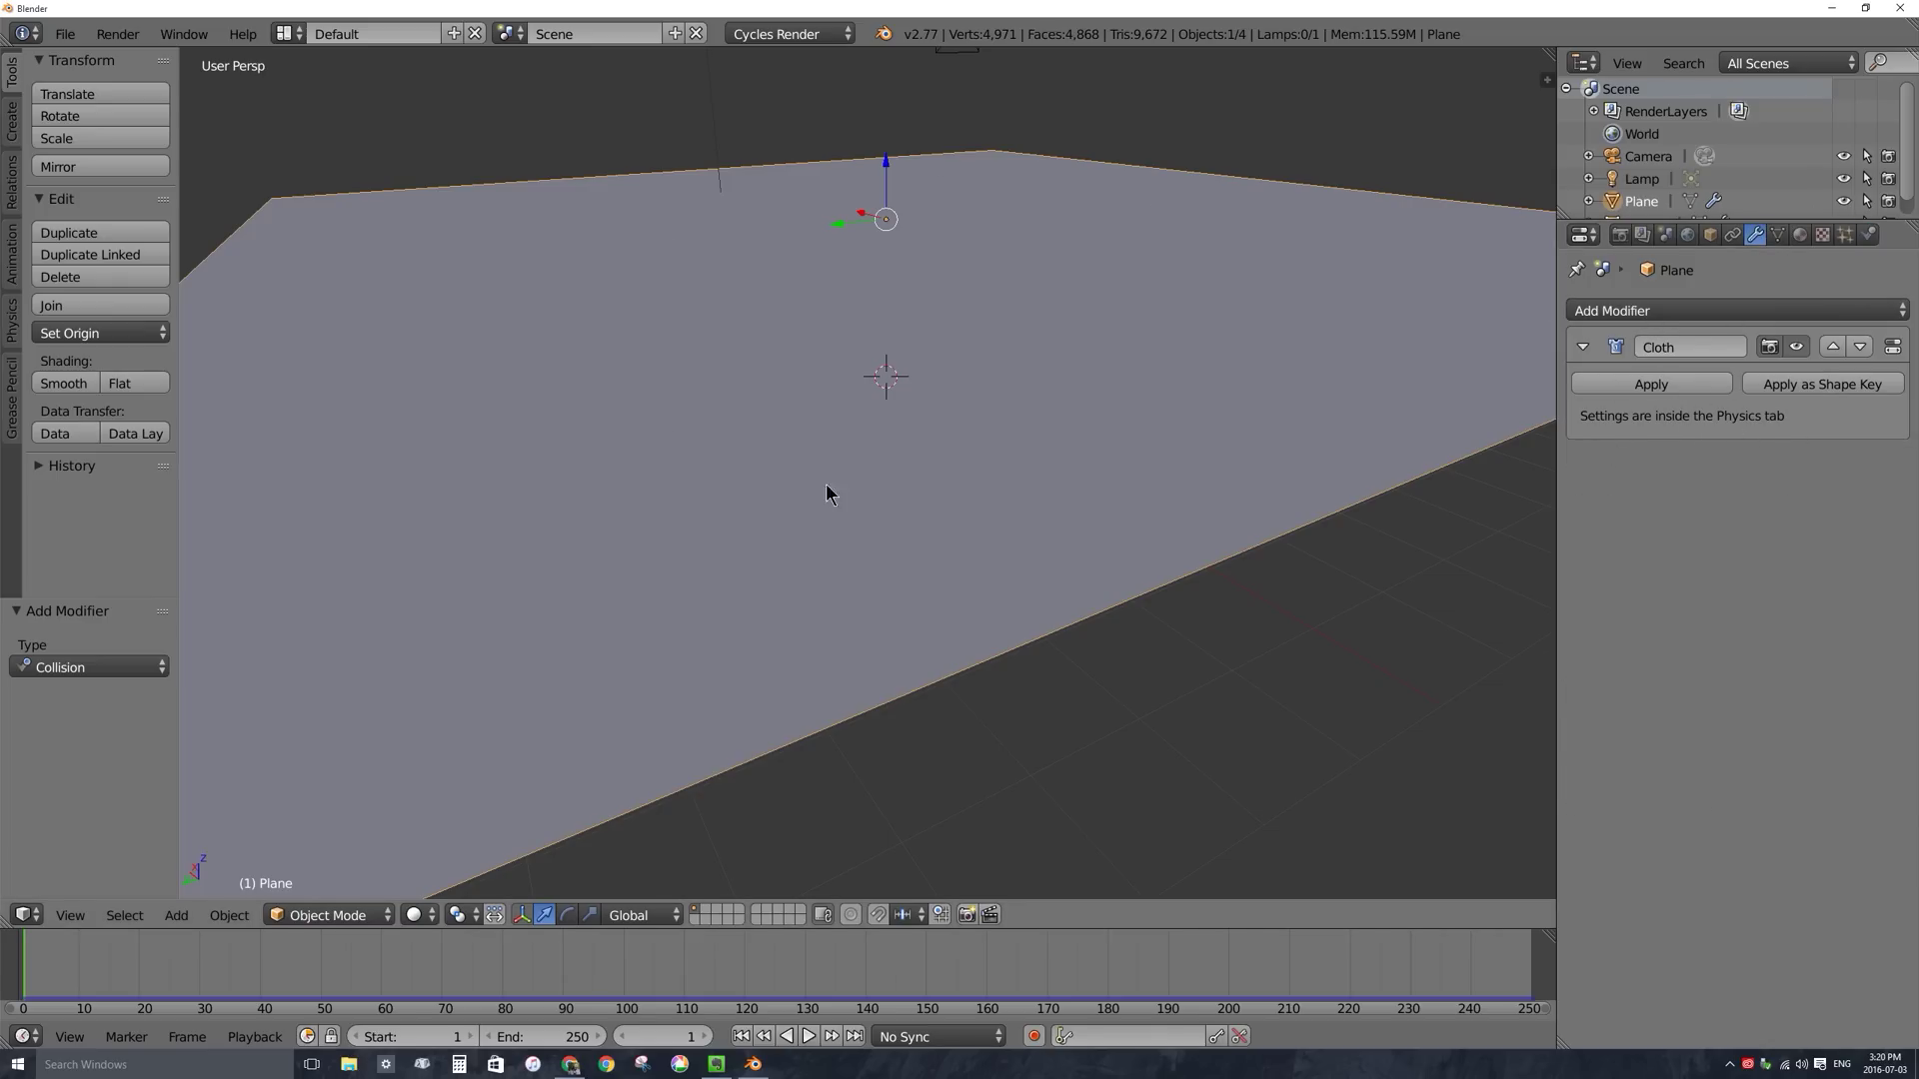
left_click(1711, 313)
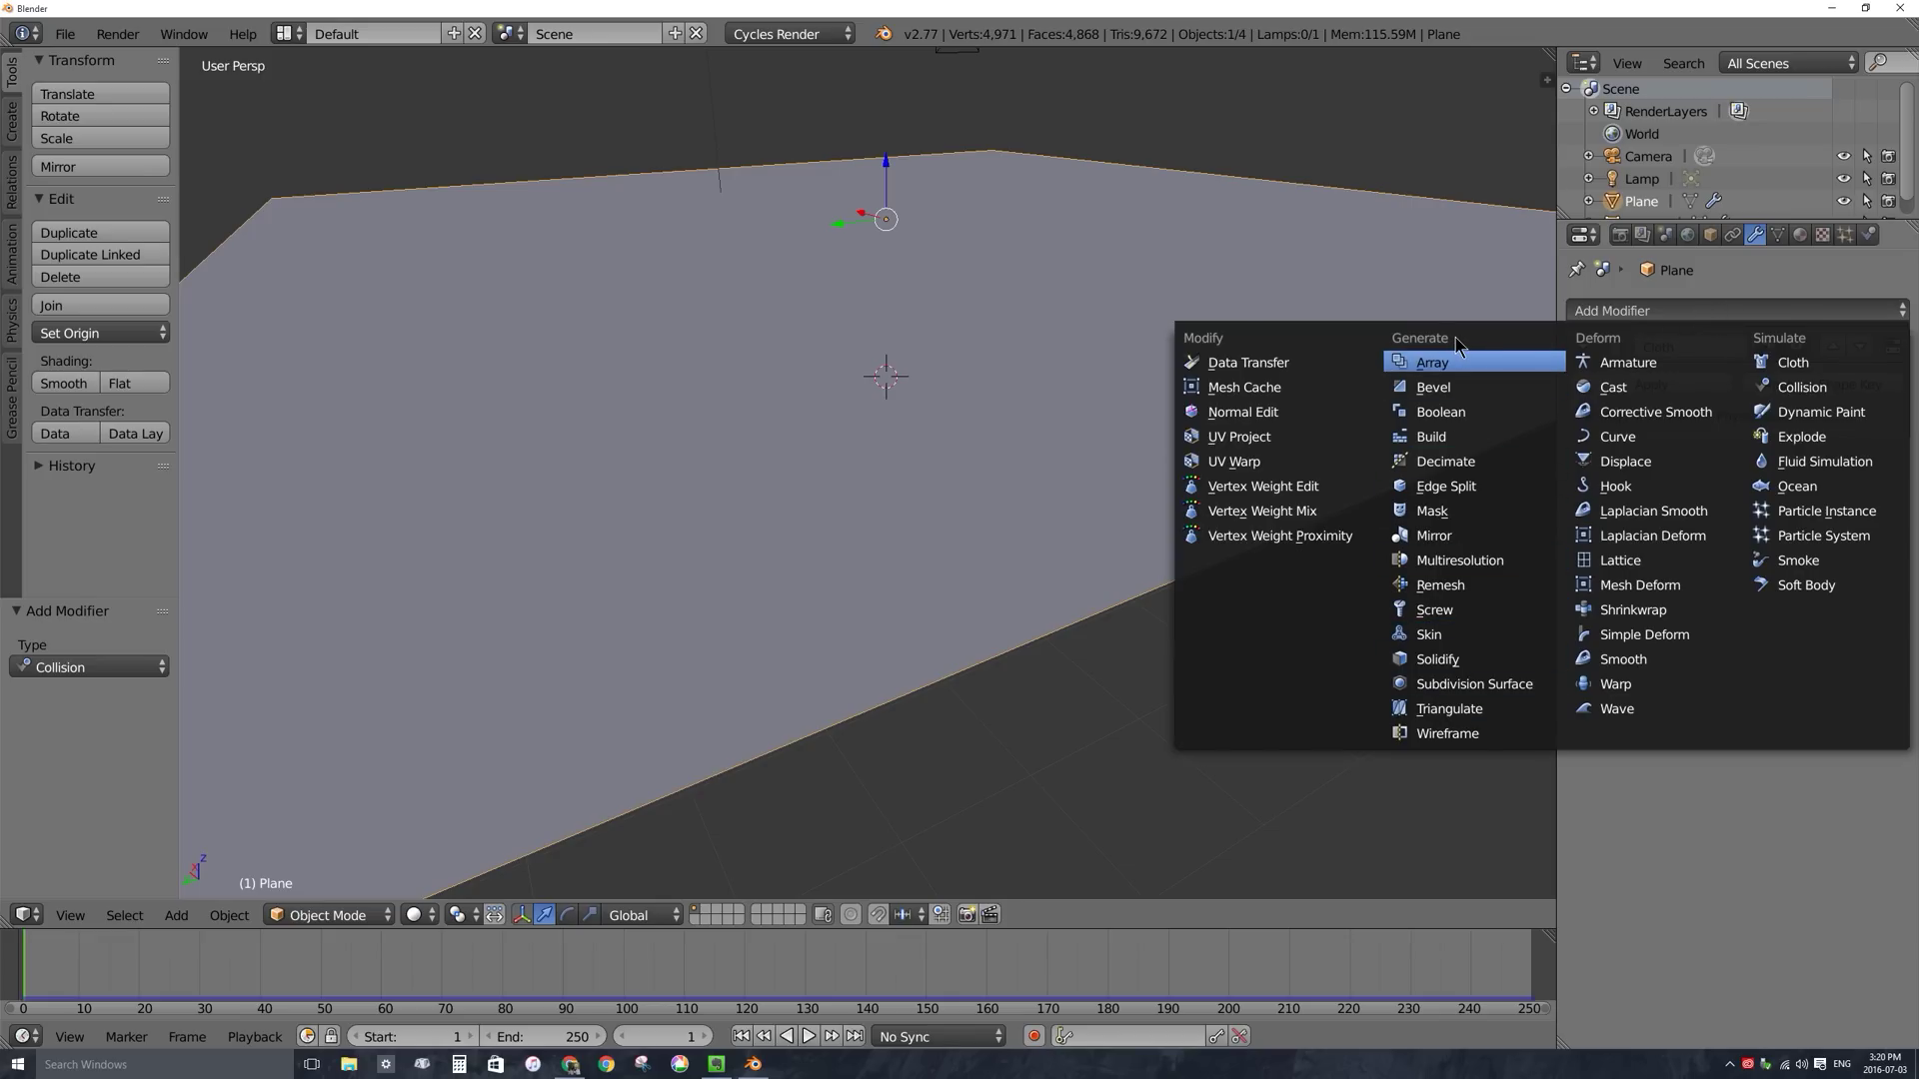
left_click(1469, 714)
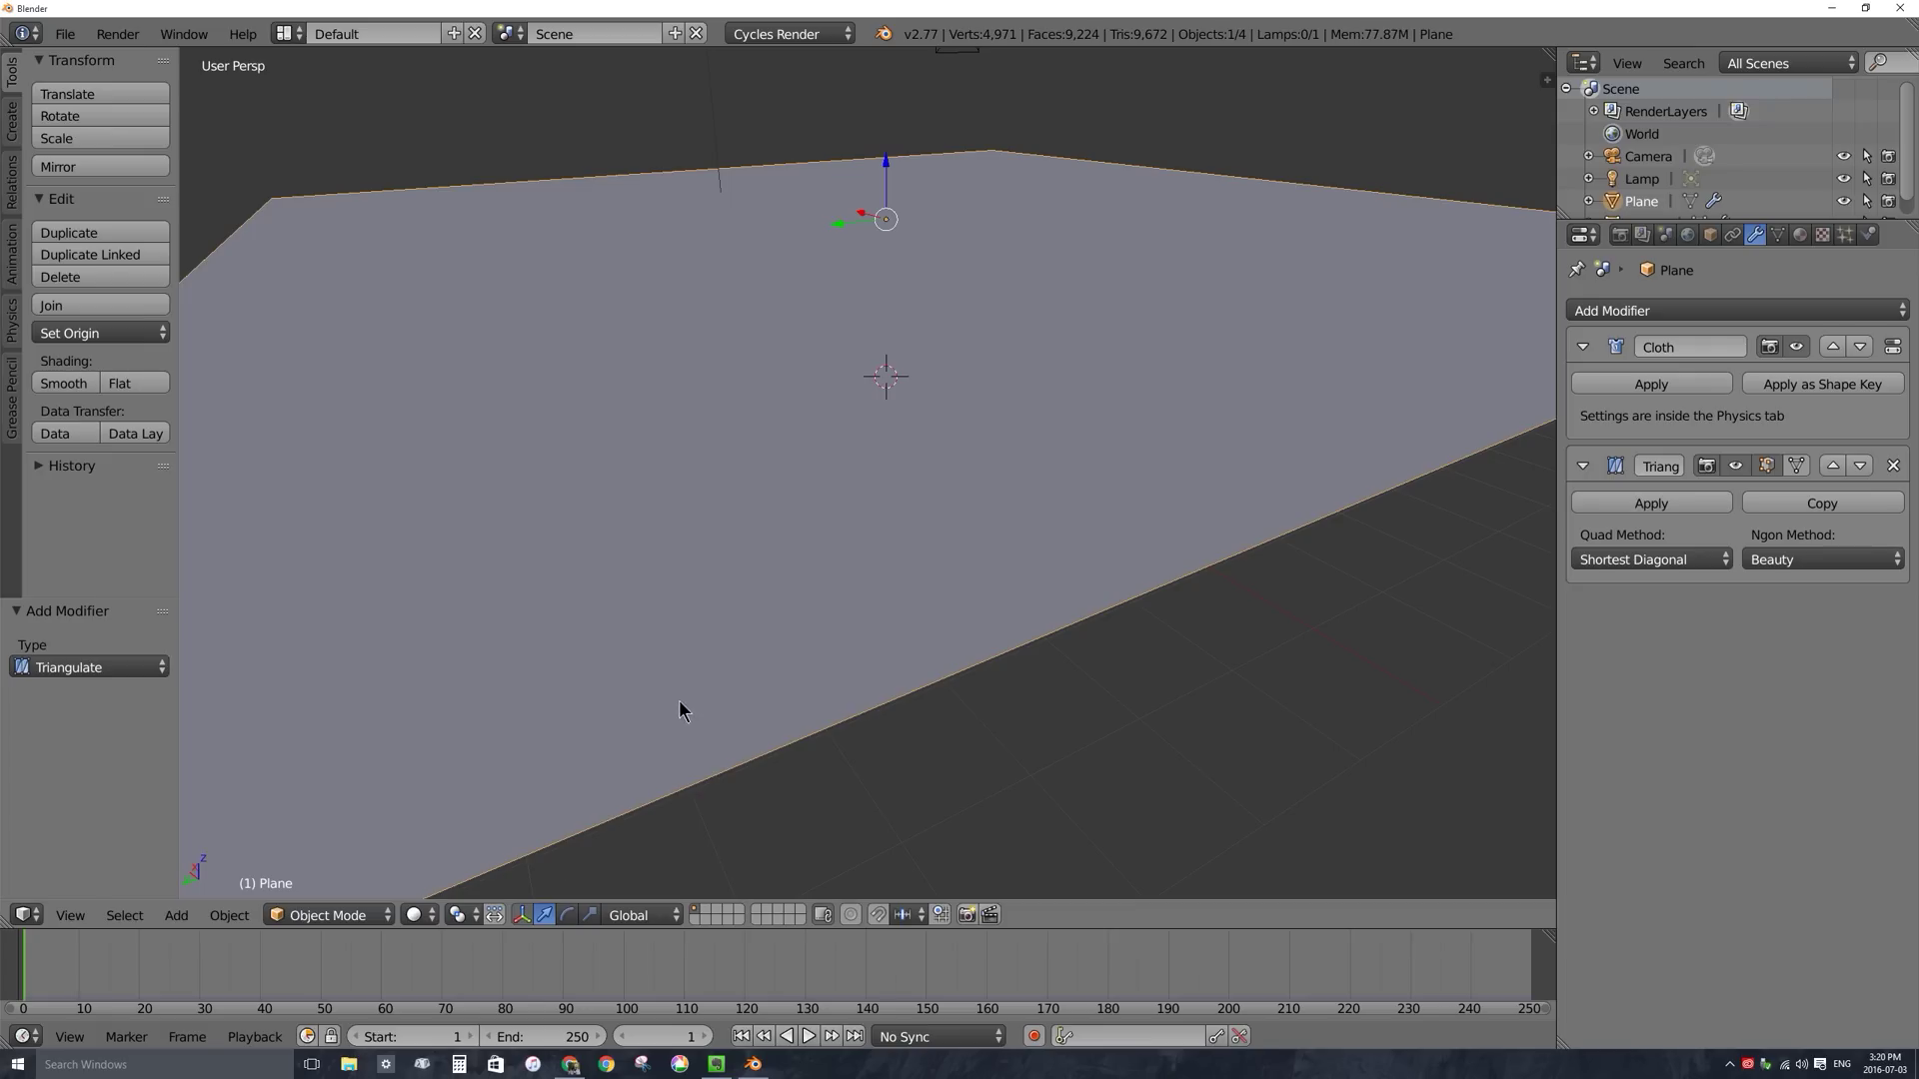
Switch the viewport to Wireframe shading and examine the plane's triangulated mesh.
left_click(433, 916)
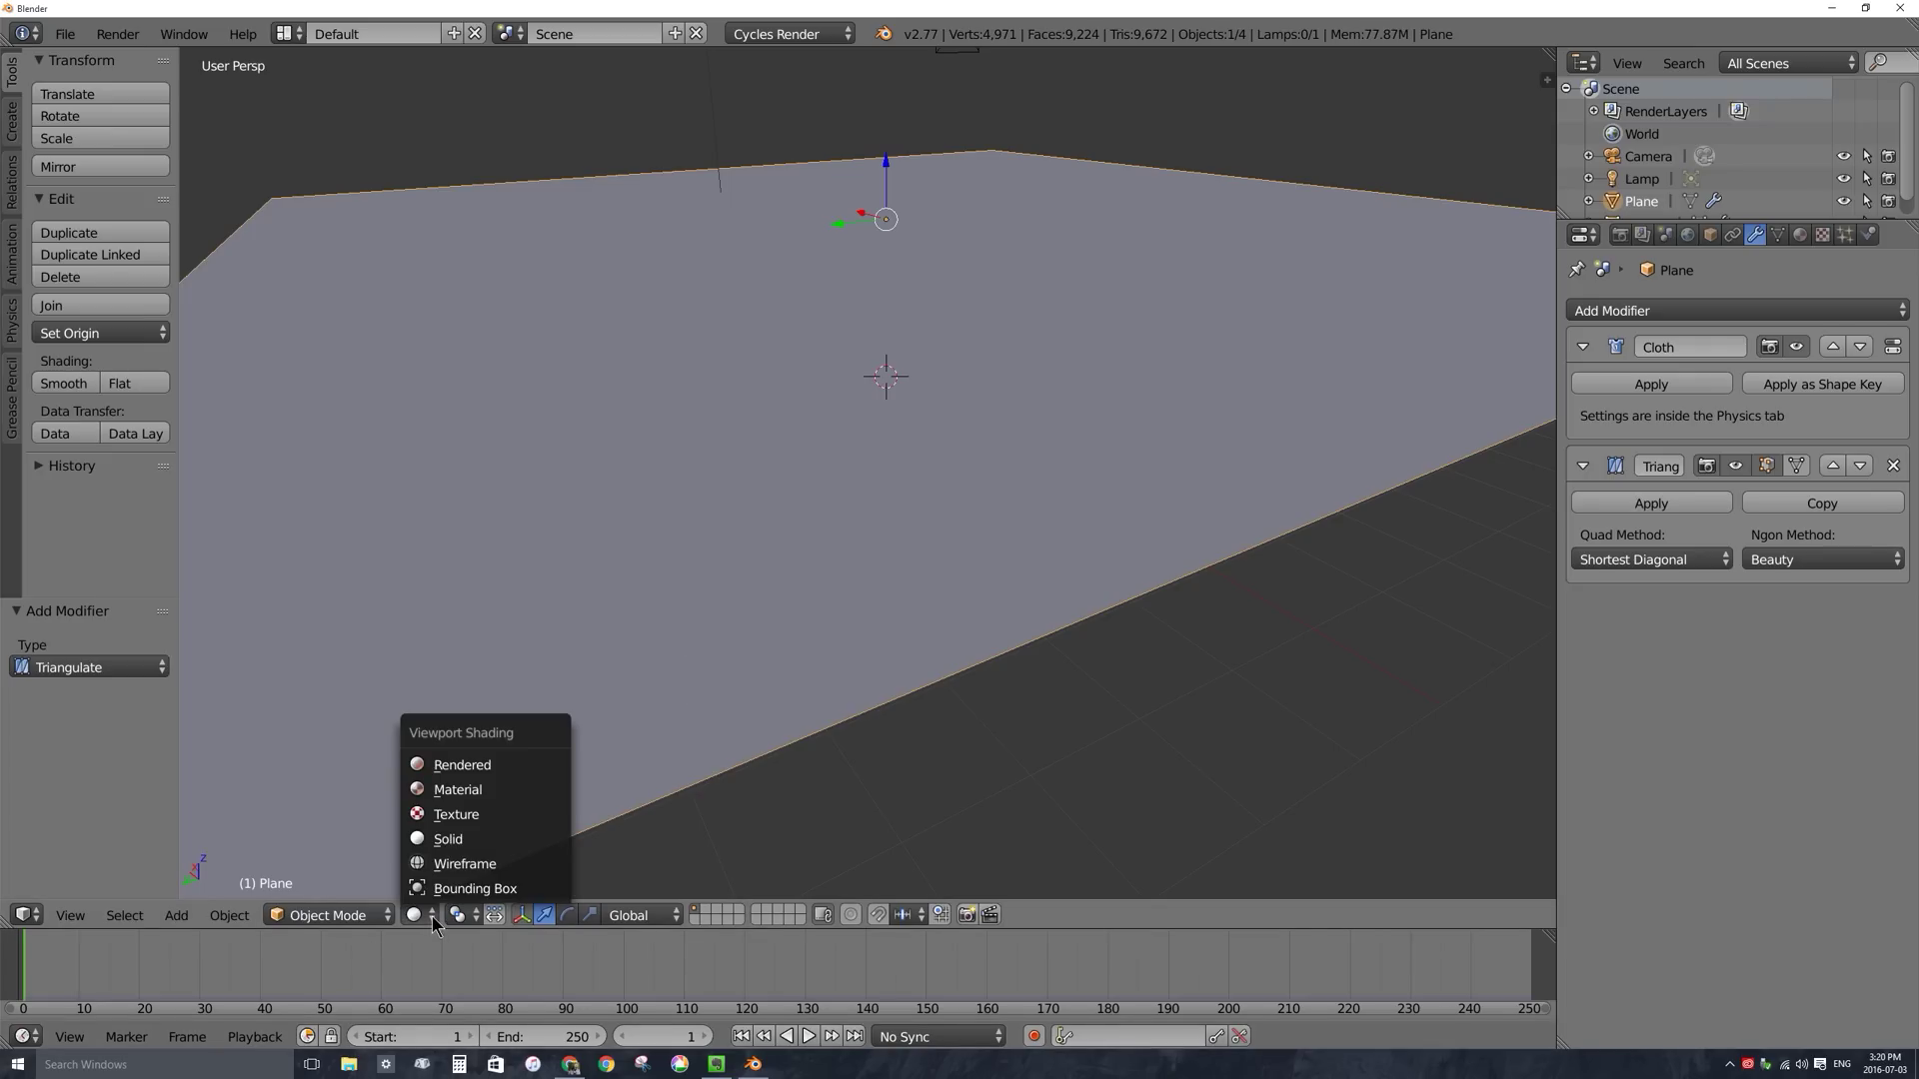
left_click(468, 865)
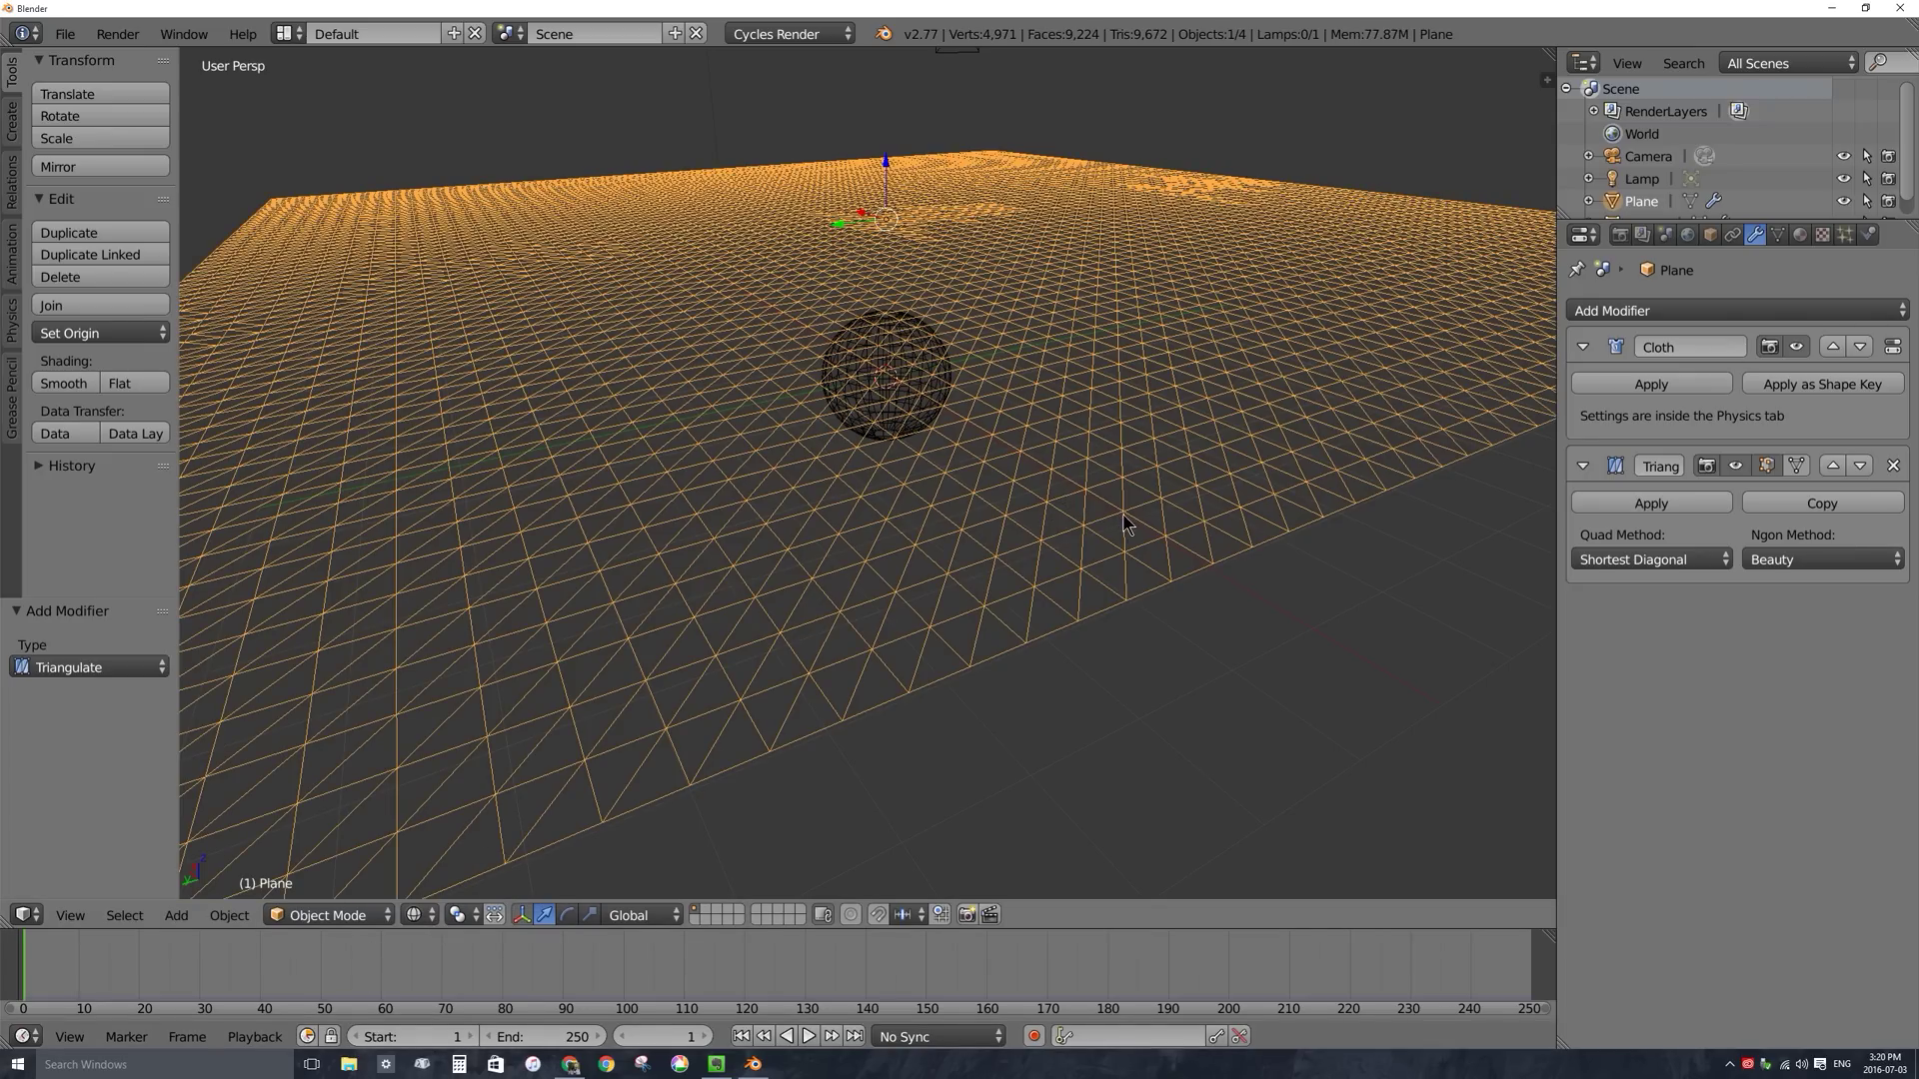
scroll(903, 508, "down", 3)
scroll(923, 492, "up", 5)
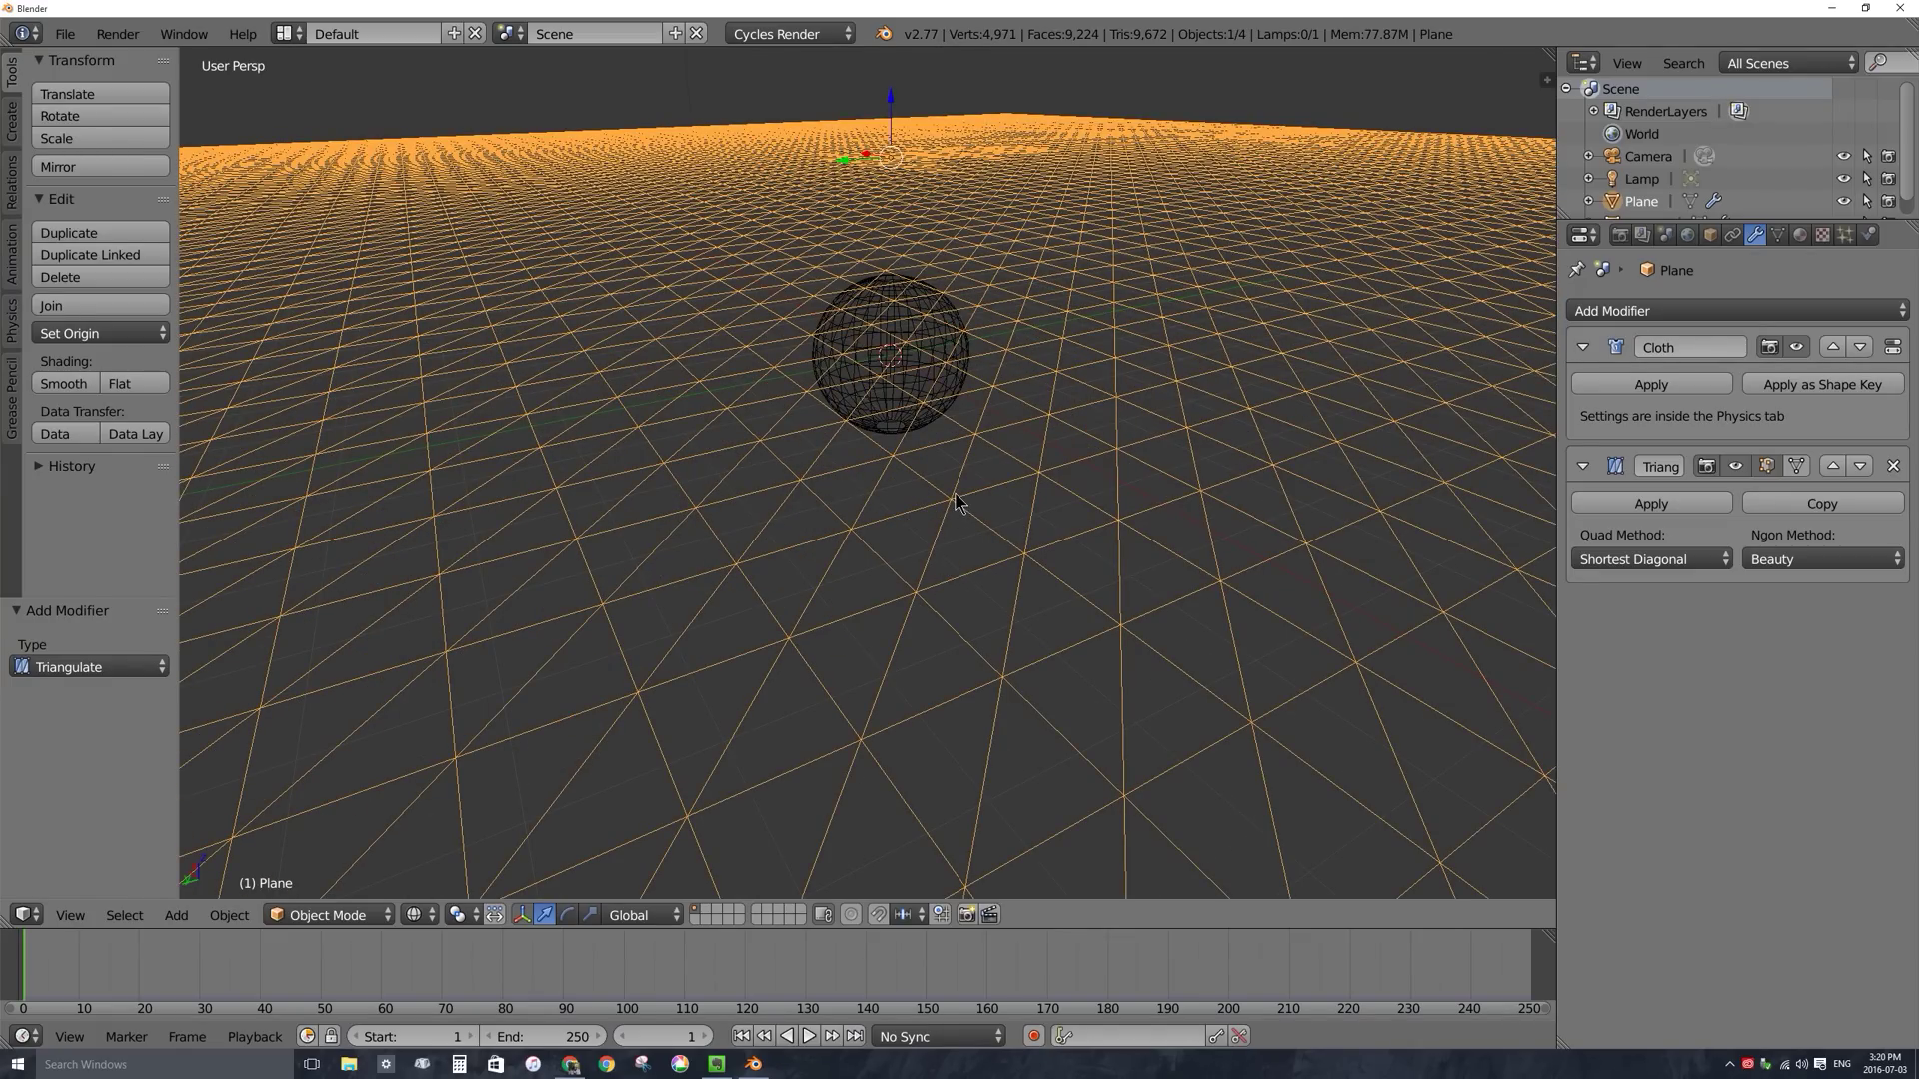
middle_click_drag(1006, 570, 882, 231)
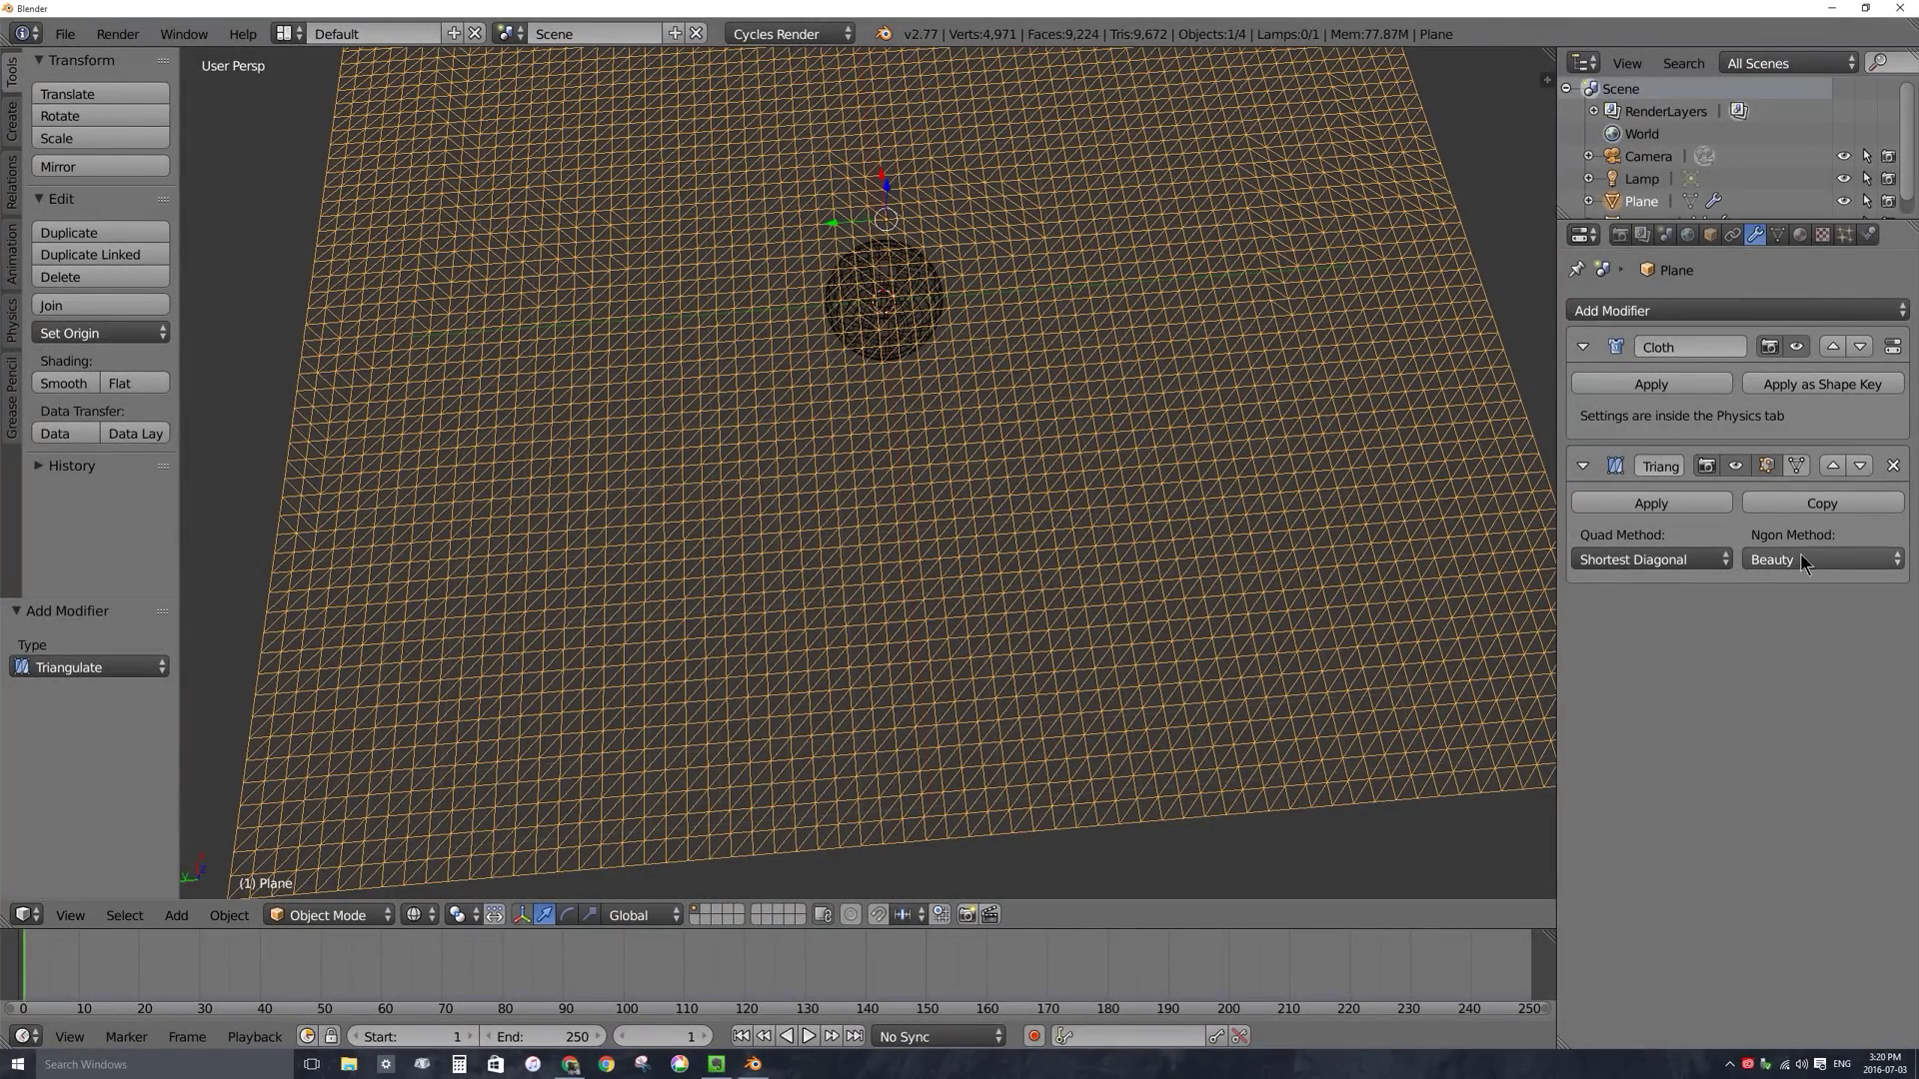
Set the Triangulate modifier's quad method to Fixed and move the modifier above Cloth in the stack.
left_click(1766, 556)
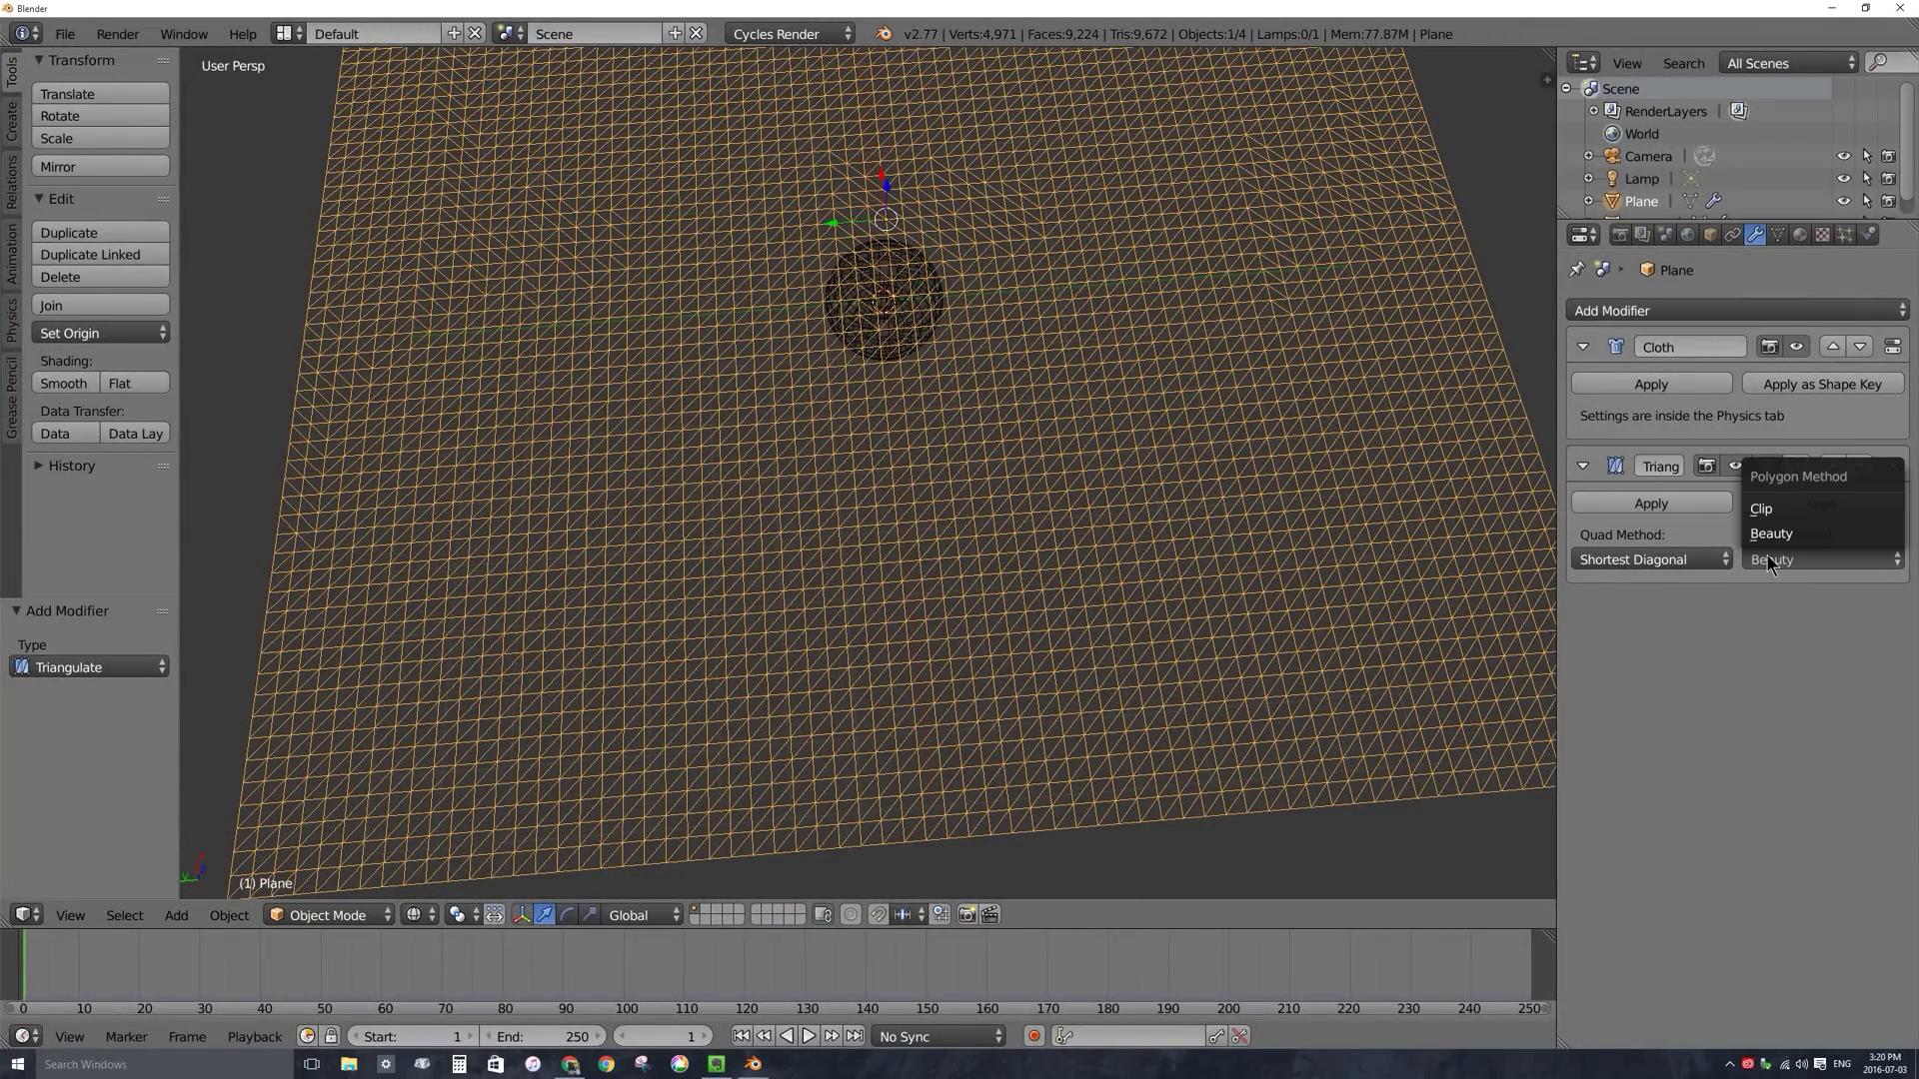
left_click(1670, 561)
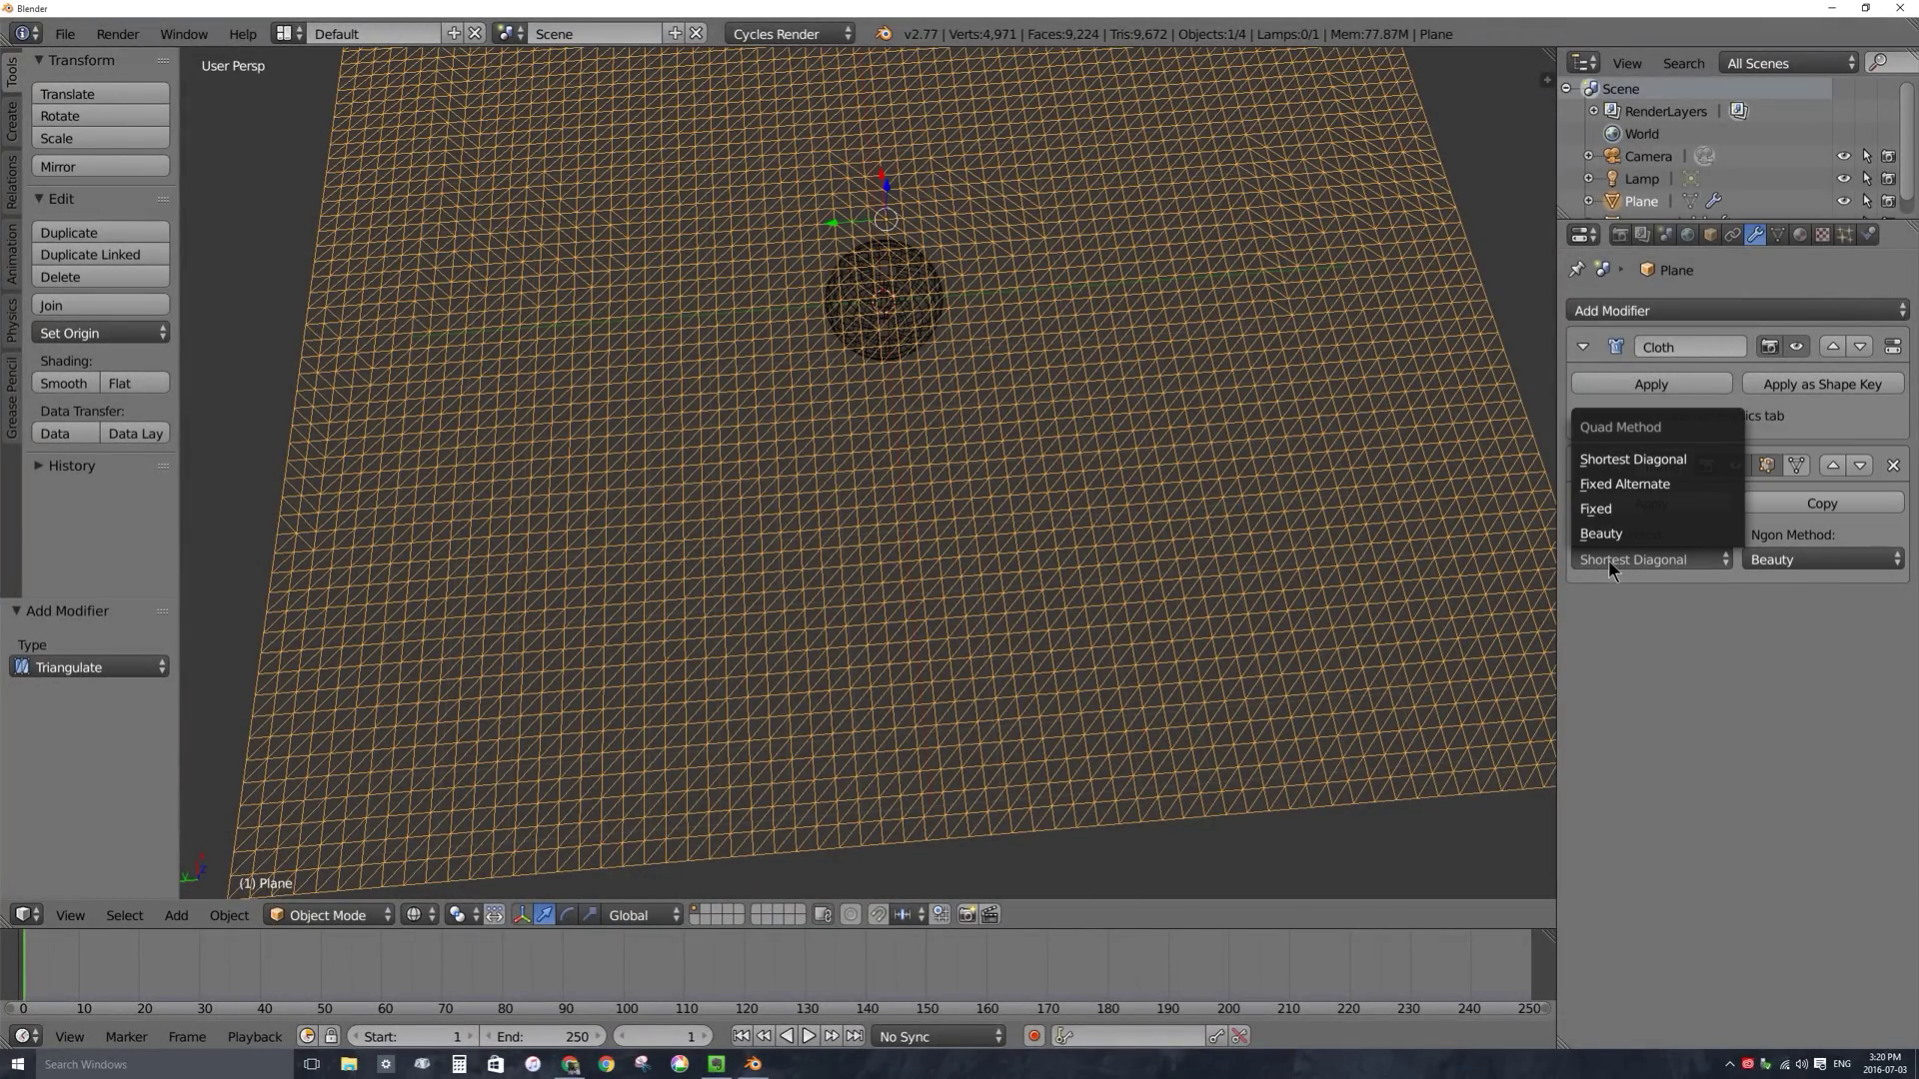
left_click(1645, 512)
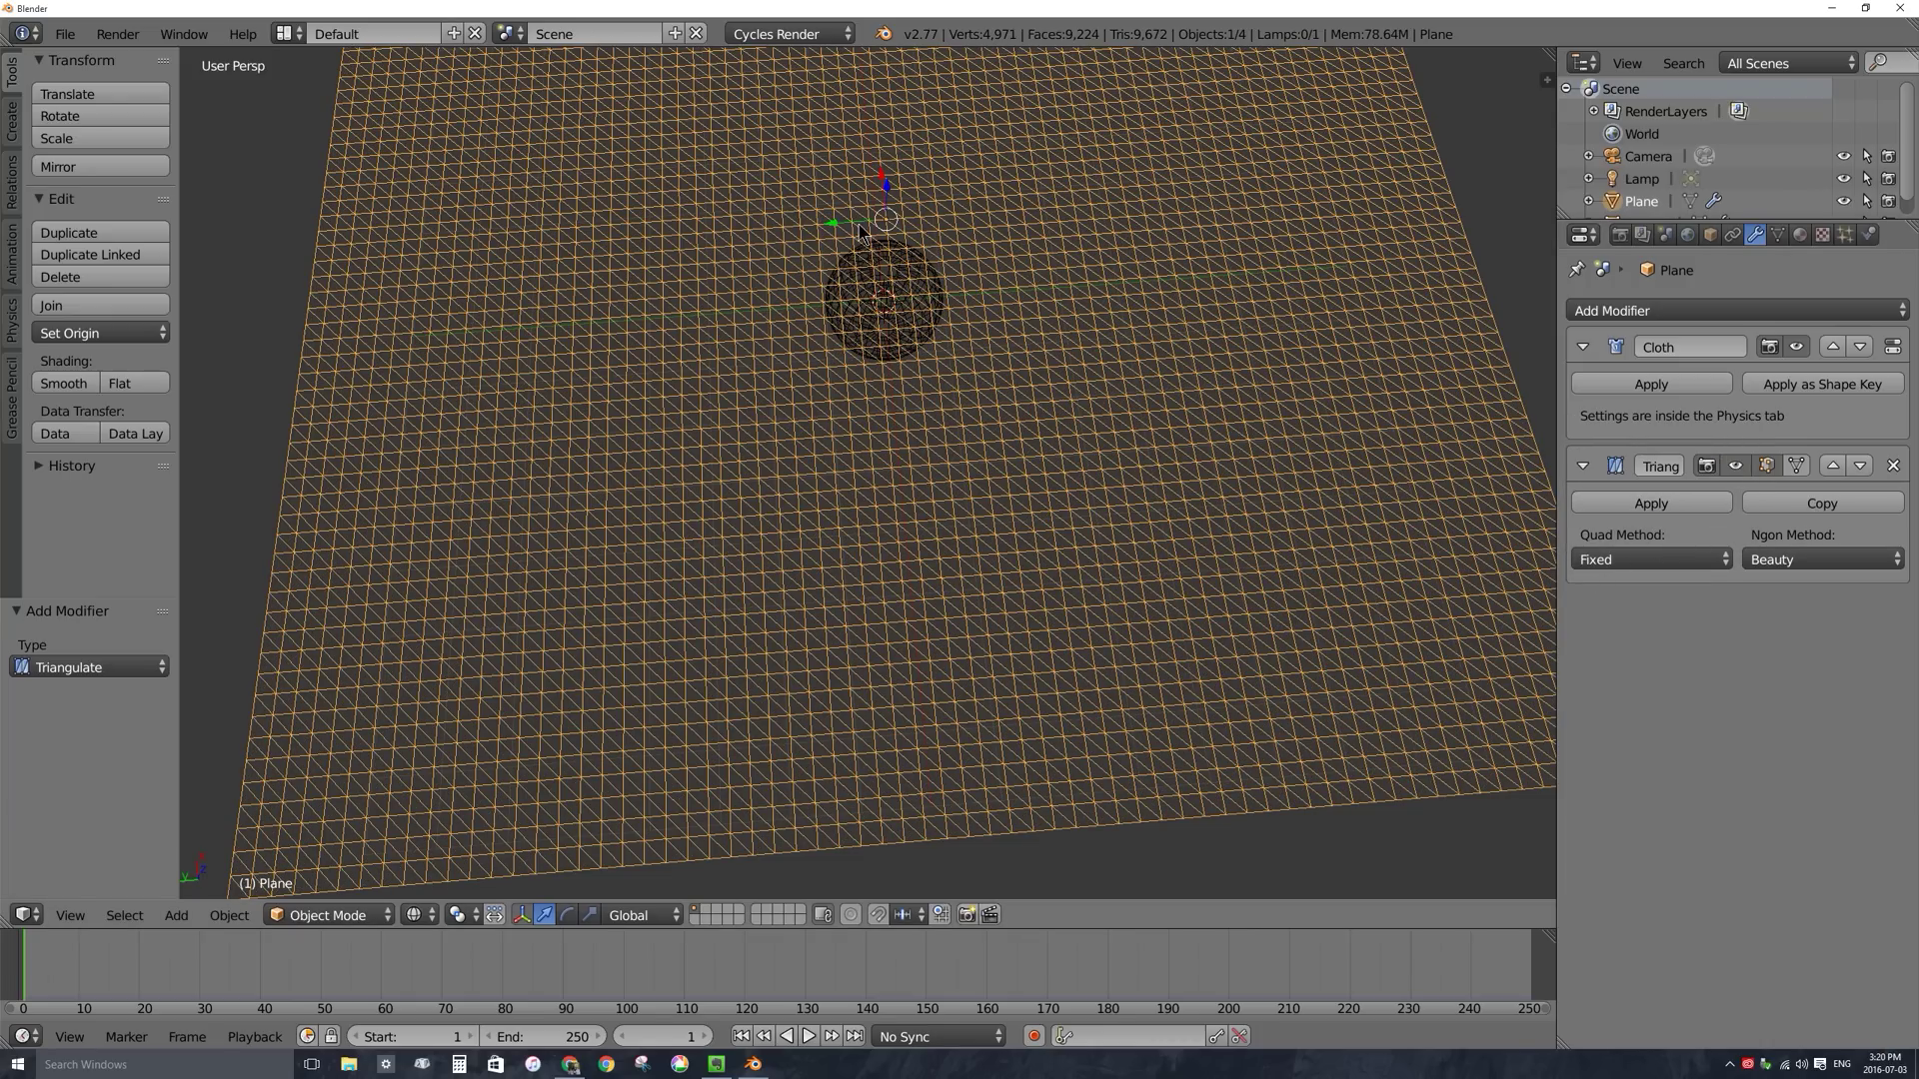
scroll(724, 178, "down", 3)
left_click(1629, 557)
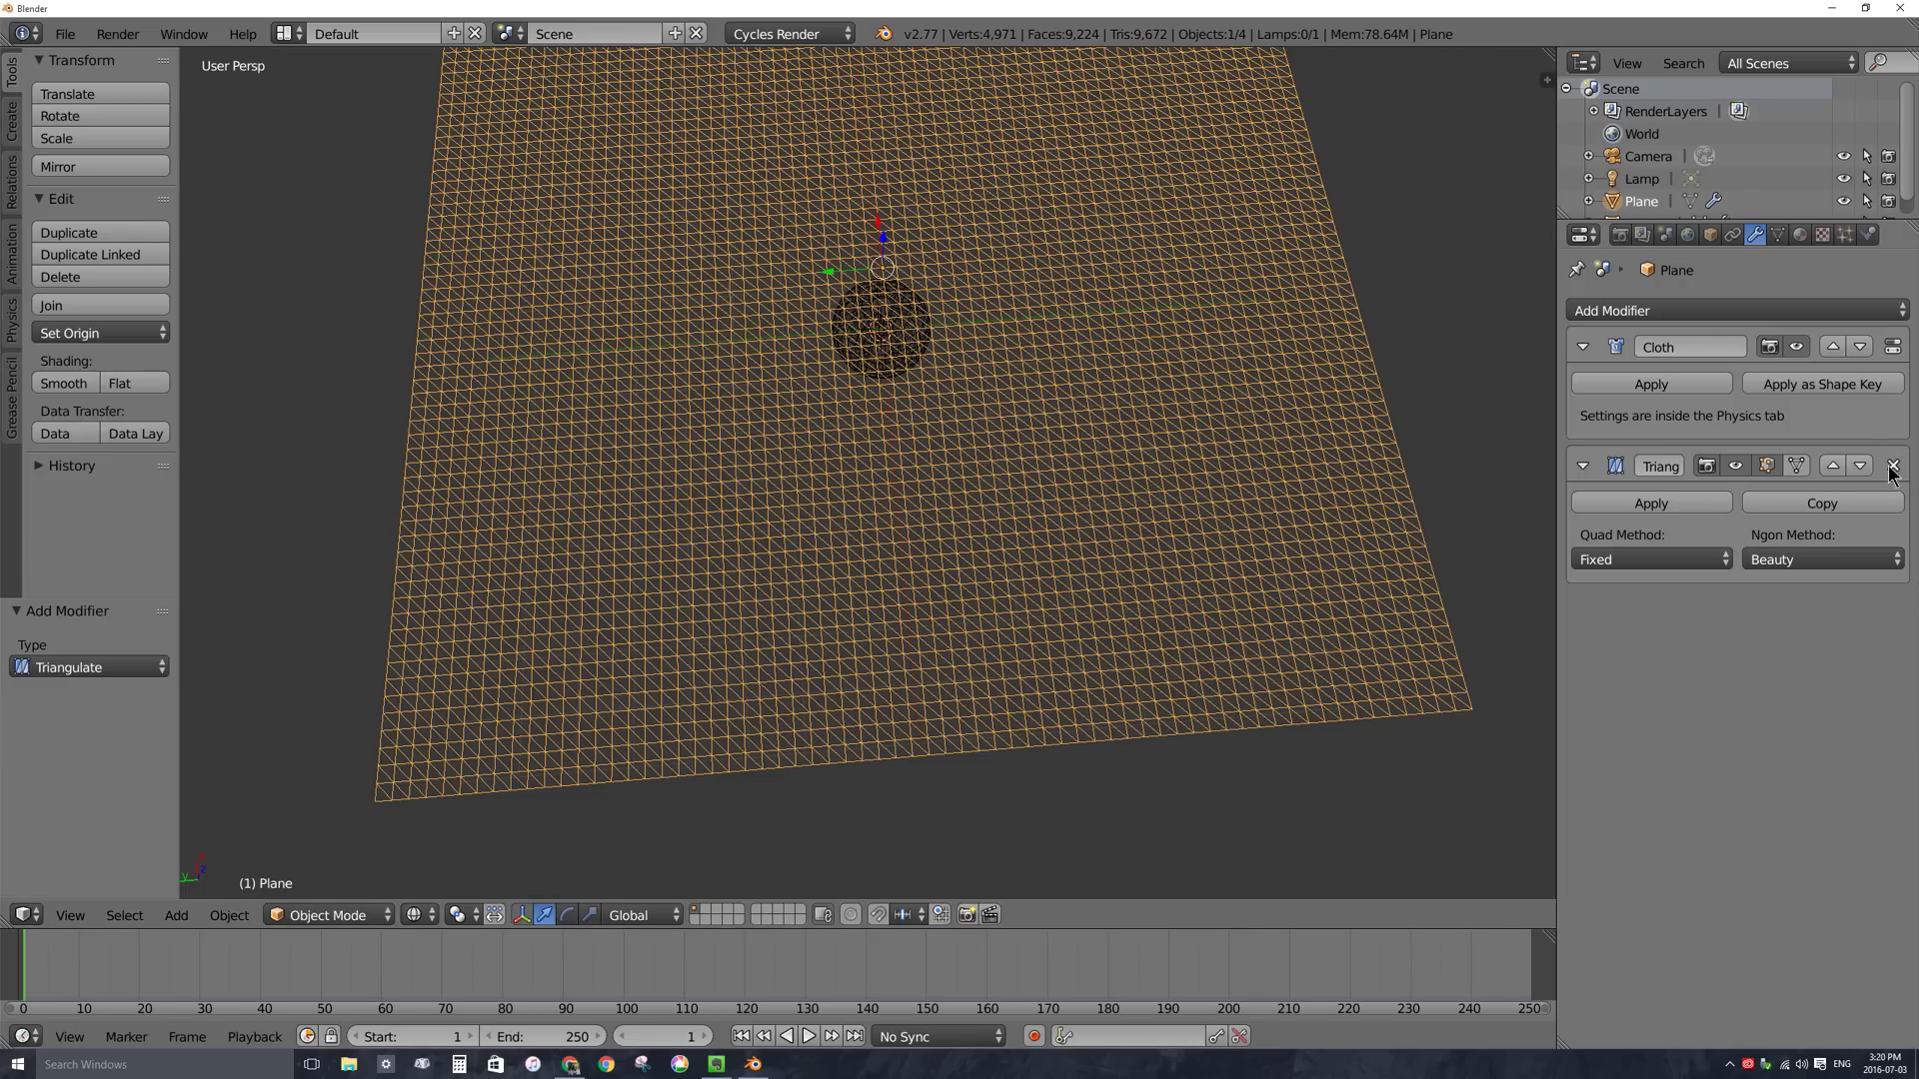
left_click(1833, 467)
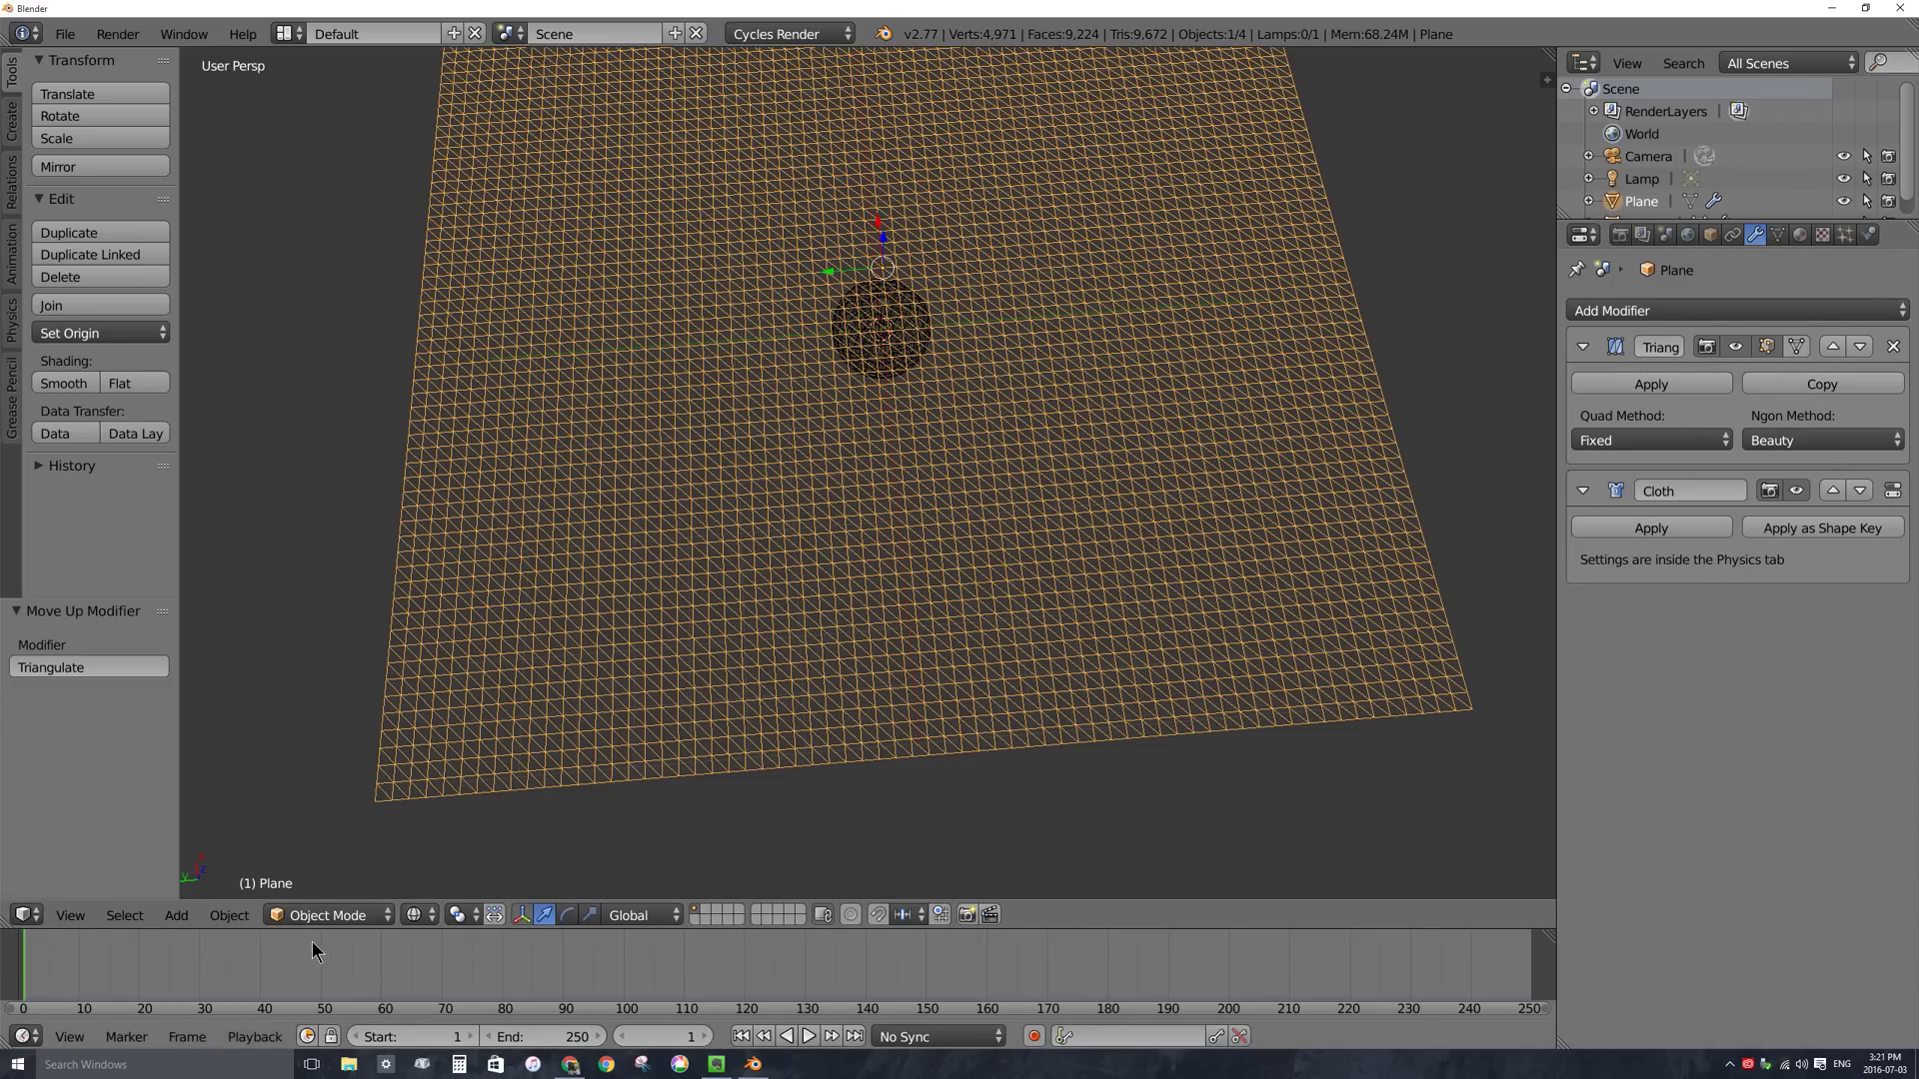
Play the cloth simulation from frame 0 and examine in wireframe how the triangulated plane drapes over the sphere.
scroll(749, 610, "down", 4)
middle_click_drag(797, 634, 844, 560)
key("alt+a")
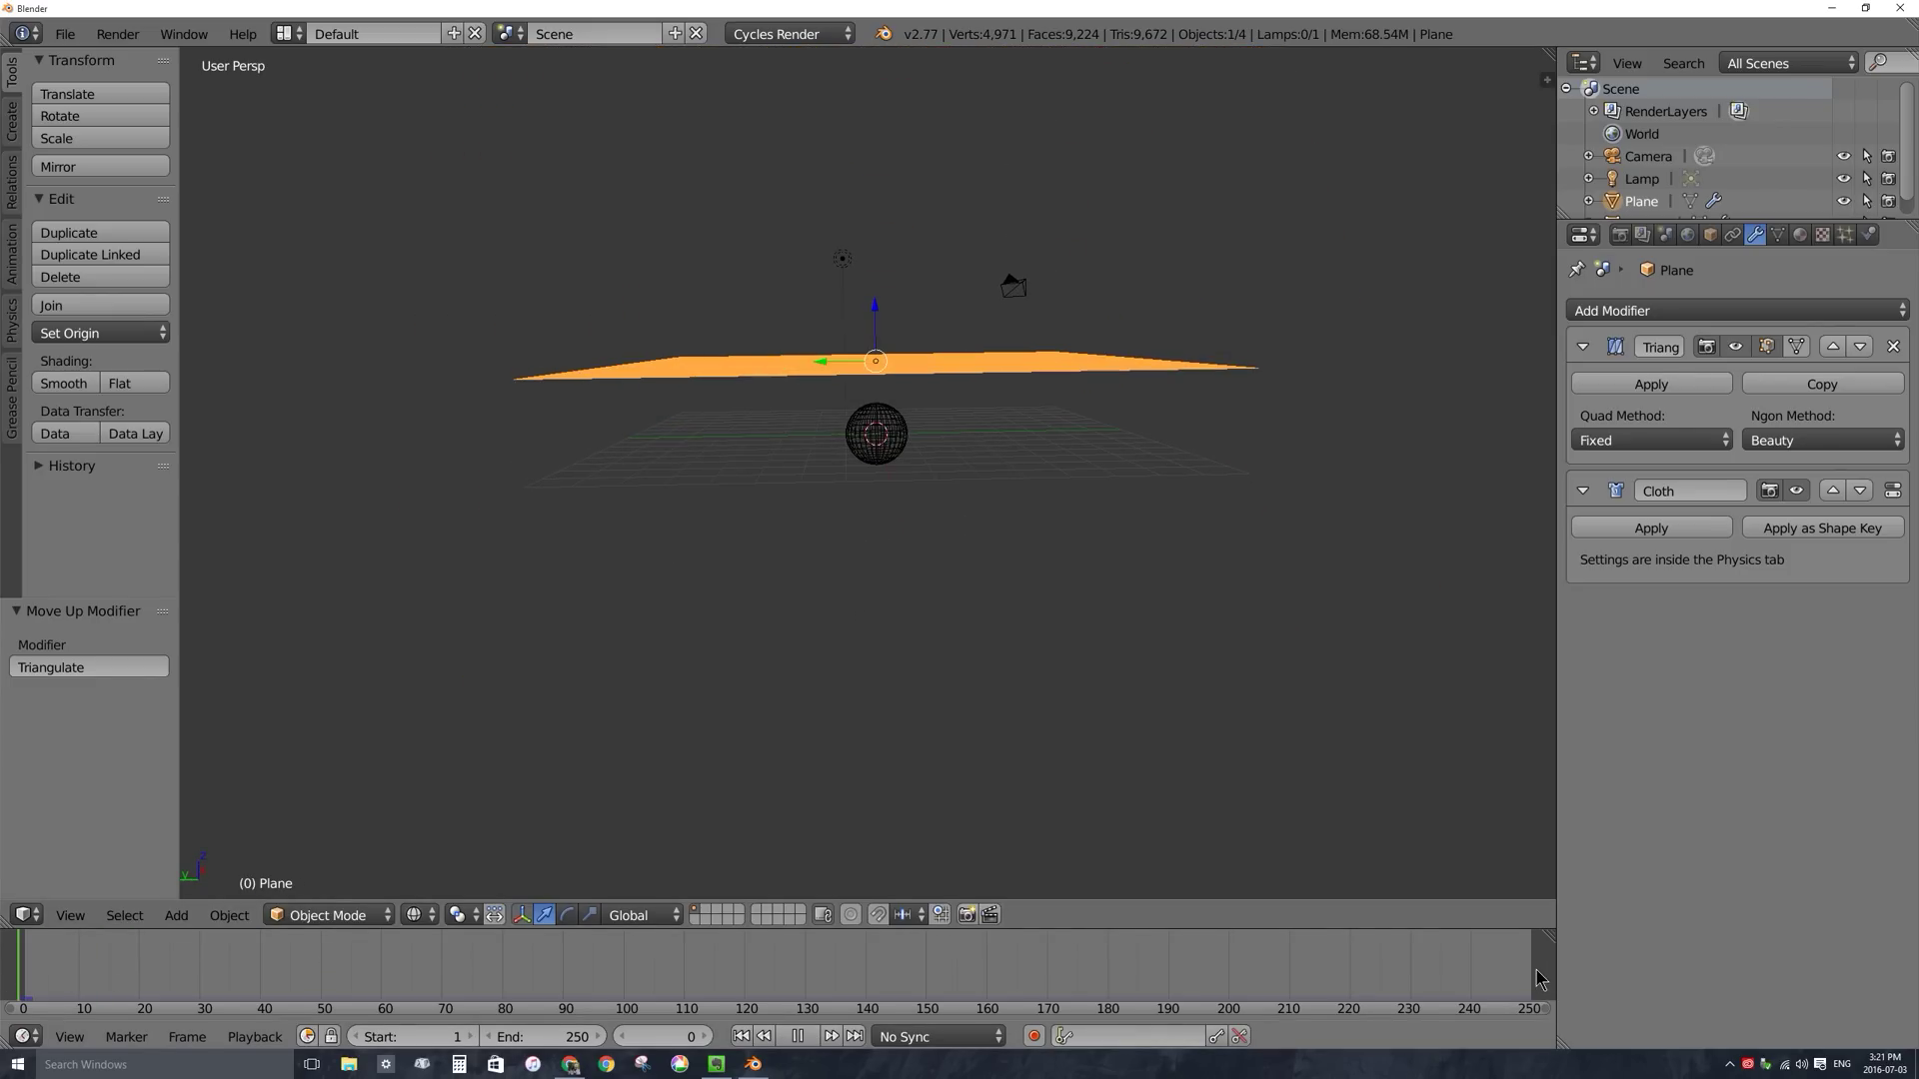
key("alt+a")
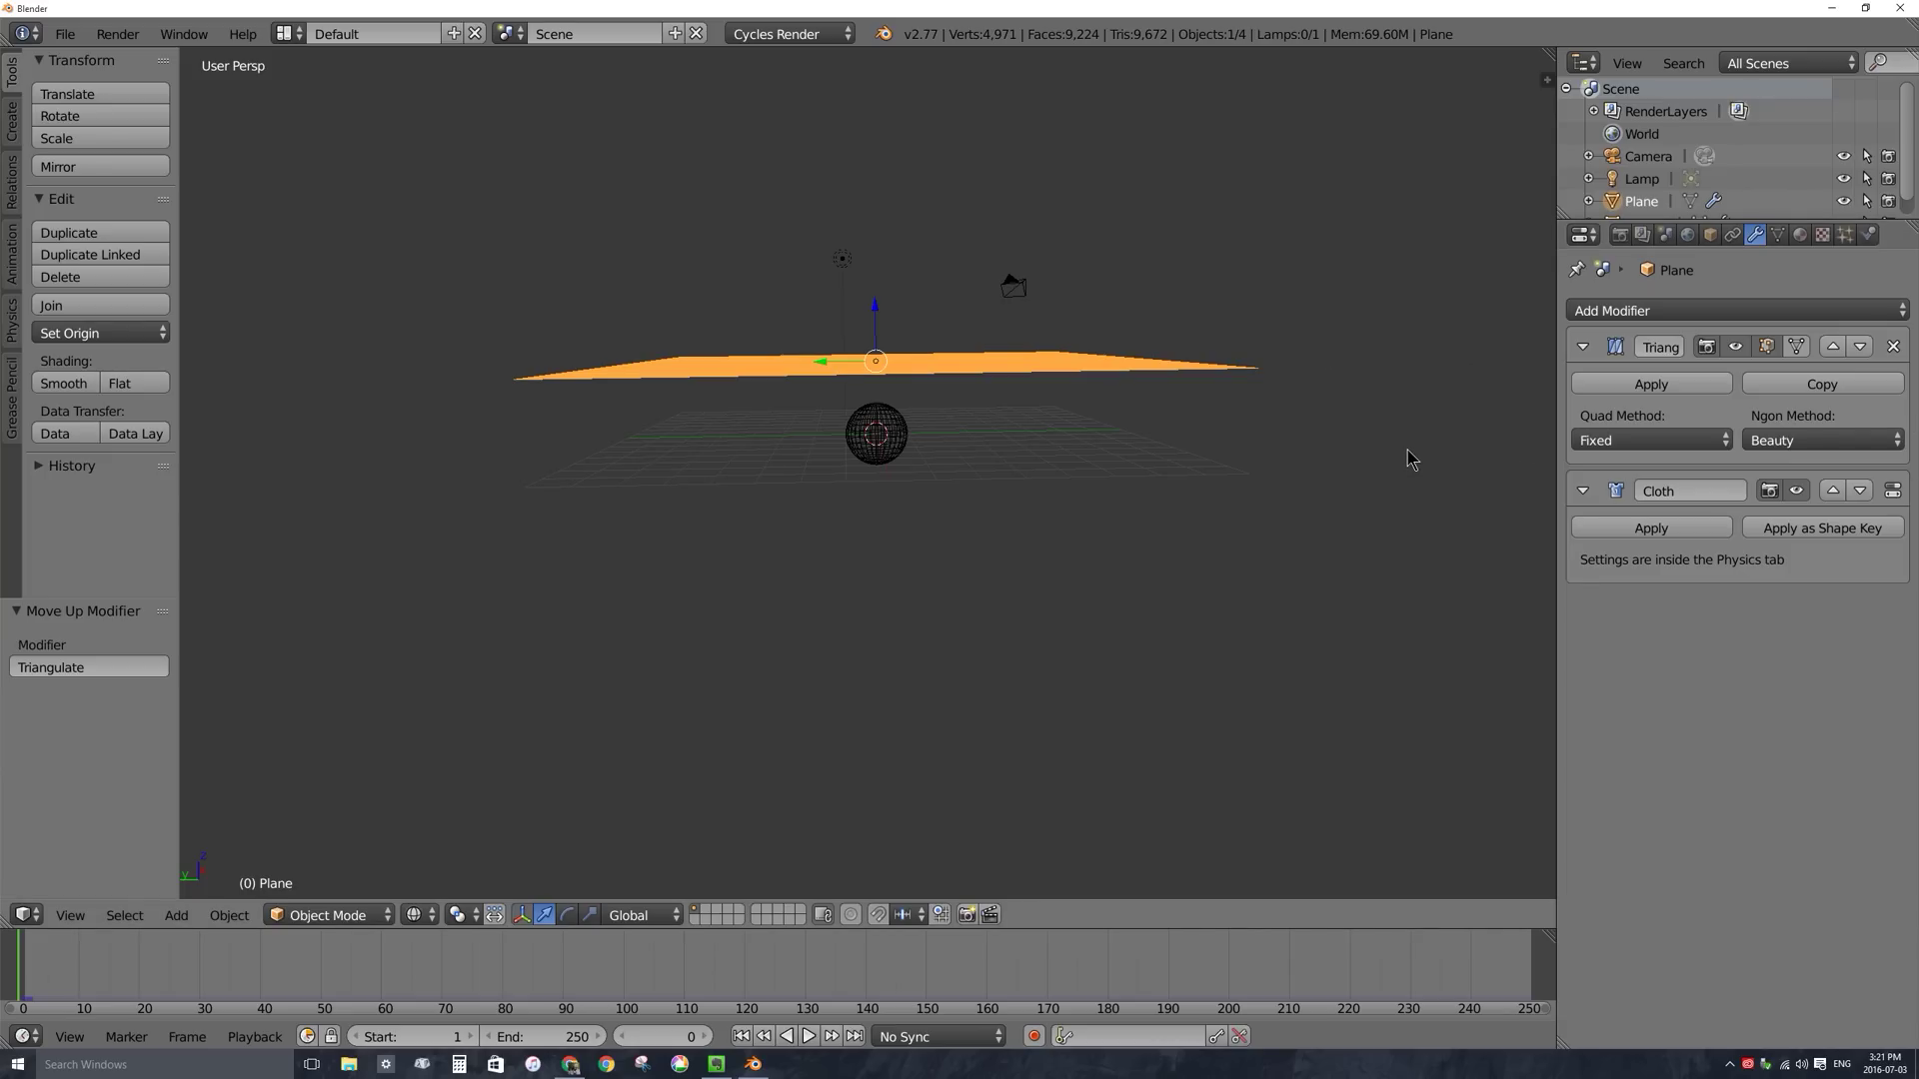
key("alt+a")
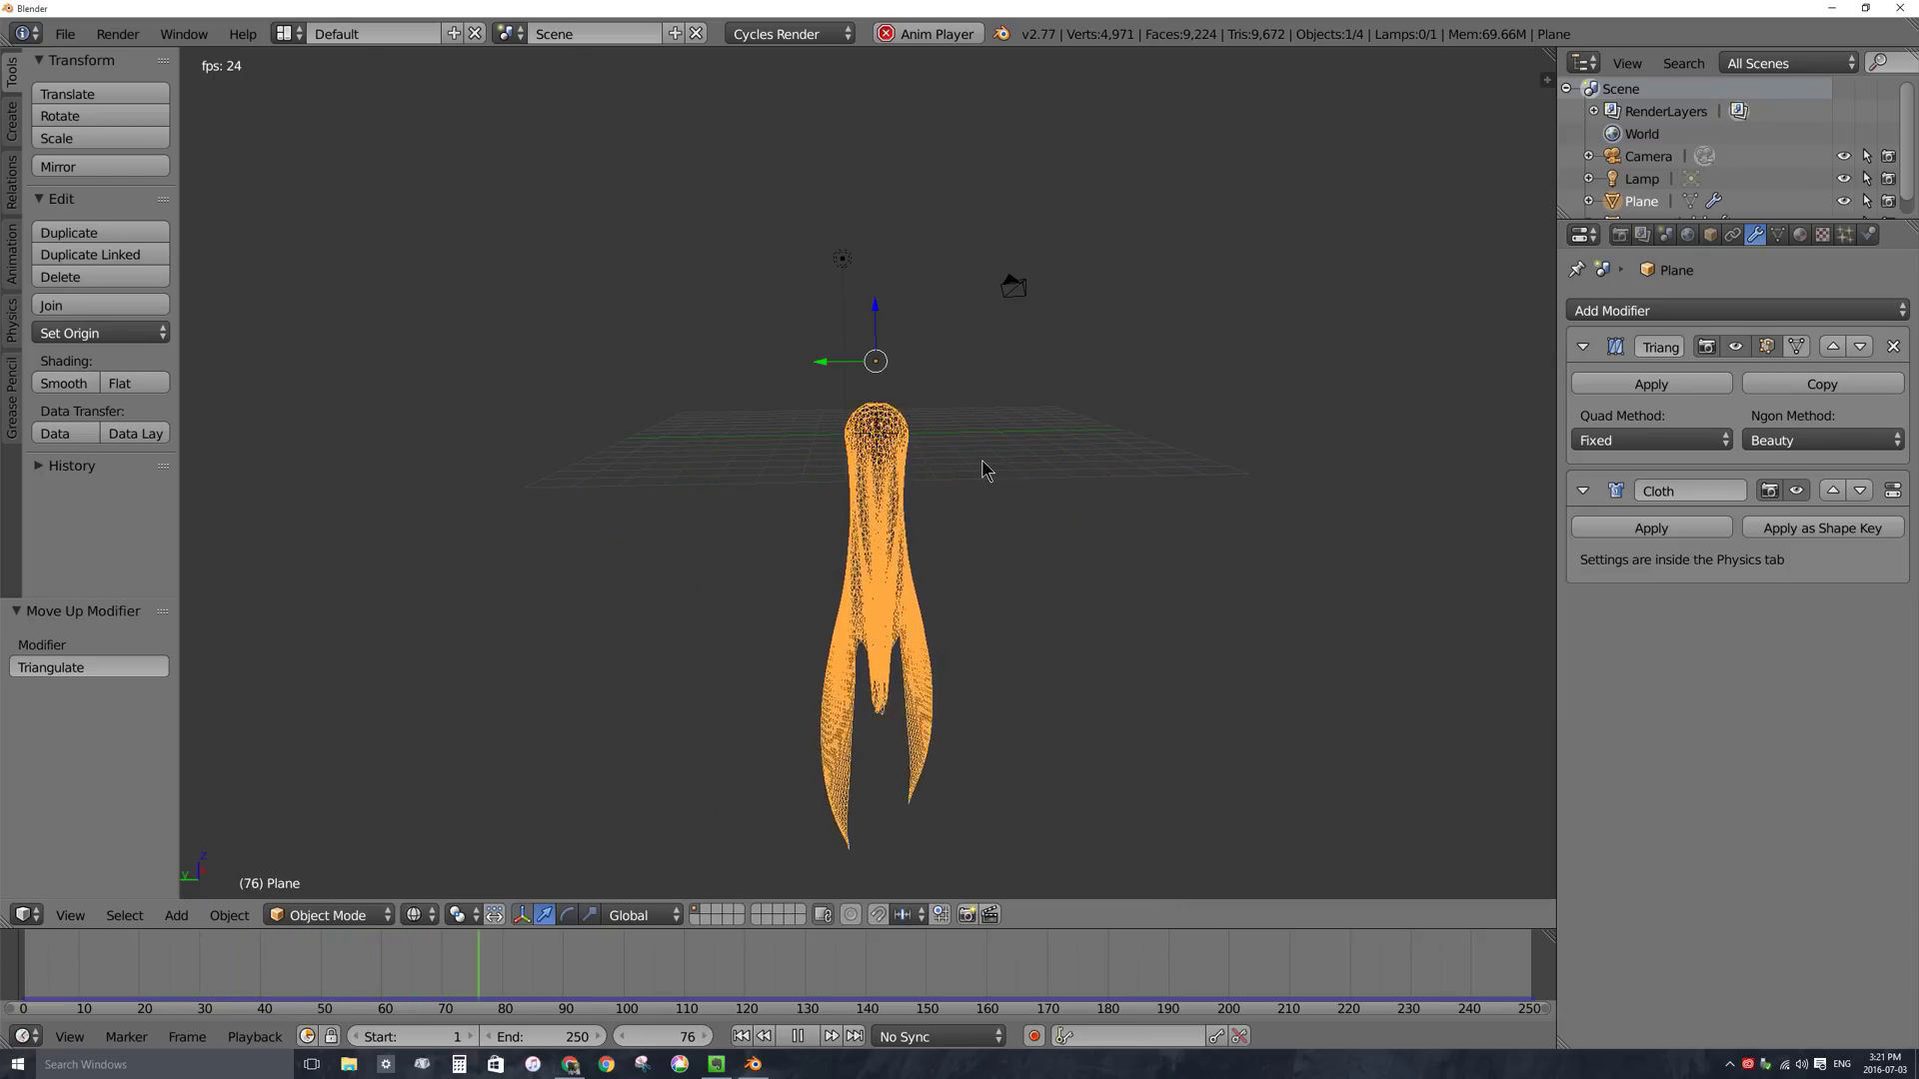
scroll(978, 459, "up", 8)
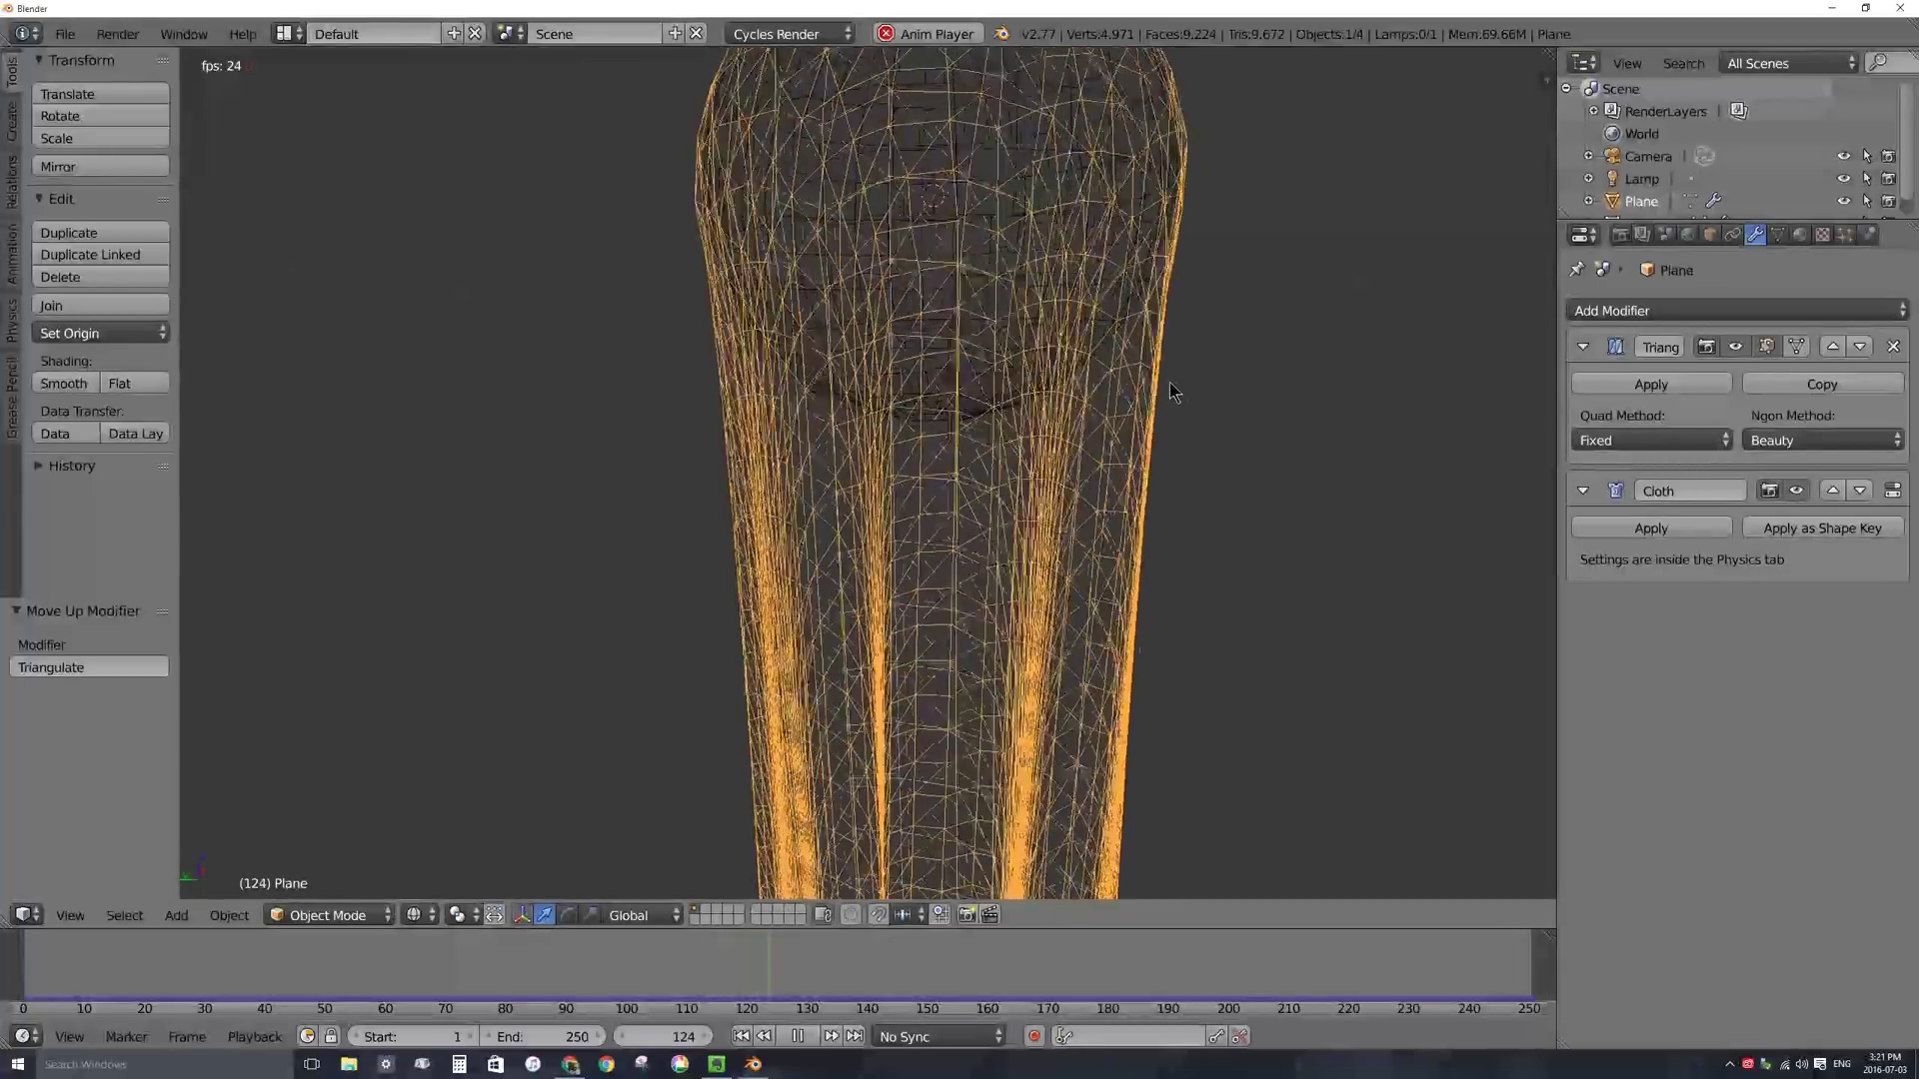
scroll(1150, 320, "down", 5)
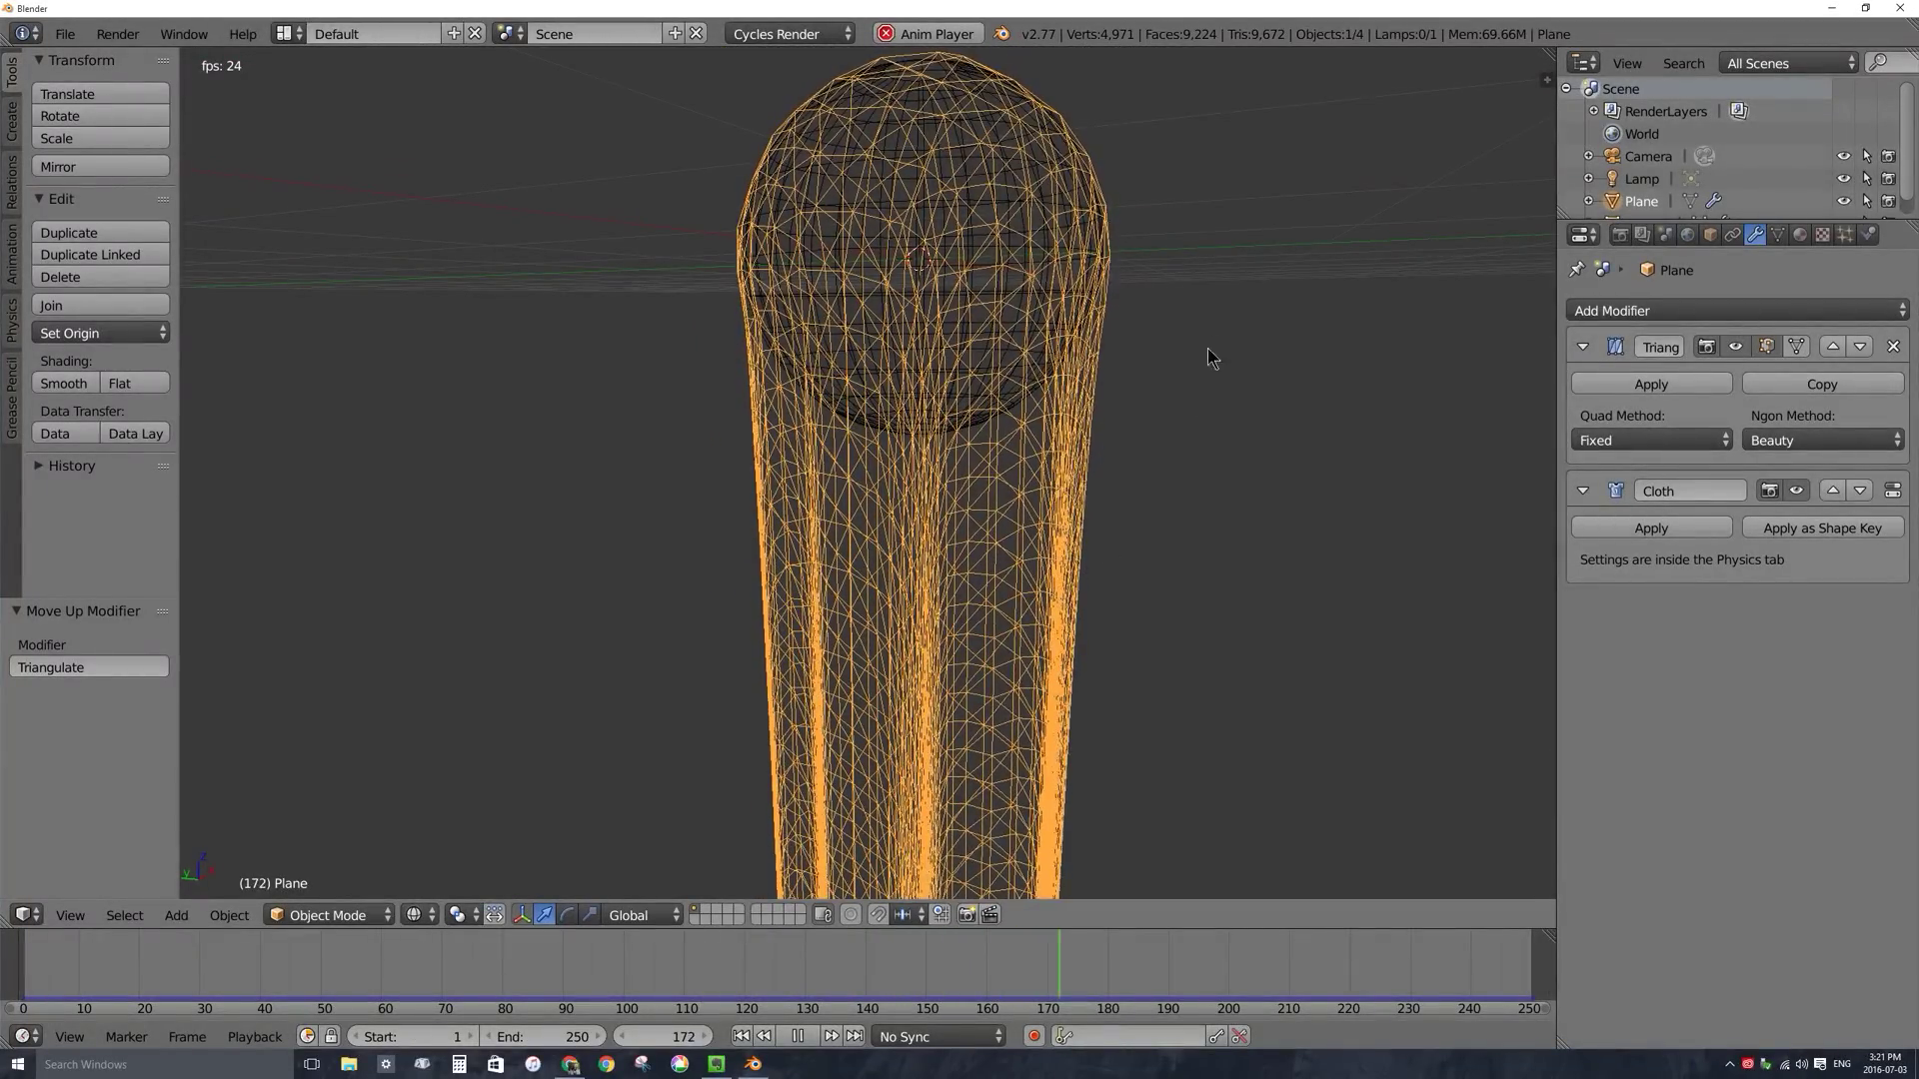
middle_click_drag(1209, 357, 1028, 350)
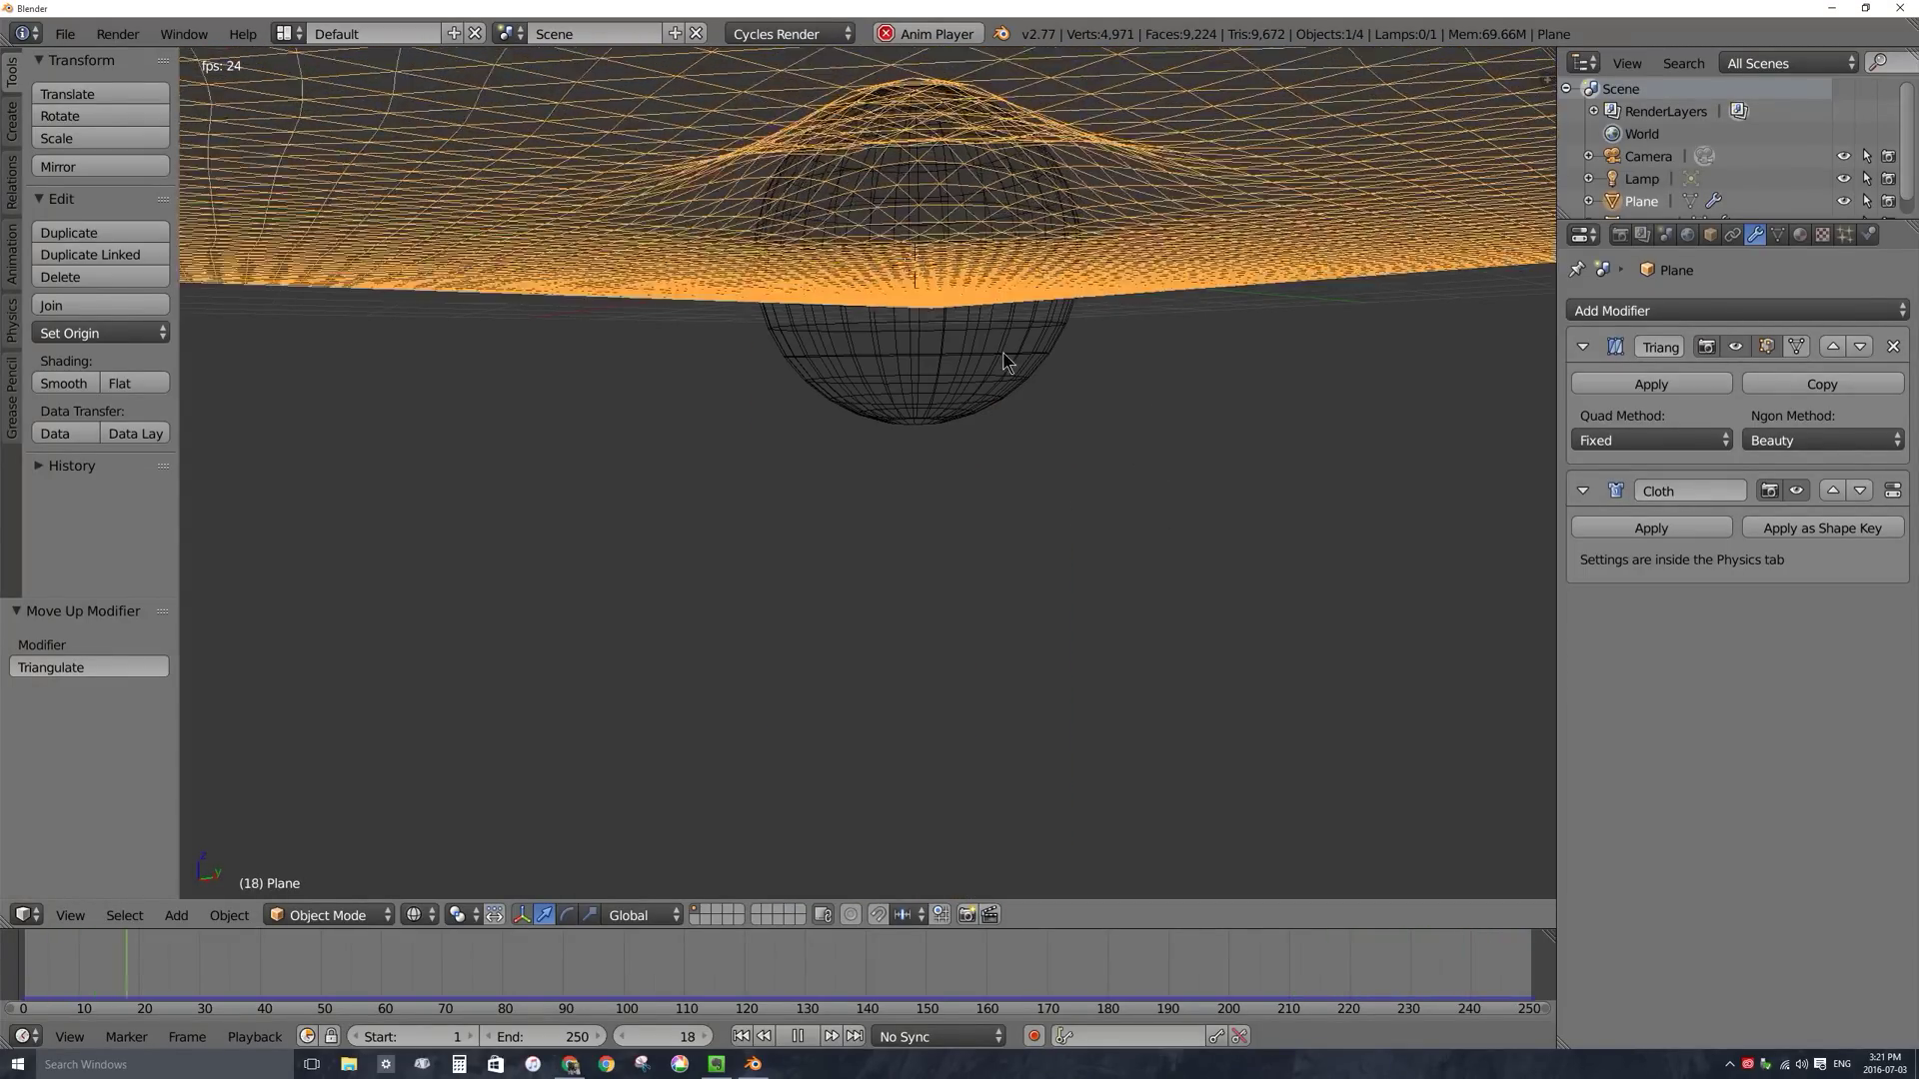
middle_click_drag(1005, 362, 972, 275)
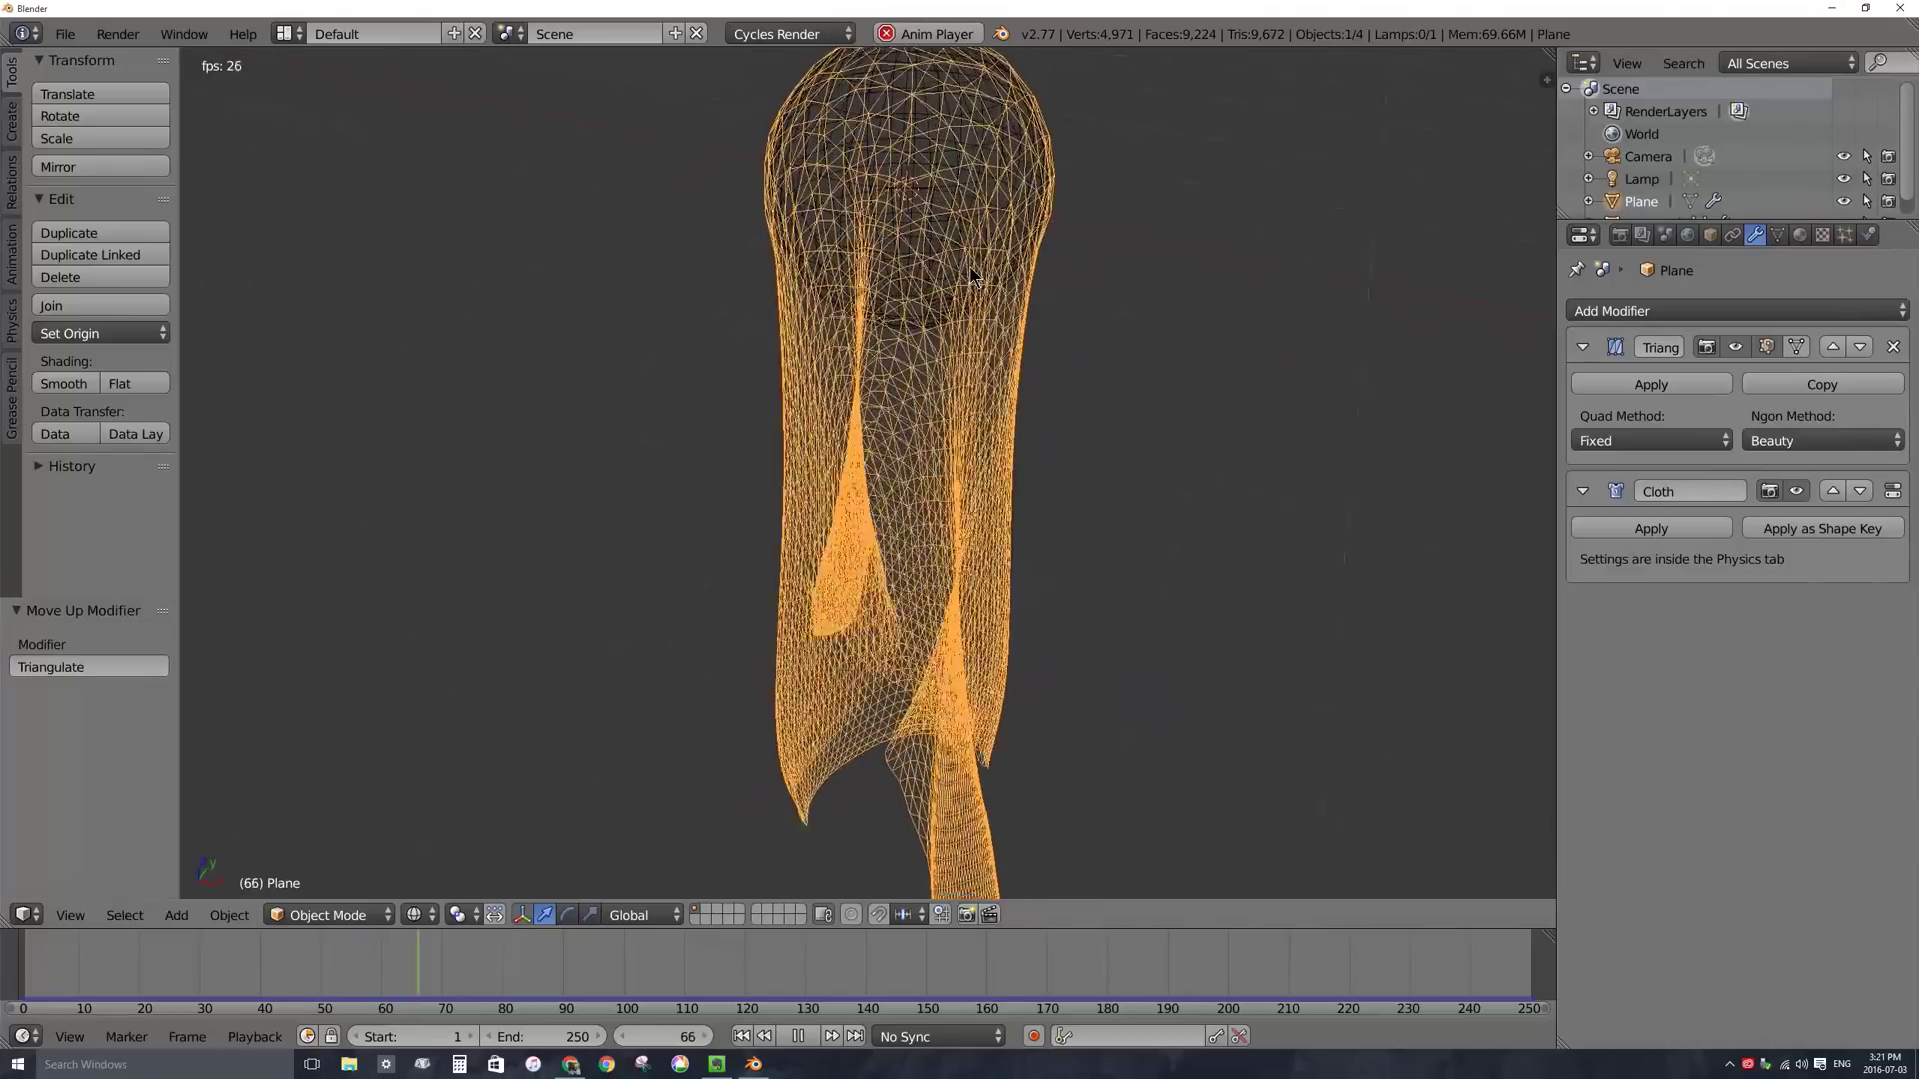
Switch the viewport to Material shading and create a new material on the sphere.
left_click(414, 915)
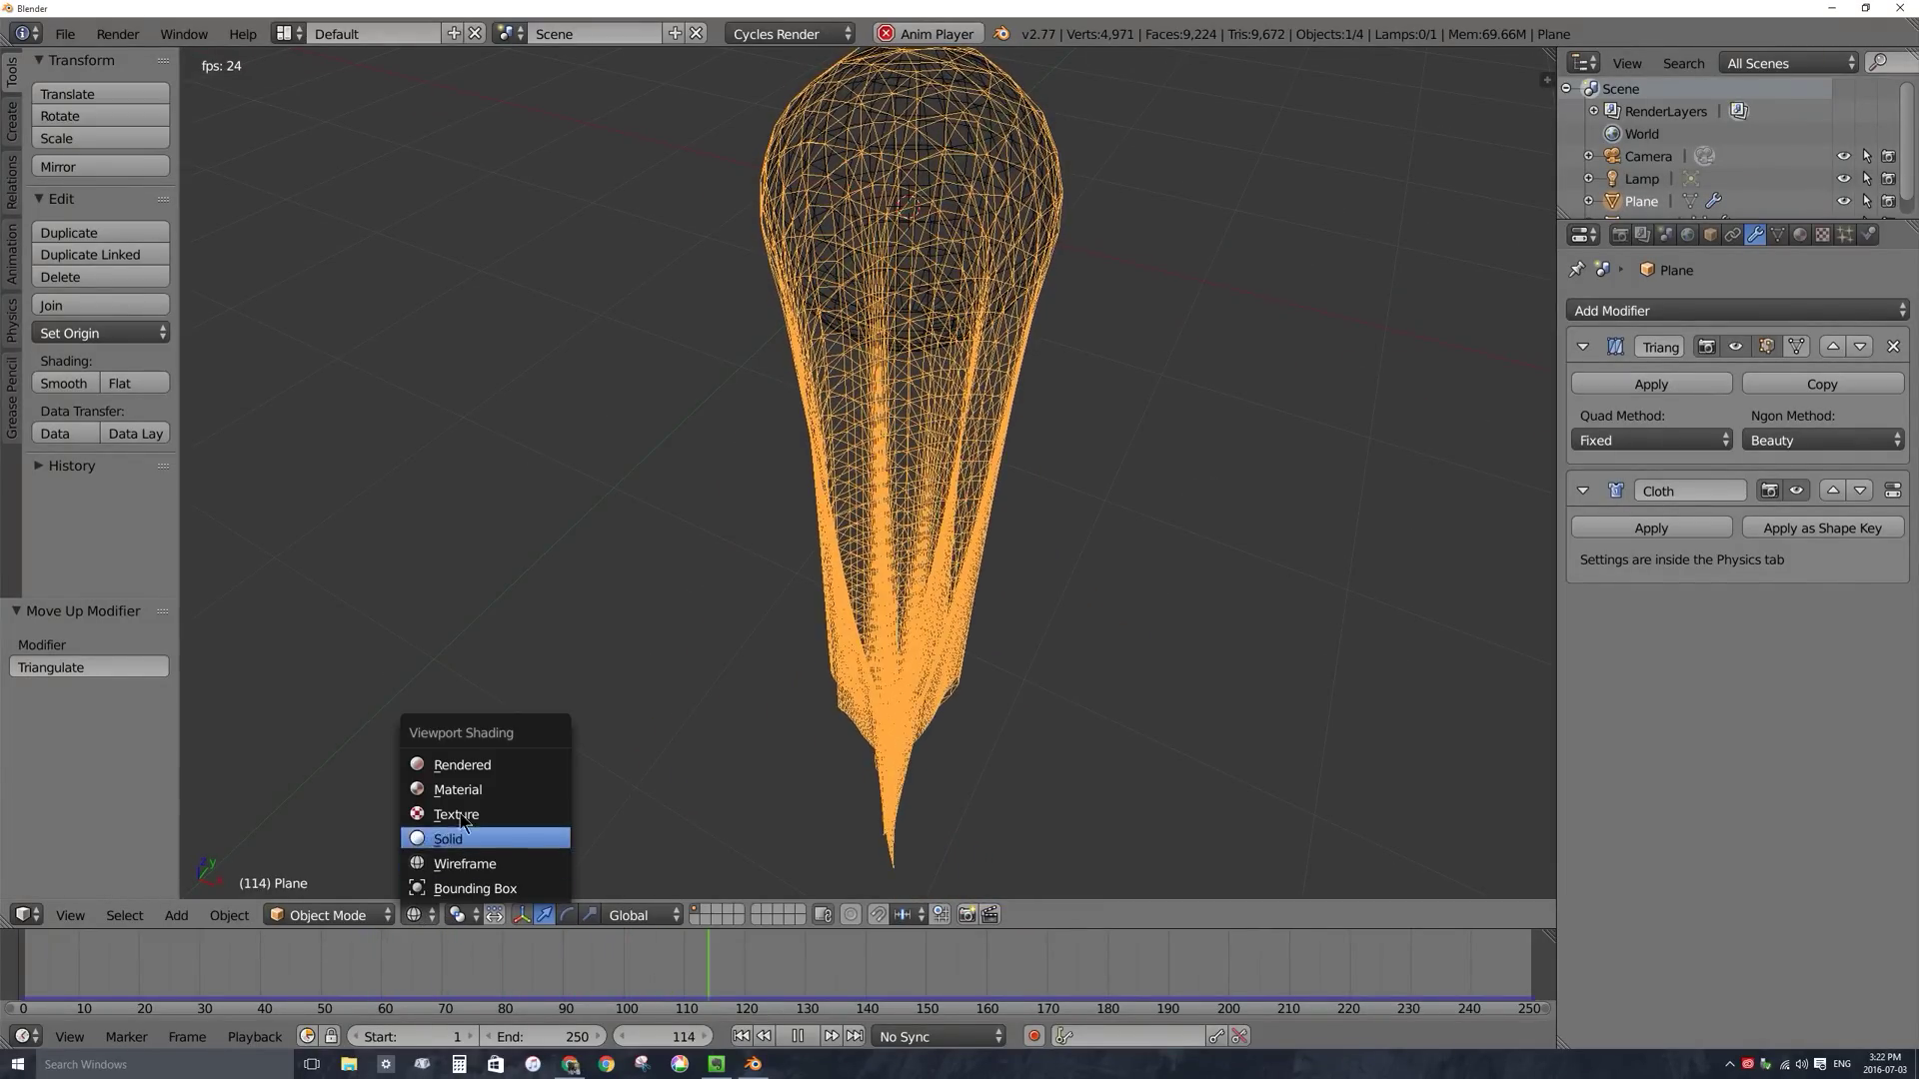
left_click(458, 789)
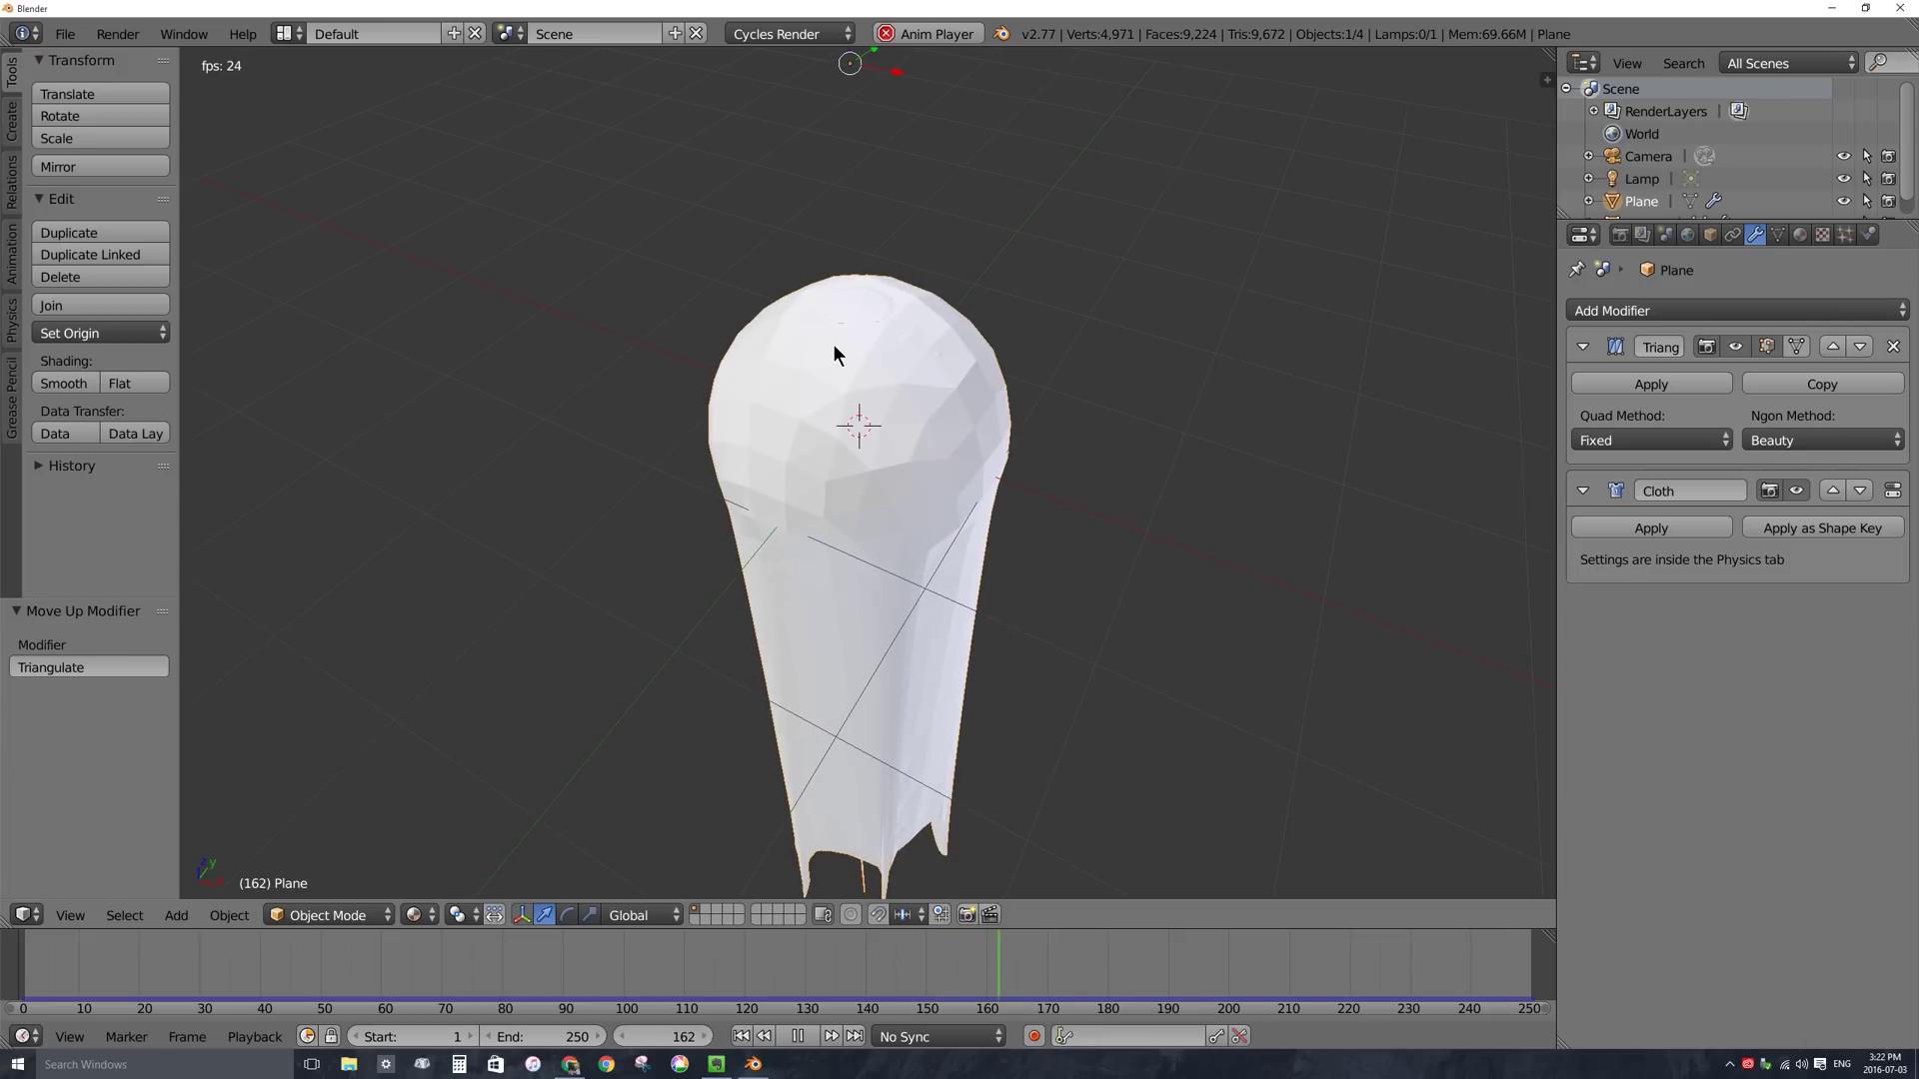
right_click(853, 296)
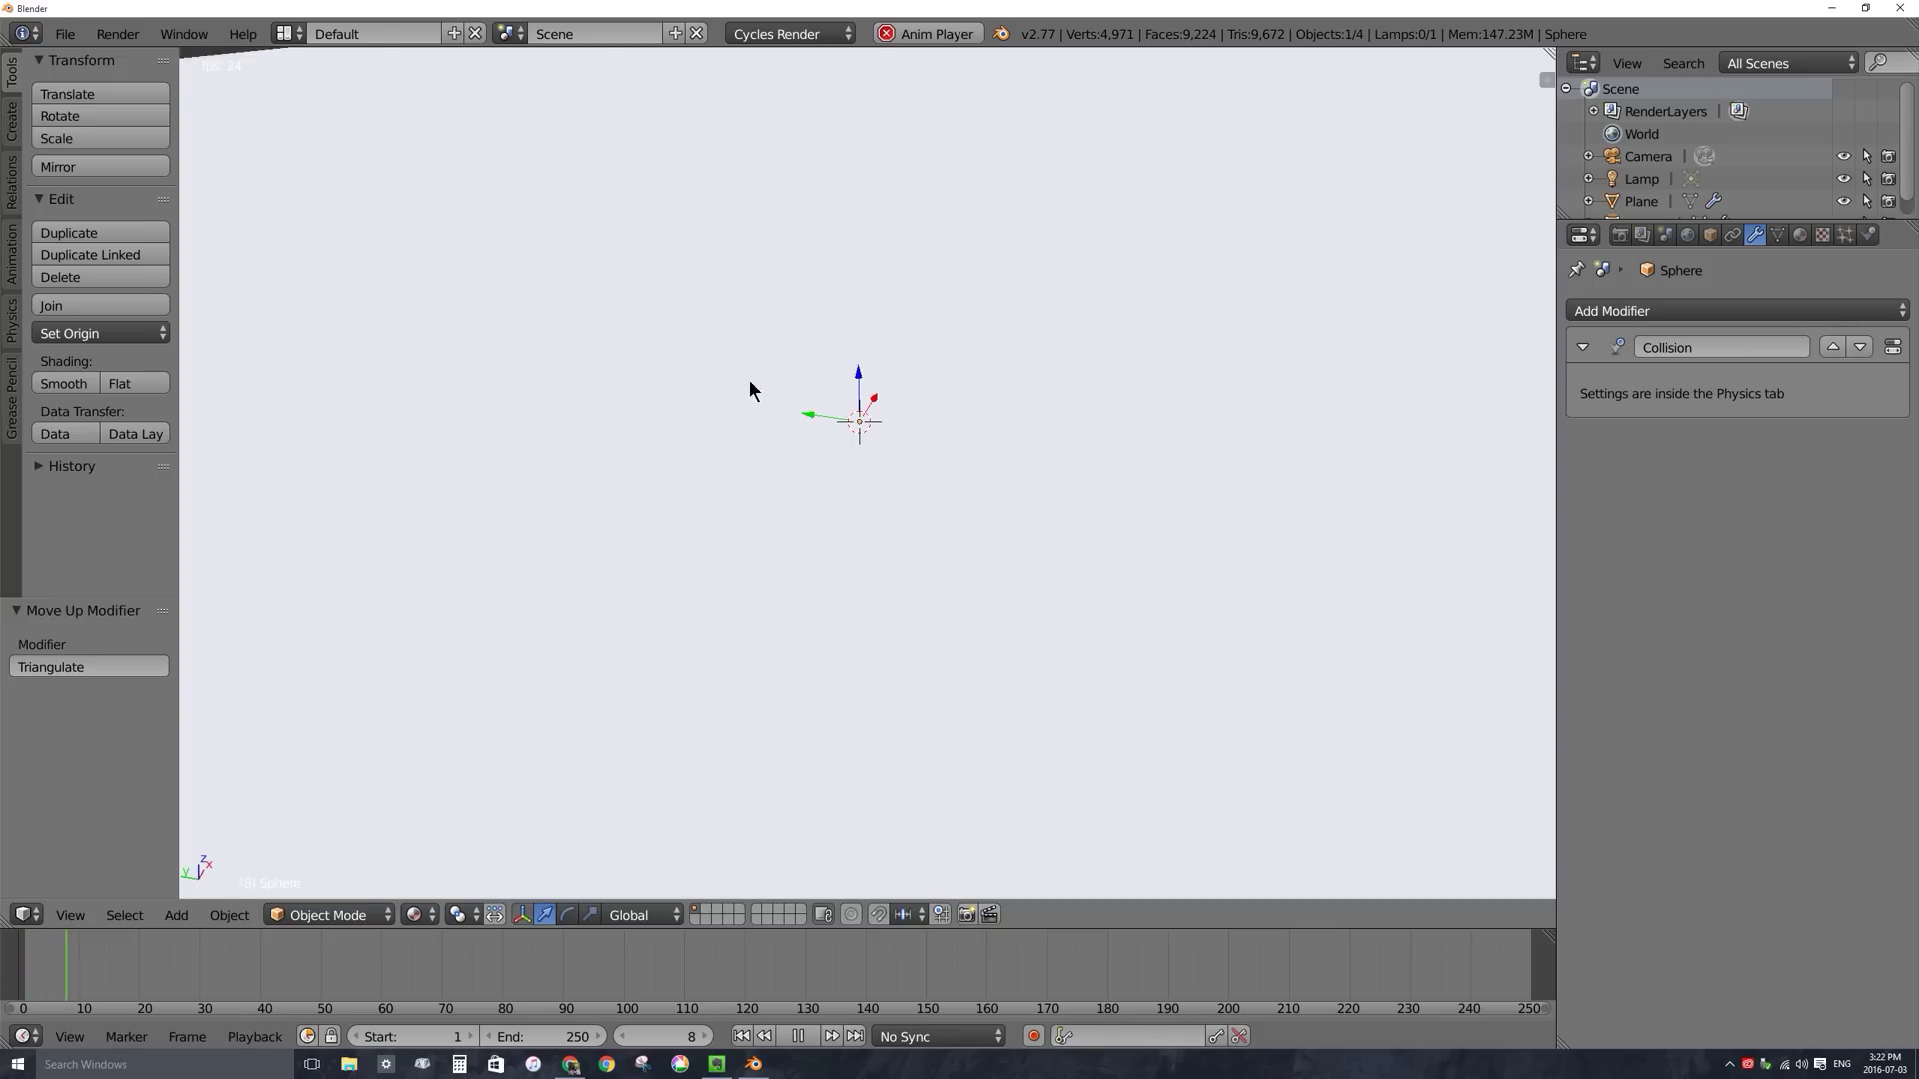
left_click(1799, 234)
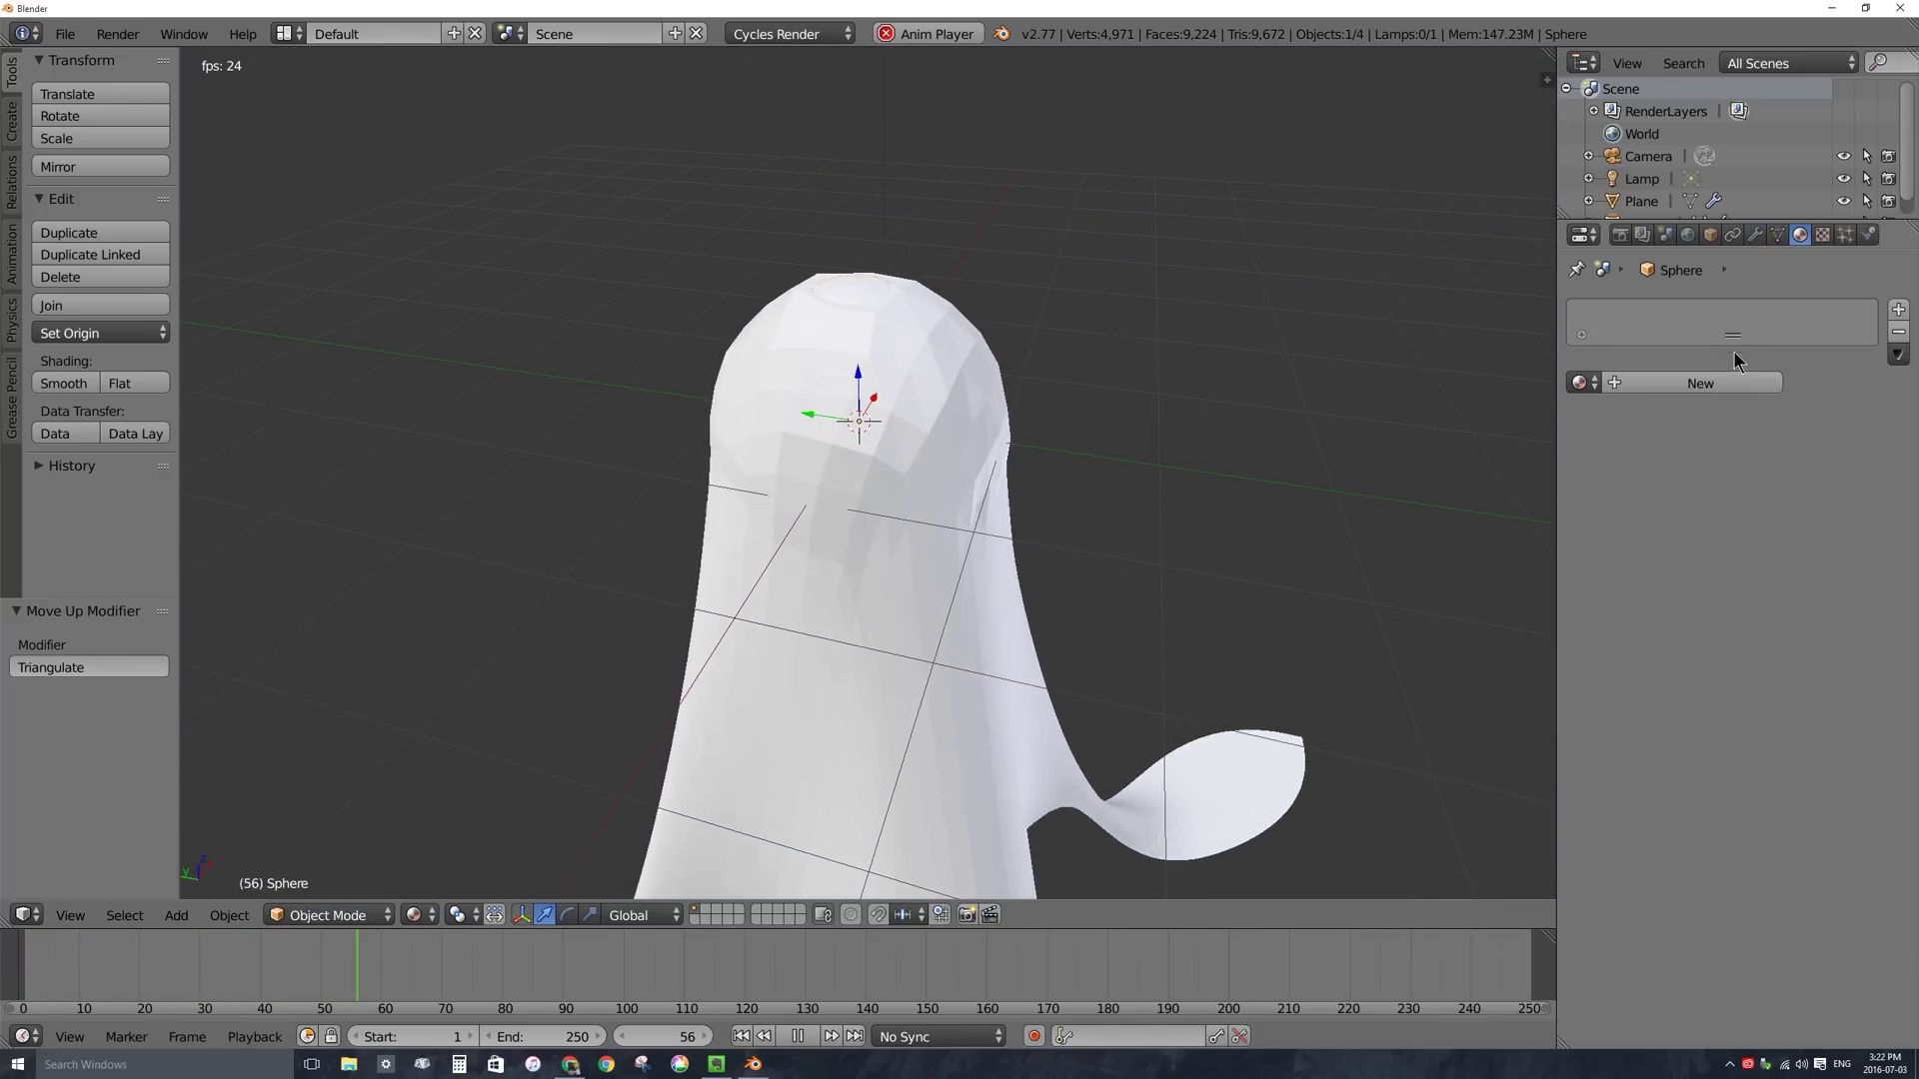
left_click(1724, 382)
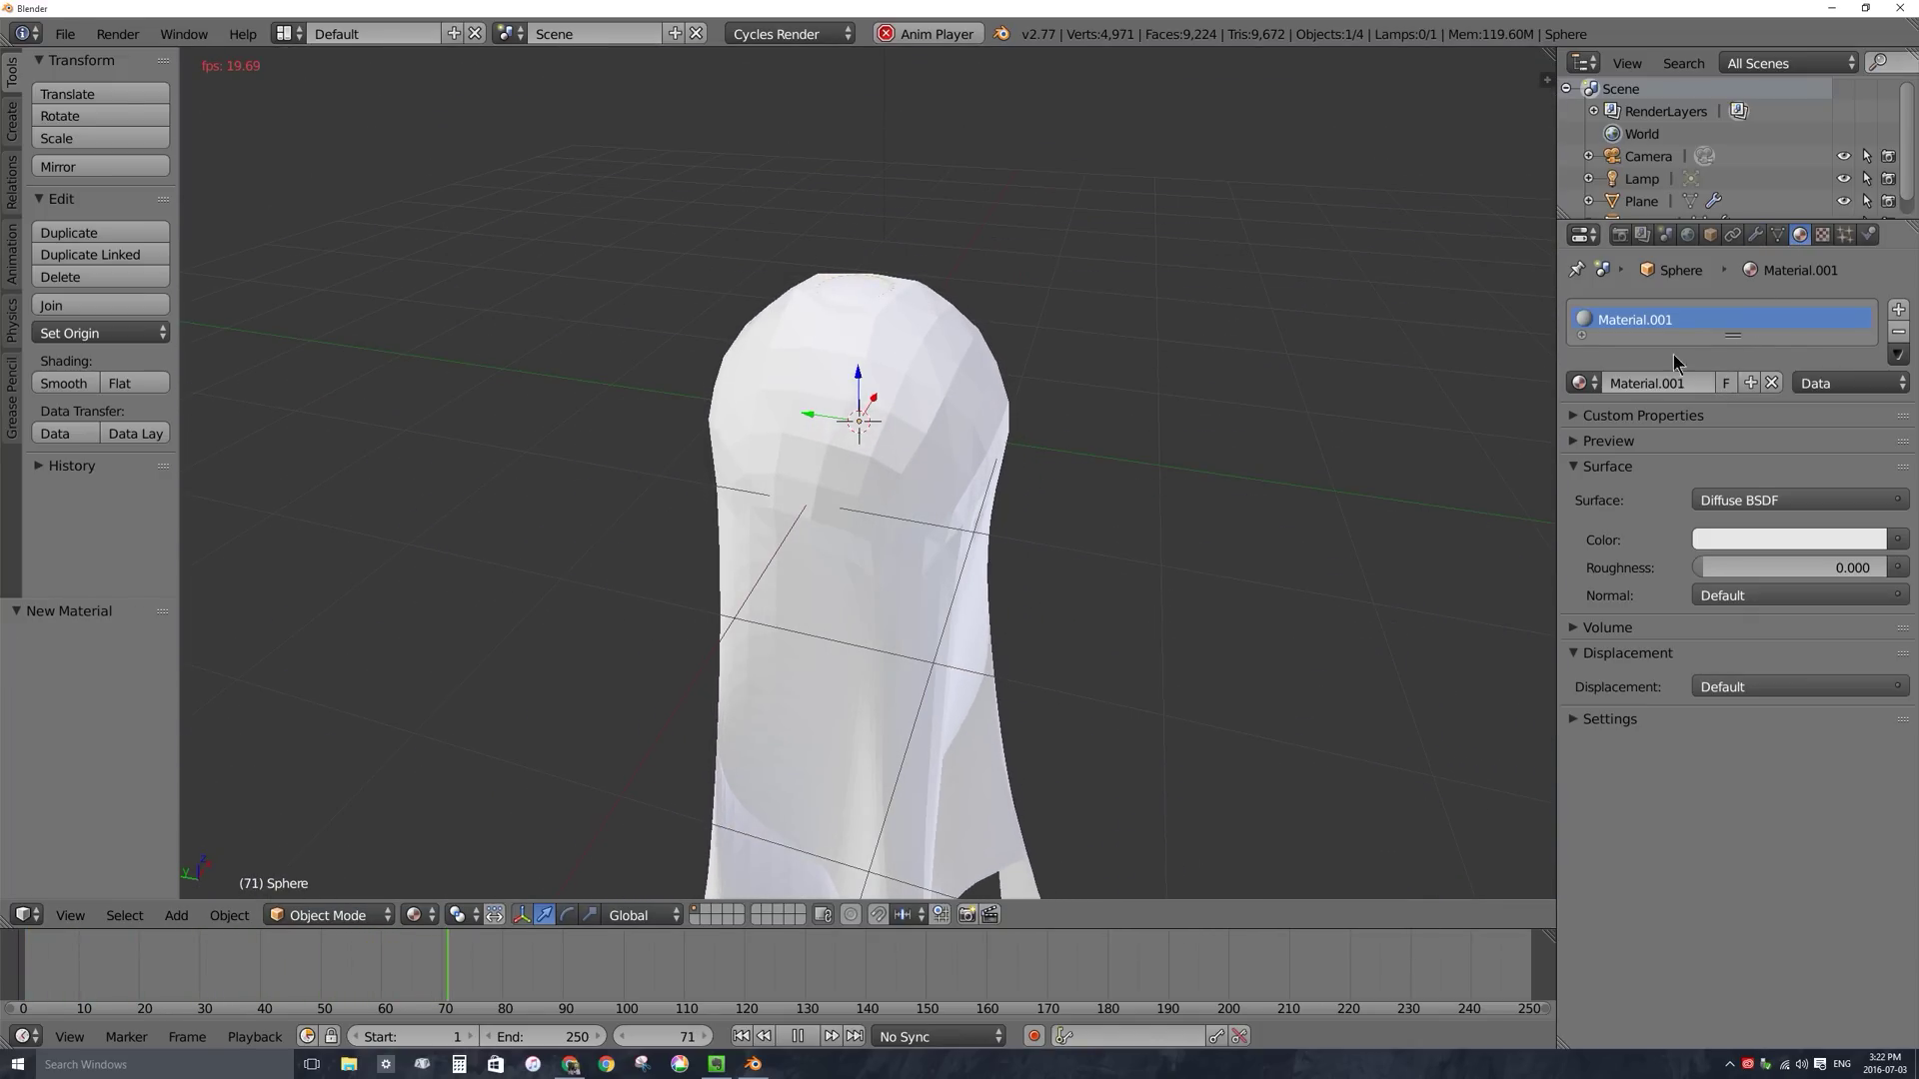
Set the sphere's diffuse color to a bright magenta of about R 0.8, G 0, B 0.2 and keep Material viewport shading.
left_click(1791, 537)
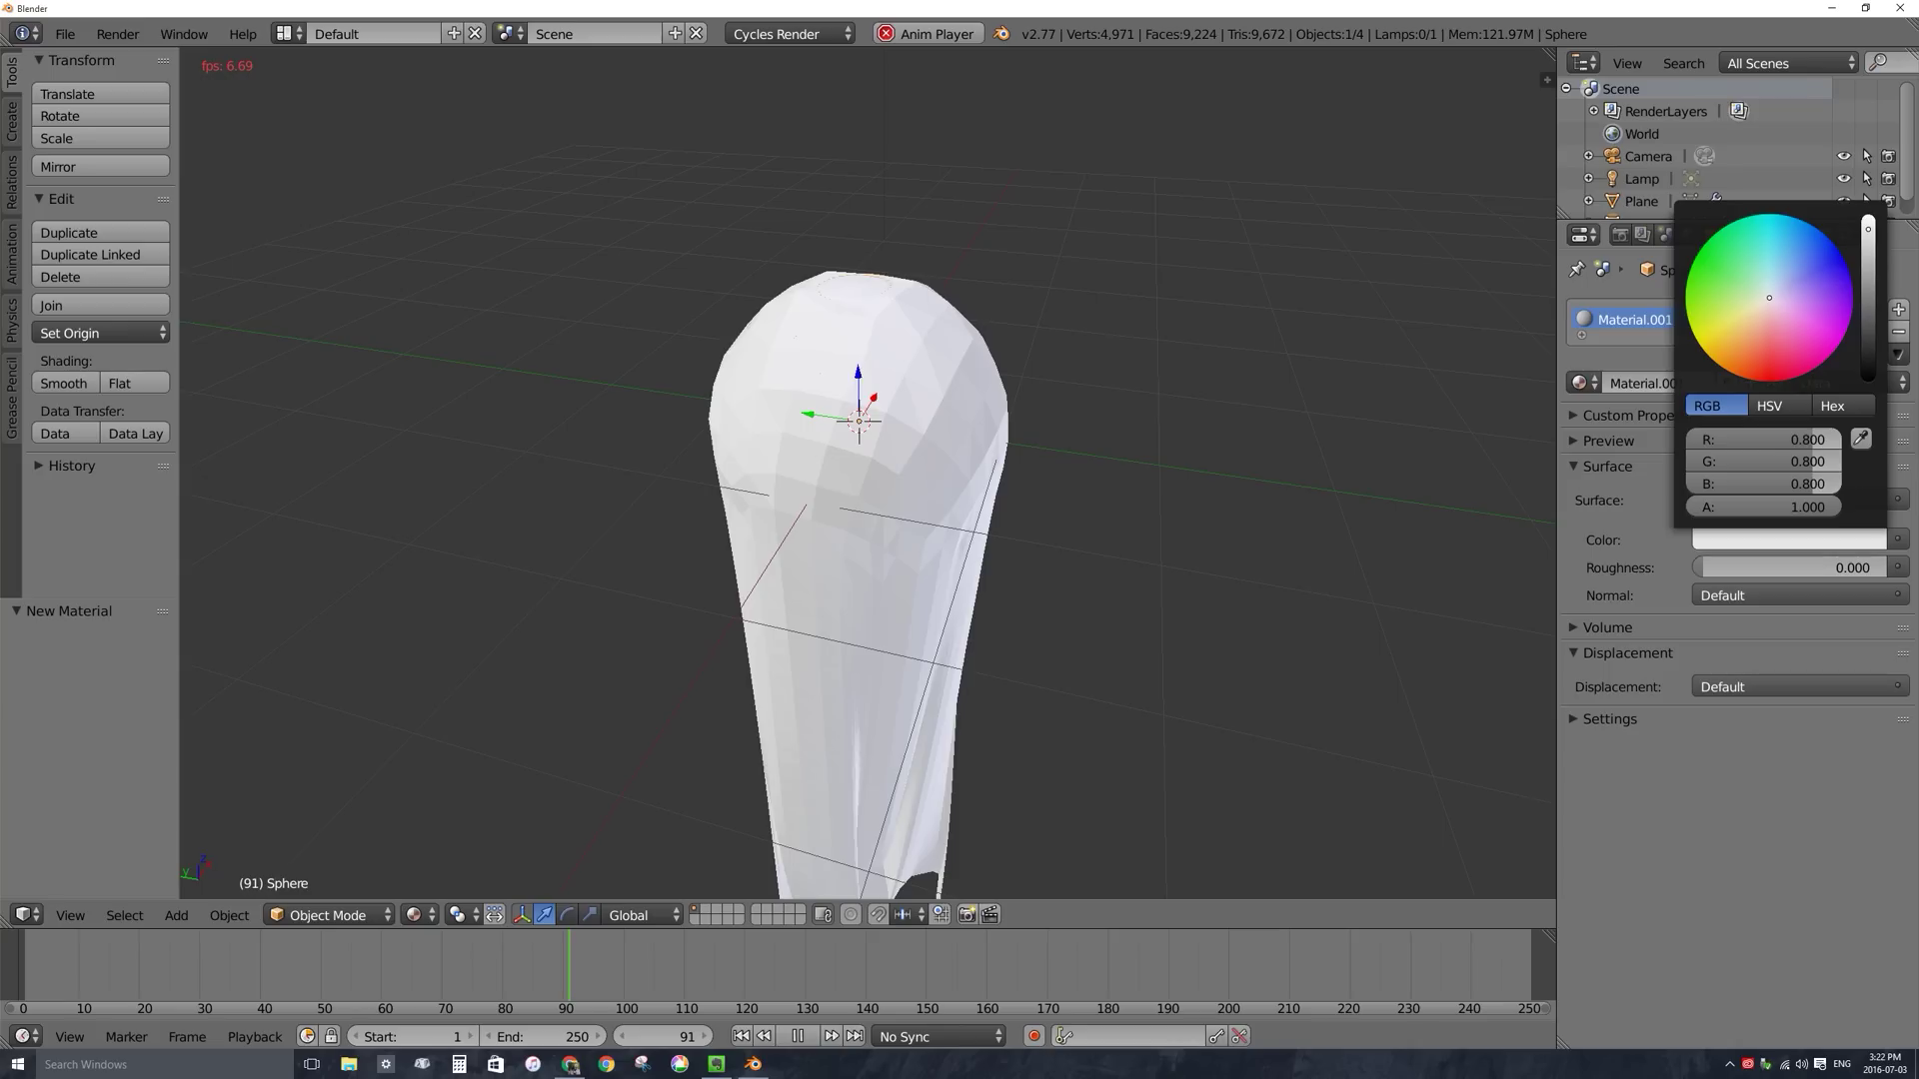
left_click(1825, 350)
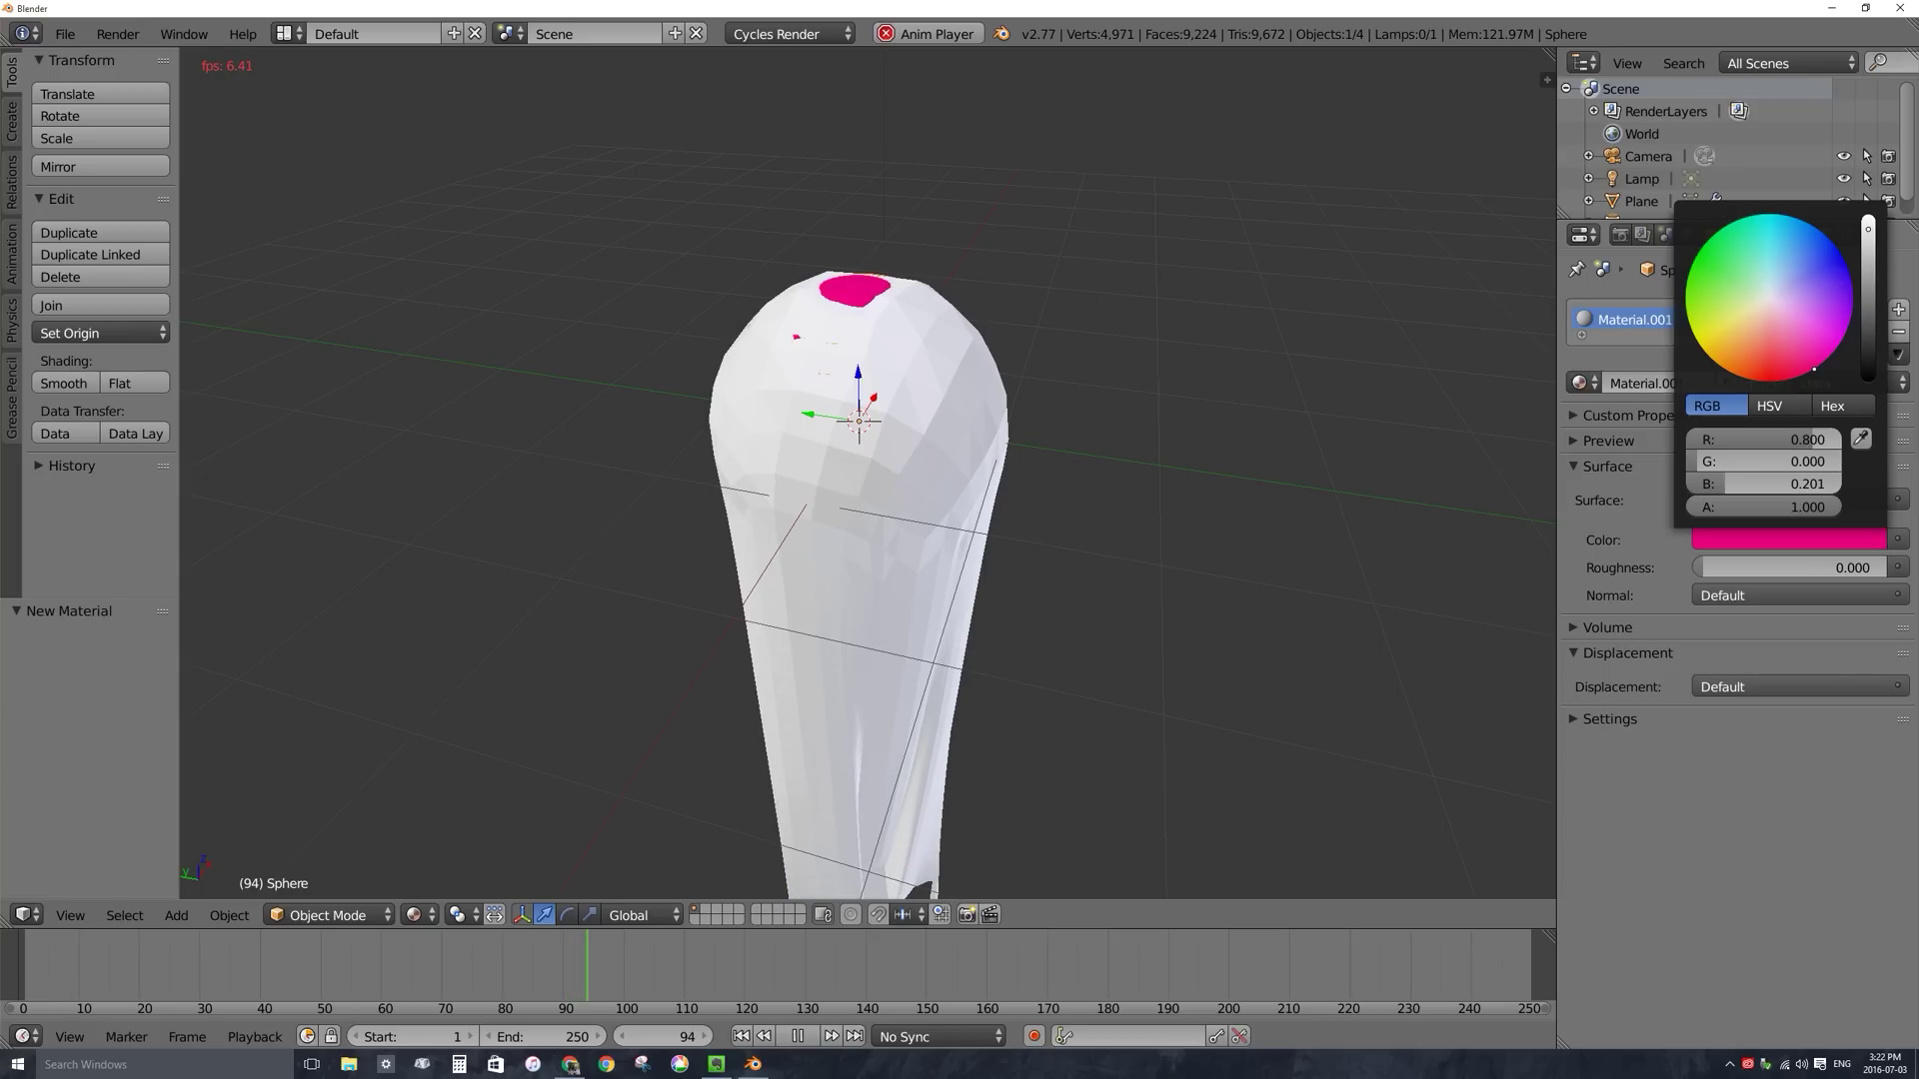
left_click(417, 915)
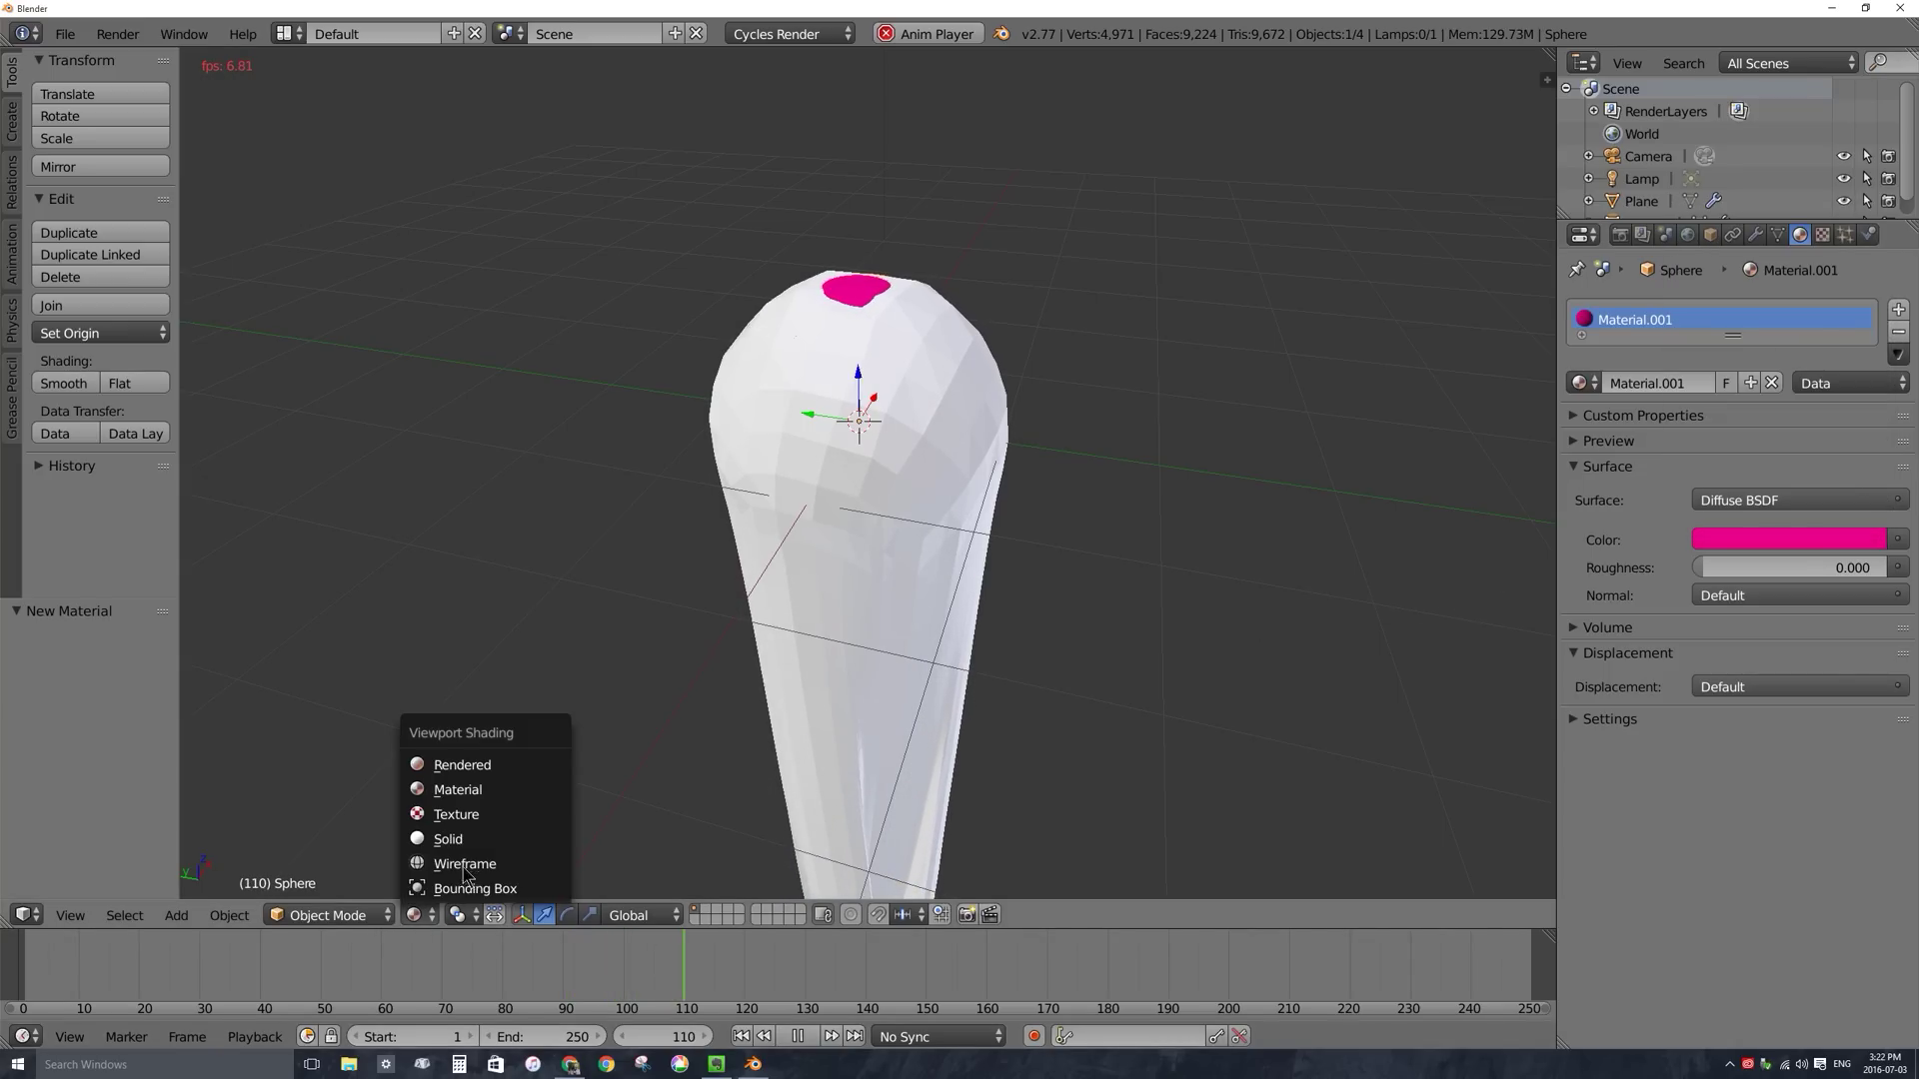
left_click(454, 790)
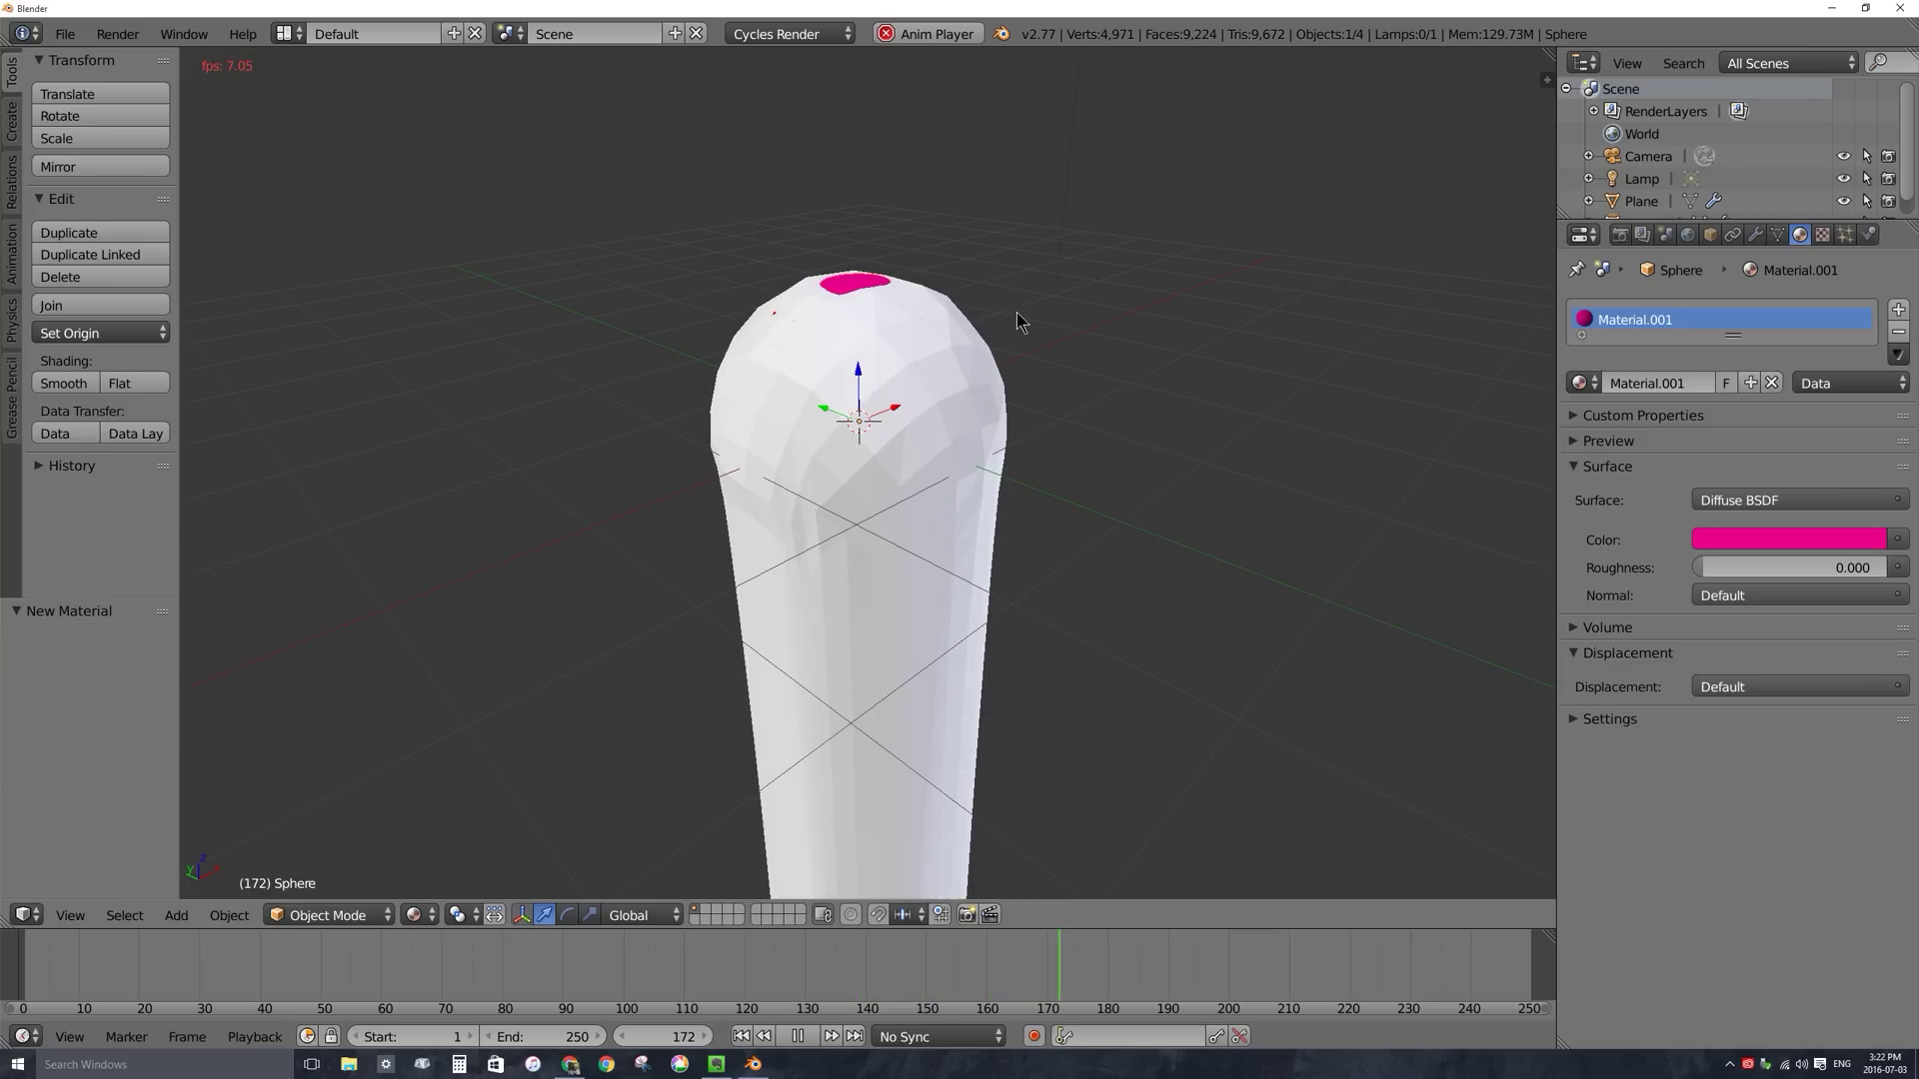
Stop the playback, select the plane, show its Cloth Collision settings and set the cloth quality steps to 6.
key("Escape")
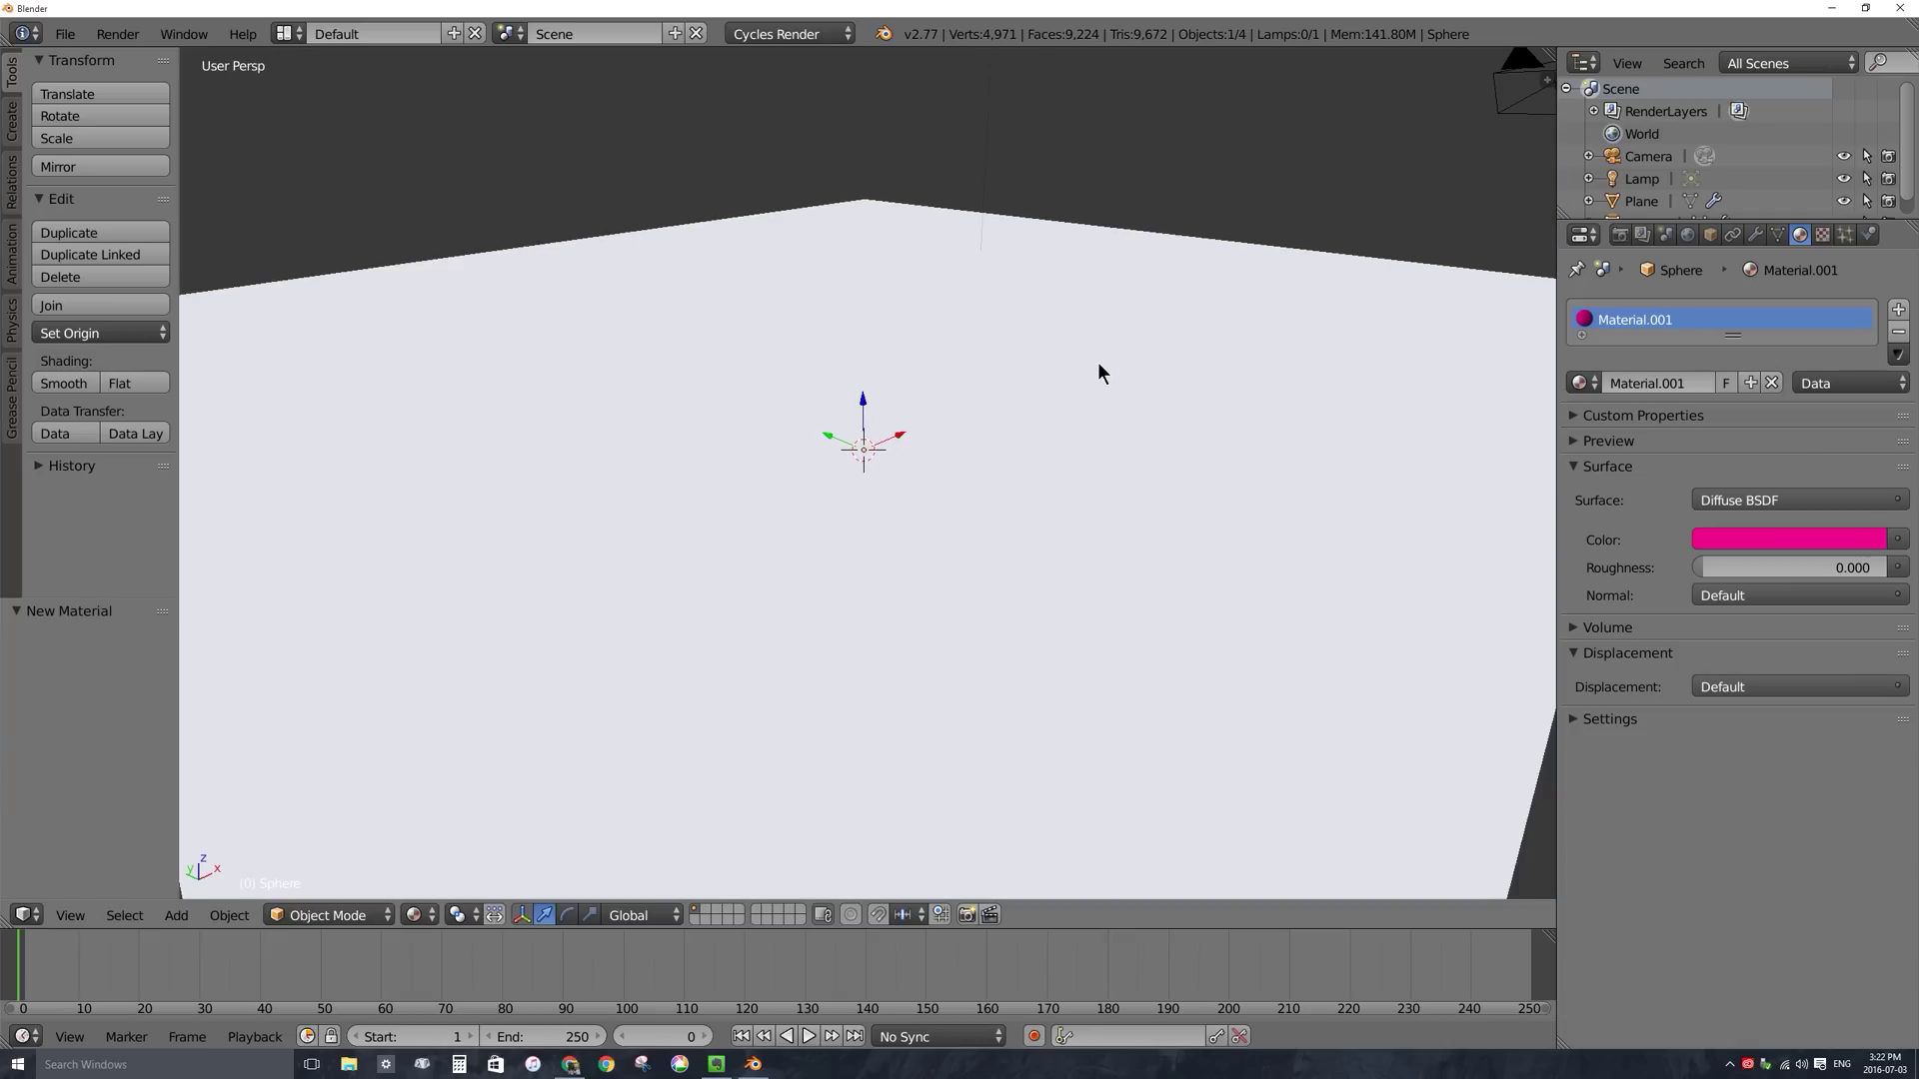
right_click(1047, 218)
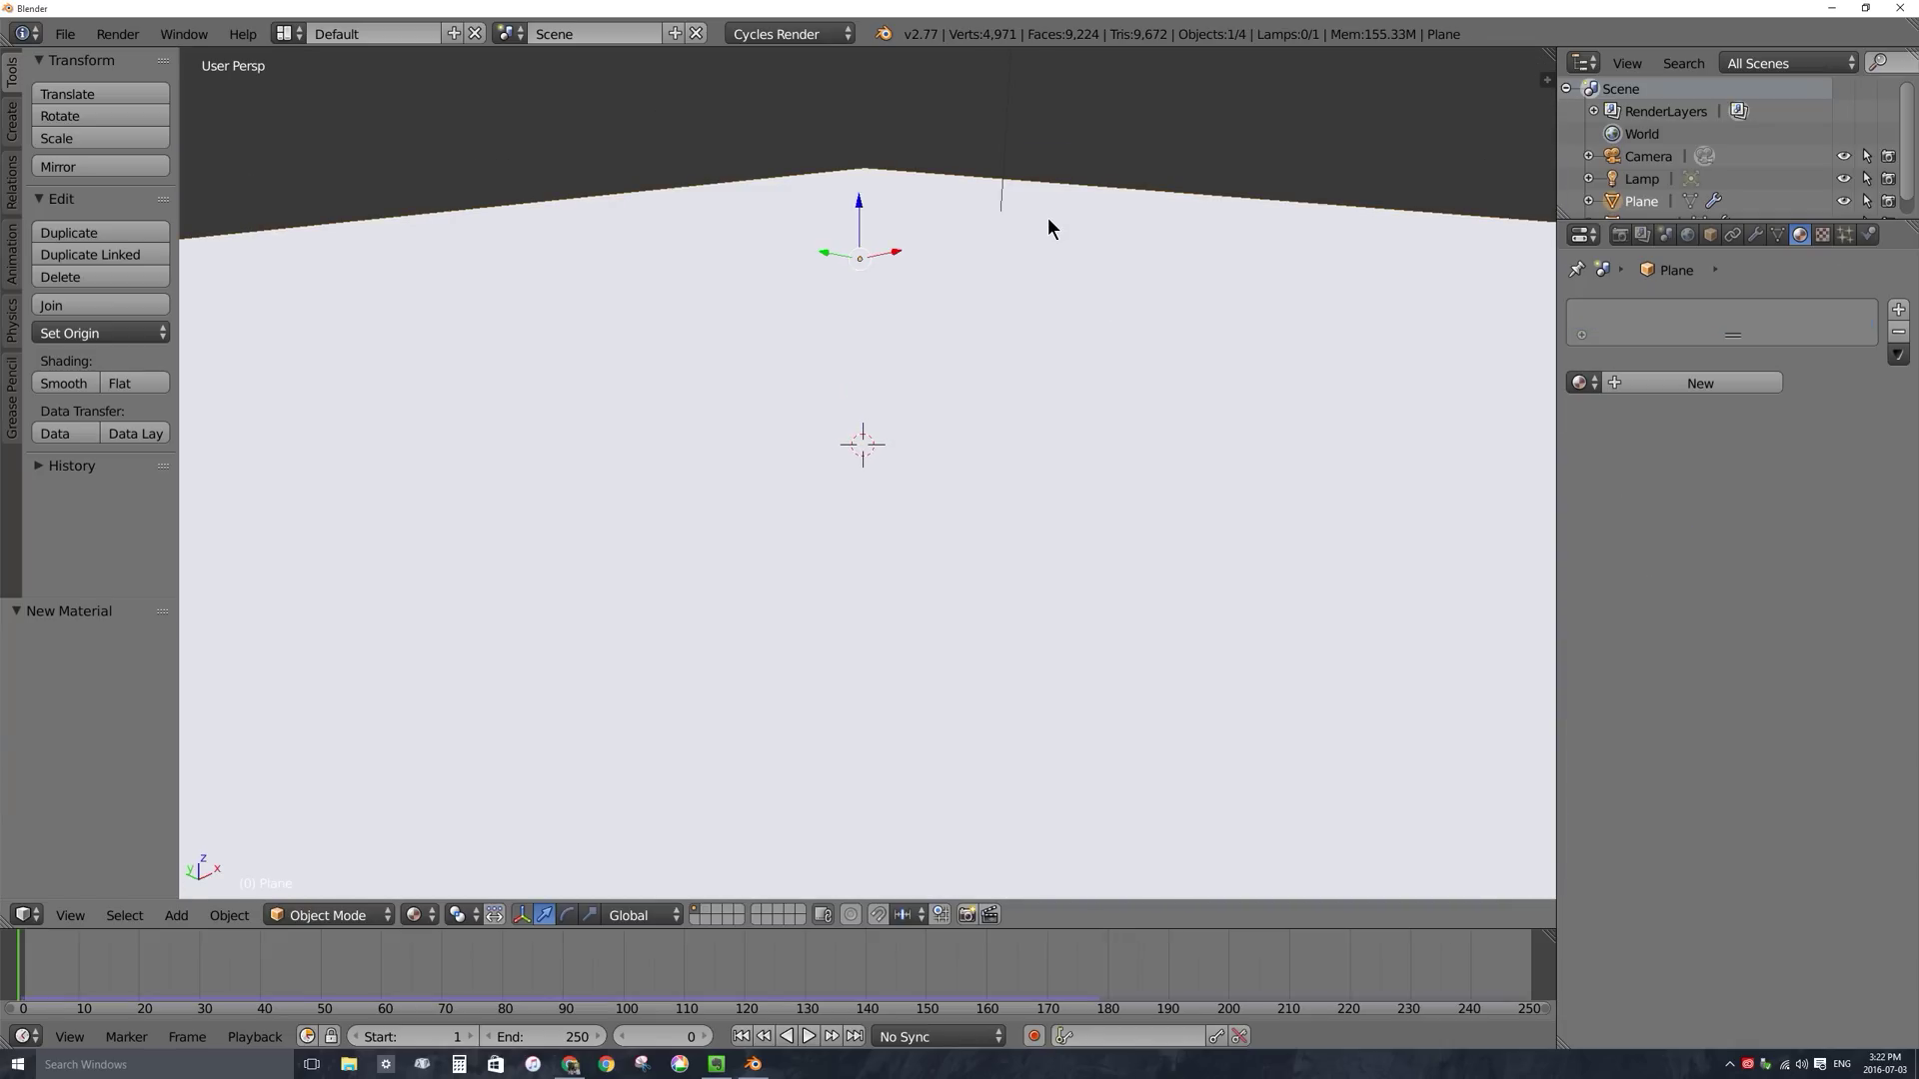
left_click(1871, 236)
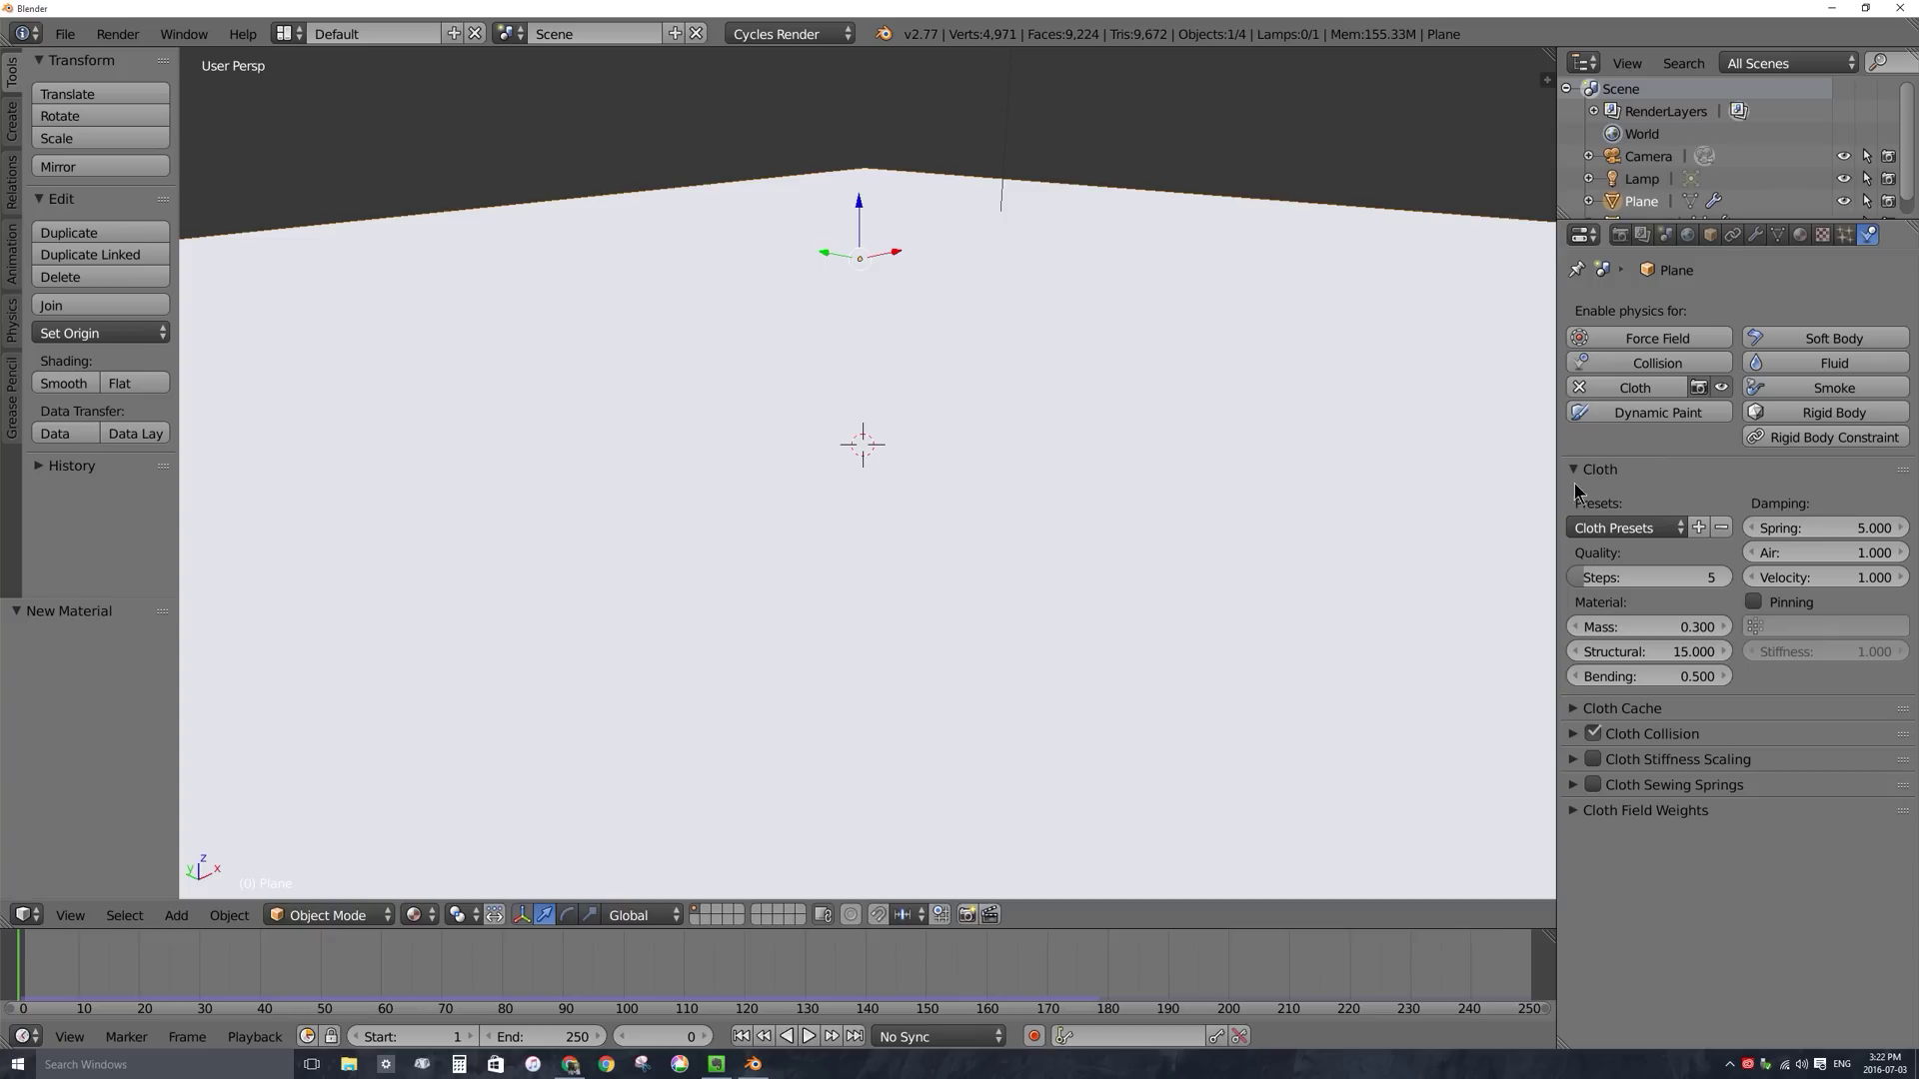
left_click(1573, 736)
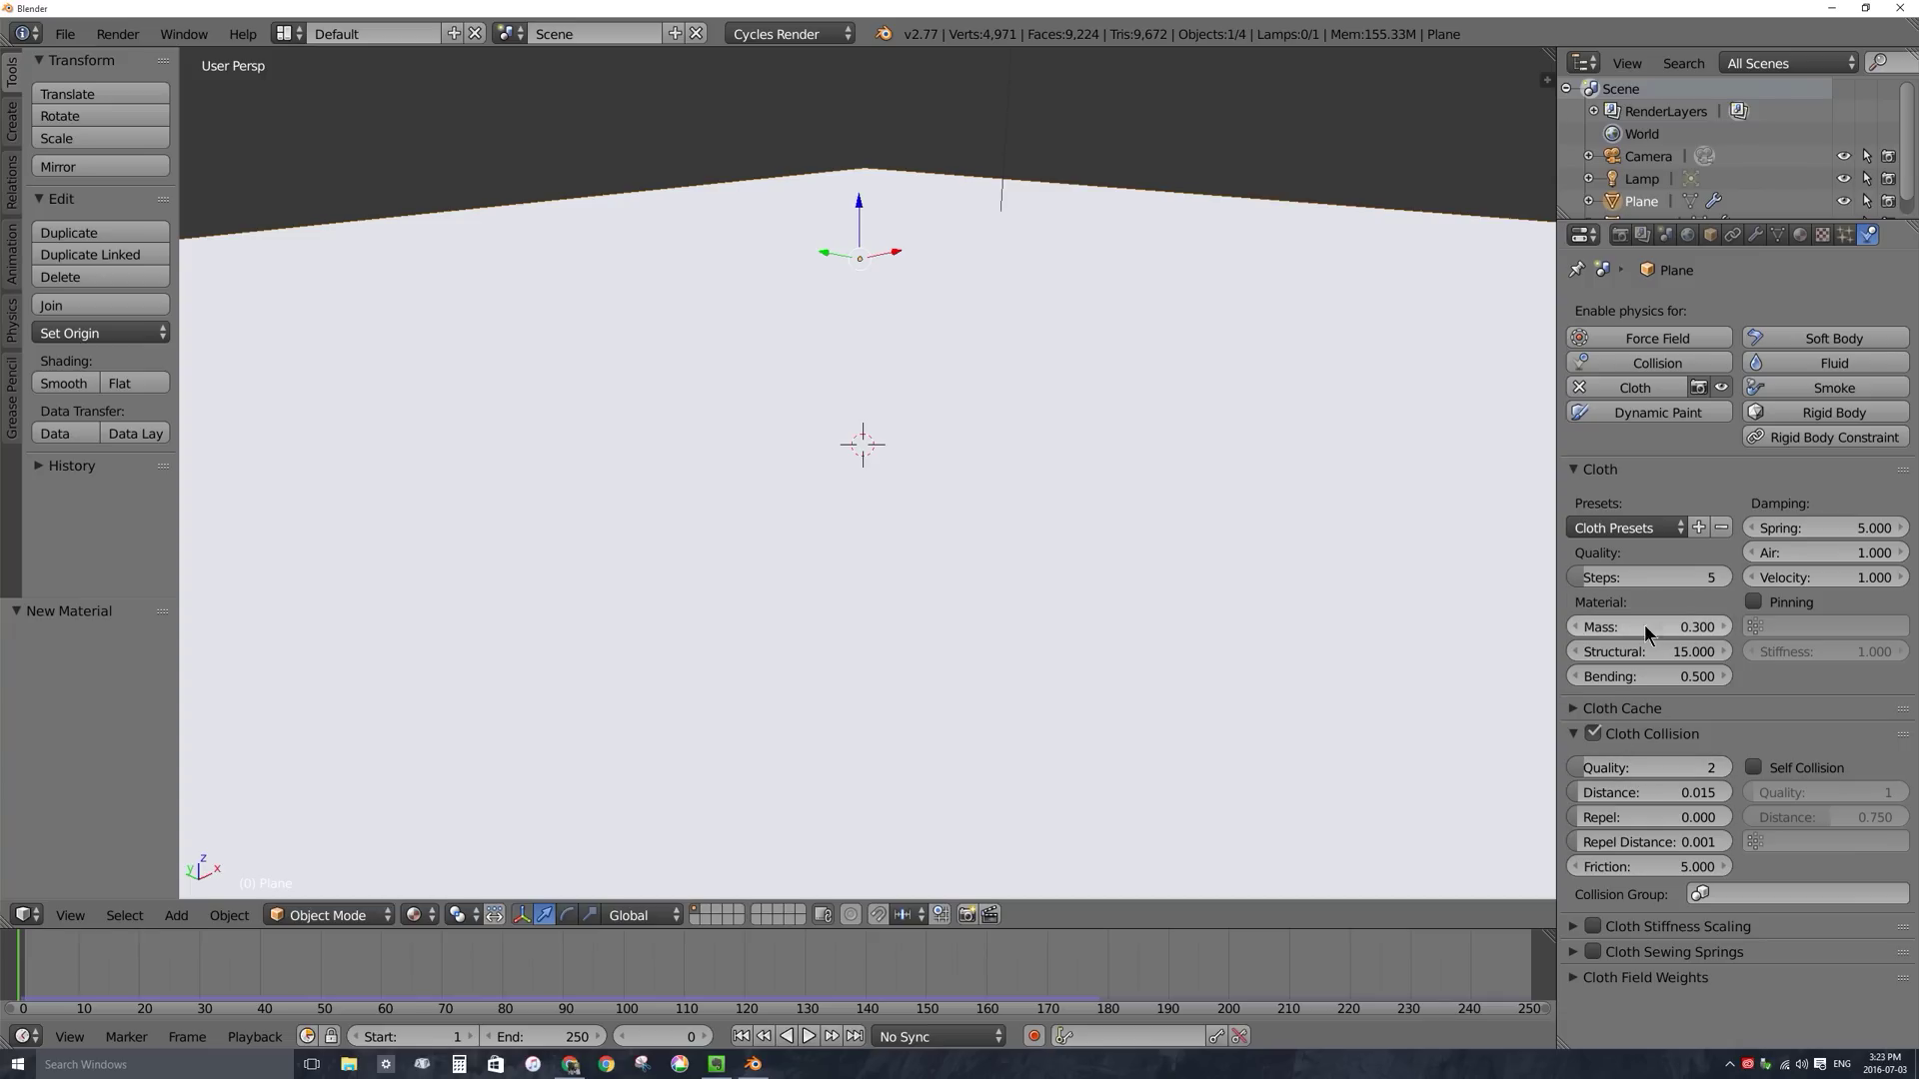
left_click(1659, 576)
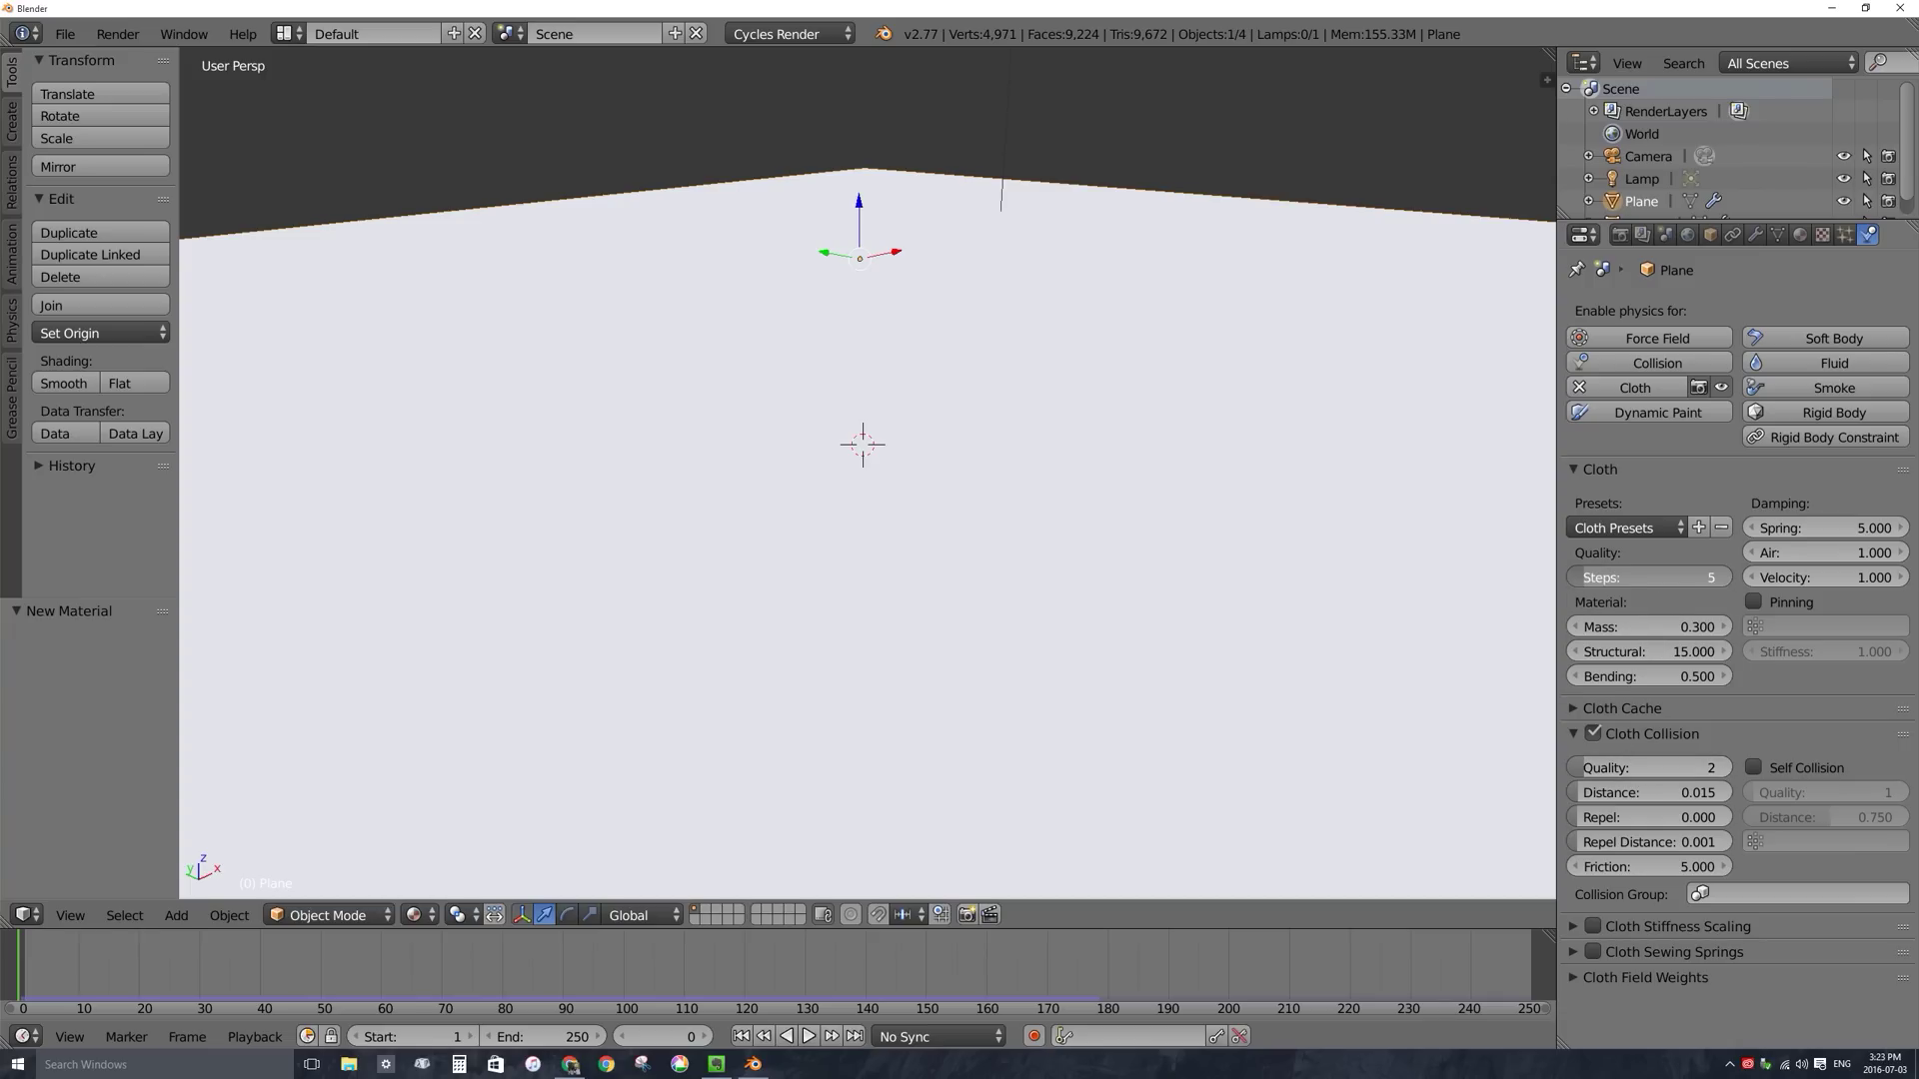
key("Return")
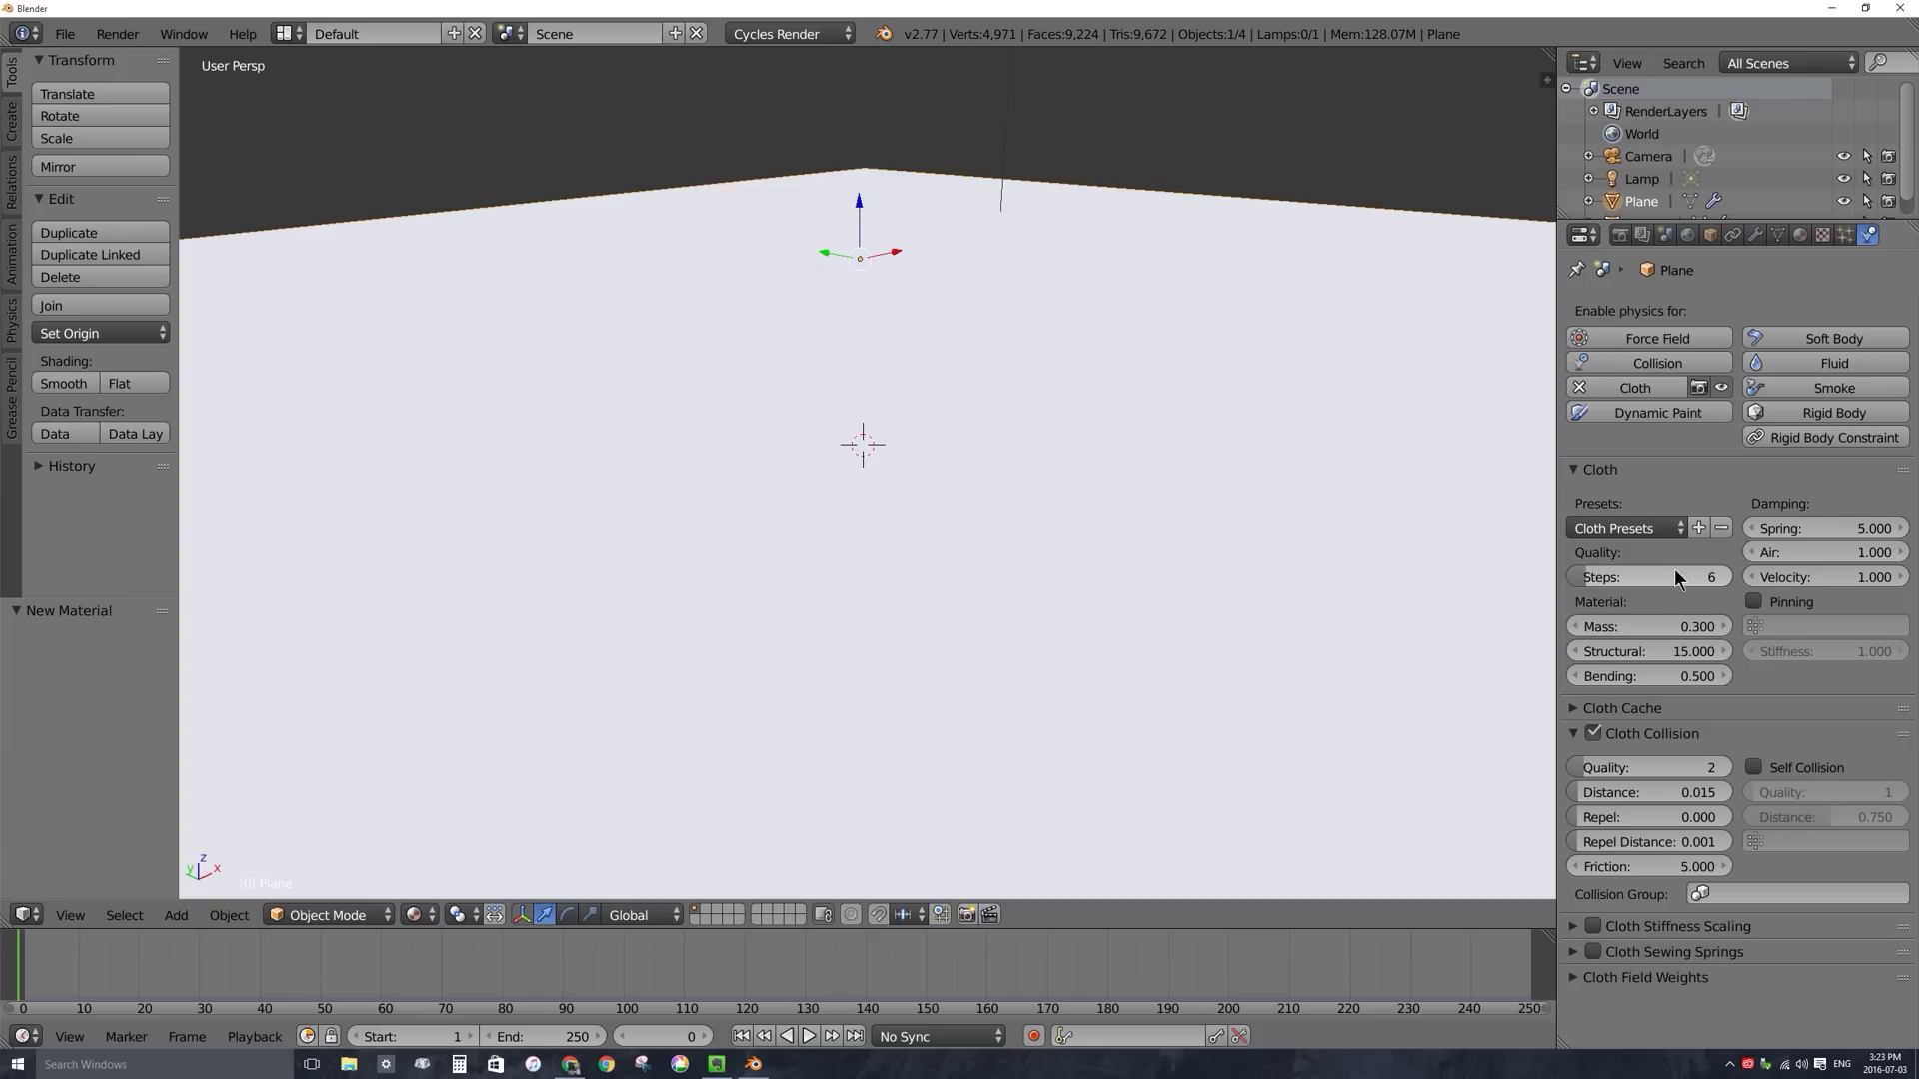
Set the plane's cloth collision quality to 3 and its collision distance to 0.03.
left_click(1633, 768)
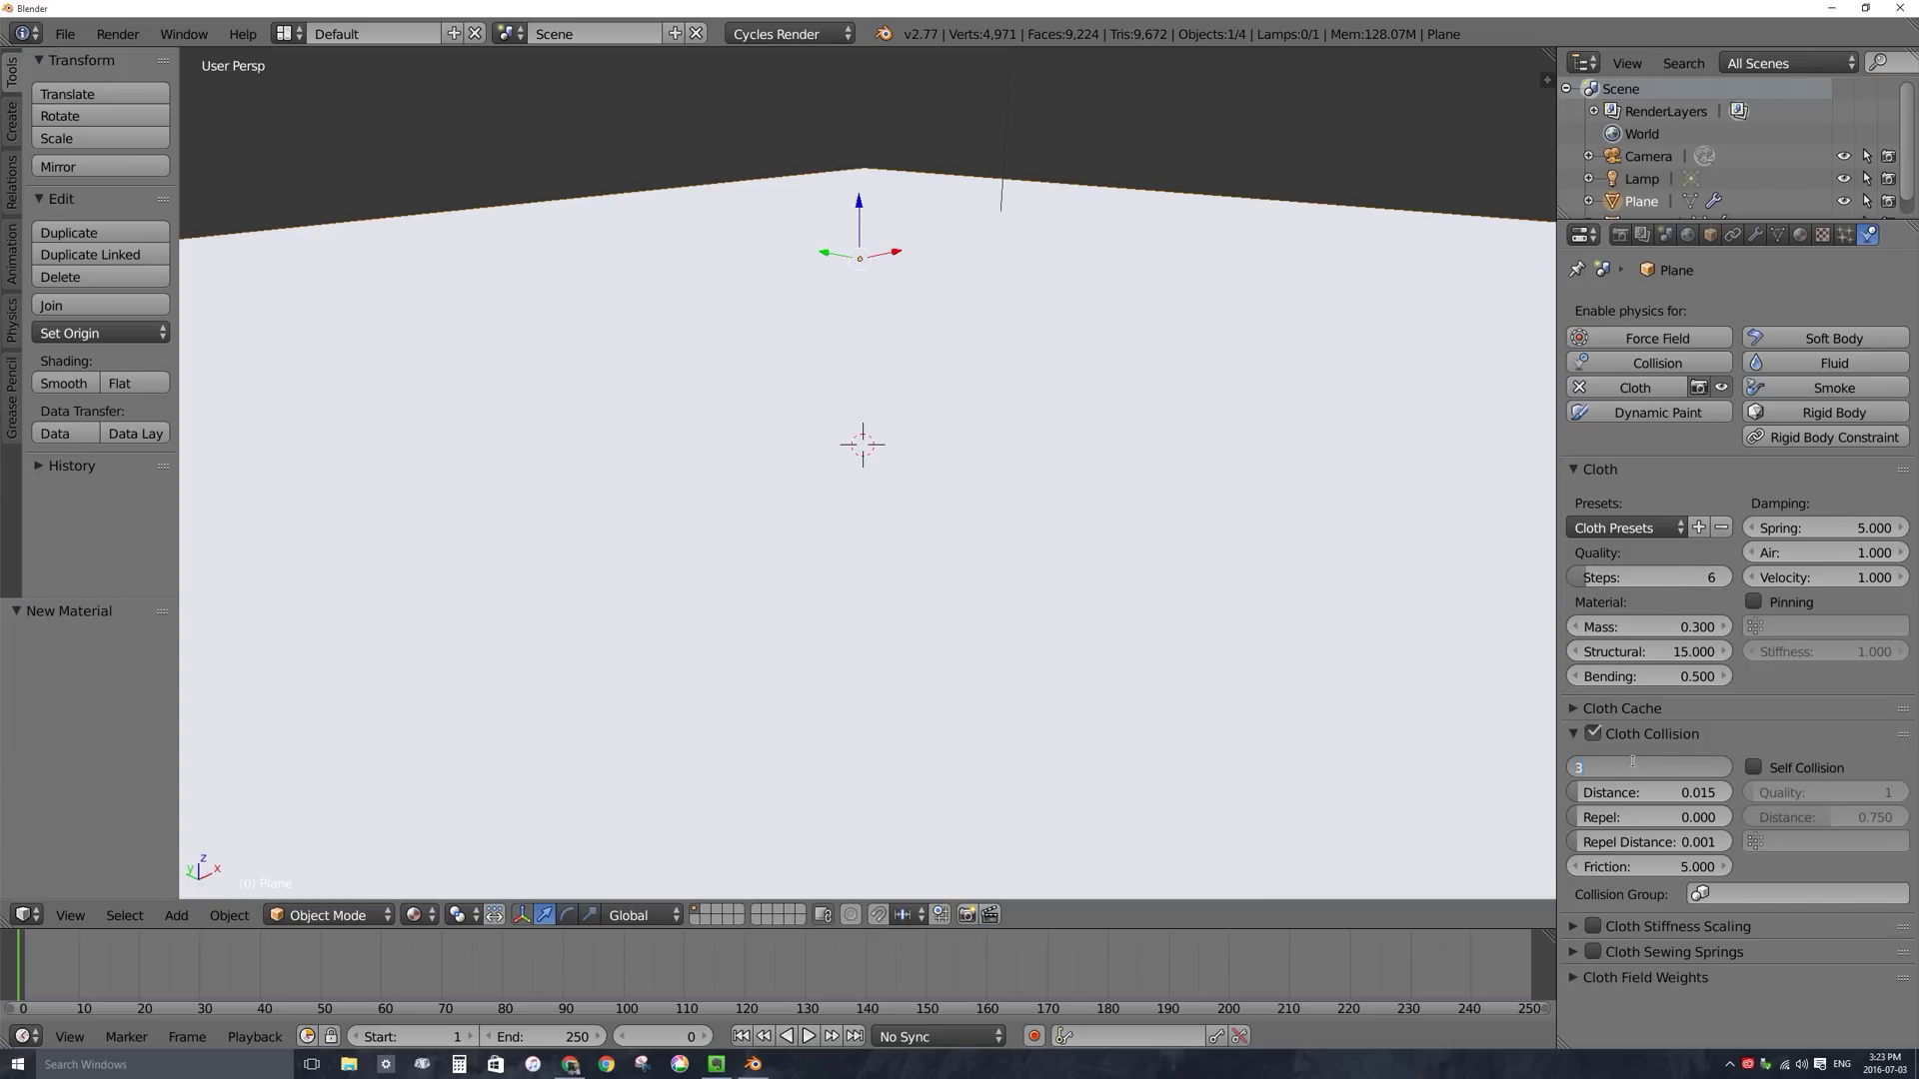
key("Return")
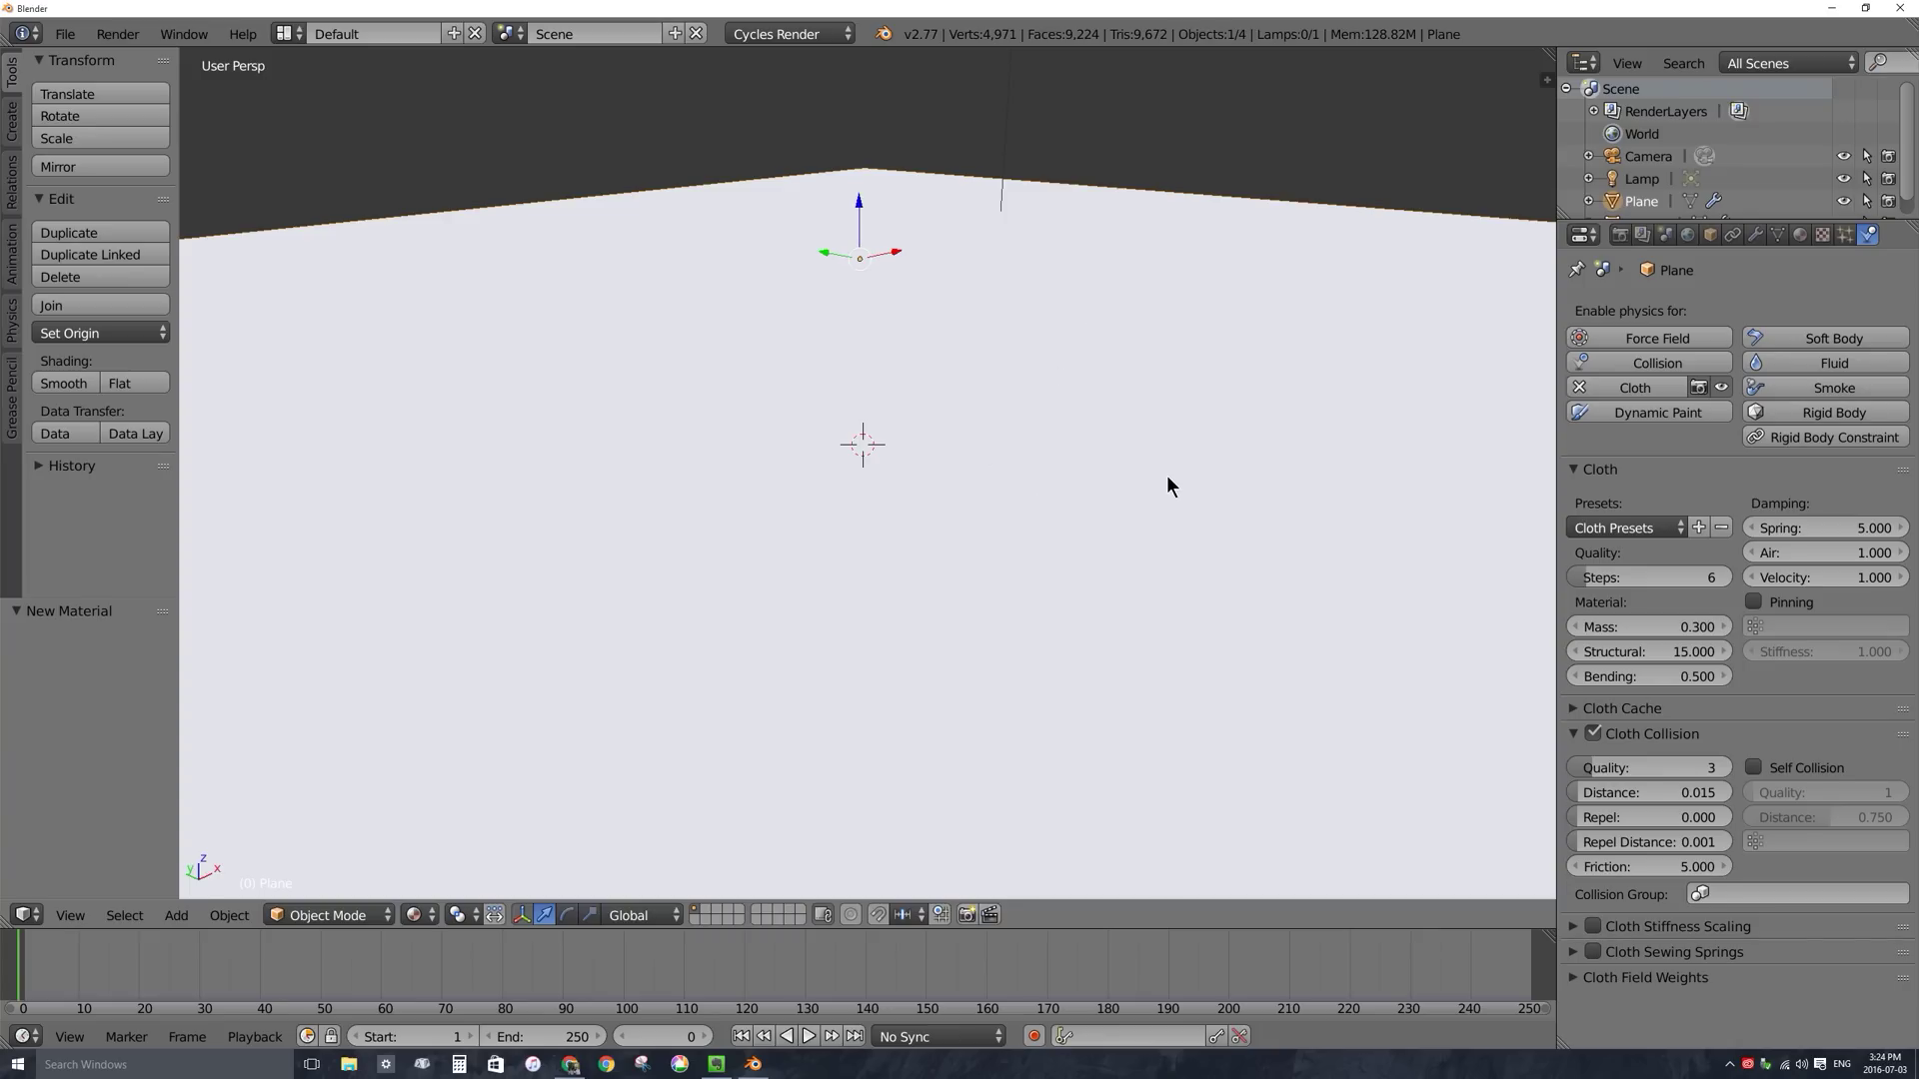
left_click(1683, 792)
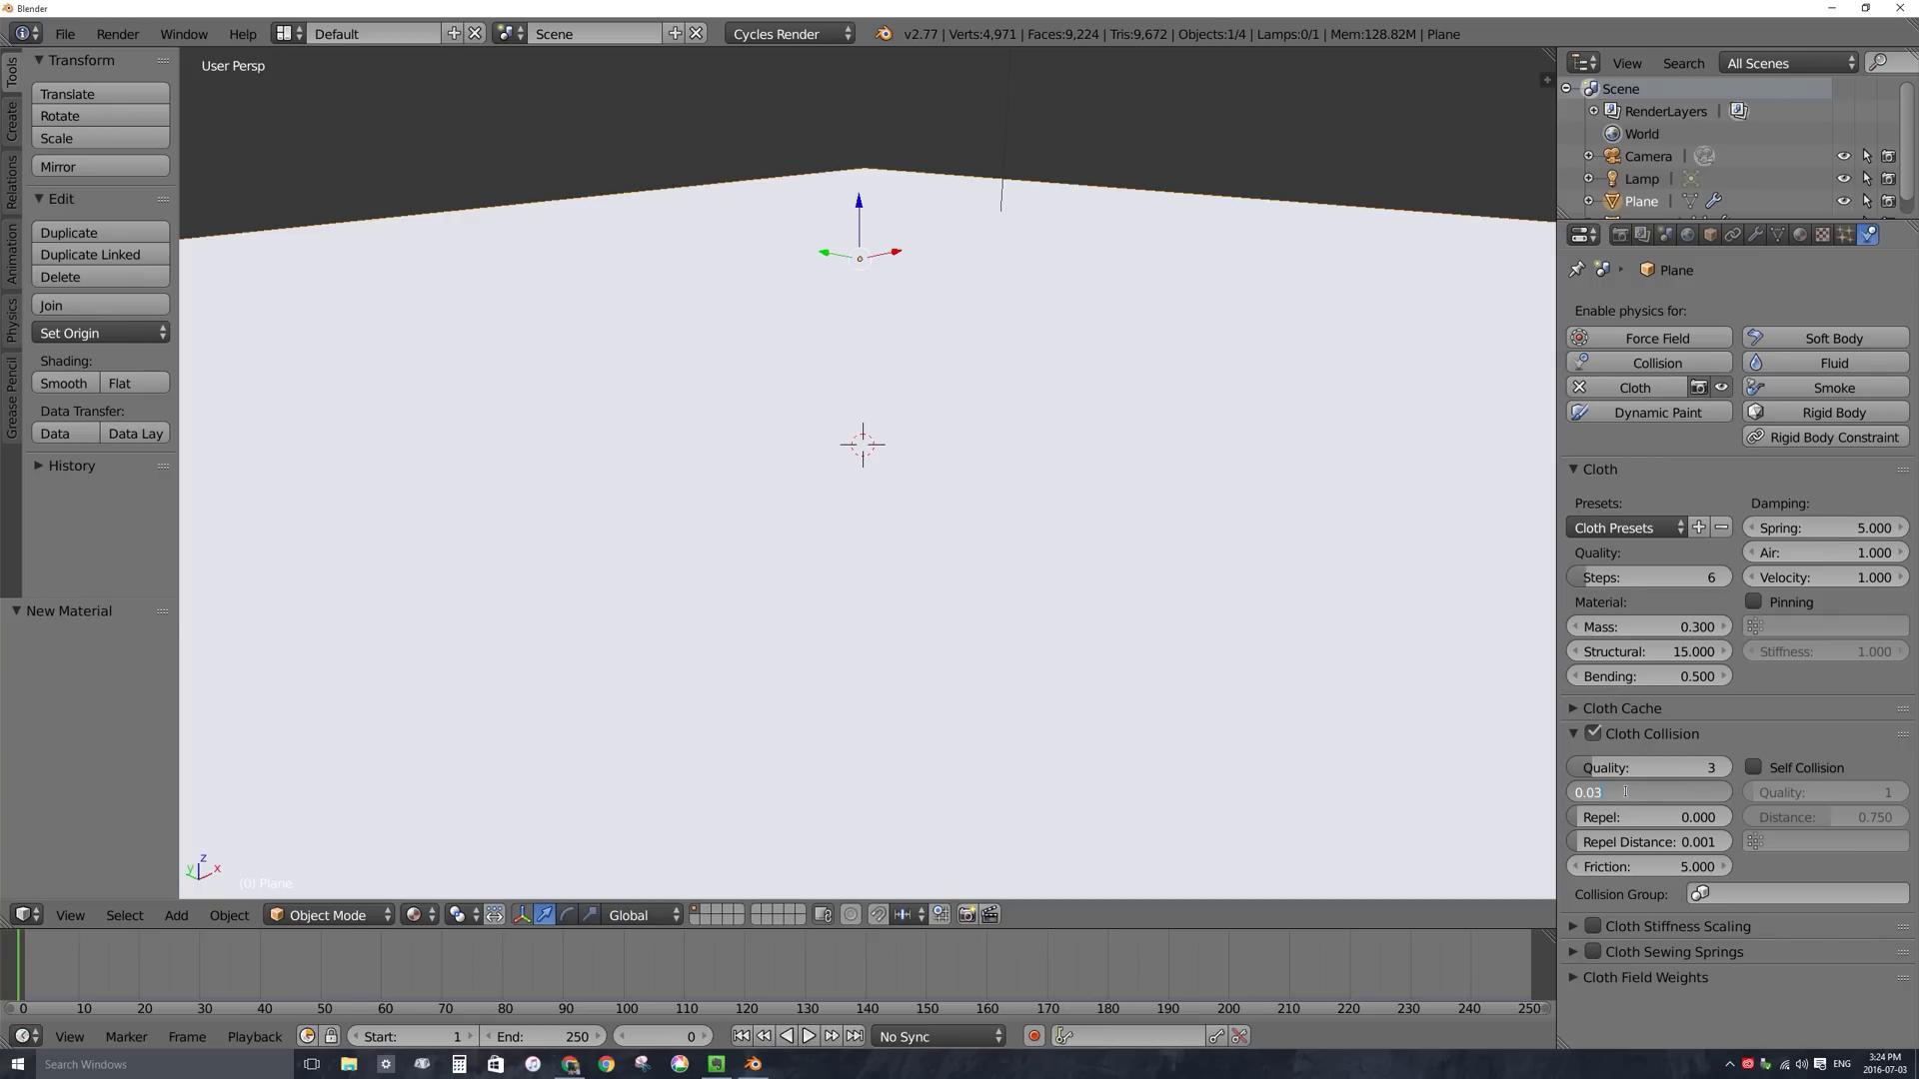
type("0.03")
key("Return")
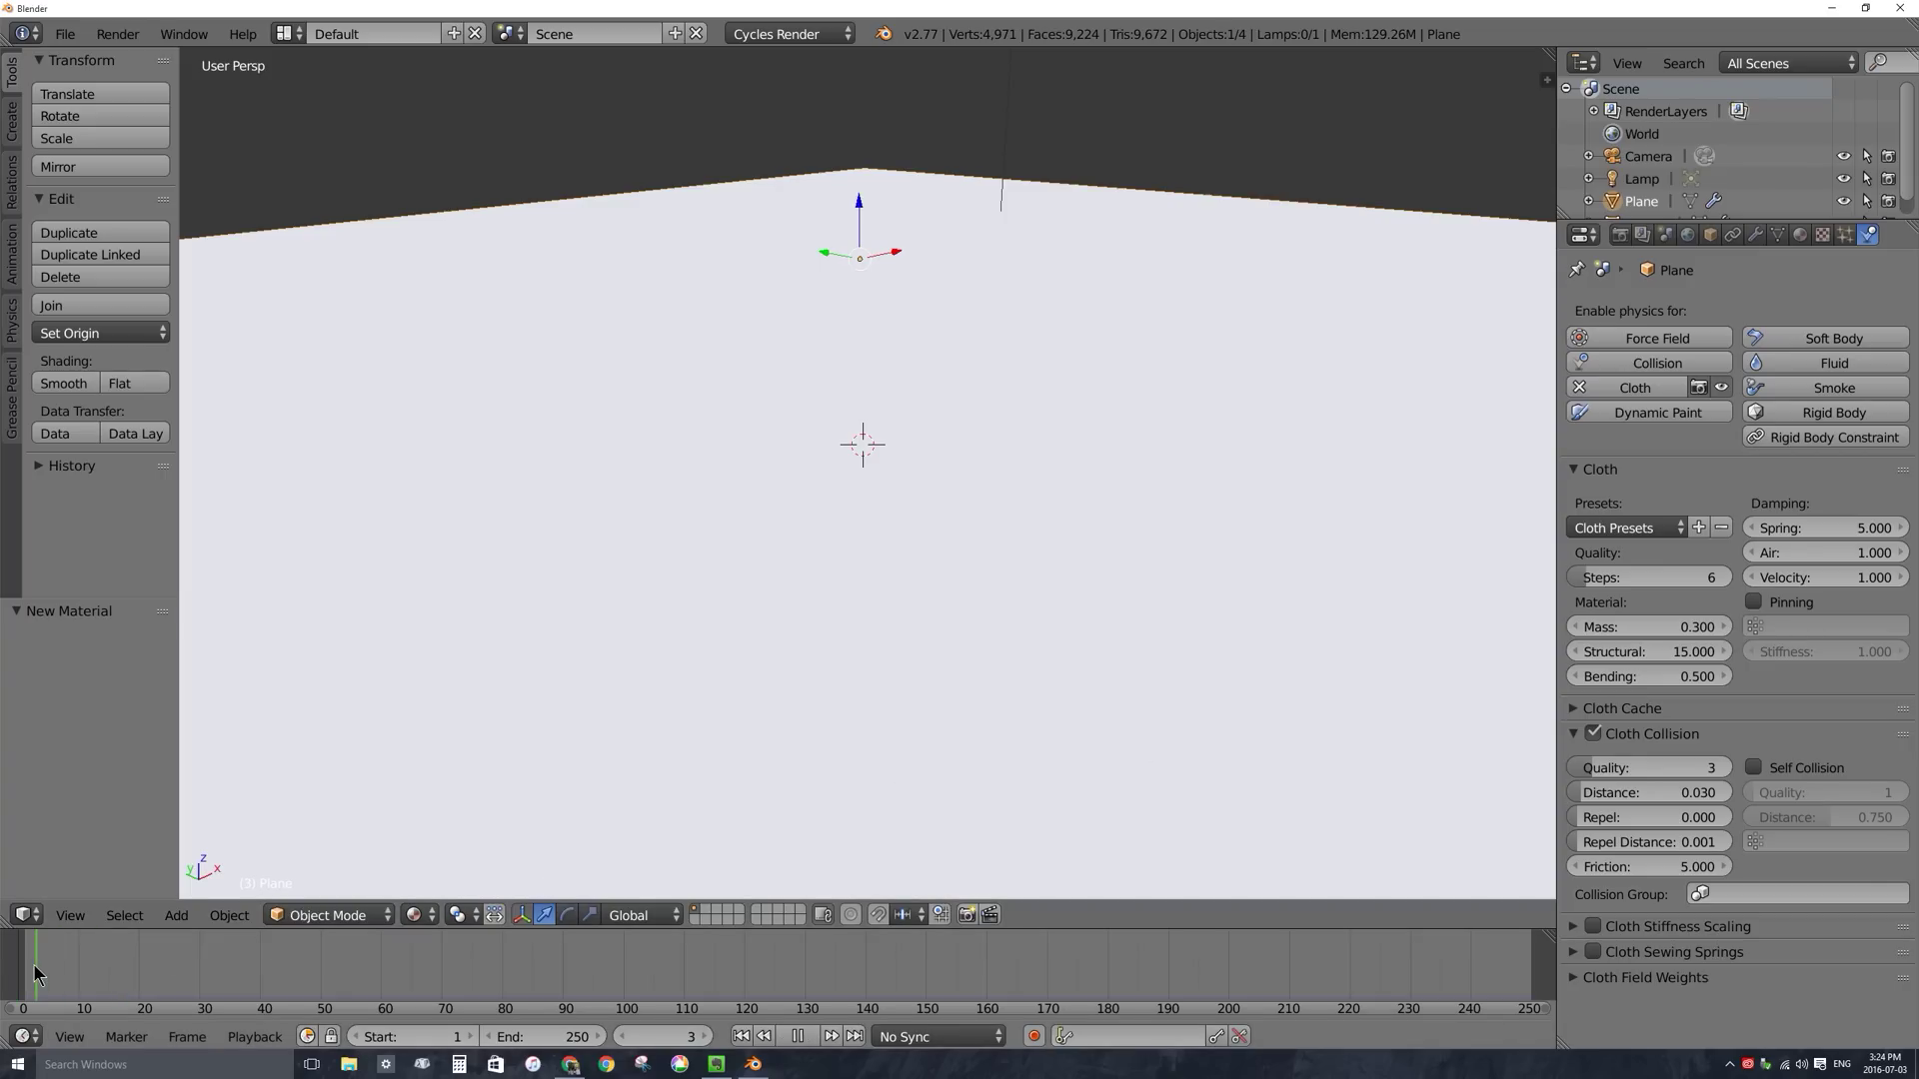
Play the cloth simulation and examine from several angles whether the magenta sphere pokes through the draped plane.
scroll(796, 450, "down", 5)
middle_click_drag(797, 450, 838, 400)
key("alt+a")
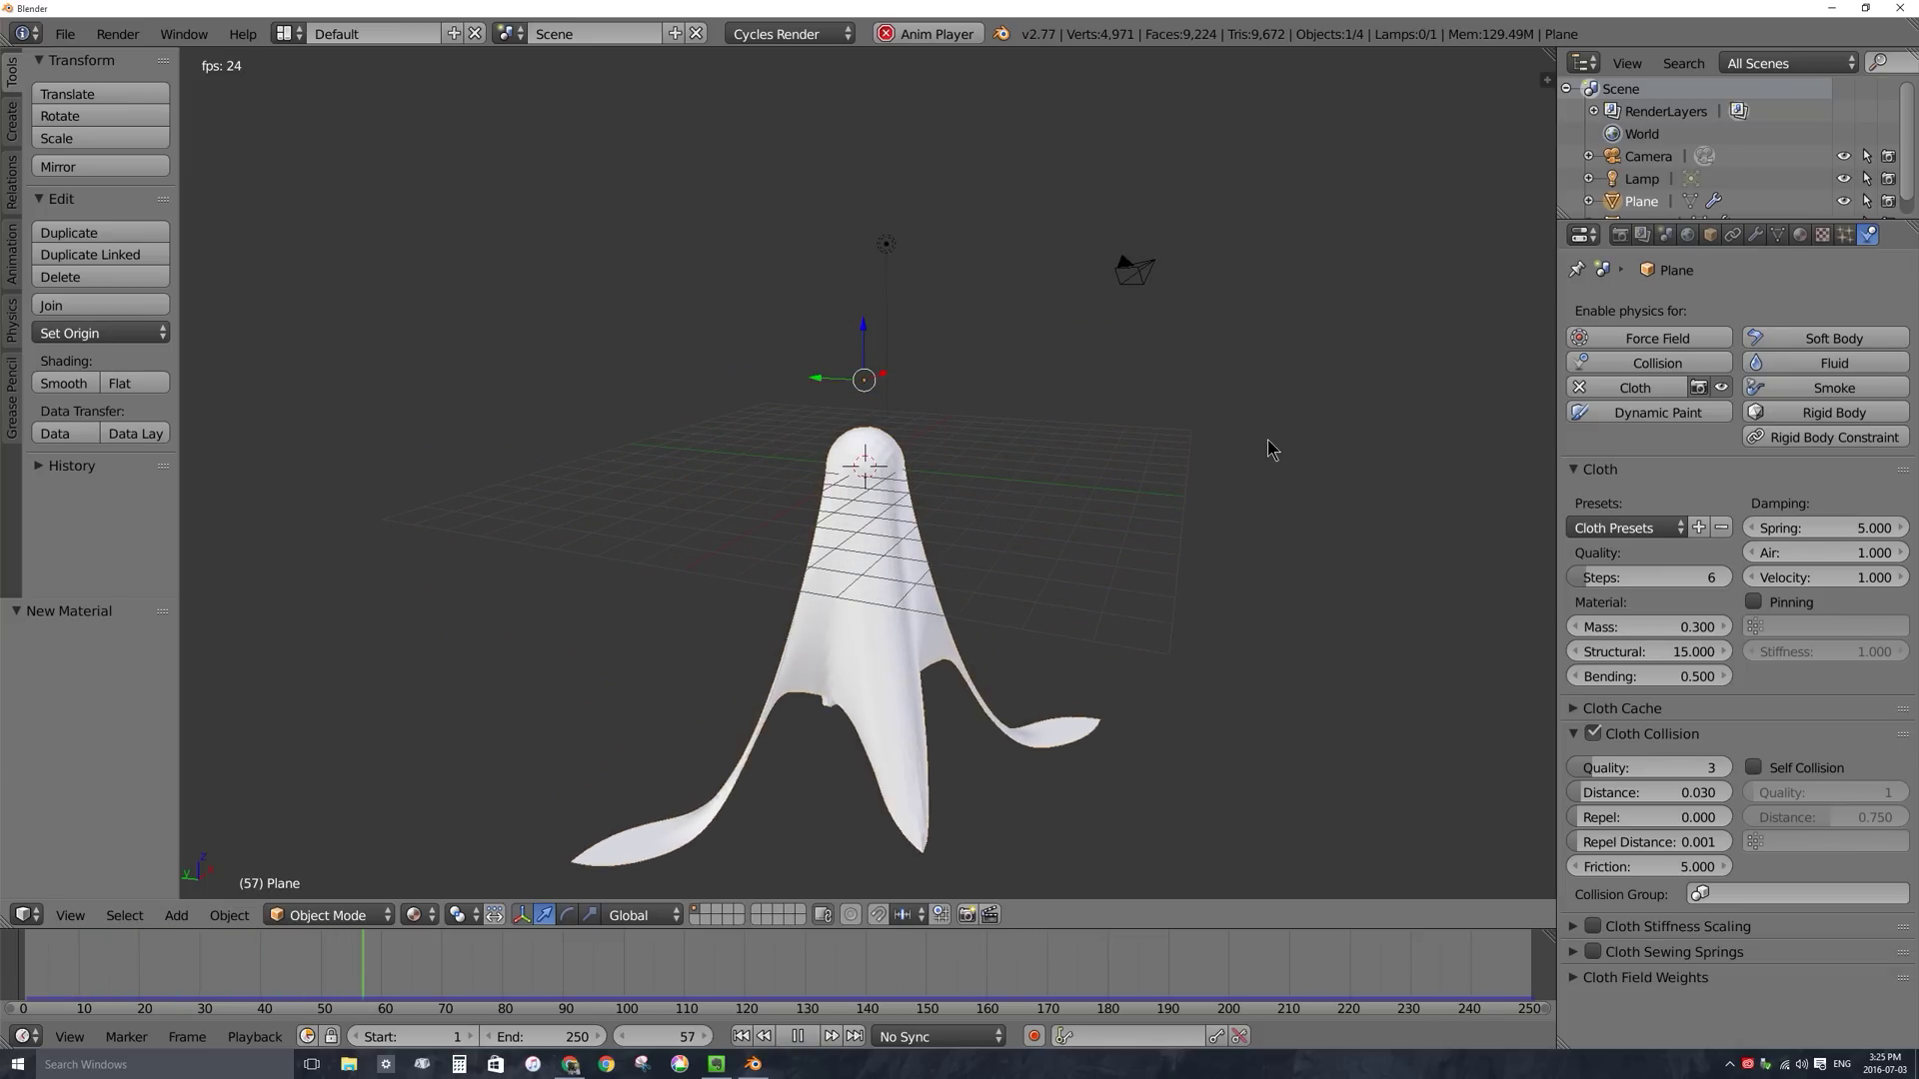
scroll(945, 487, "up", 3)
scroll(1059, 500, "up", 3)
scroll(1045, 489, "down", 4)
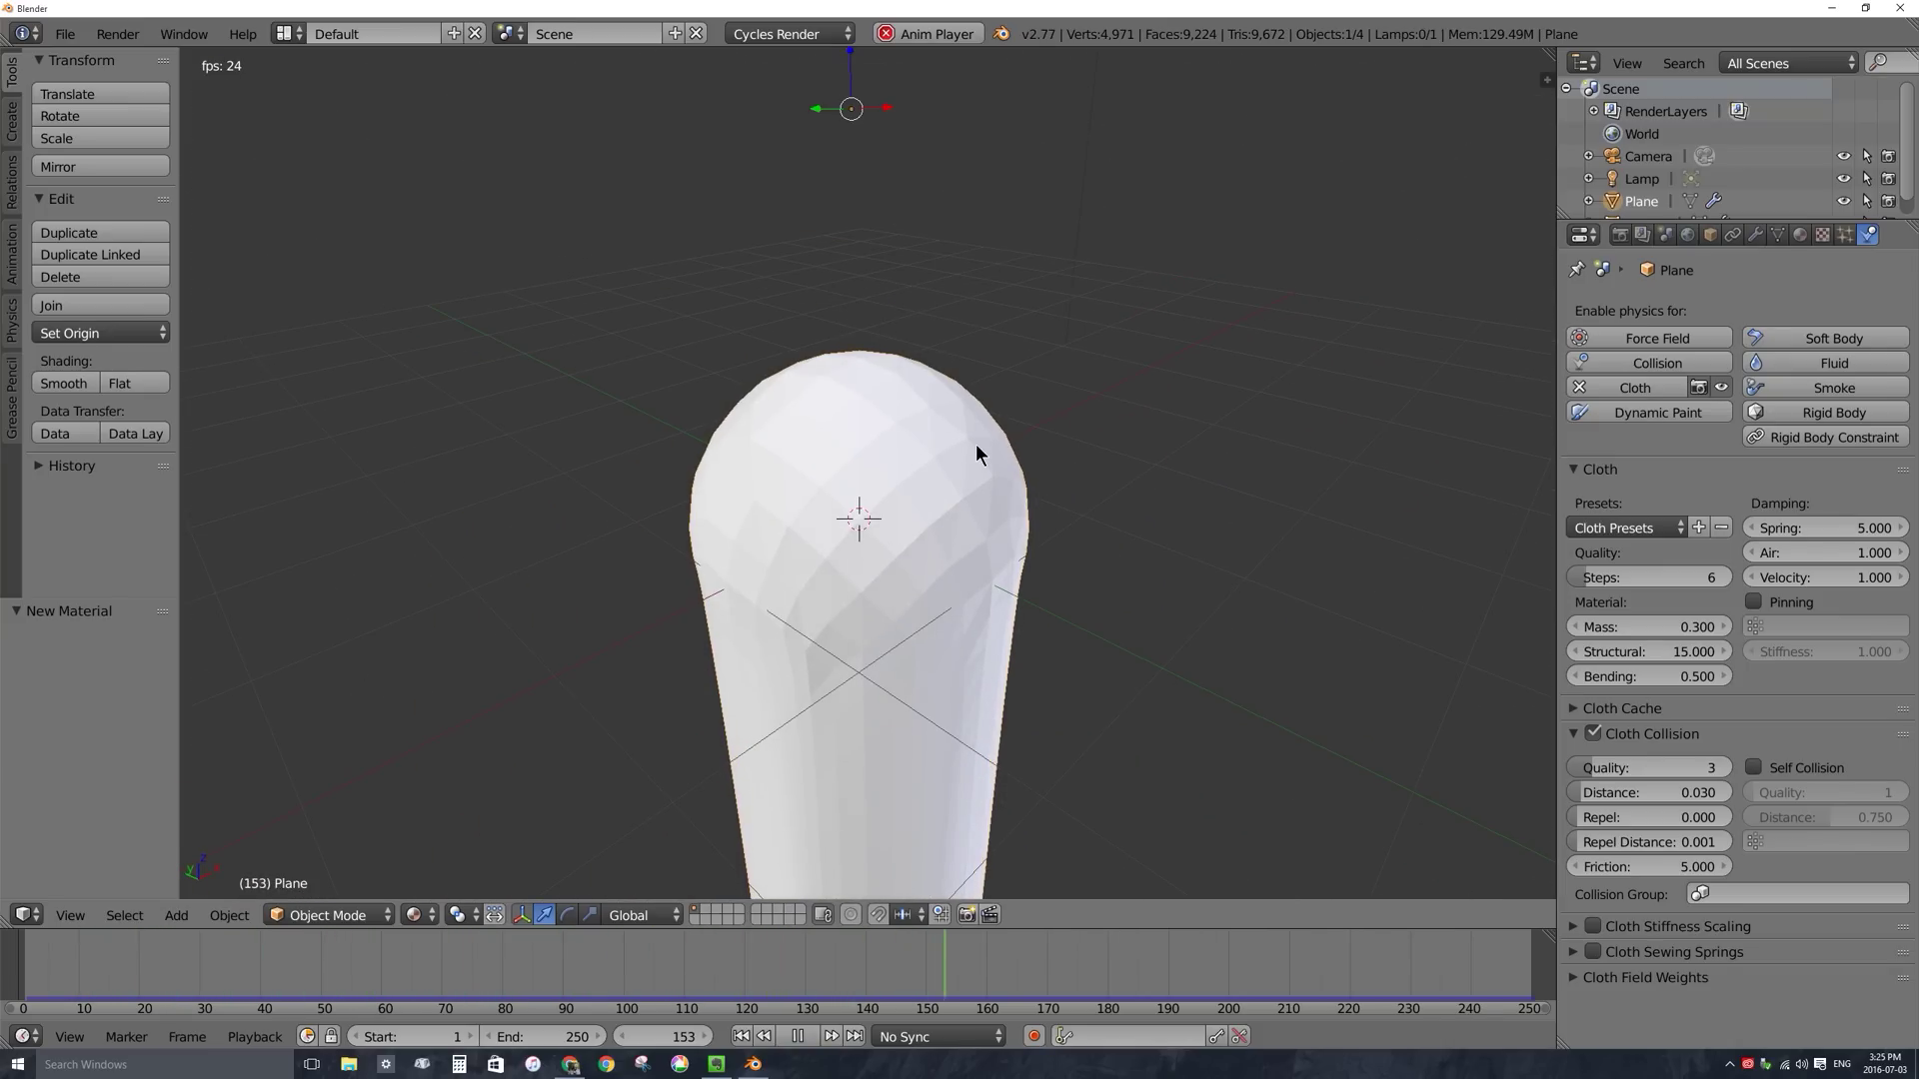
scroll(978, 490, "down", 5)
middle_click_drag(979, 512, 1148, 503)
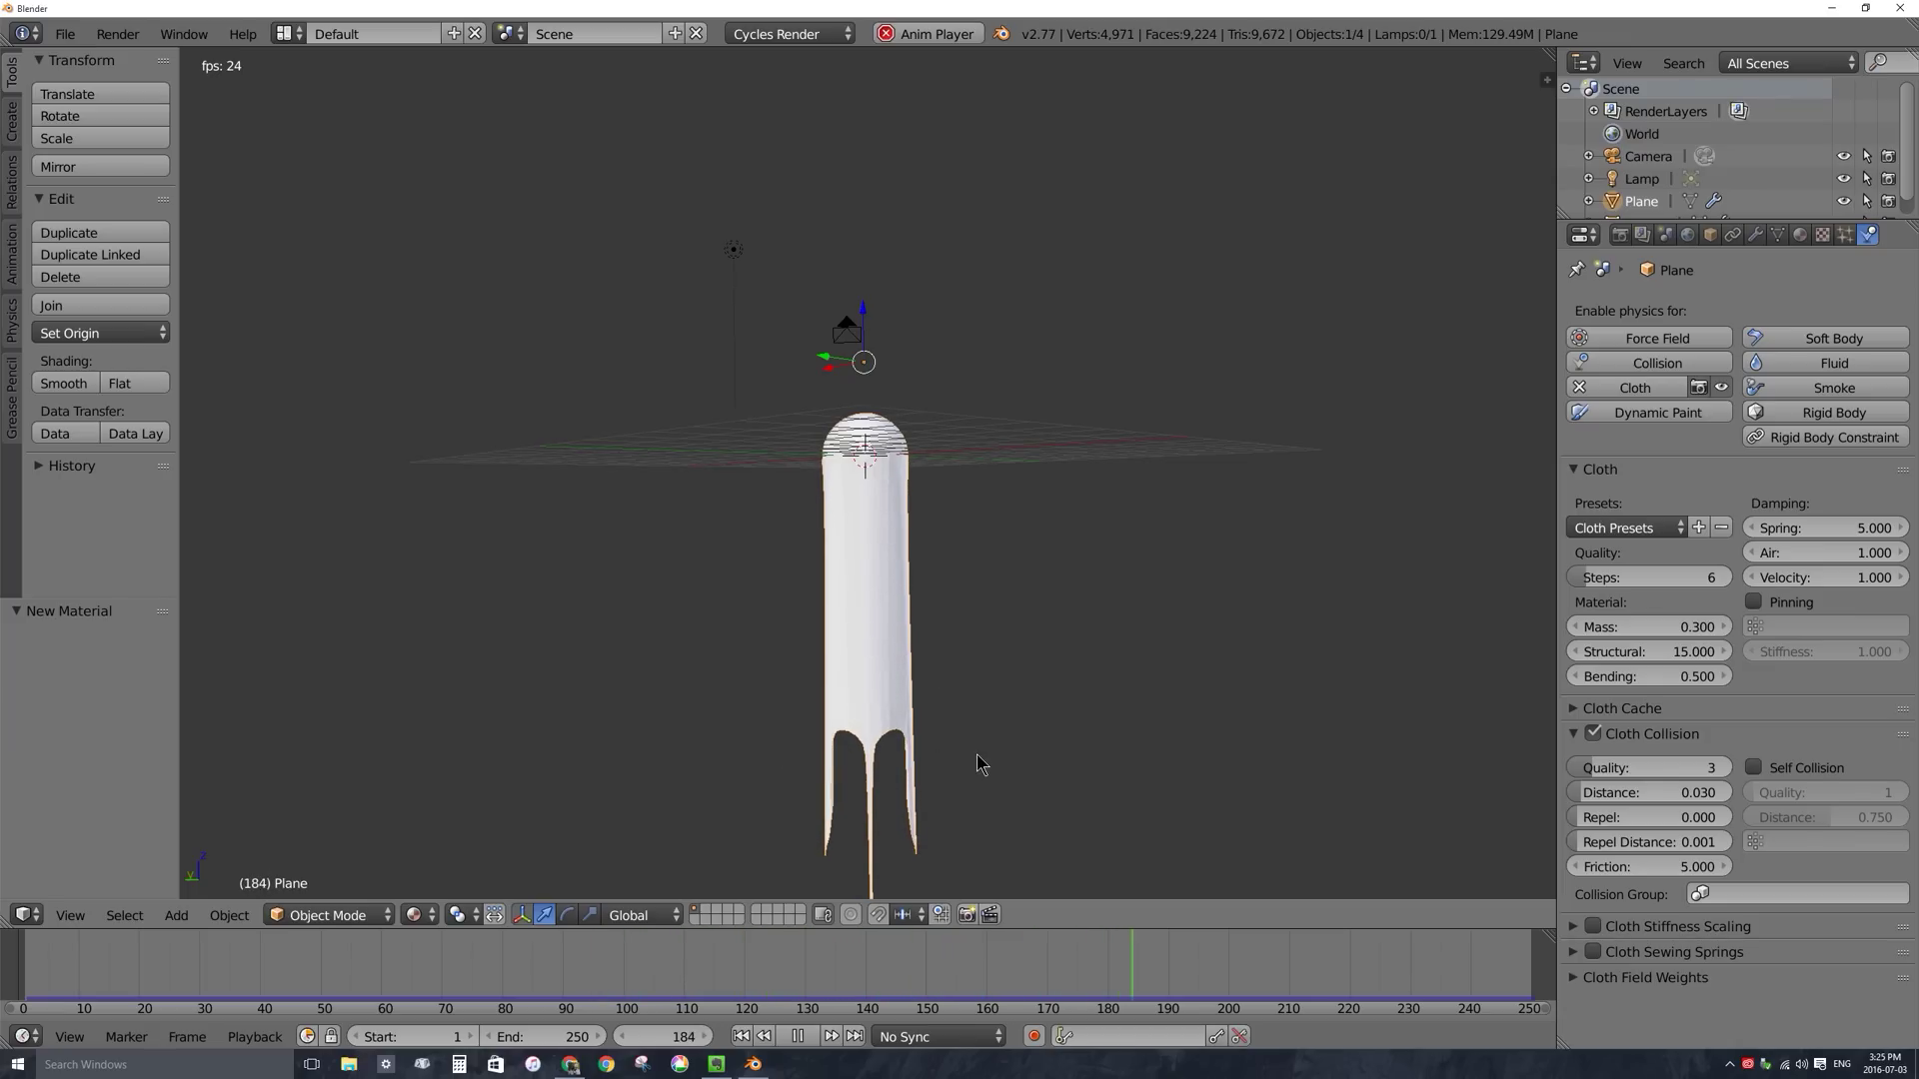
key("Escape")
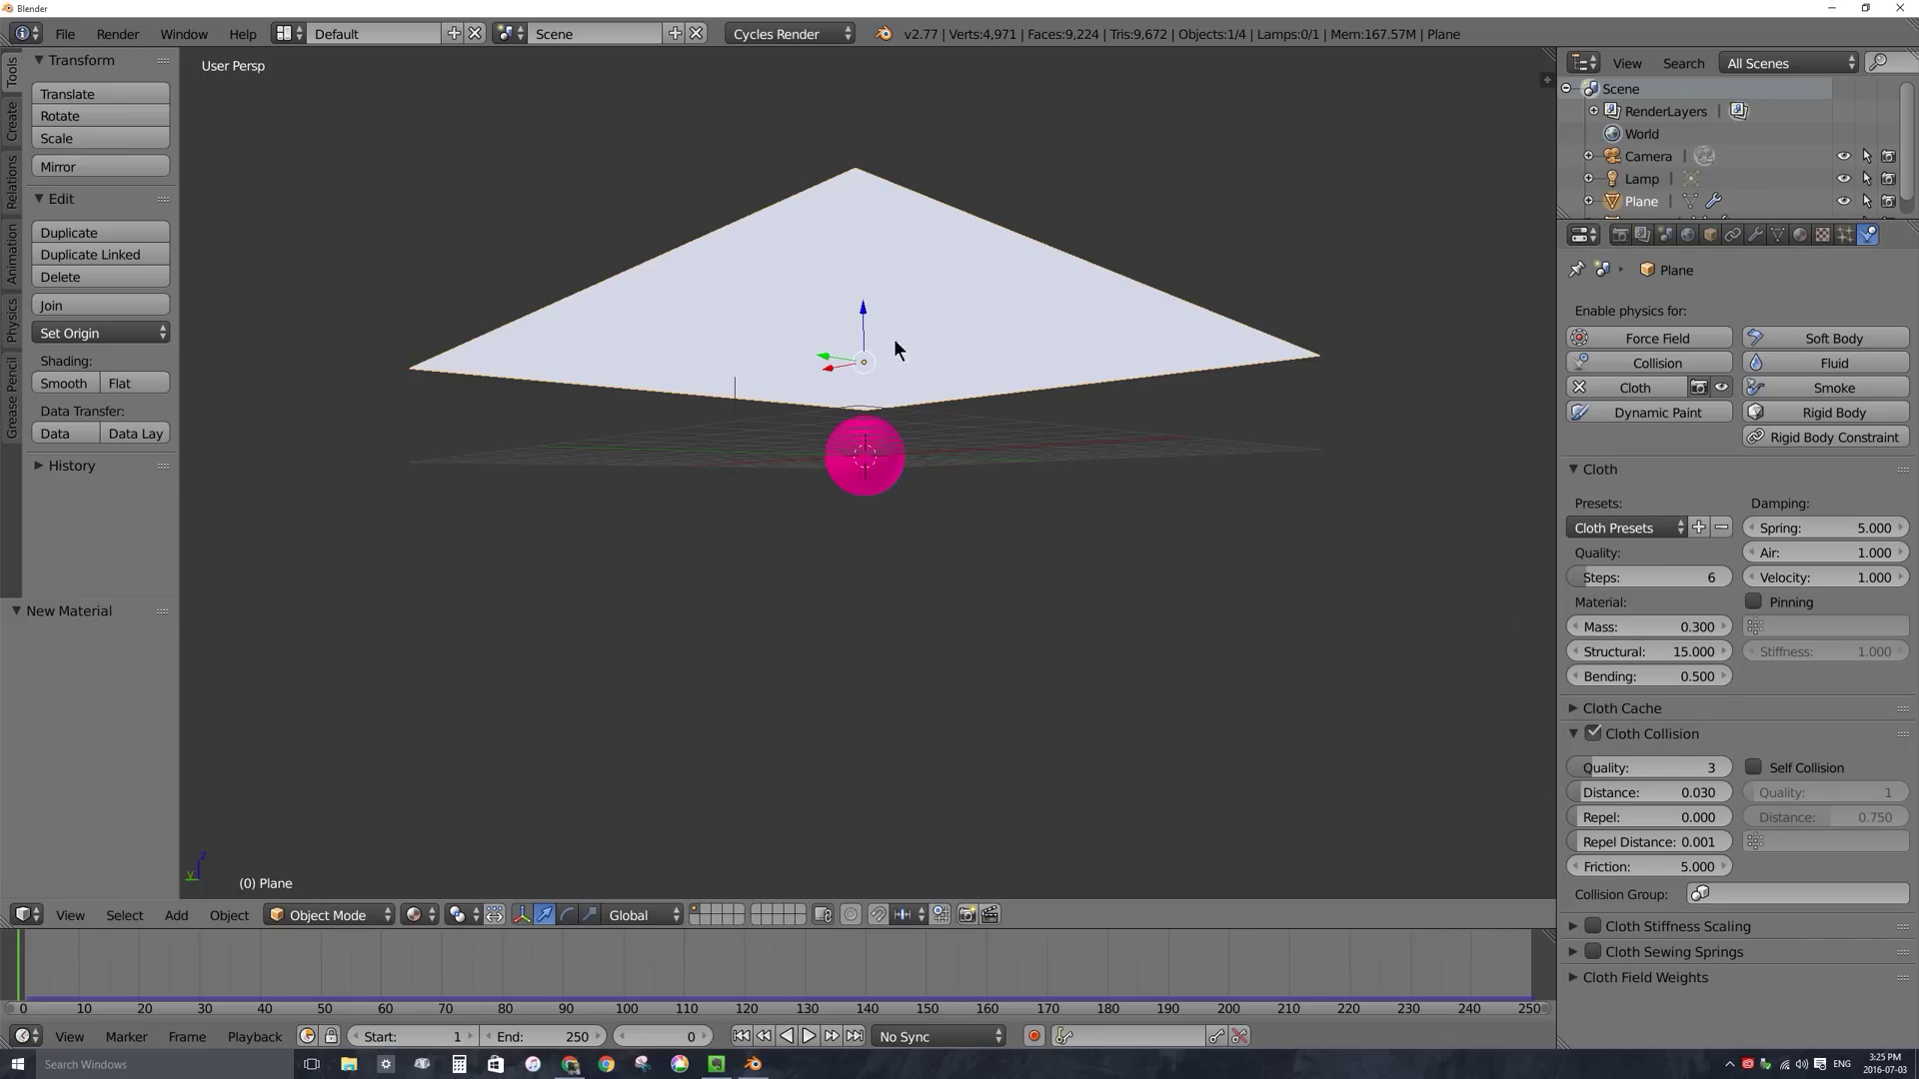
Enable Self Collision for the plane's cloth and set the self collision quality to 2.
left_click(1755, 768)
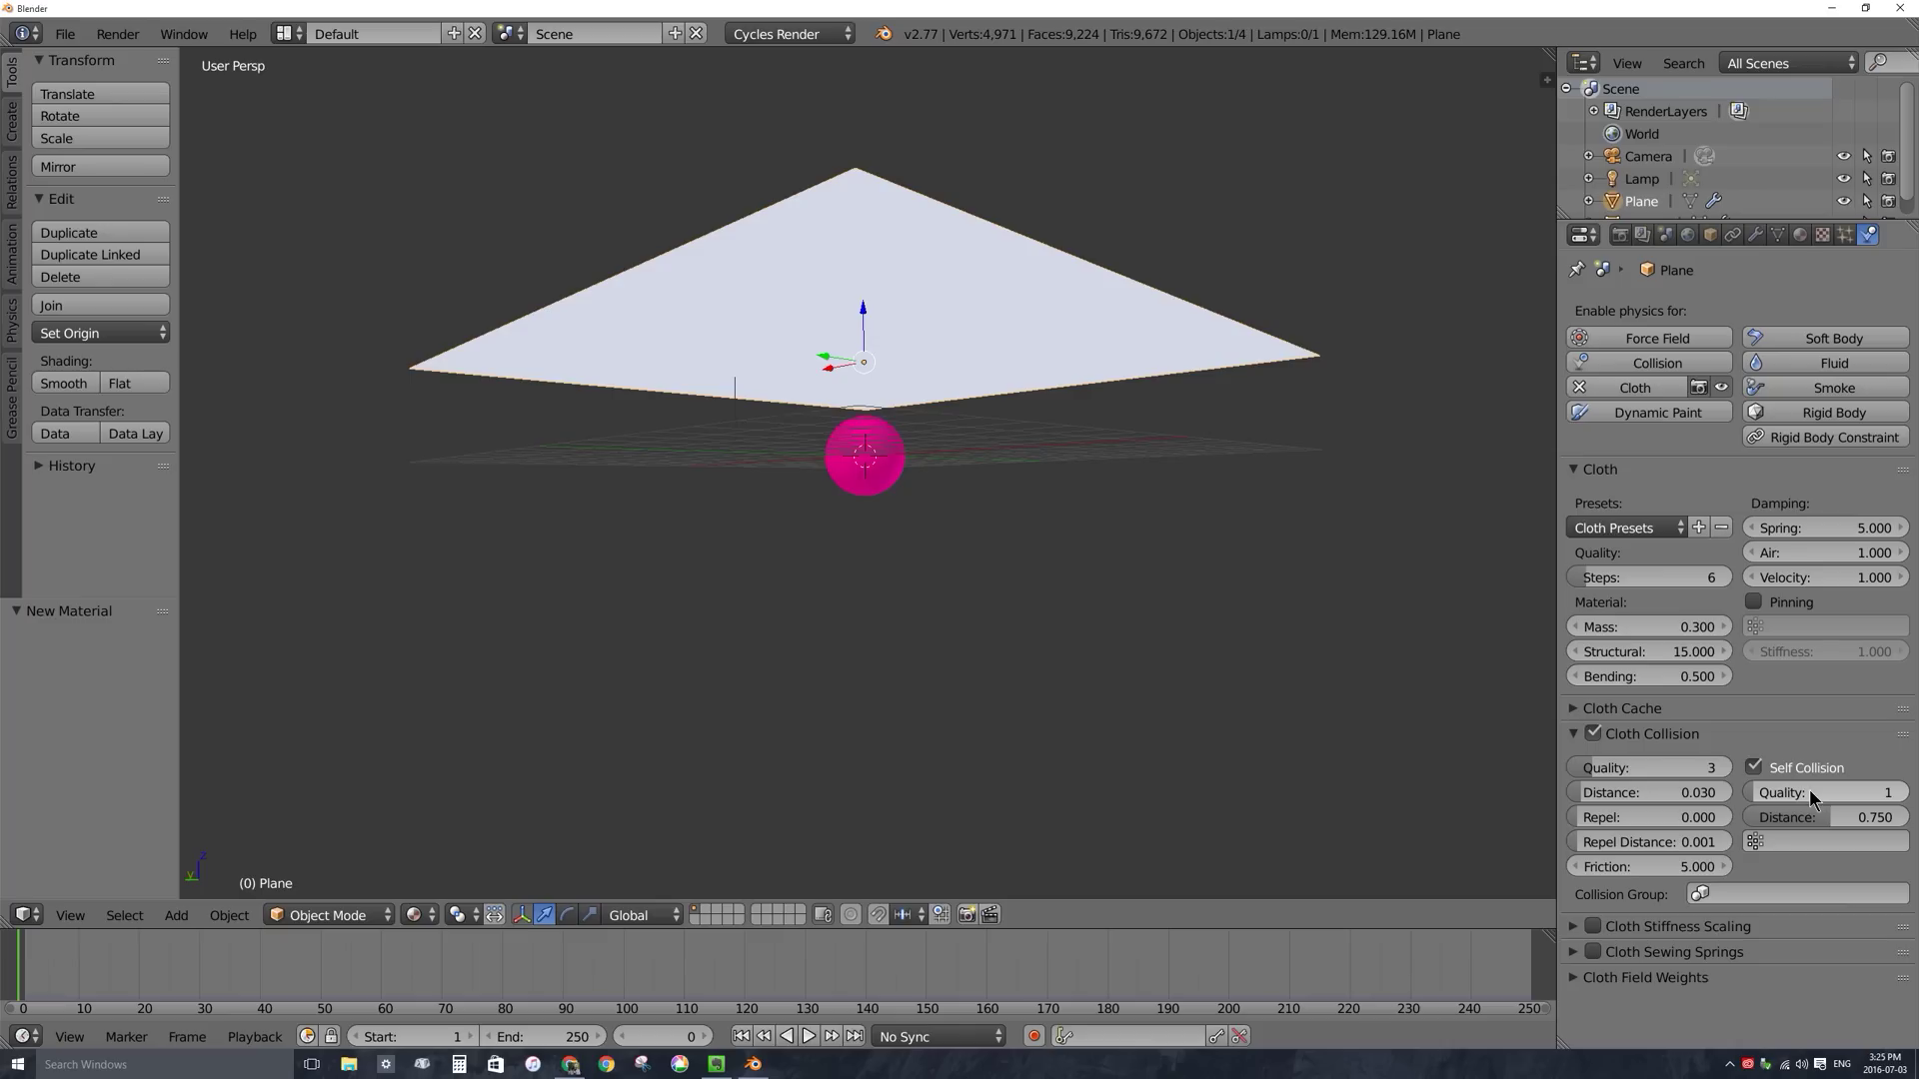
left_click(1794, 793)
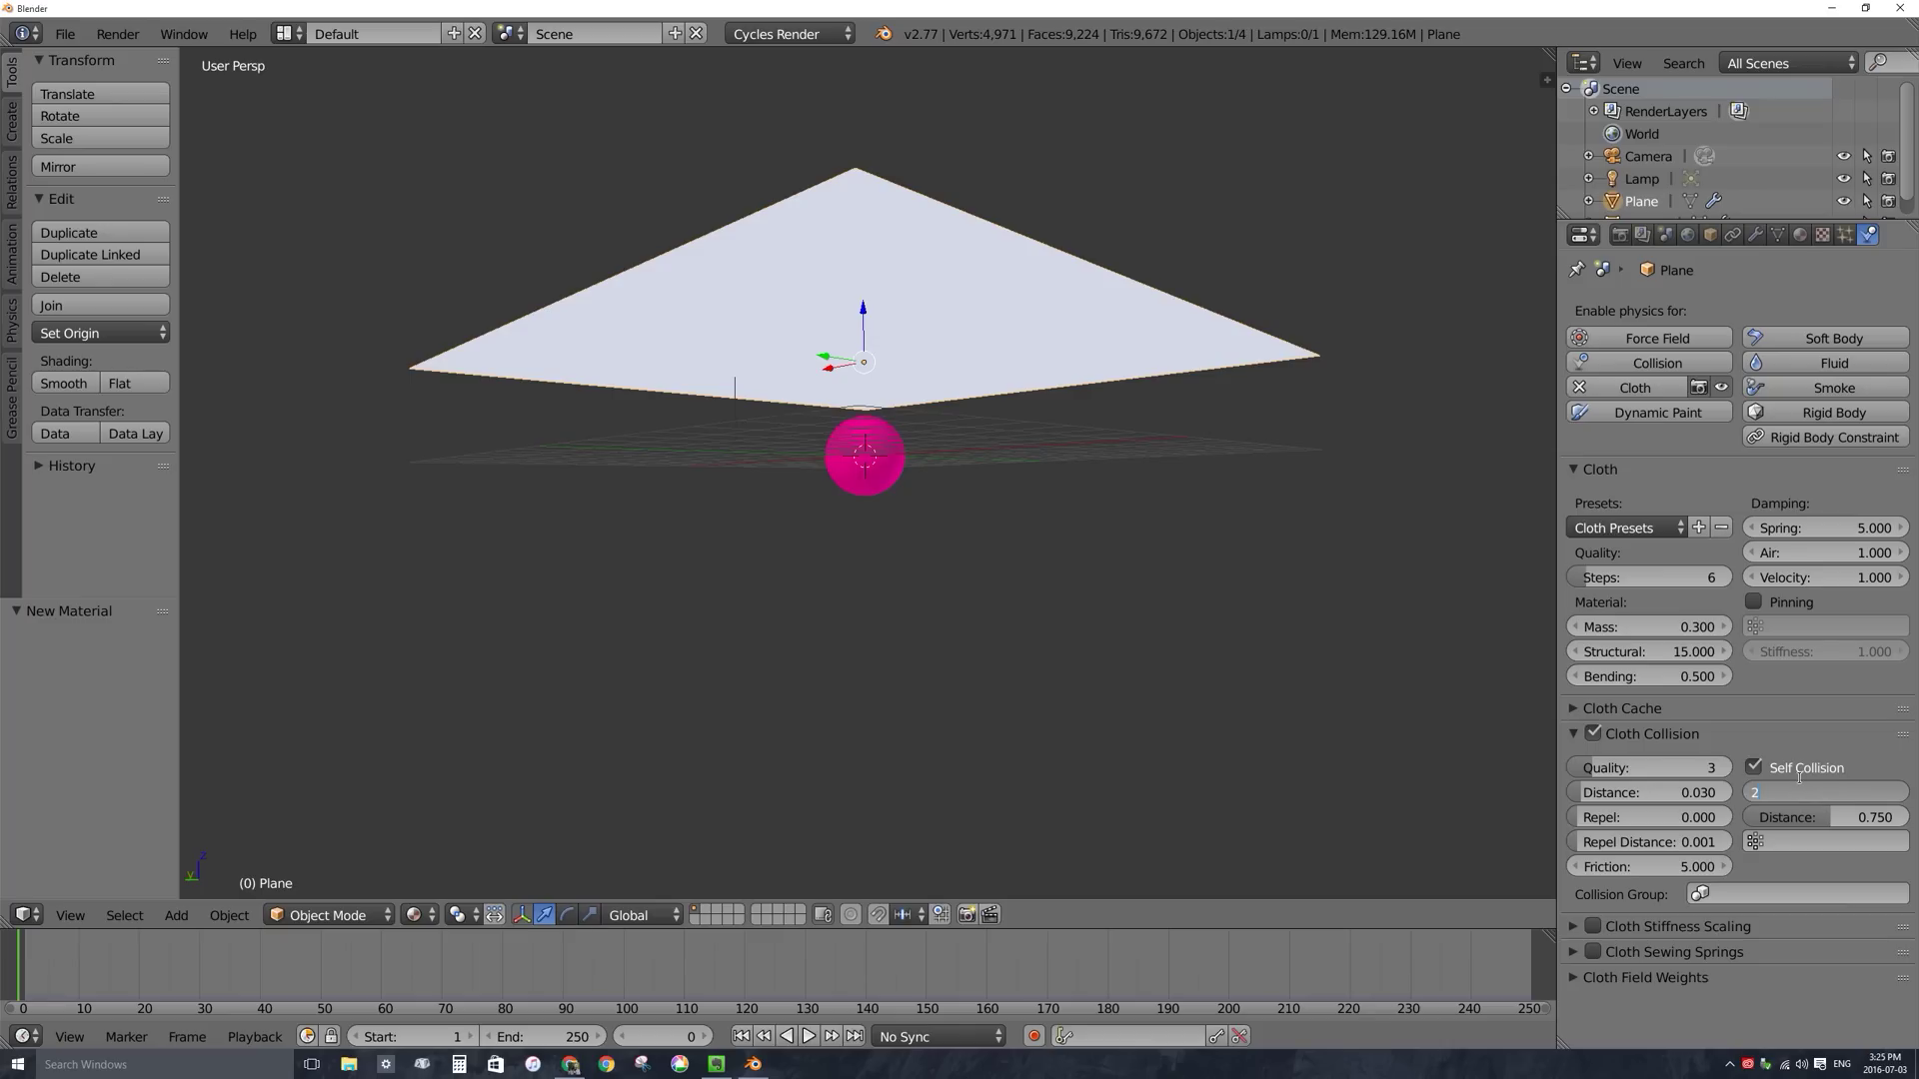
type("2")
key("Return")
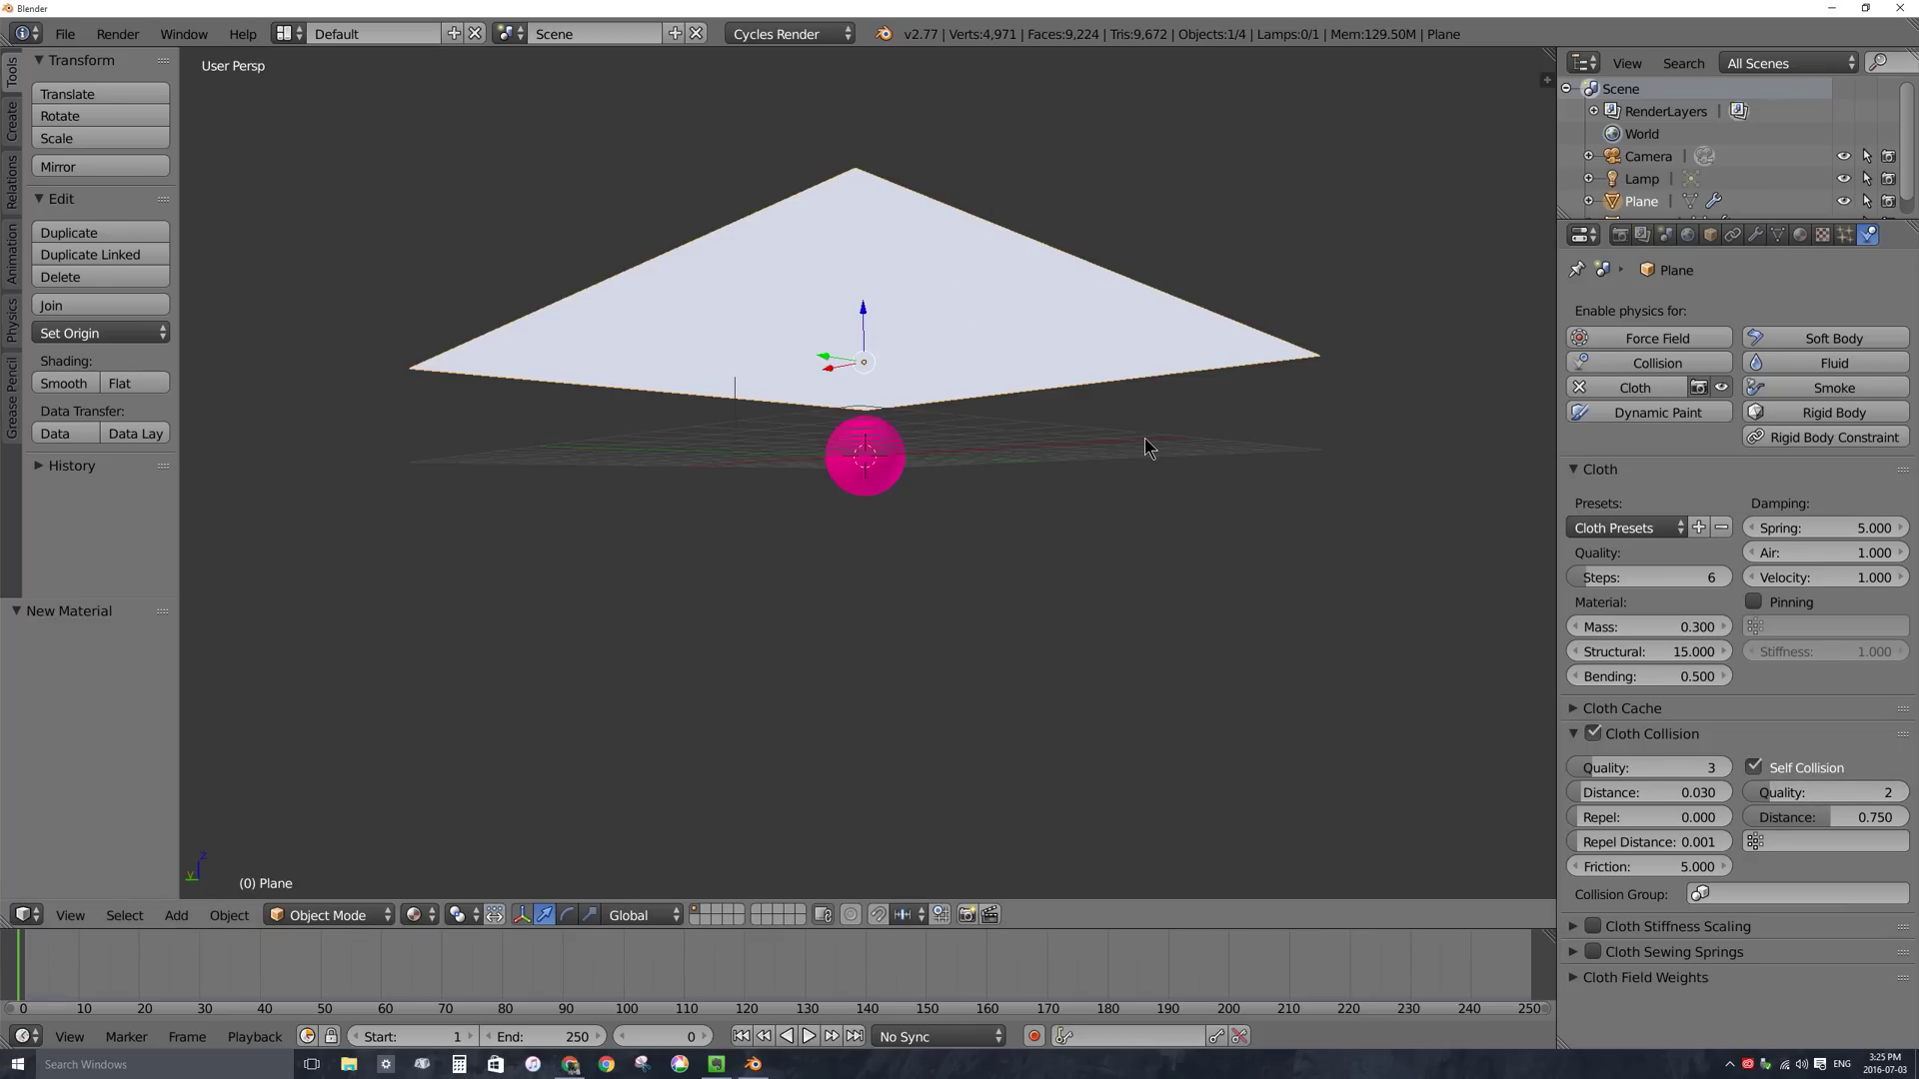
Play the self-colliding cloth simulation from frame 0 and examine its folds from several sides.
key("KP_8")
key("KP_8")
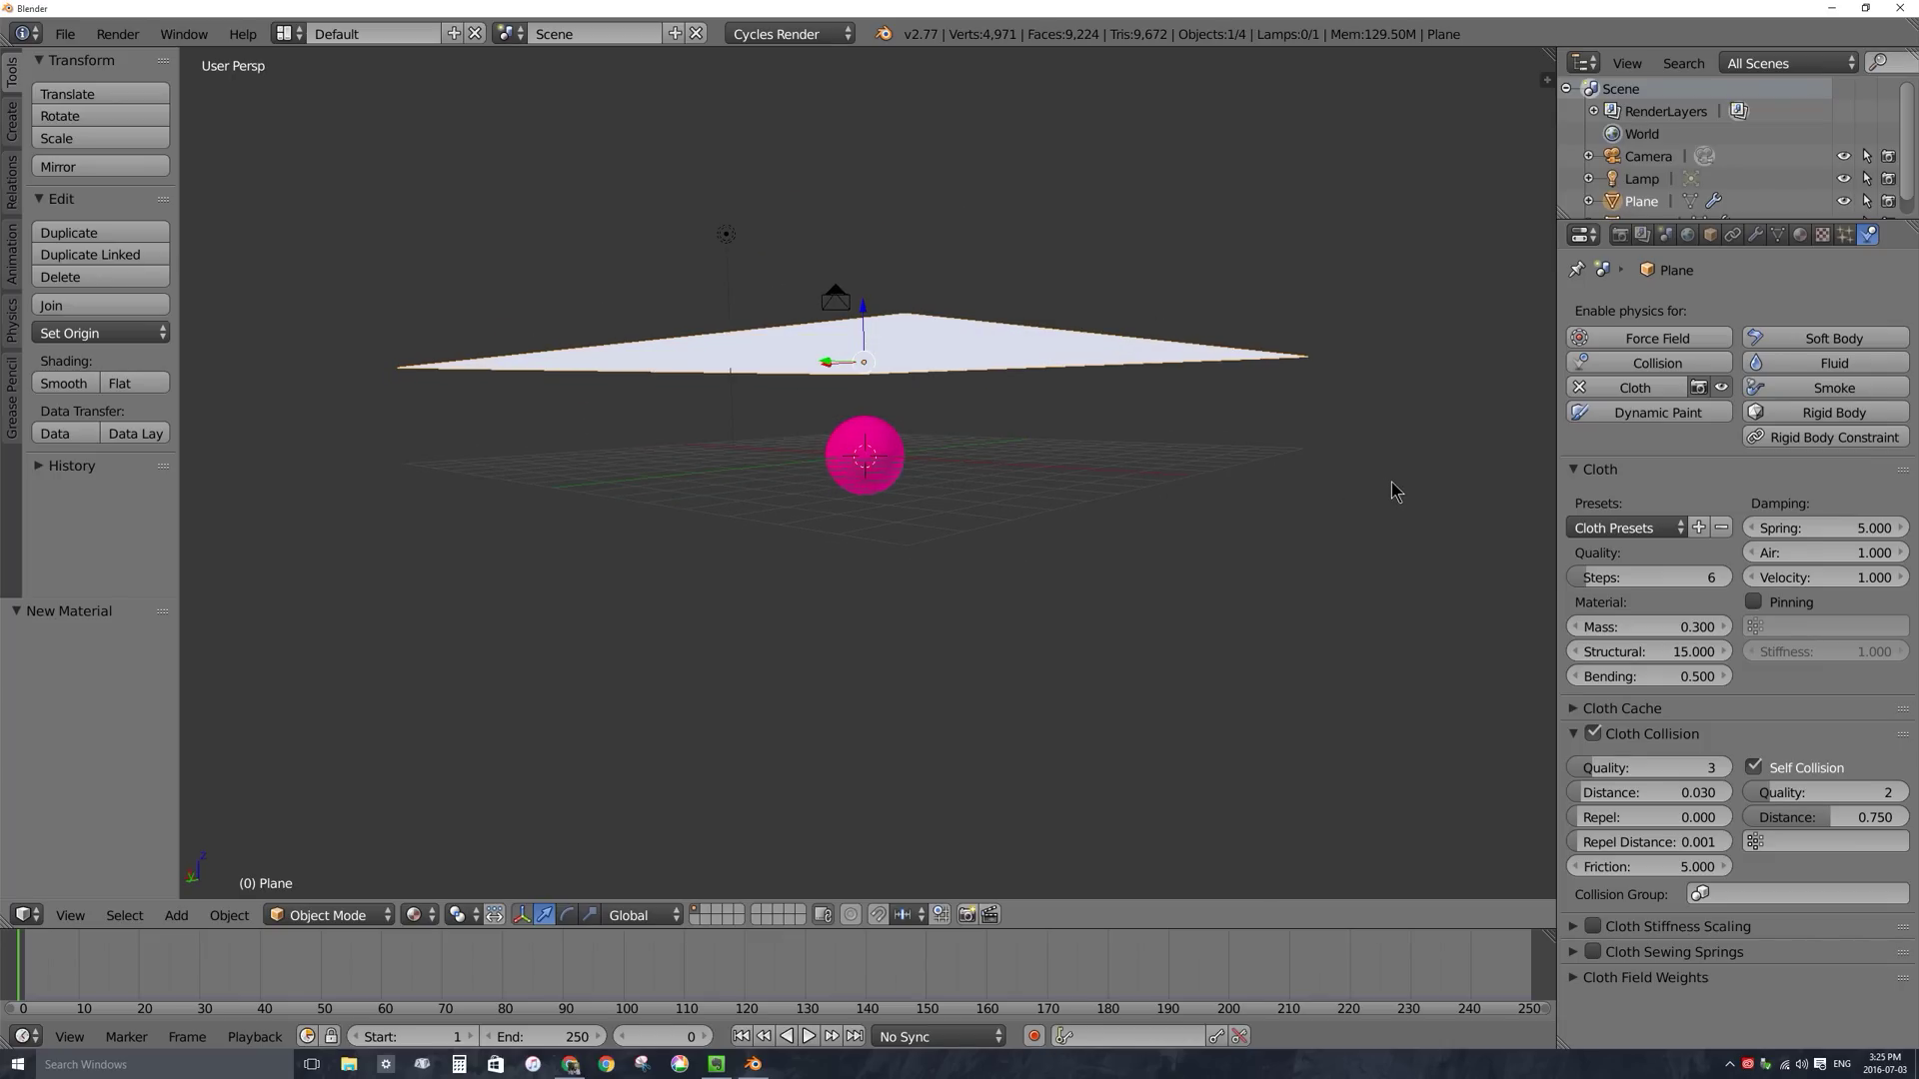
key("alt+a")
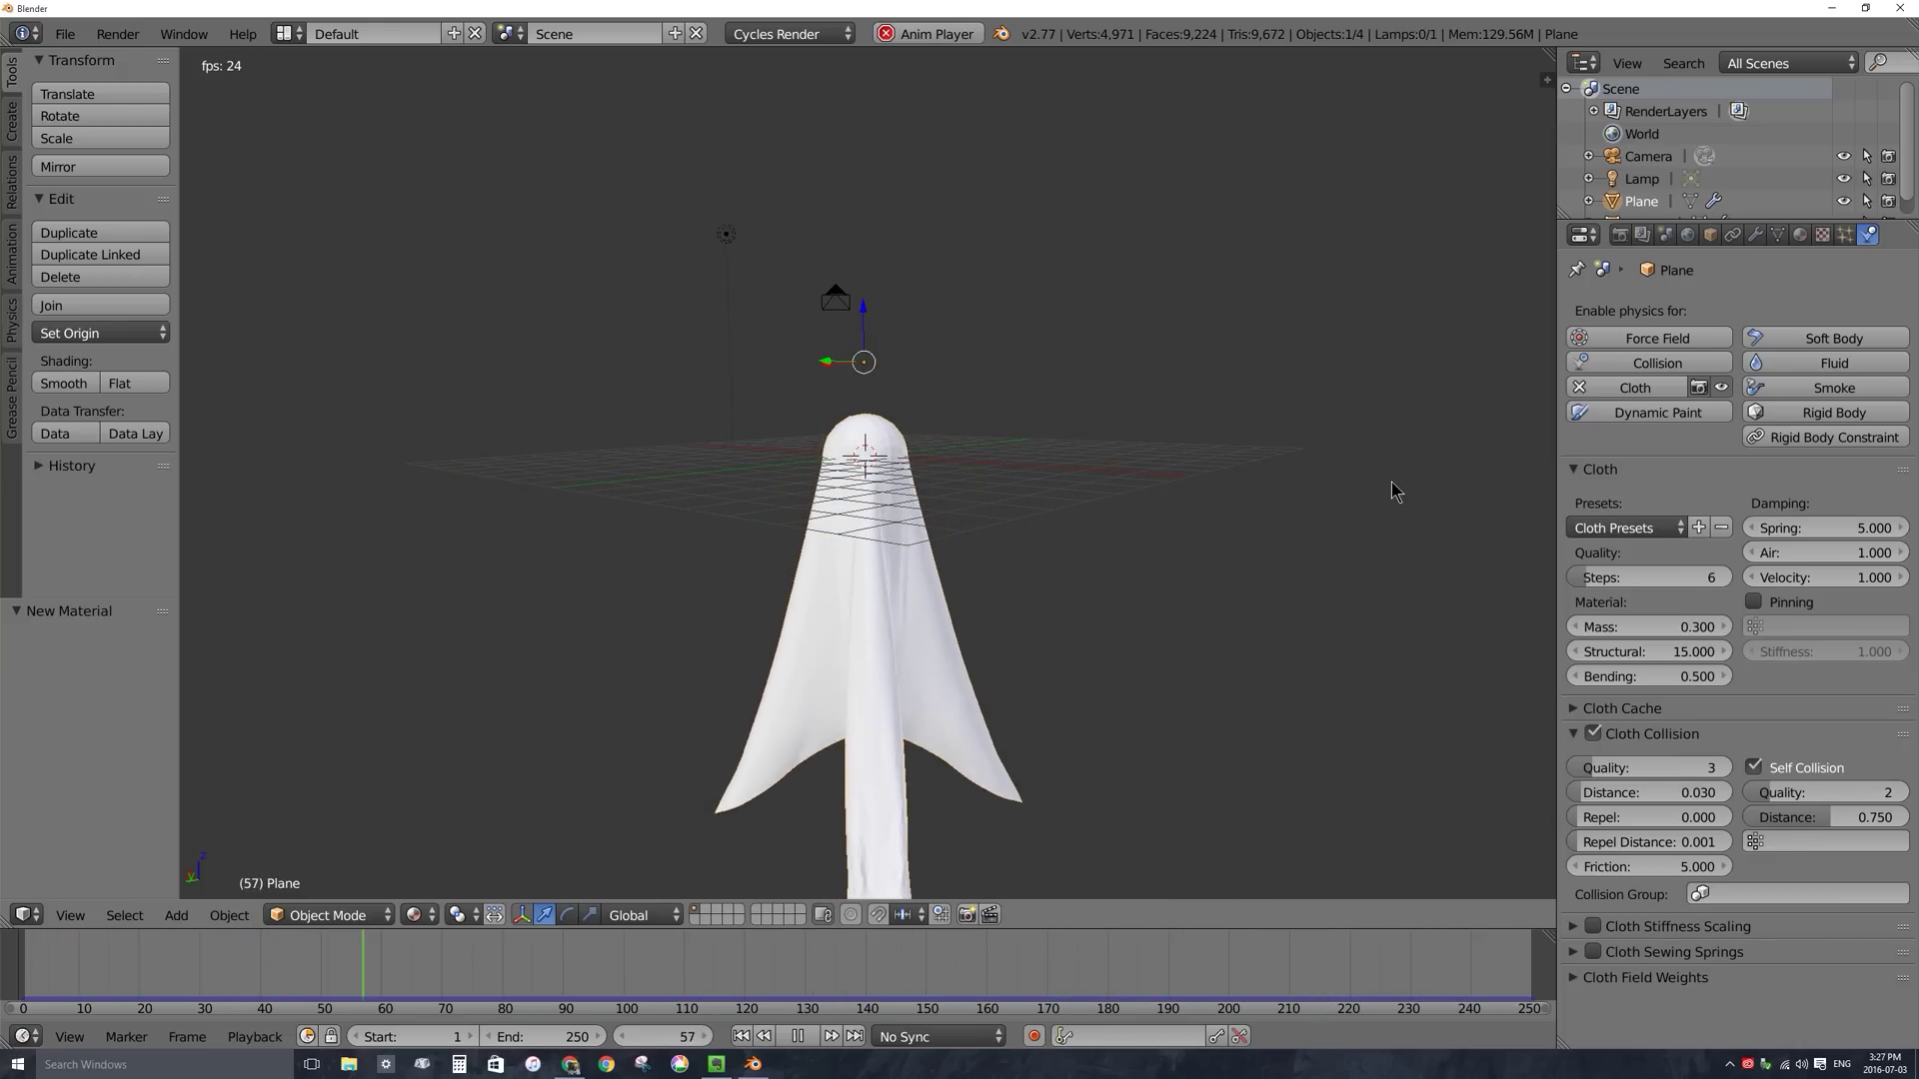
middle_click_drag(892, 532, 902, 710)
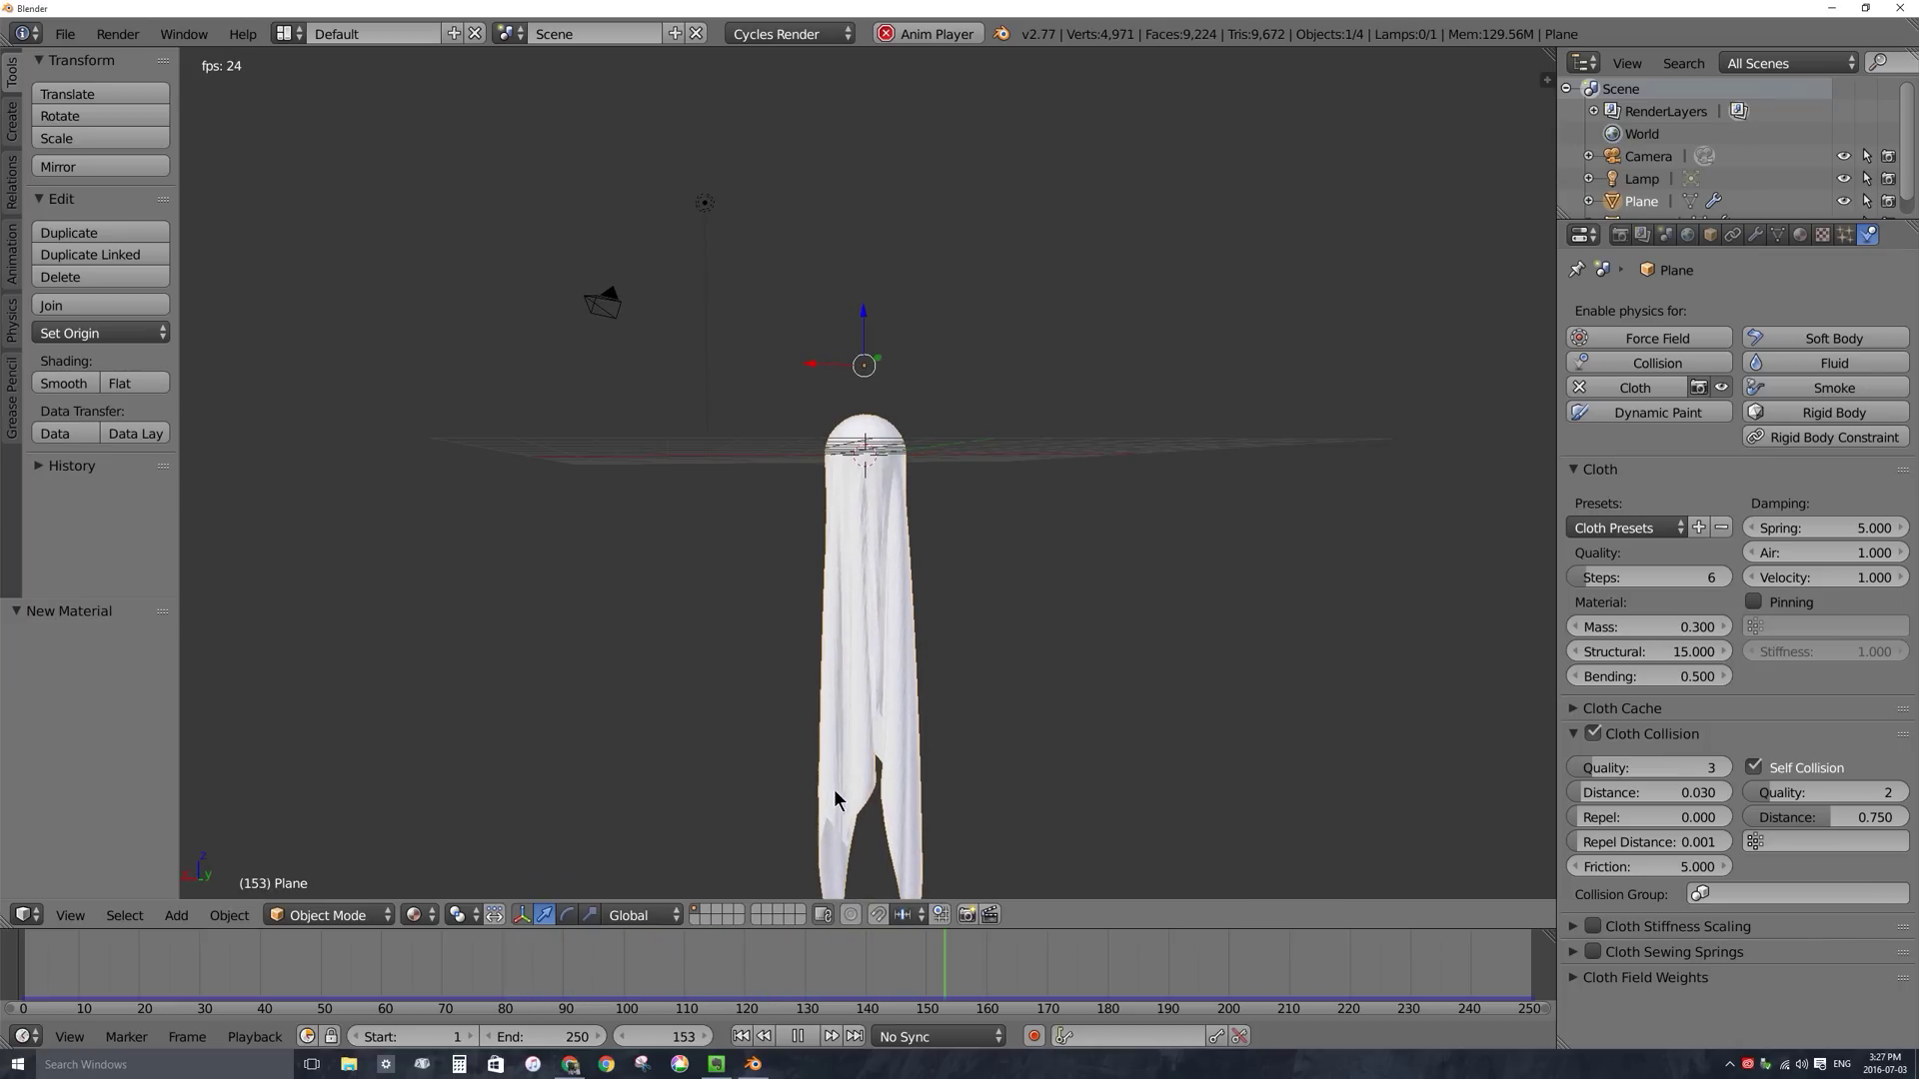
middle_click_drag(1076, 543, 910, 744)
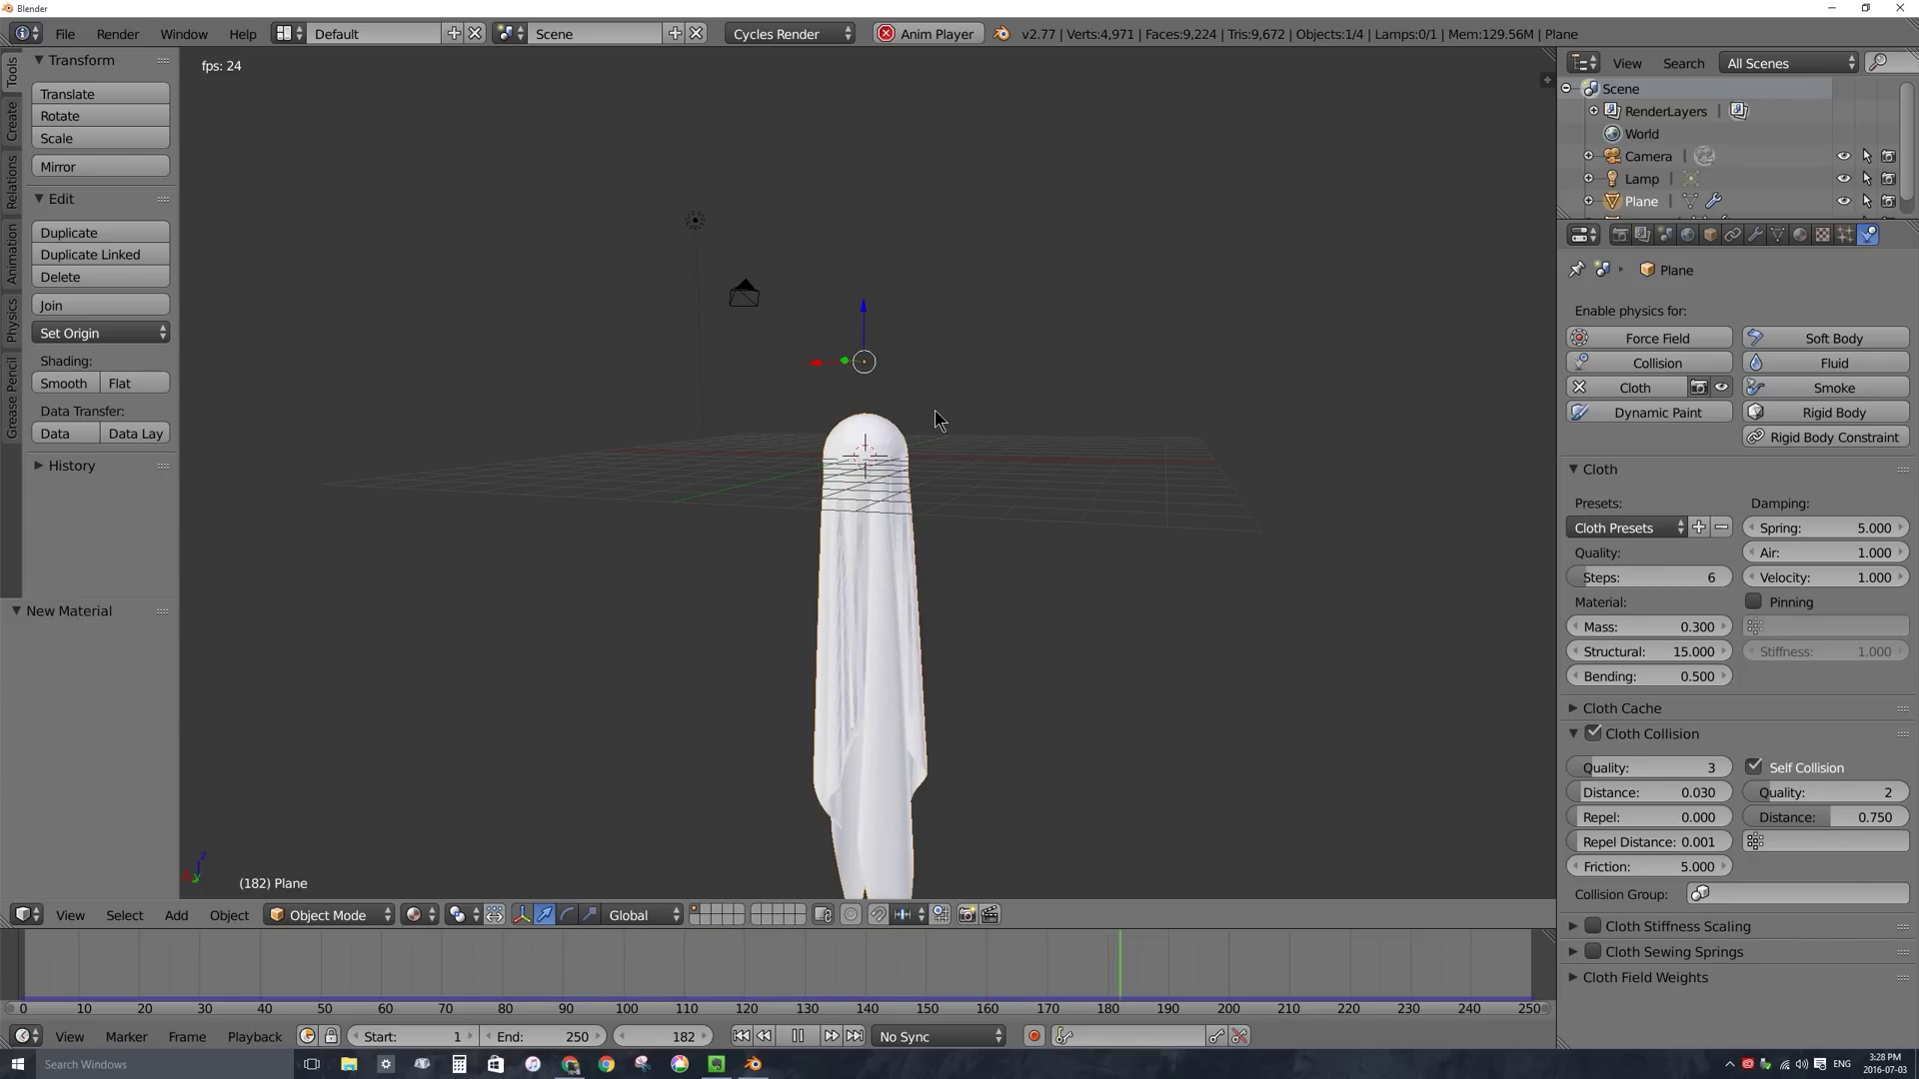
key("Escape")
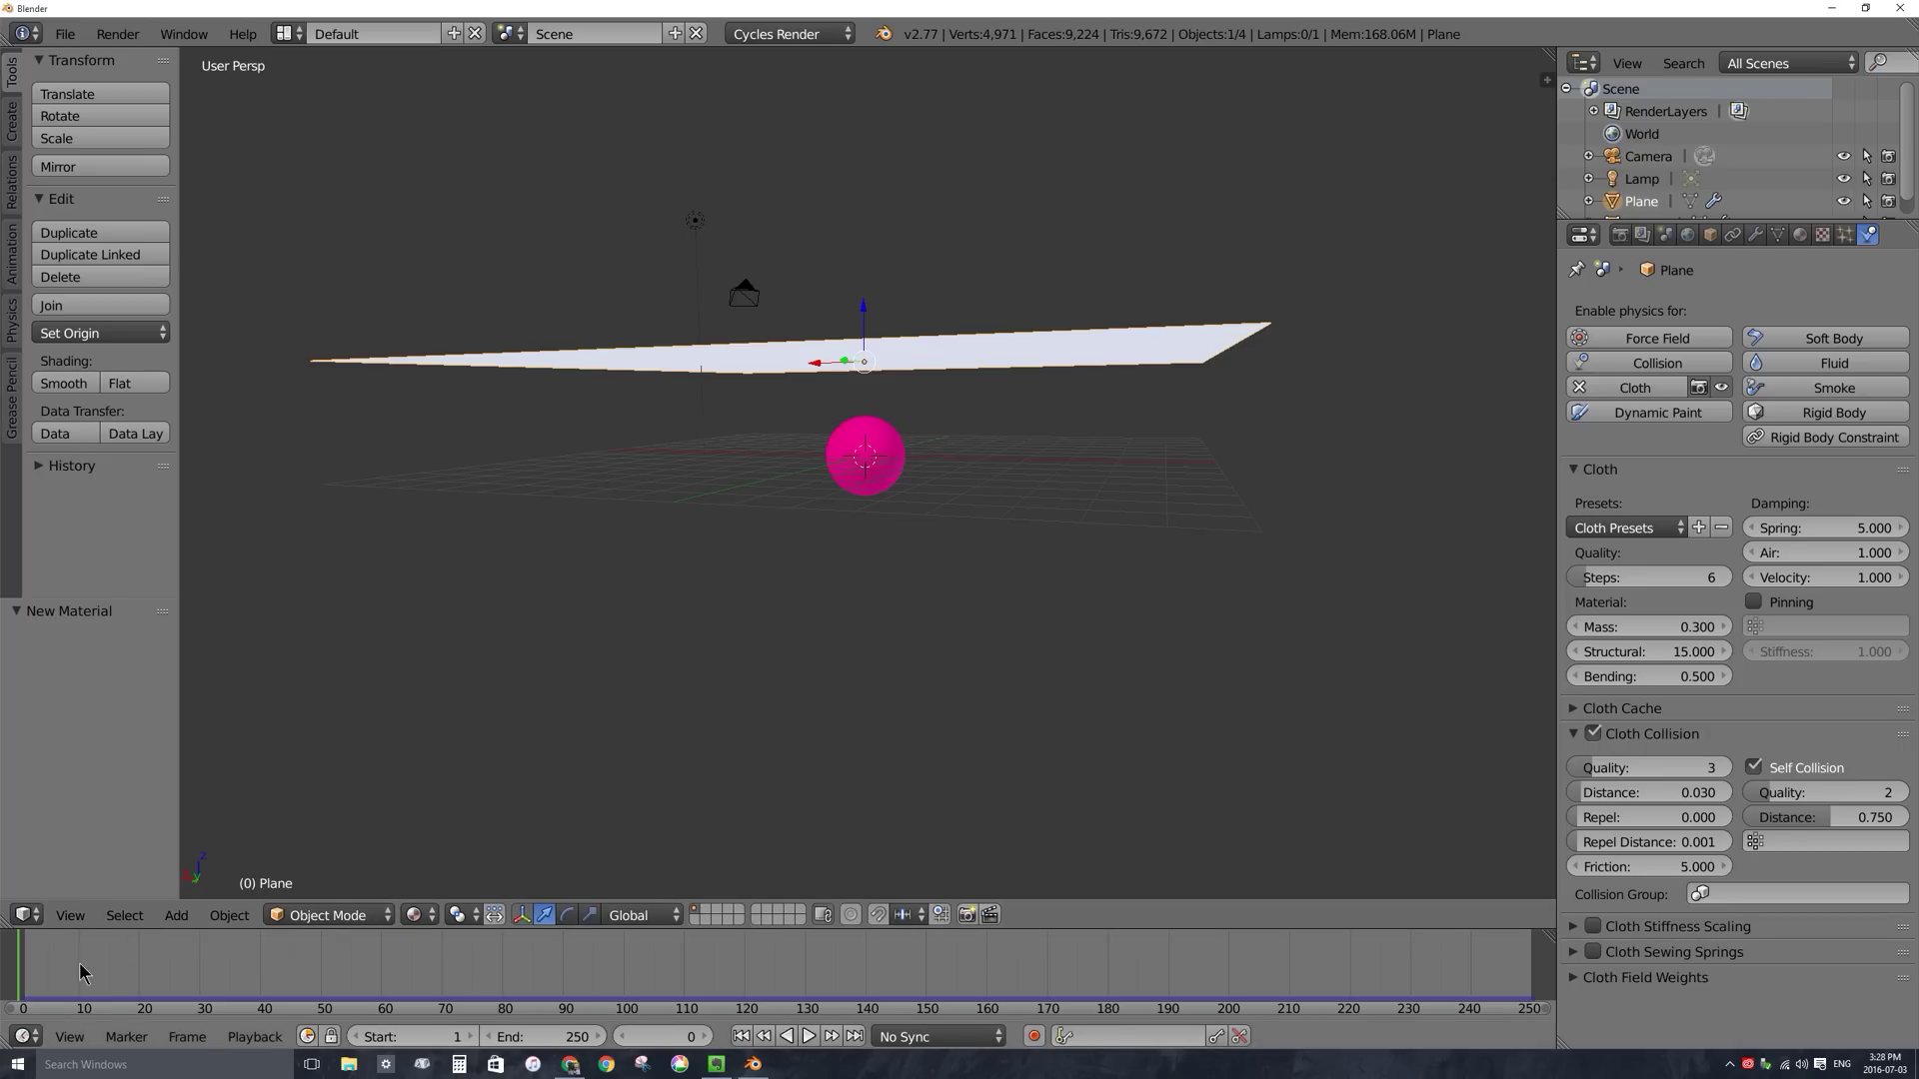
Scrub the timeline through the cached frames and replay the drape to check the cached simulation.
left_click_drag(79, 971, 720, 998)
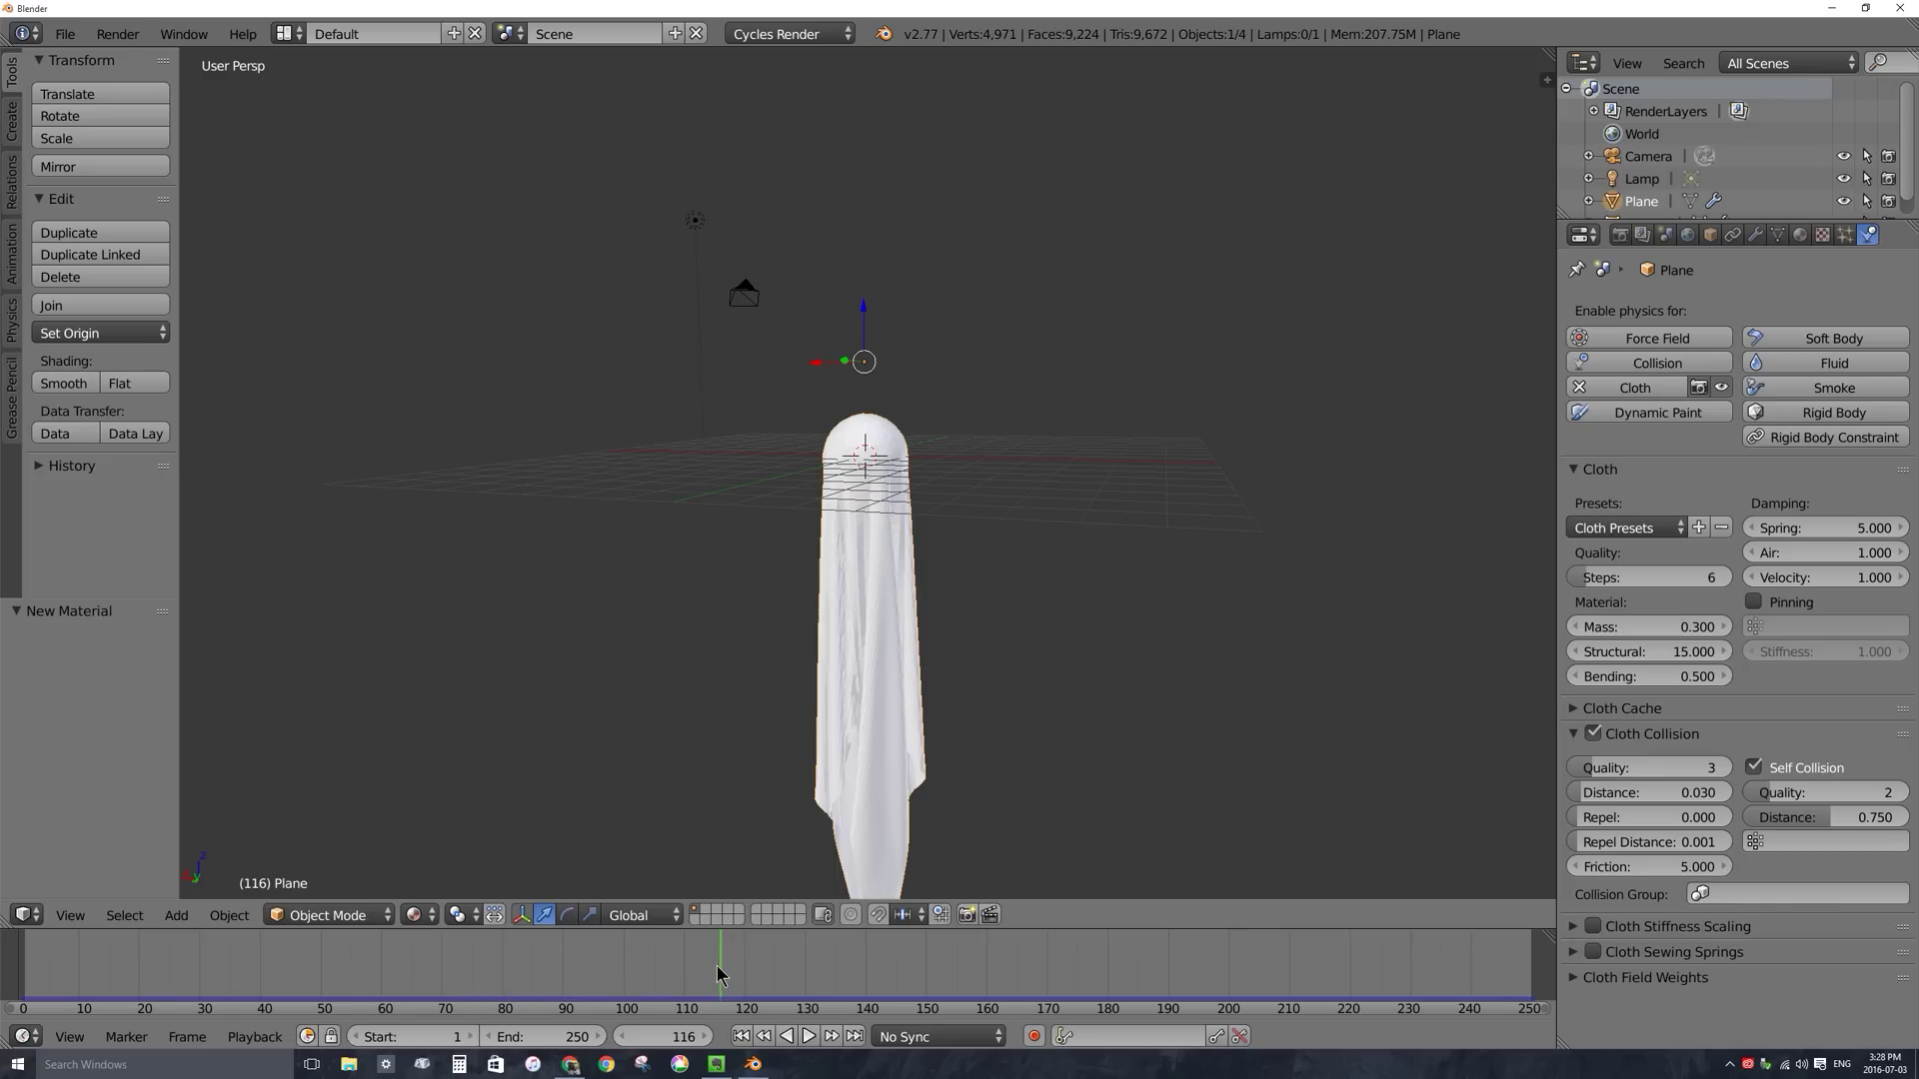
left_click_drag(720, 975, 222, 969)
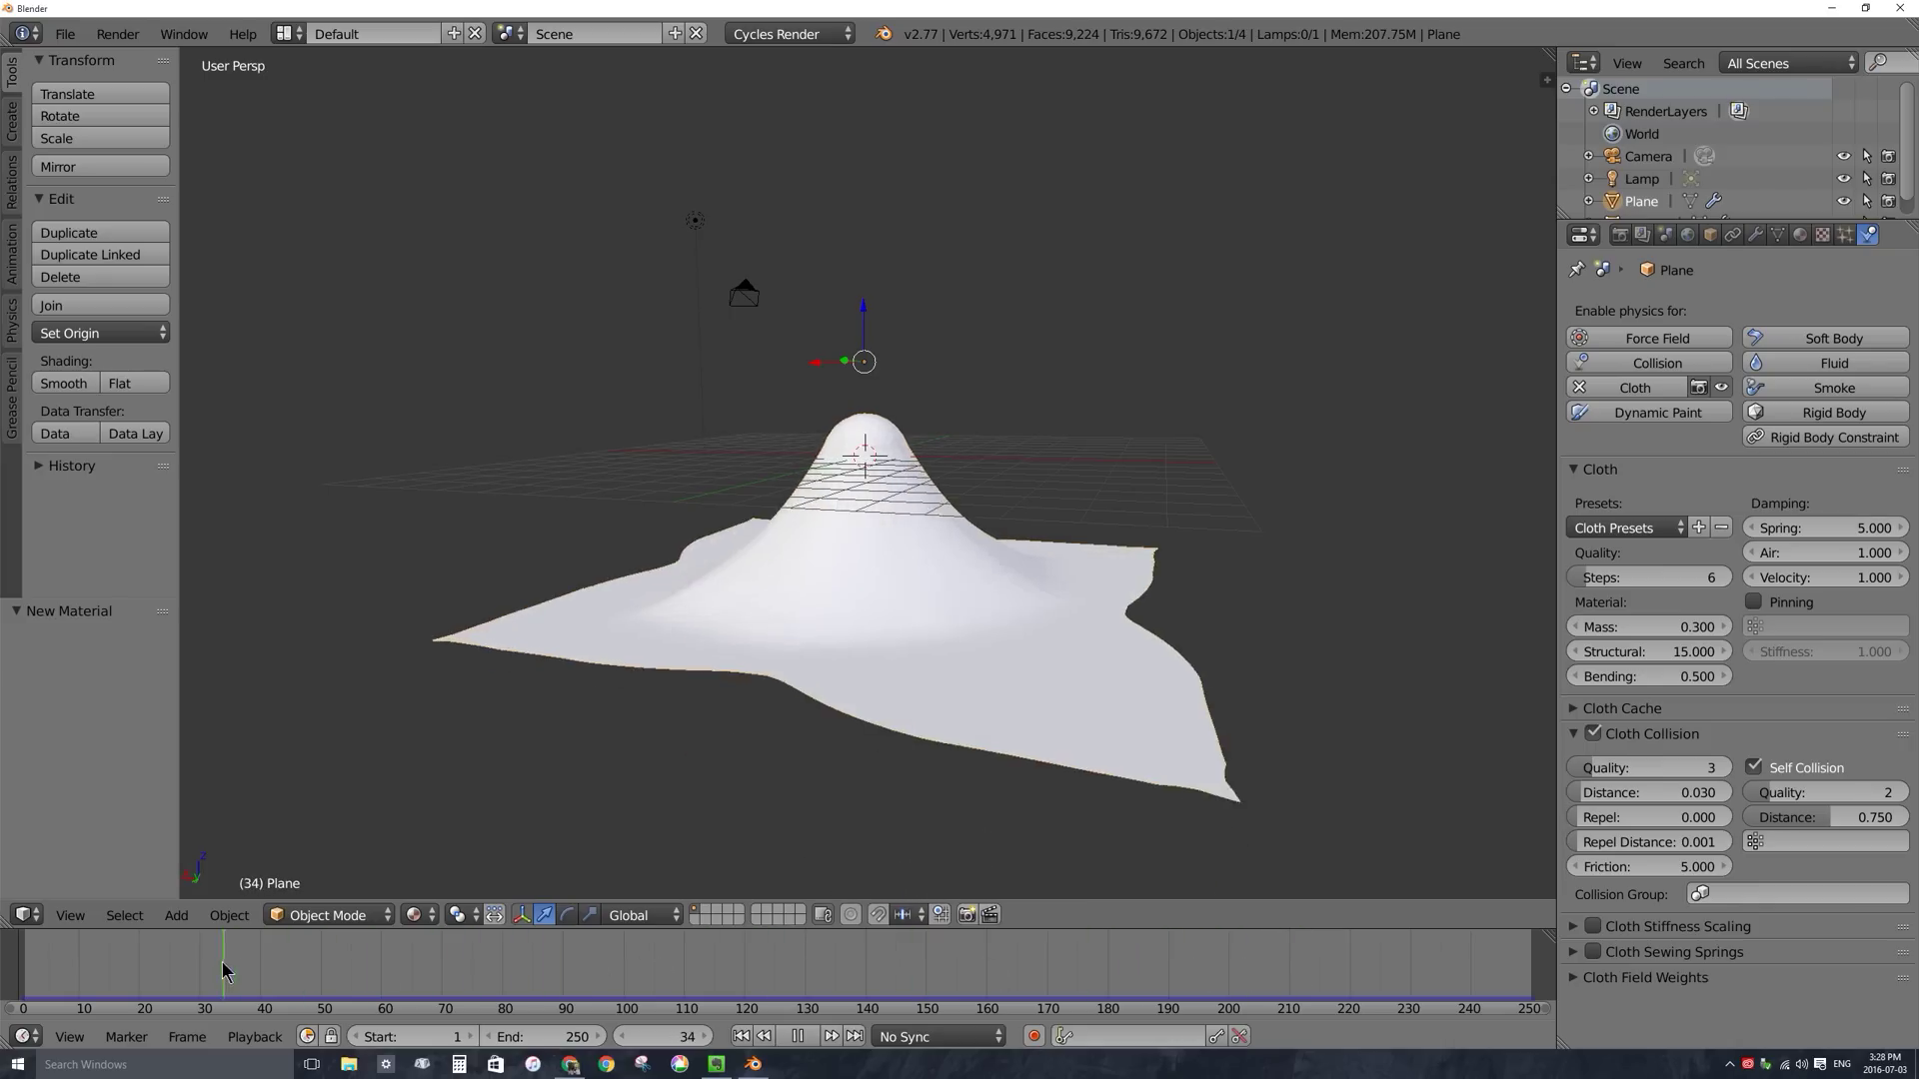
key("alt+a")
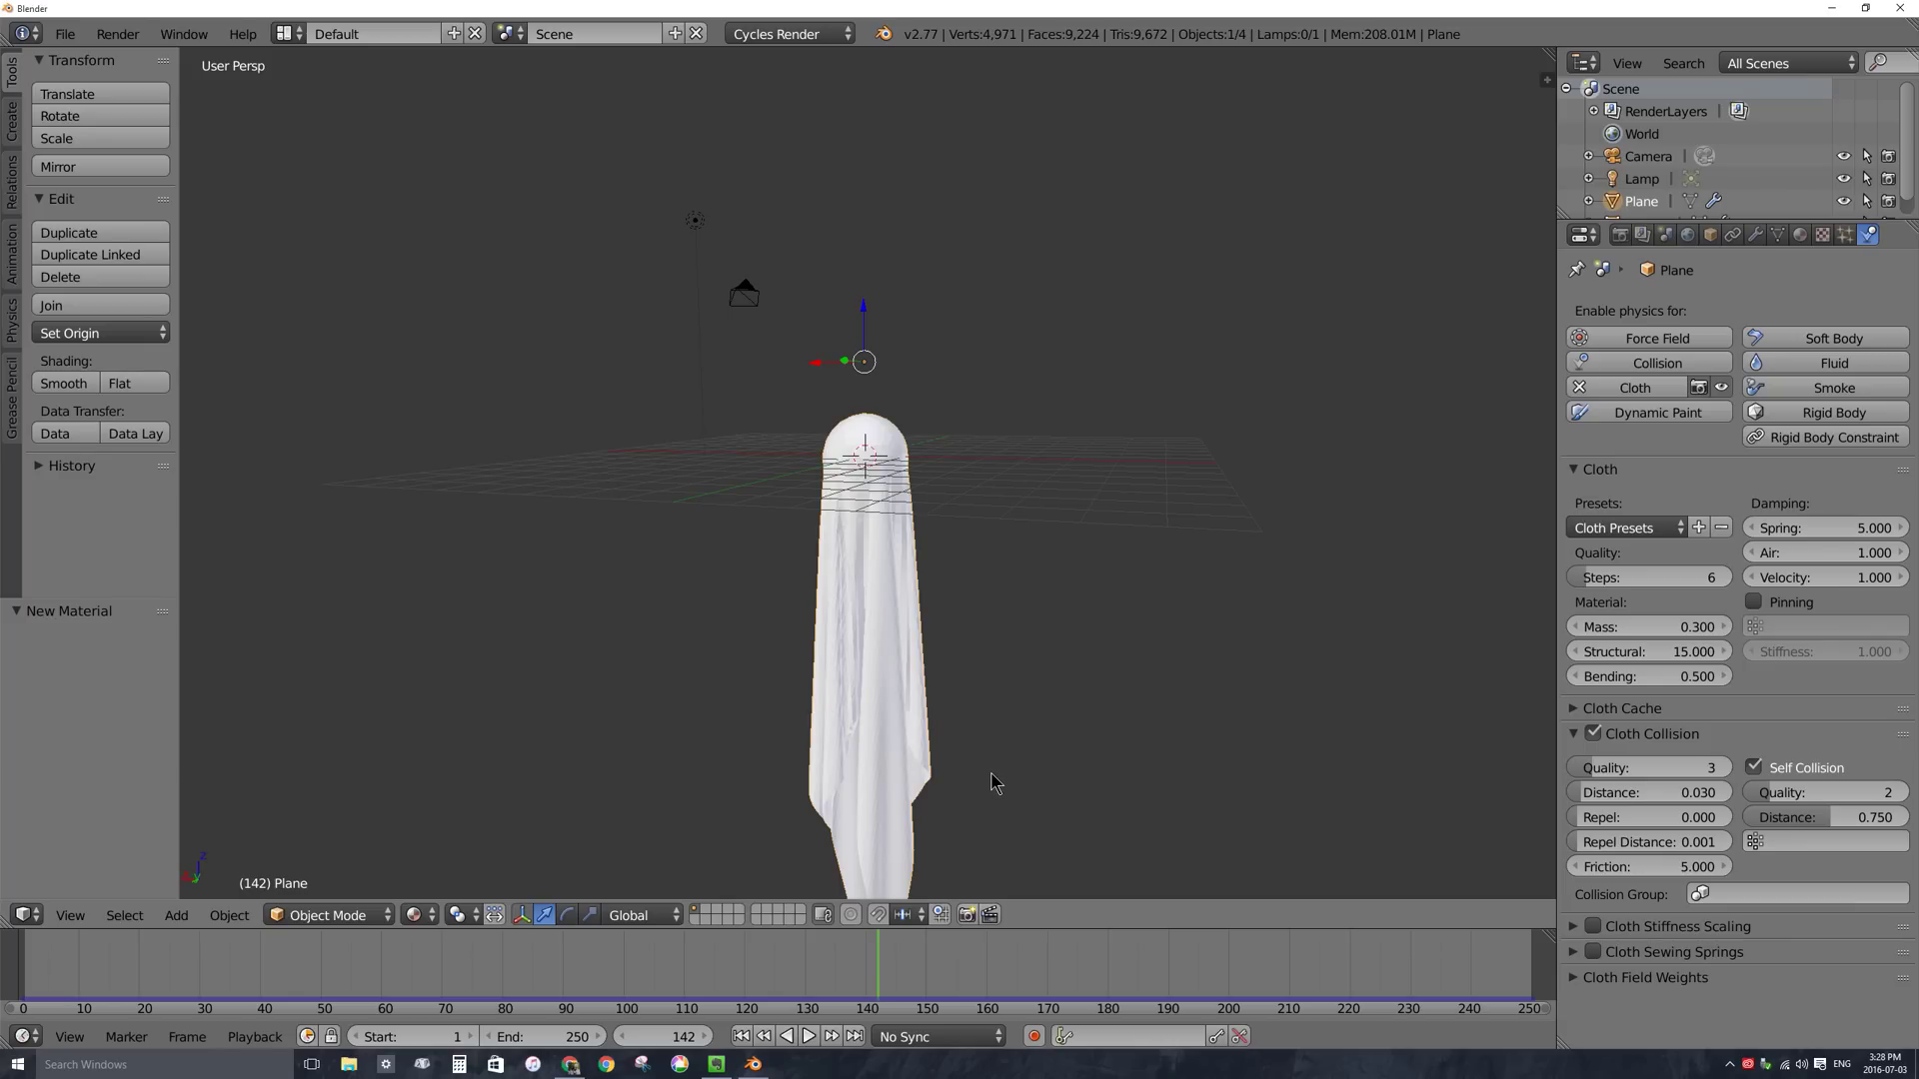
Bake the plane's cloth simulation from the current cache and play back the baked frames.
left_click(1574, 712)
scroll(1884, 877, "down", 5)
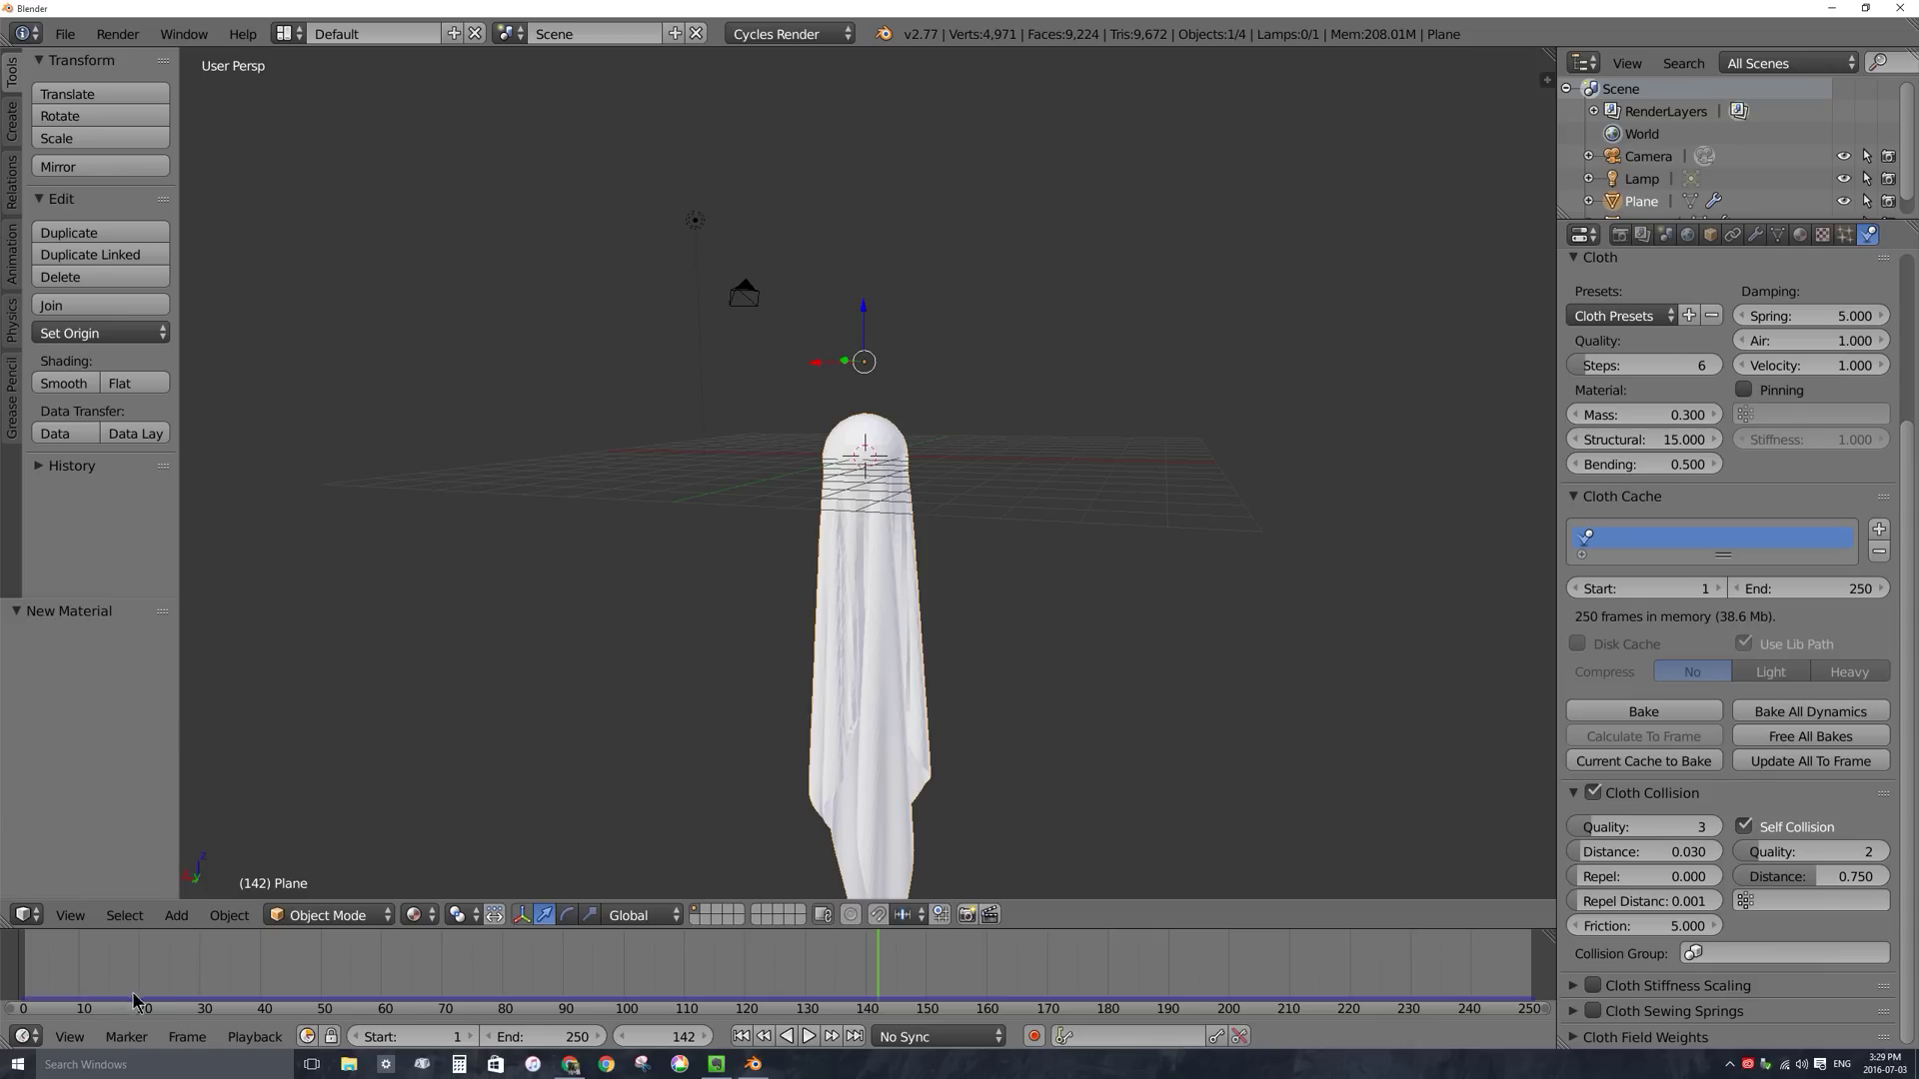
left_click(1677, 764)
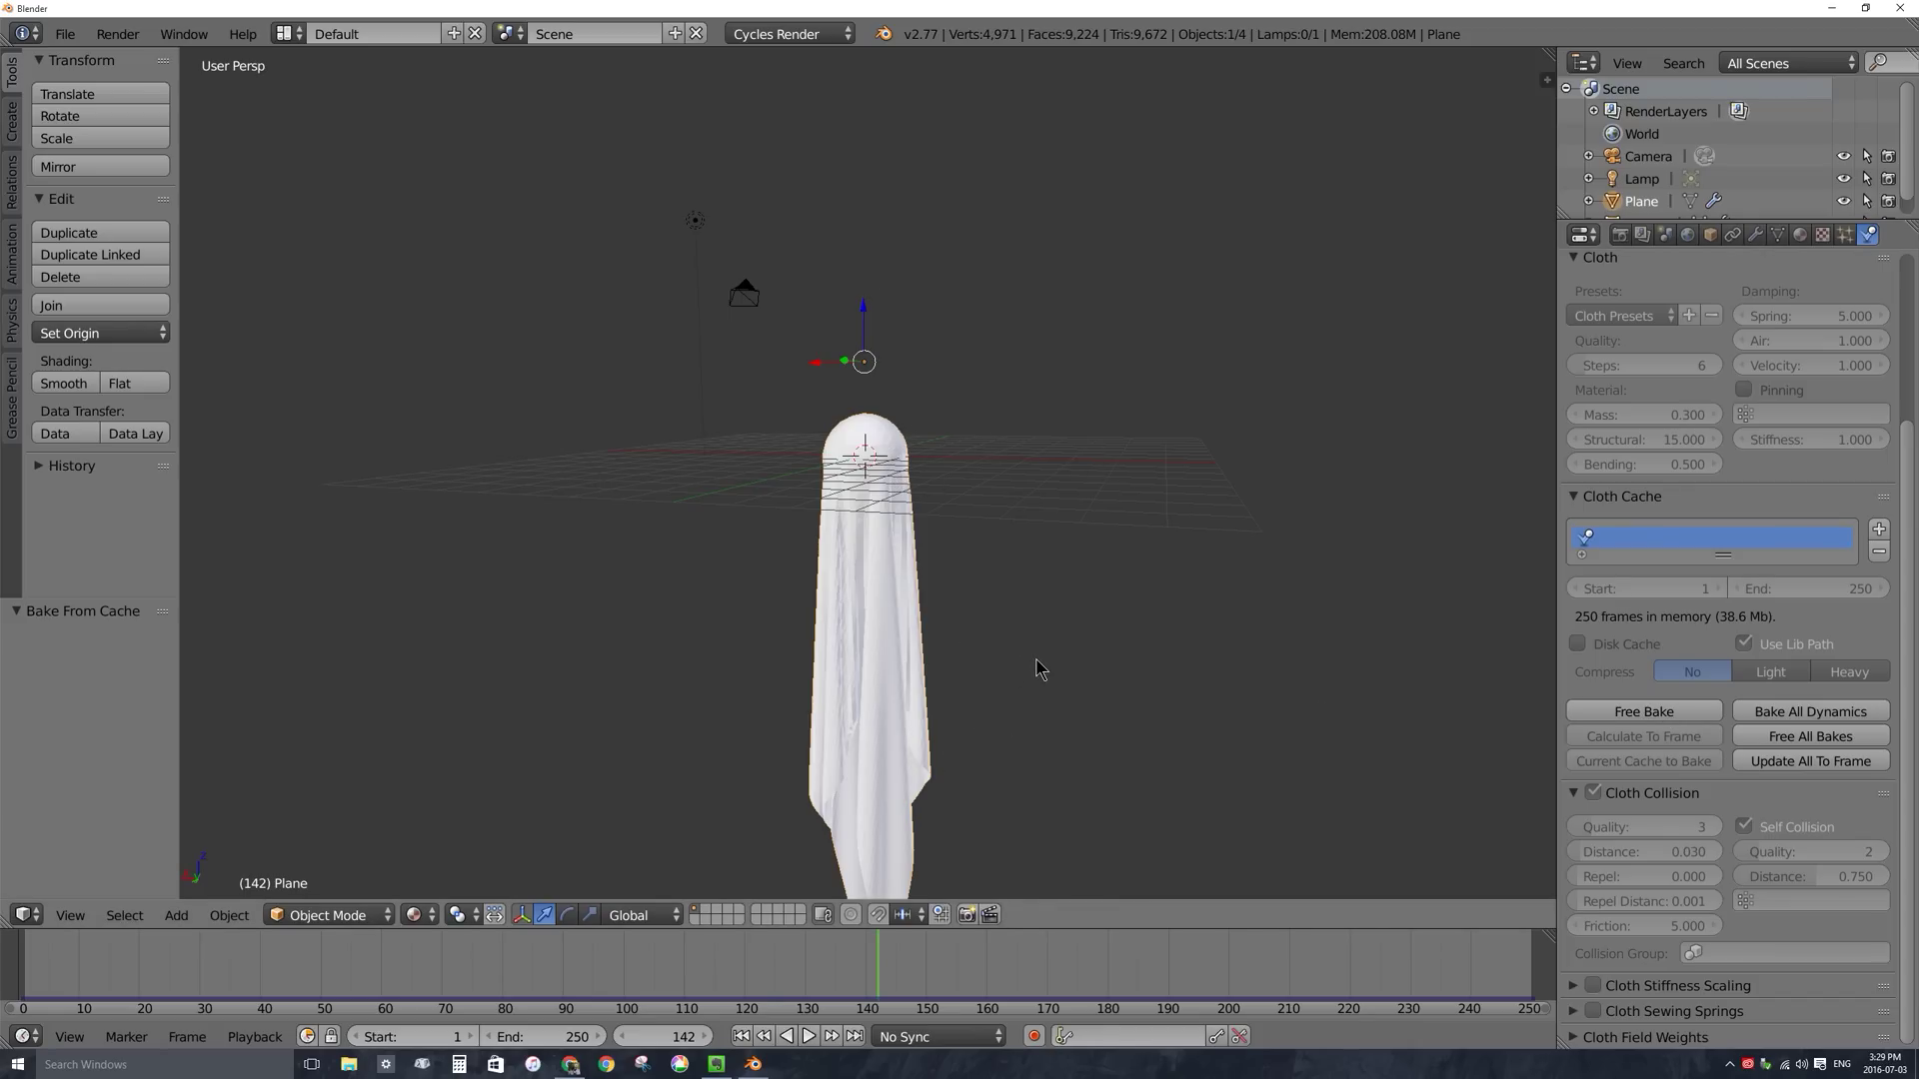
left_click(808, 1037)
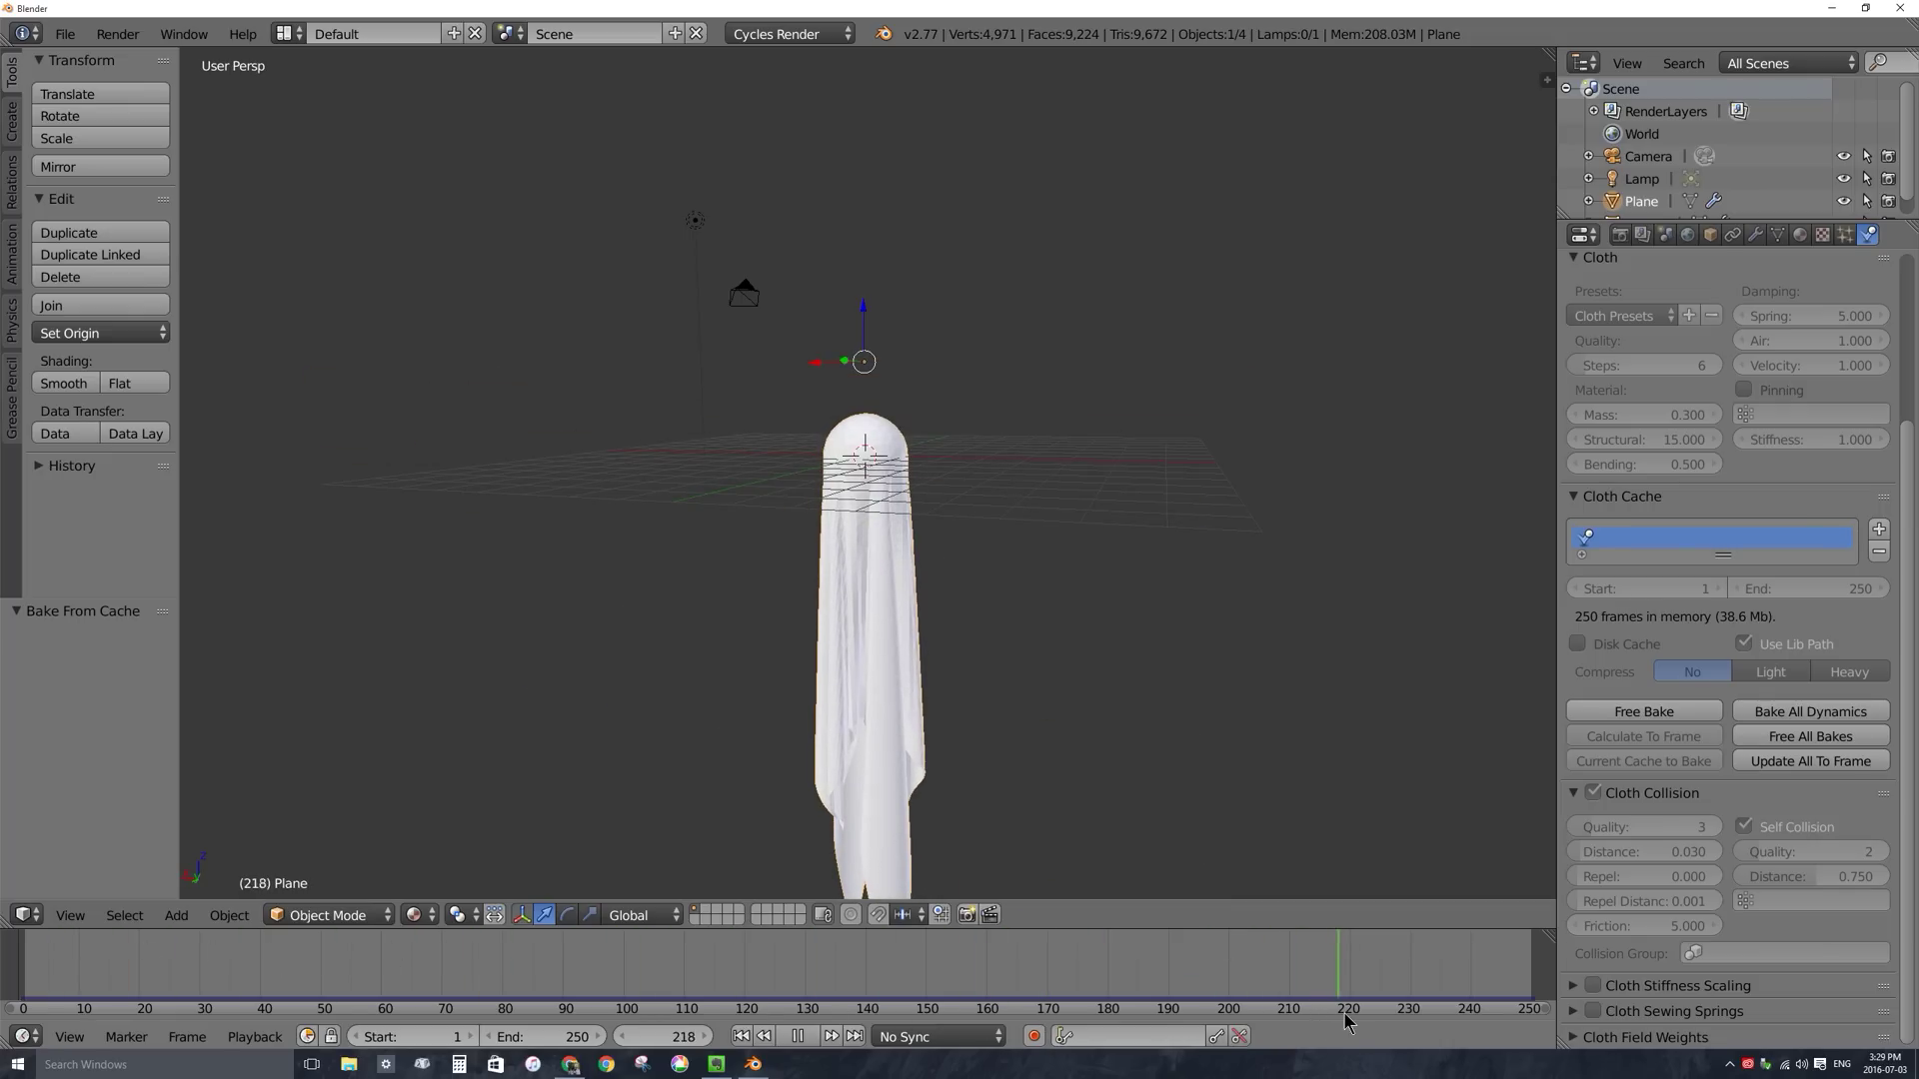
key("alt+a")
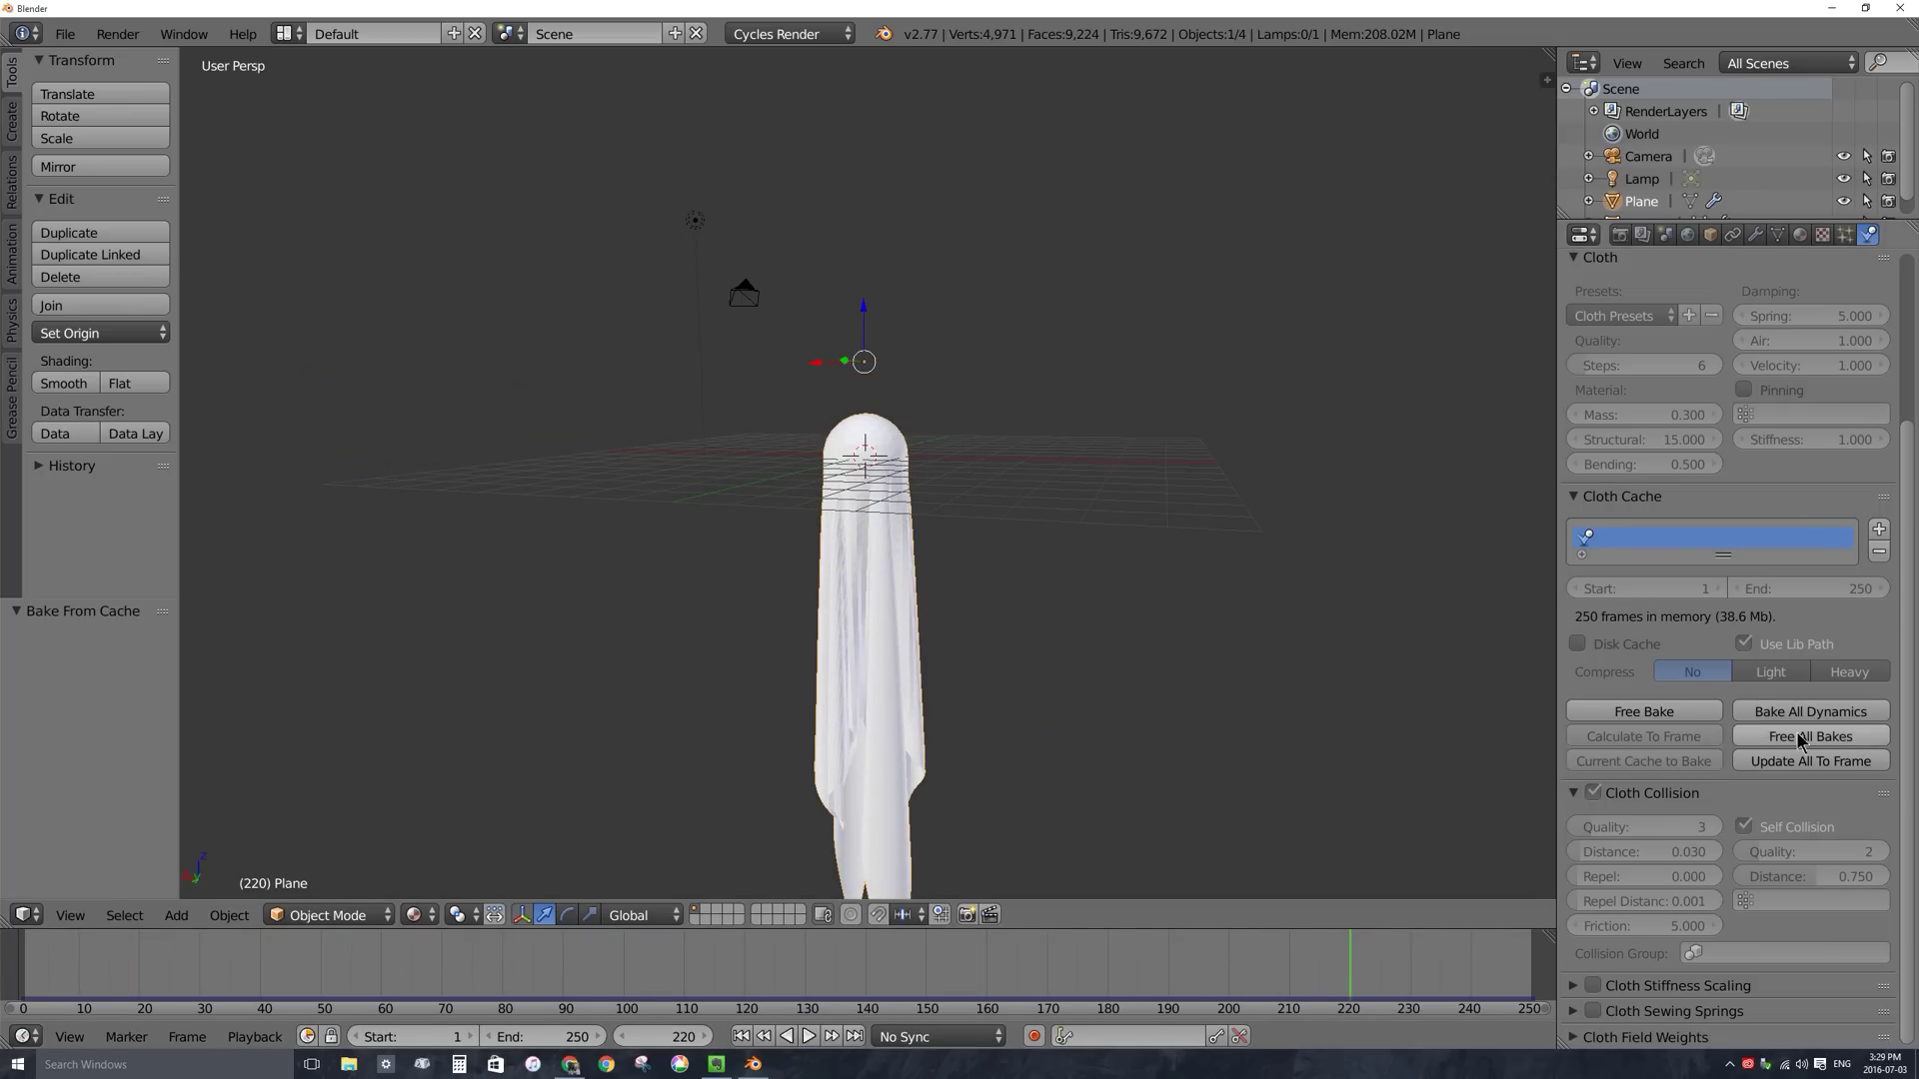
Free the cloth bake and bake it again from the current cache.
left_click(1667, 714)
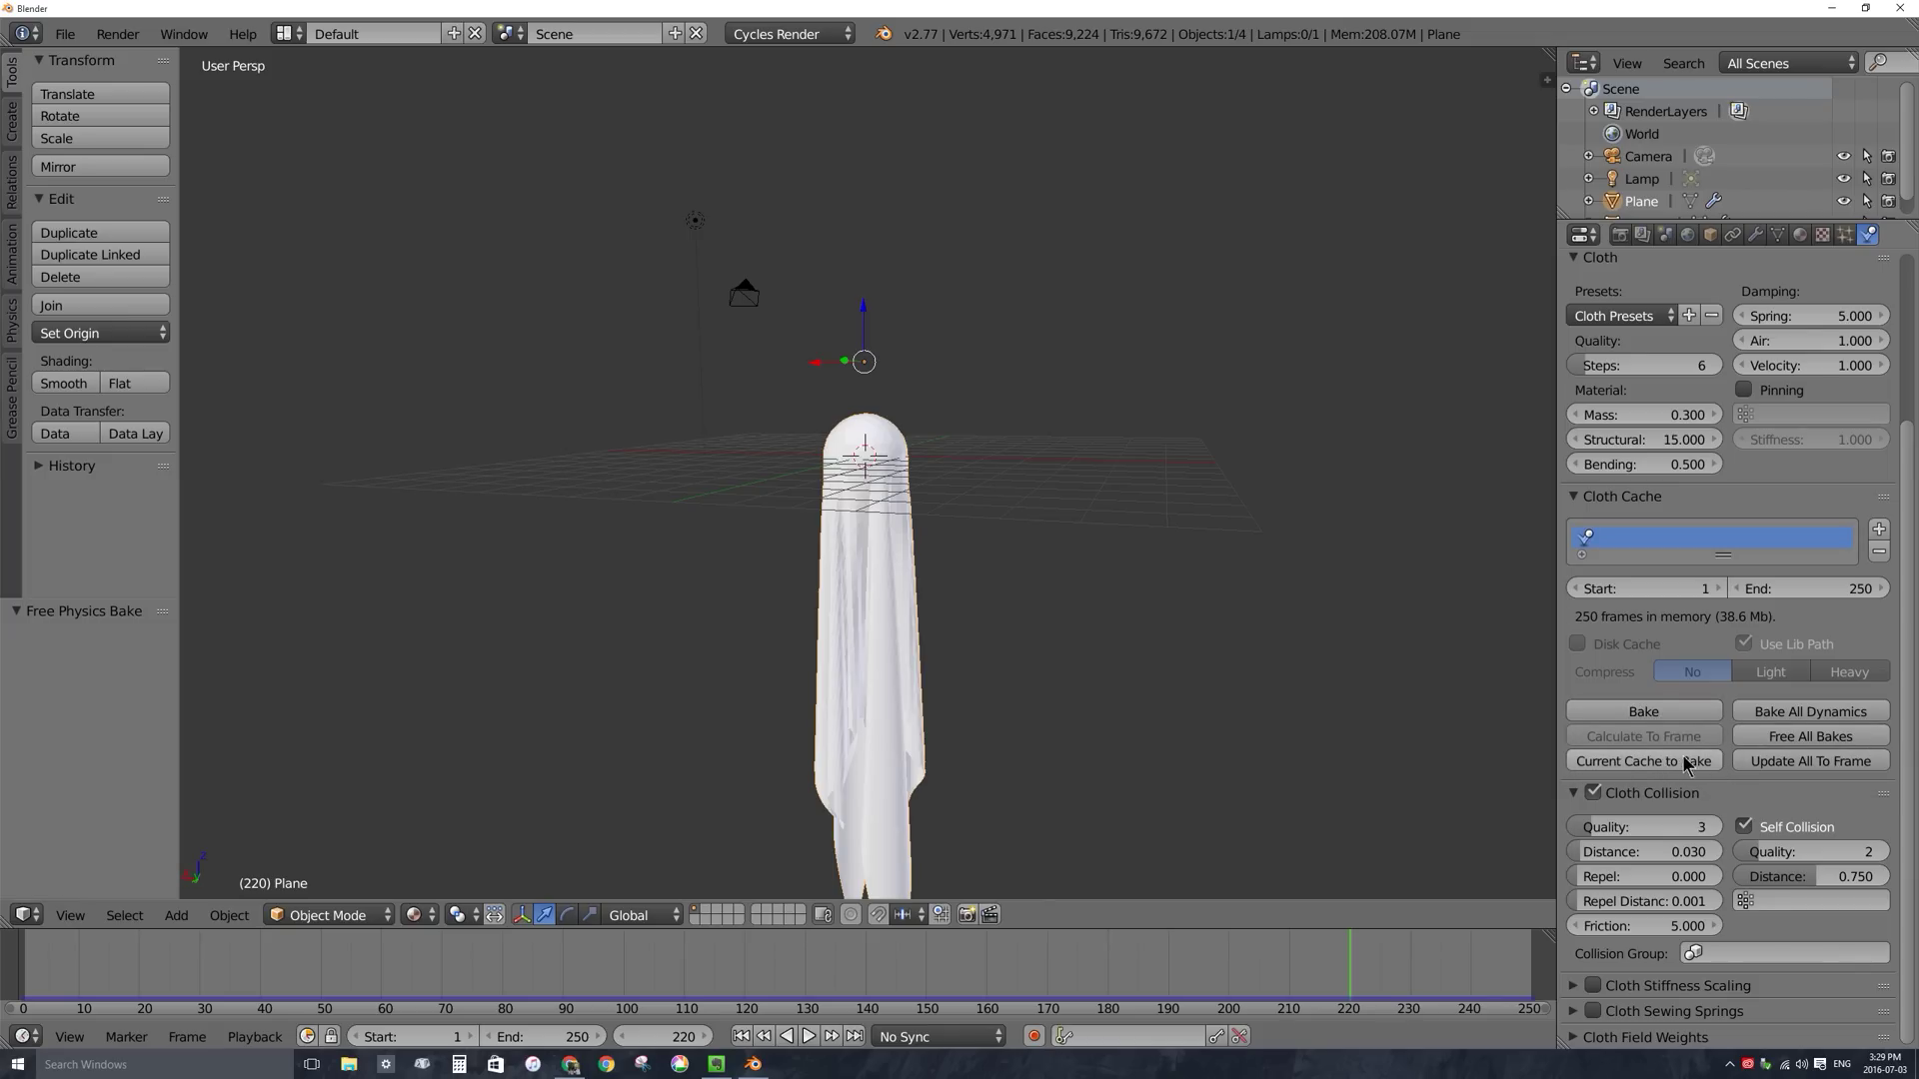
left_click(1656, 763)
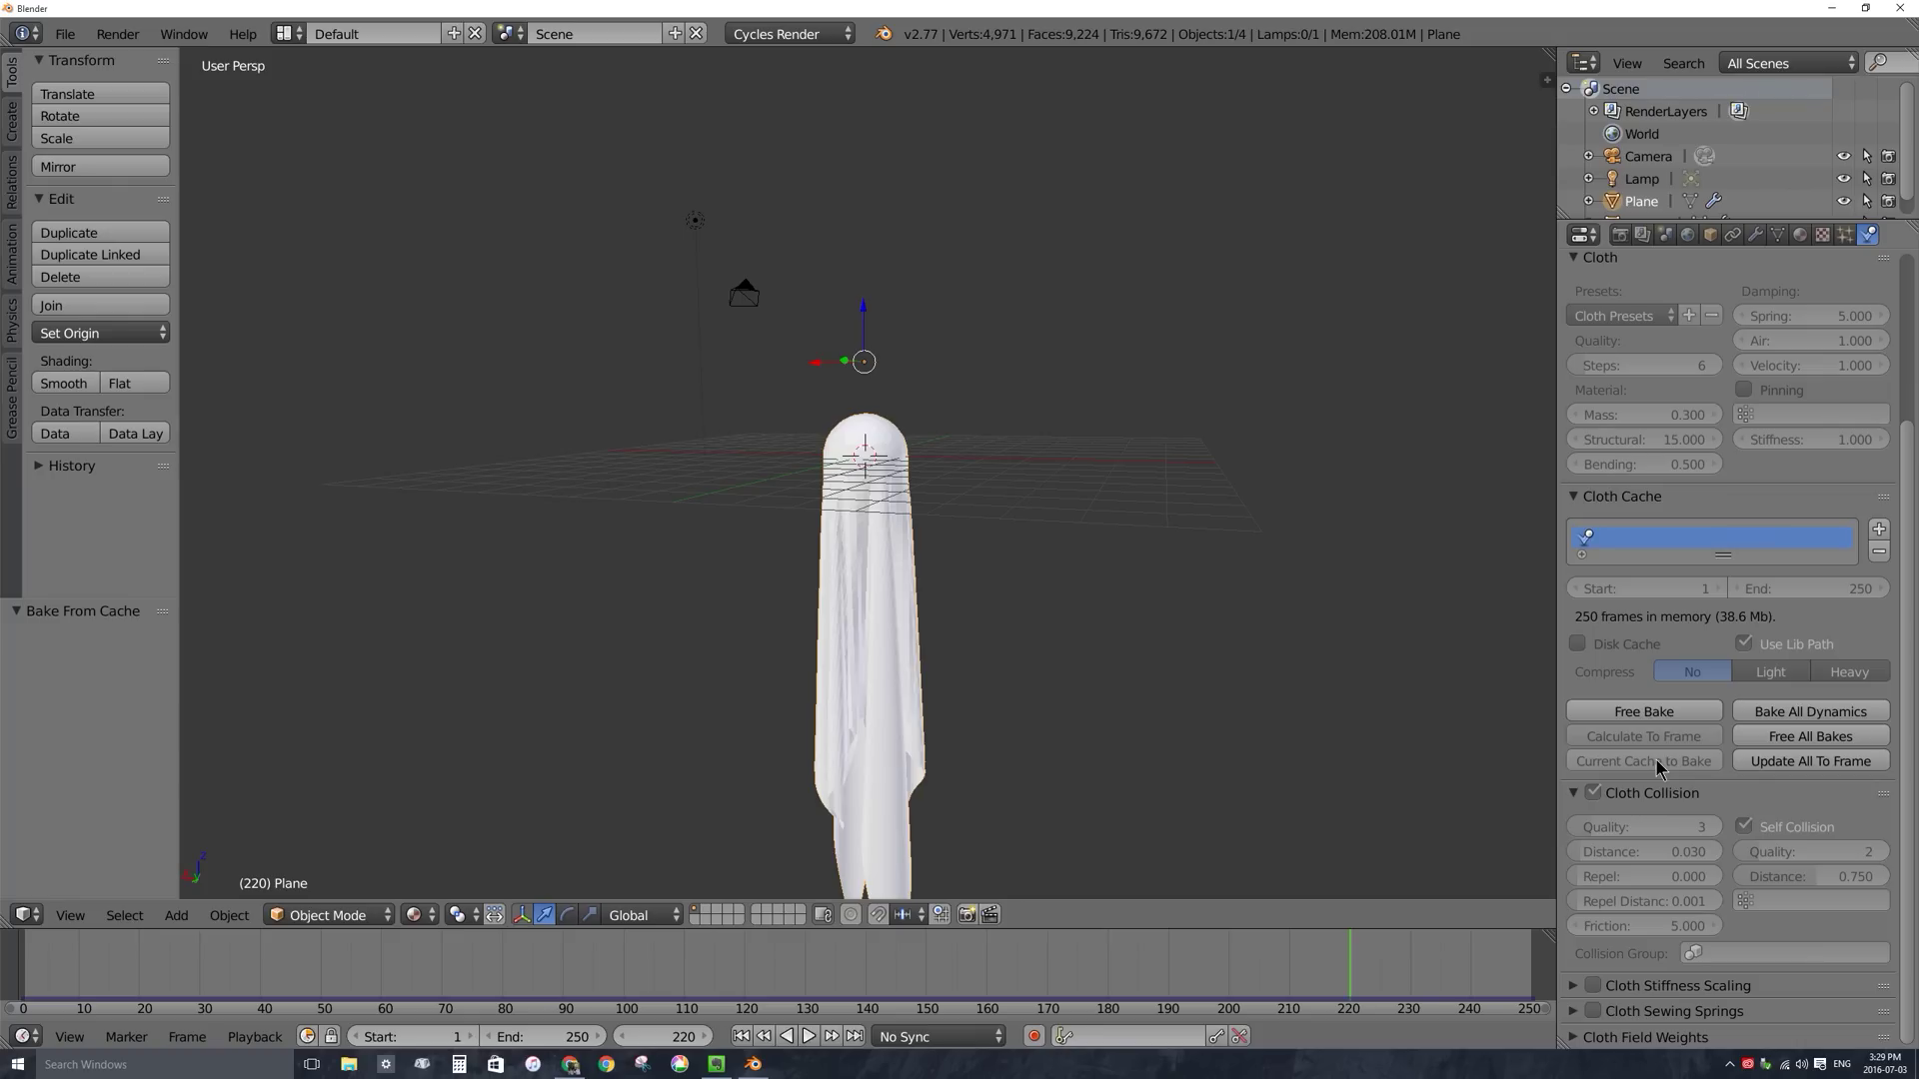
Save the scene to the Desktop as cloth-simulation.blend.
left_click(60, 34)
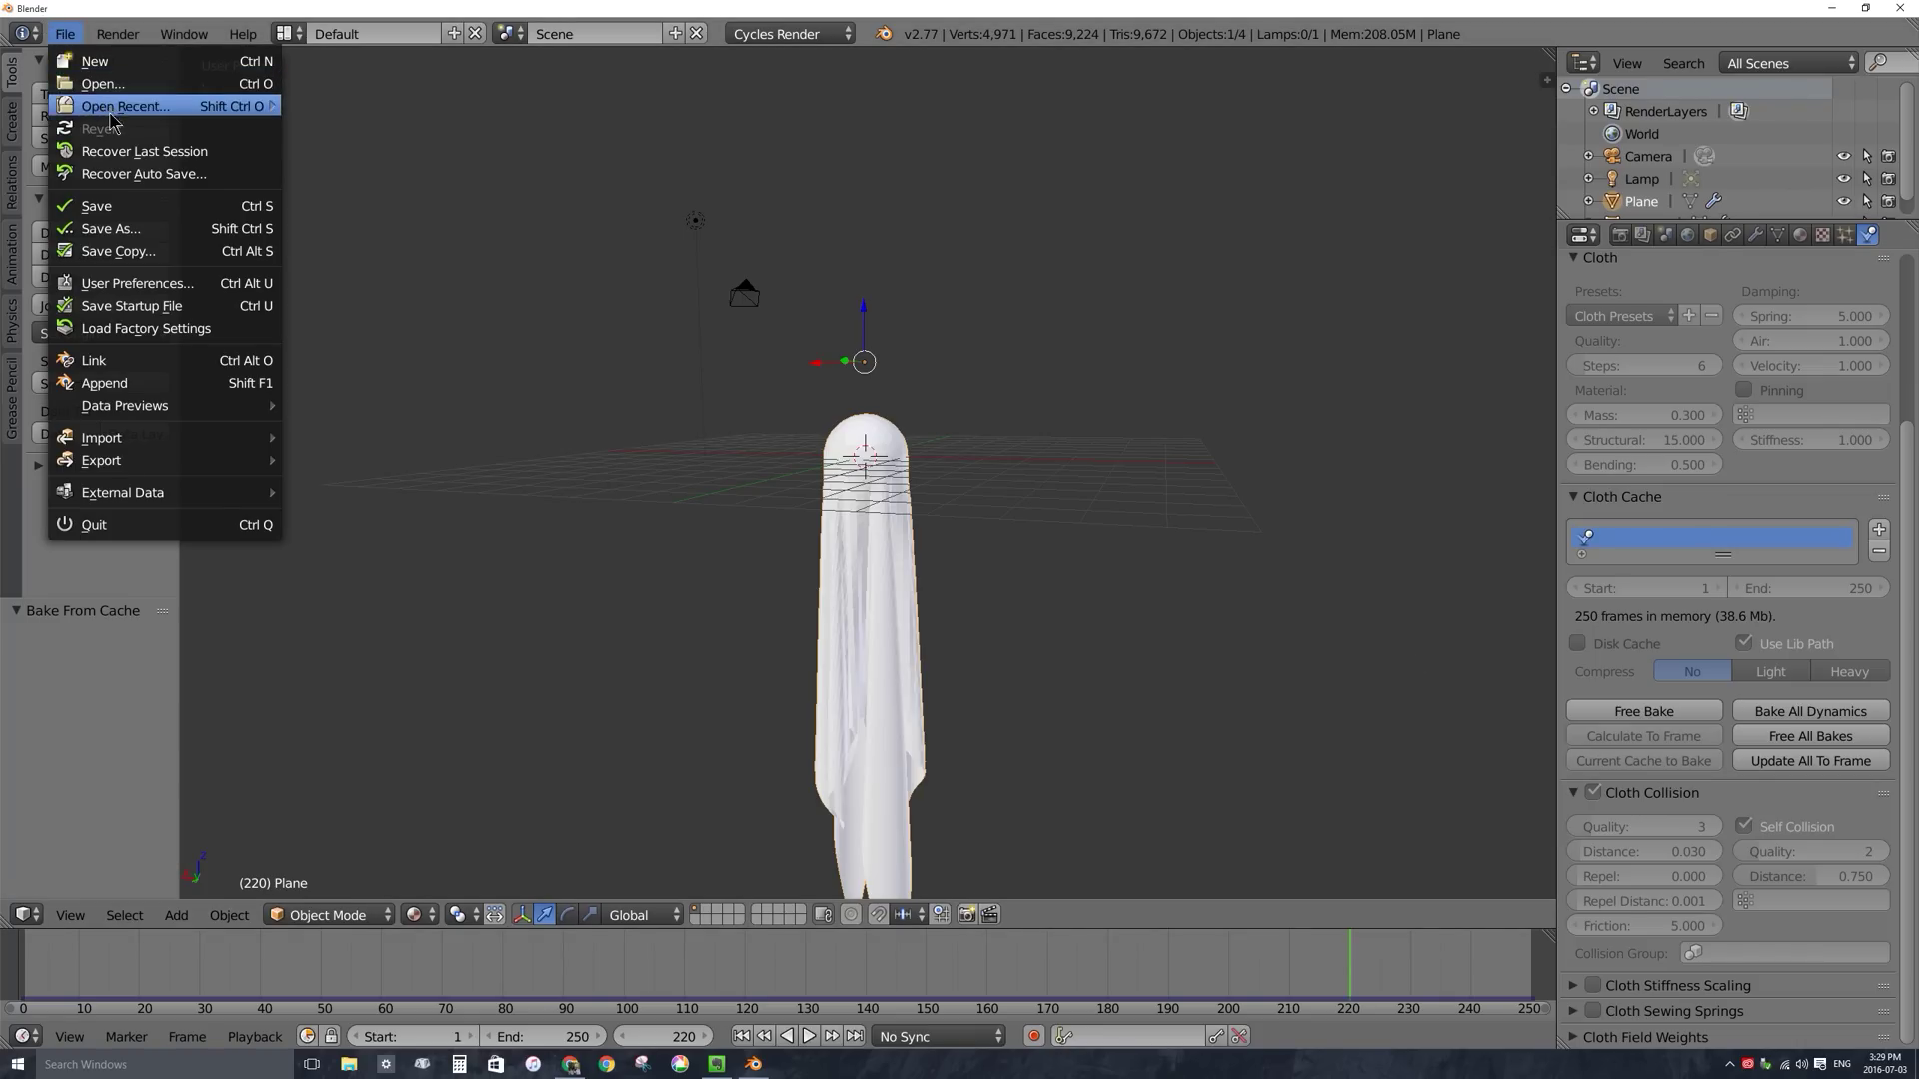
left_click(143, 207)
left_click(392, 119)
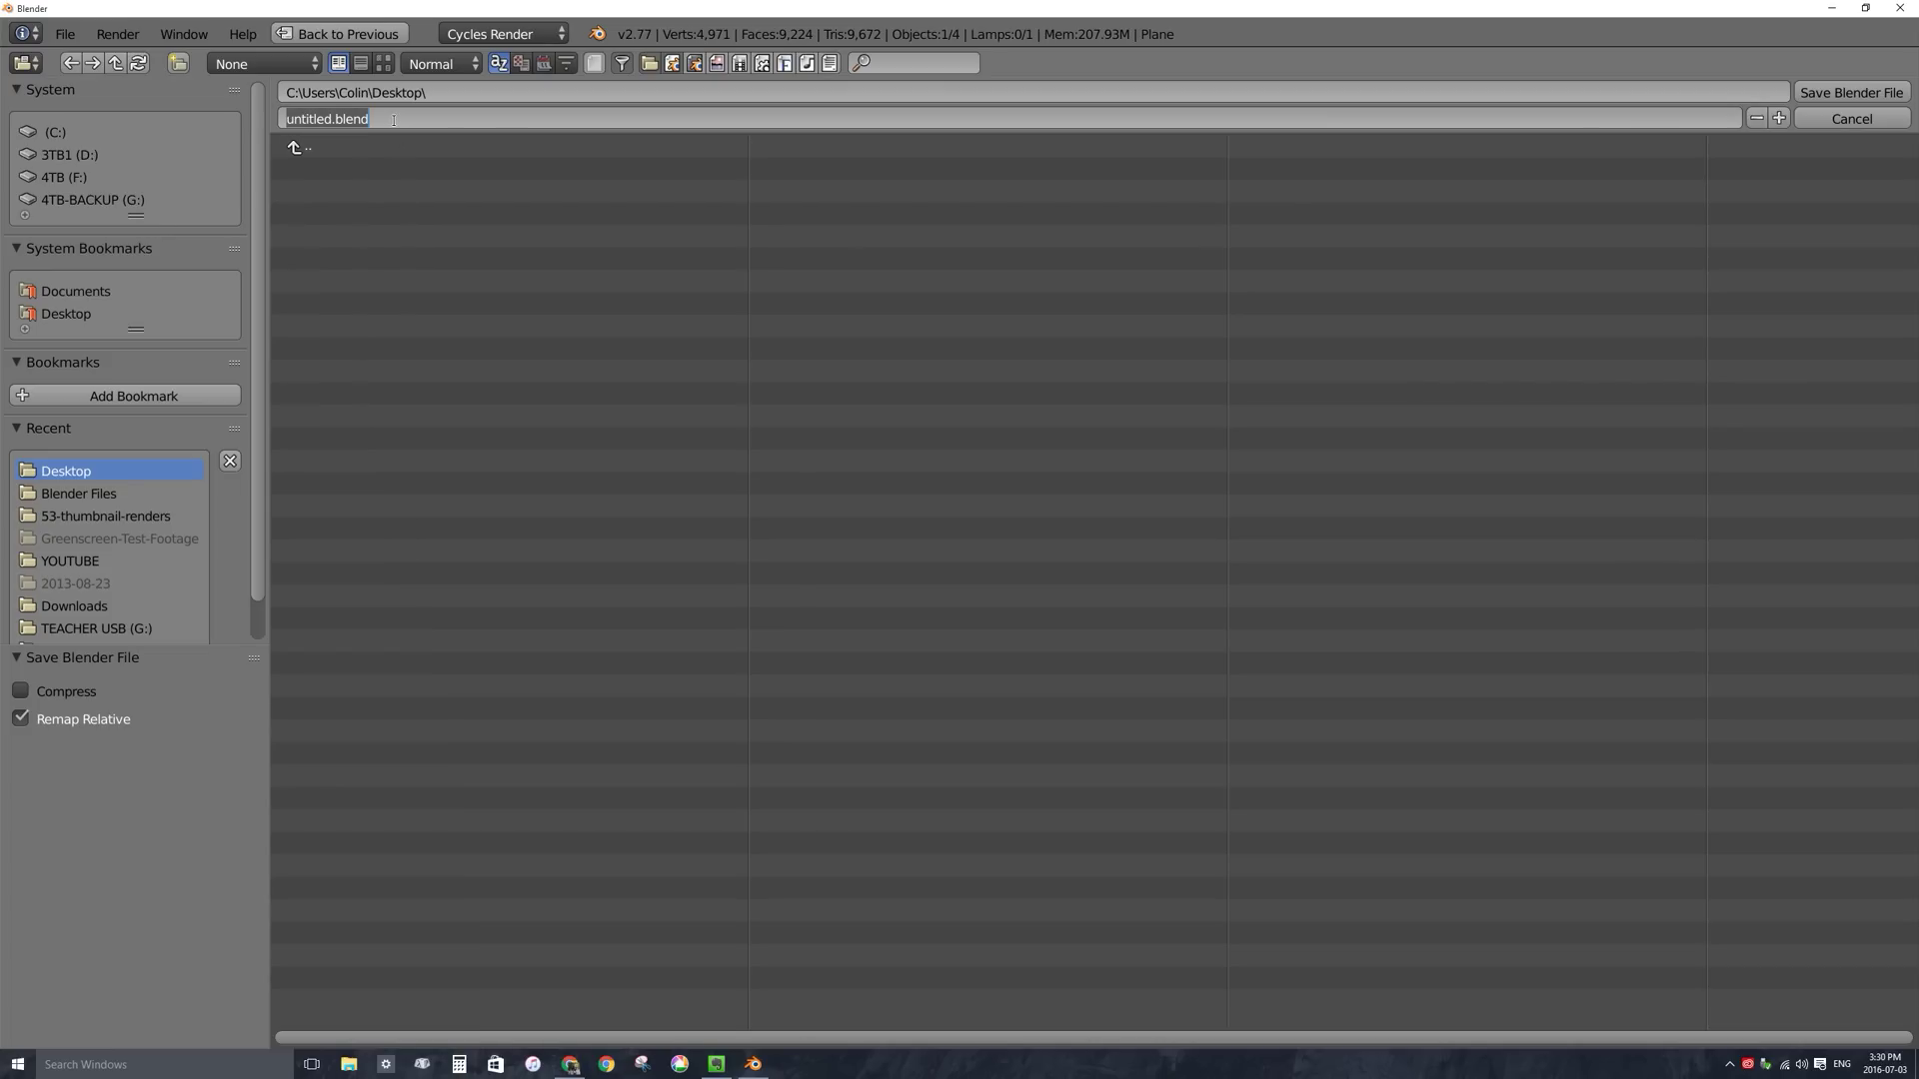
type("cloth-simulation")
left_click(1847, 93)
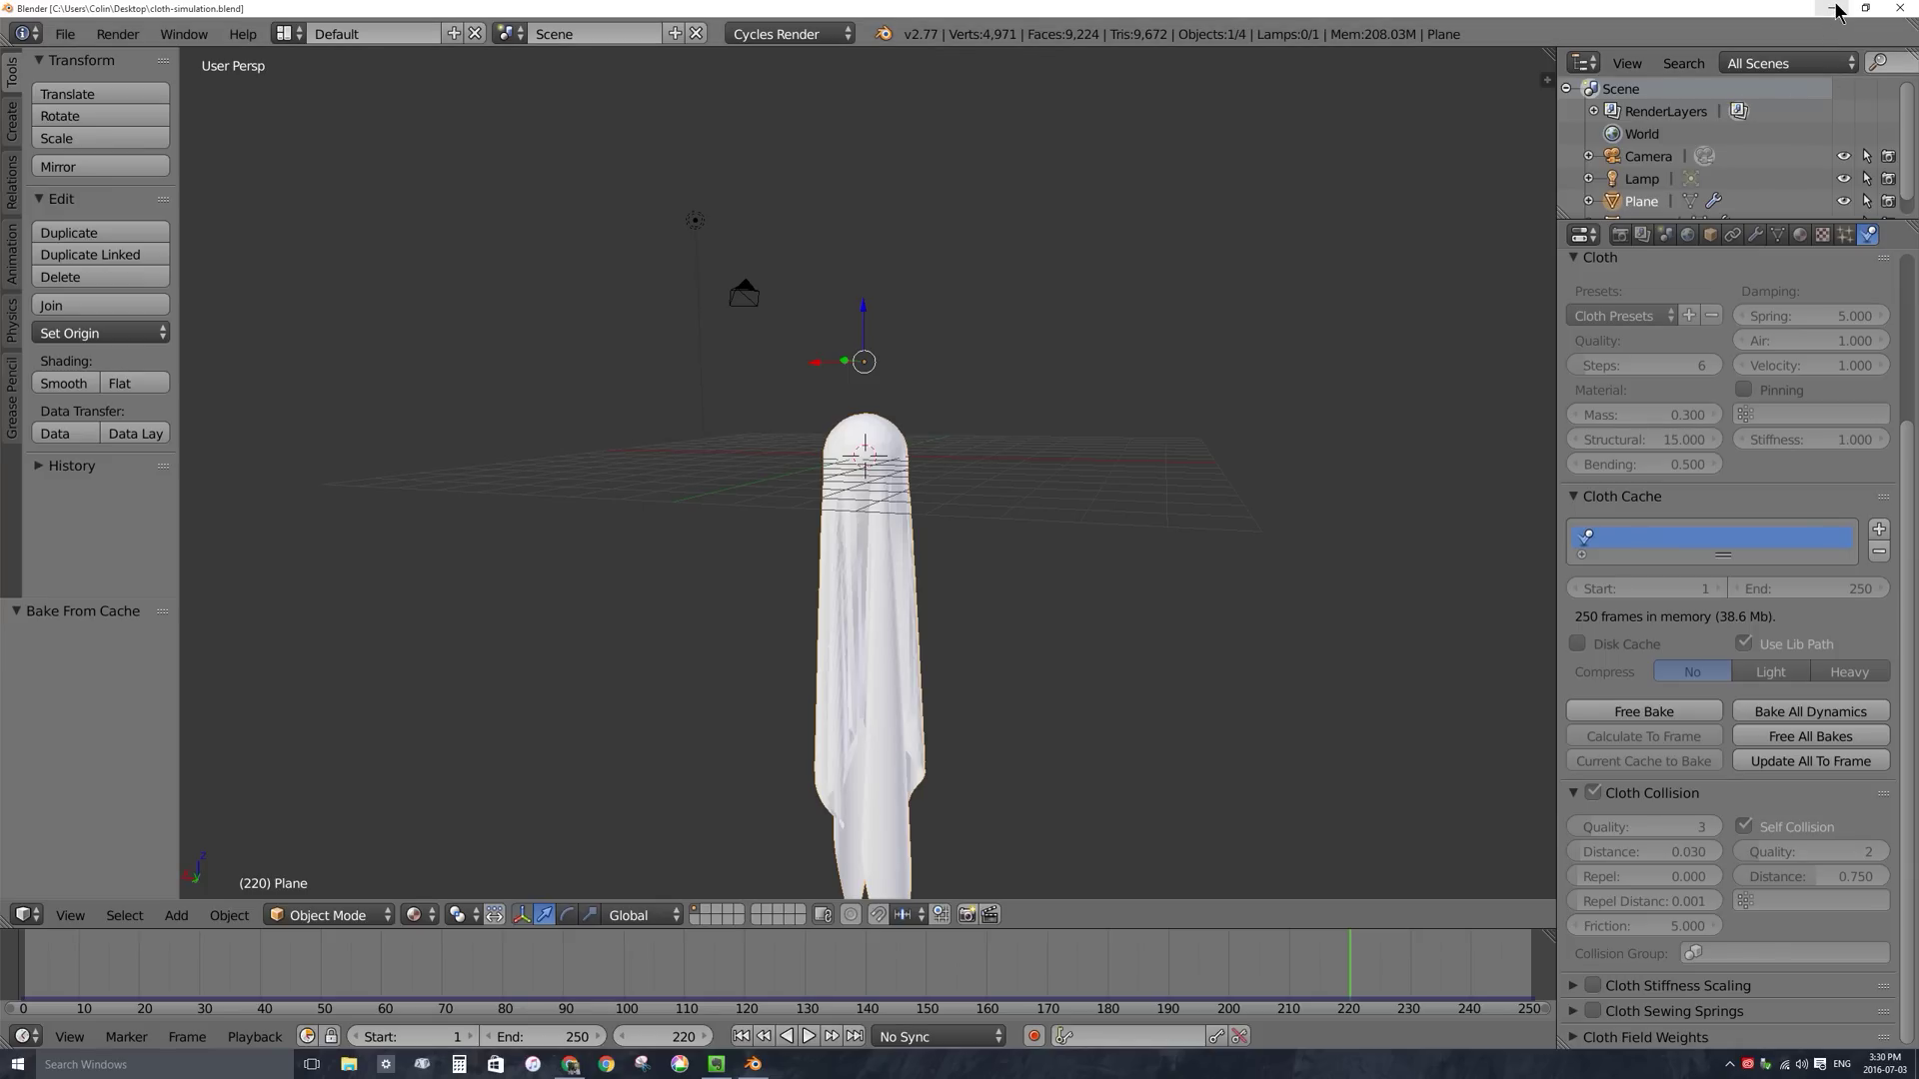
Switch to the Windows desktop and move the saved cloth-simulation file's icon away from the other icons.
left_click(1835, 9)
left_click_drag(33, 182, 283, 269)
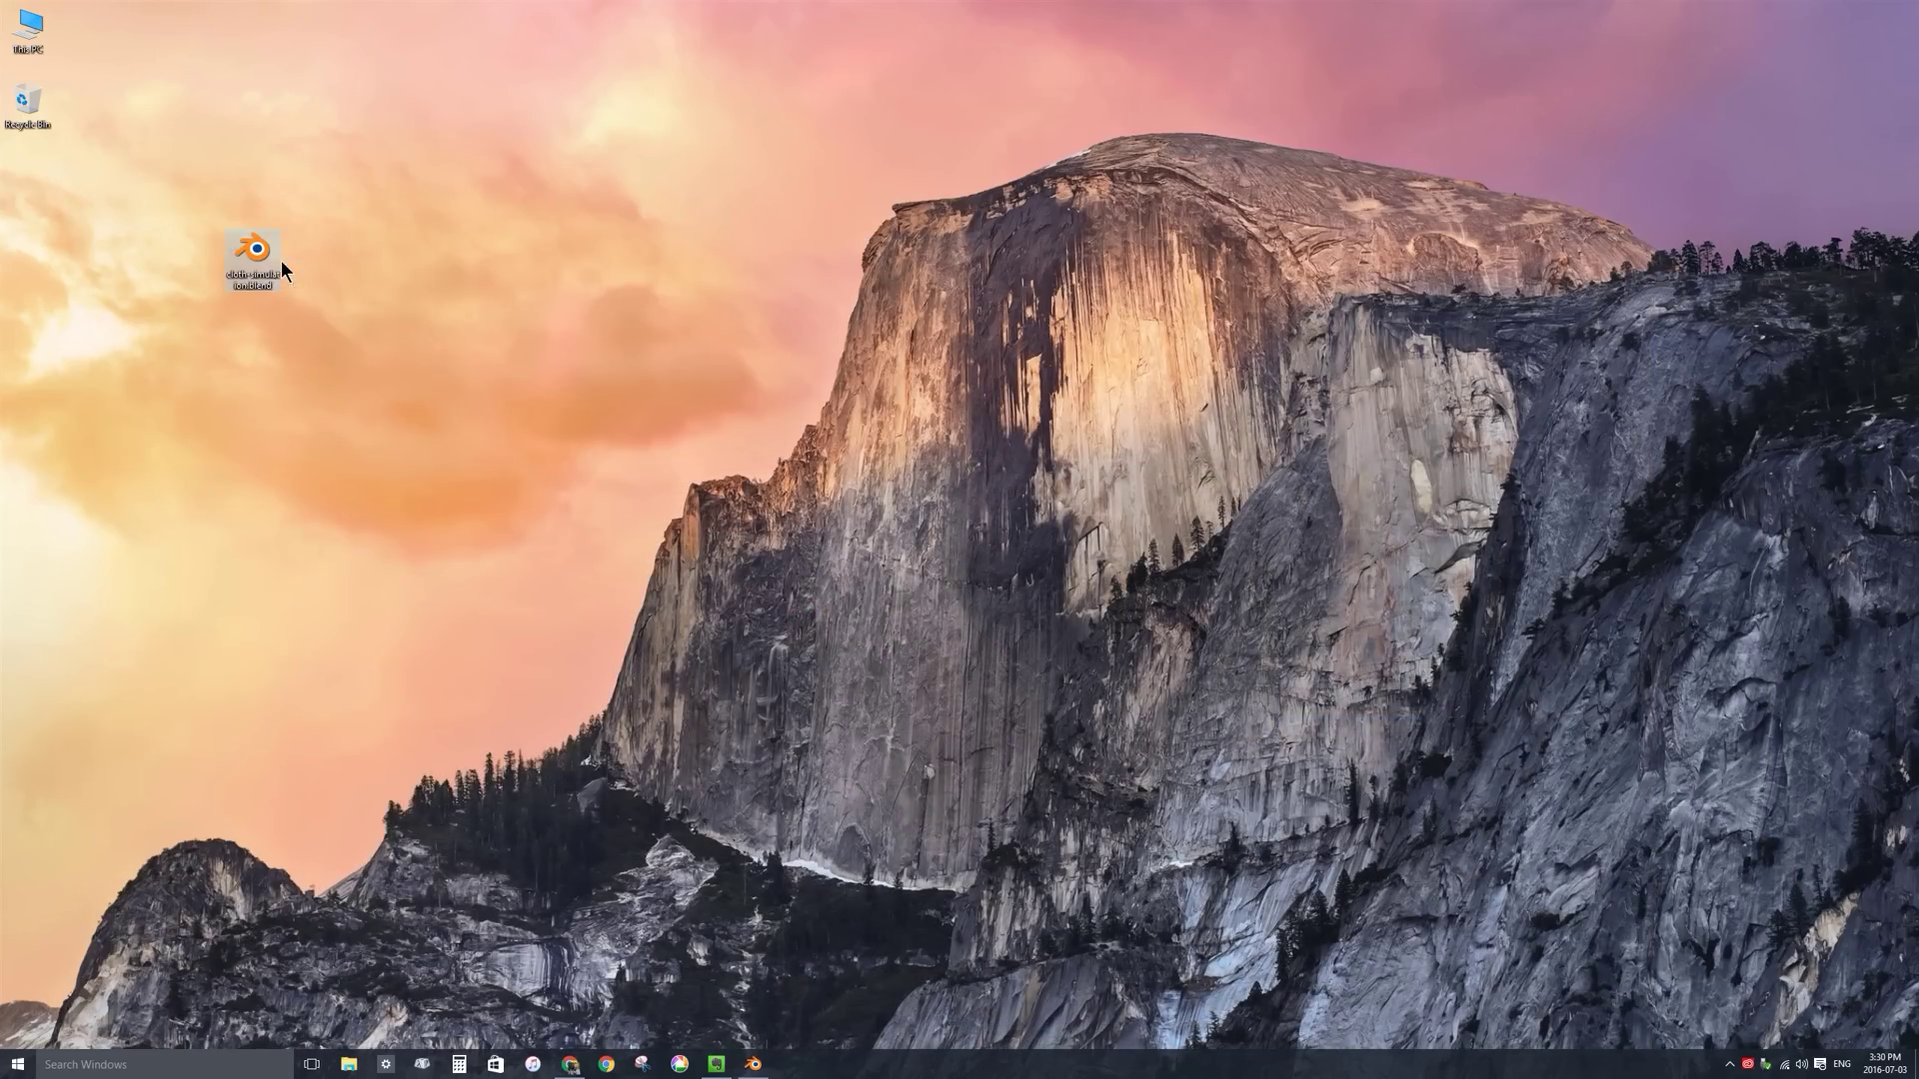
Check the file size of cloth-simulation.blend in its properties on the Windows desktop and close the dialog.
right_click(261, 245)
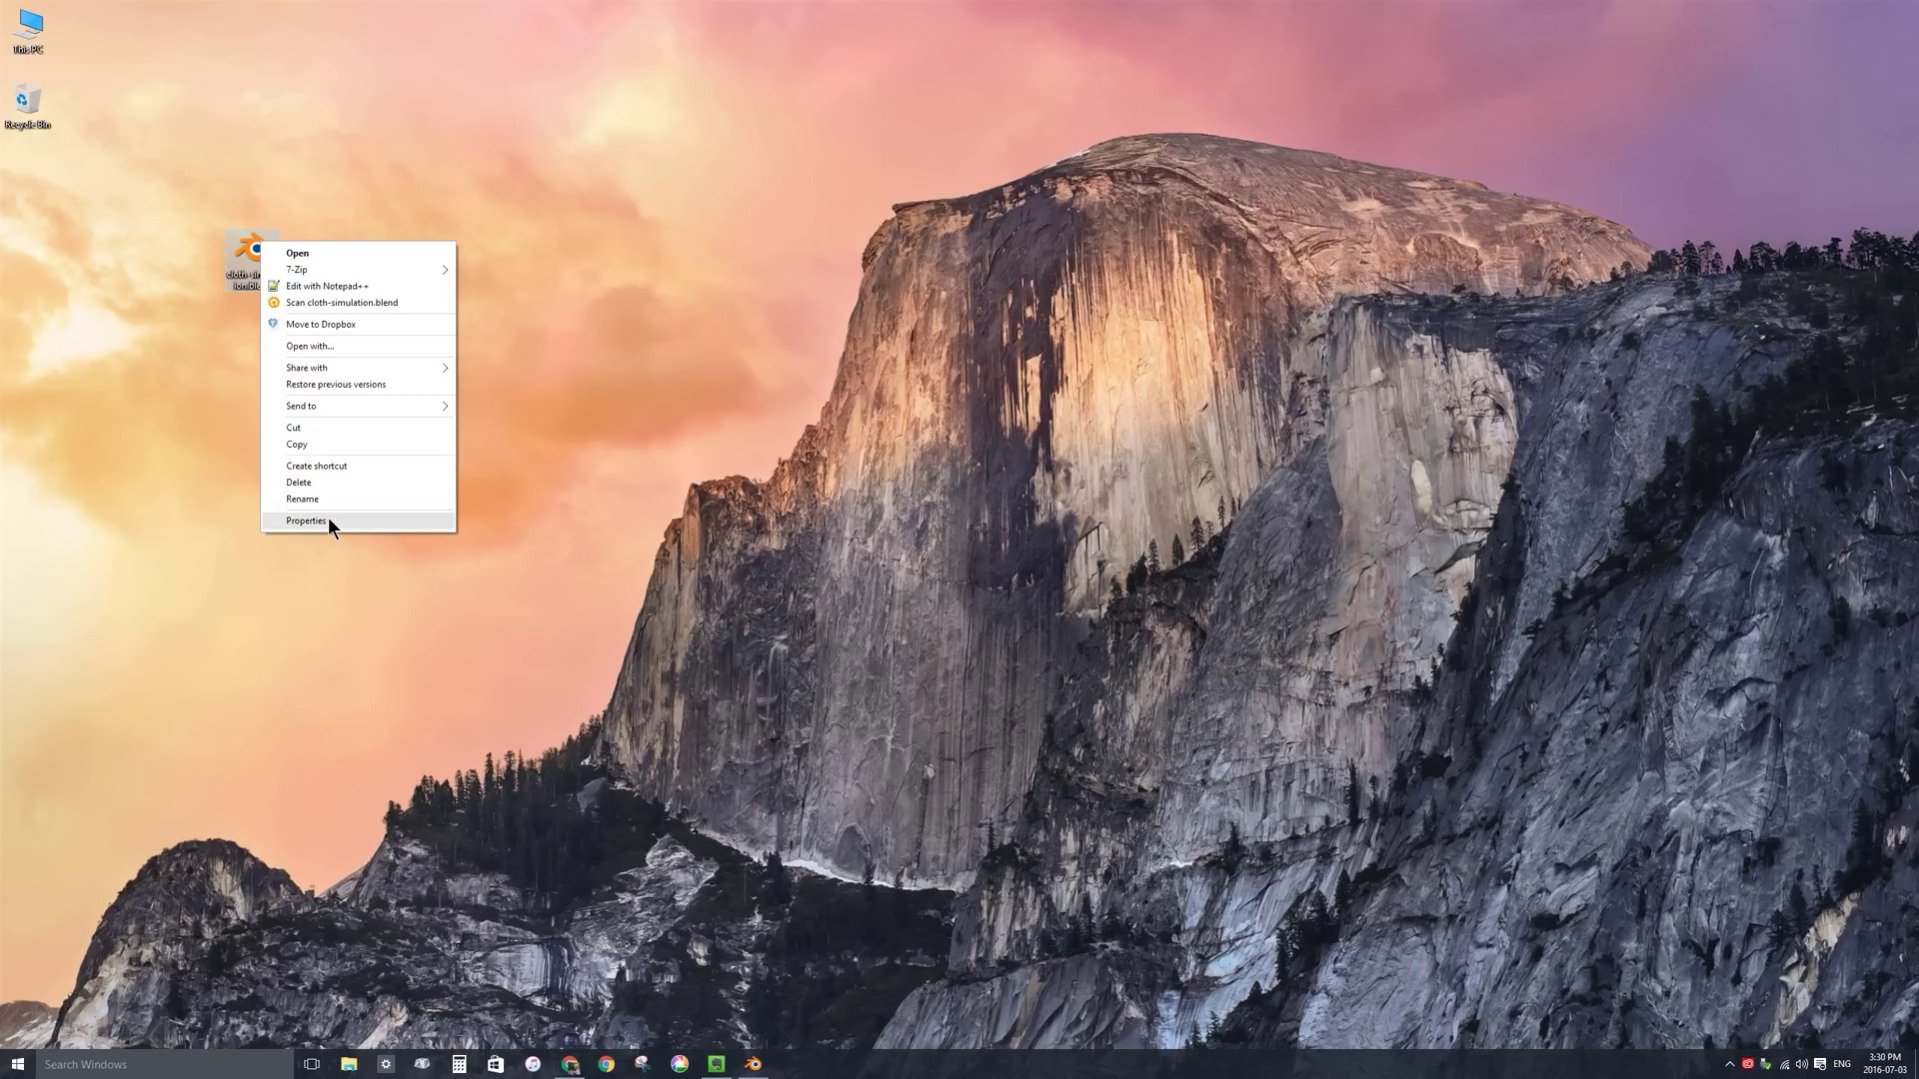
left_click(328, 517)
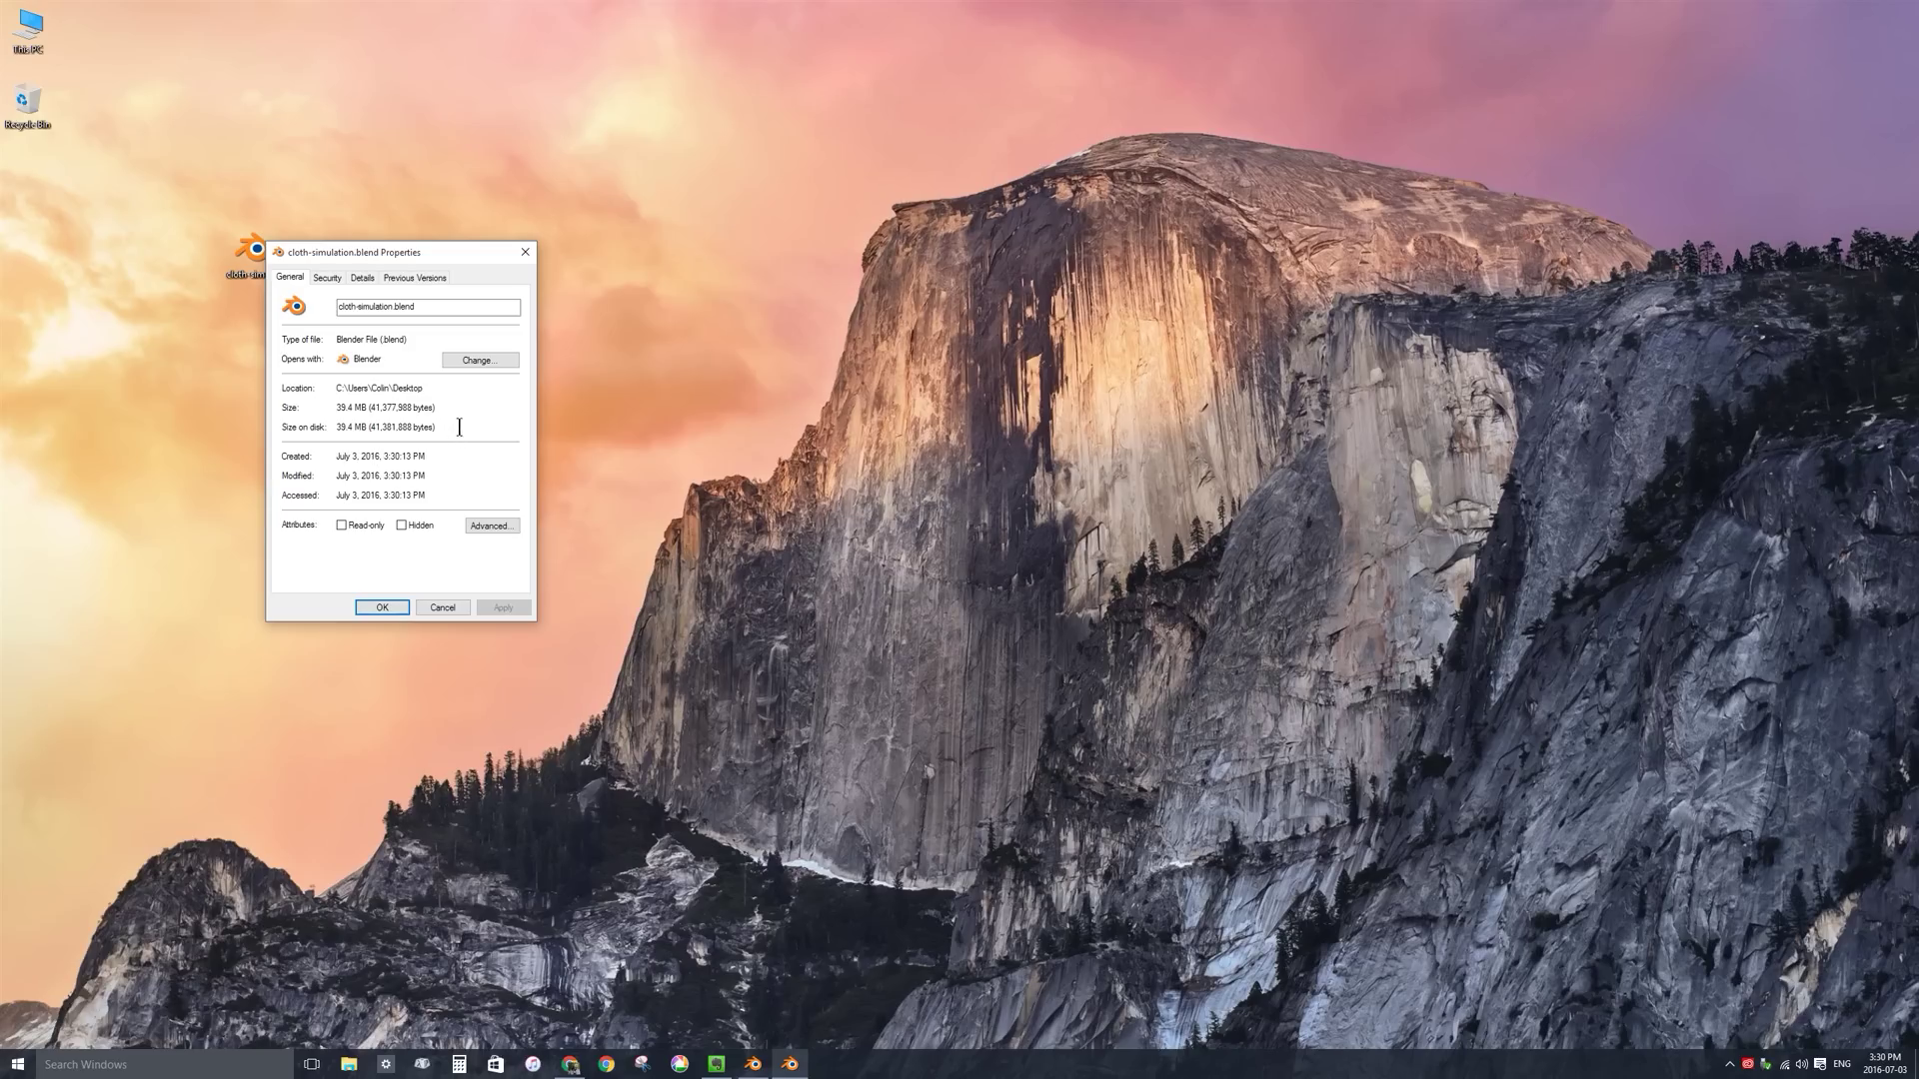
left_click_drag(349, 235, 460, 204)
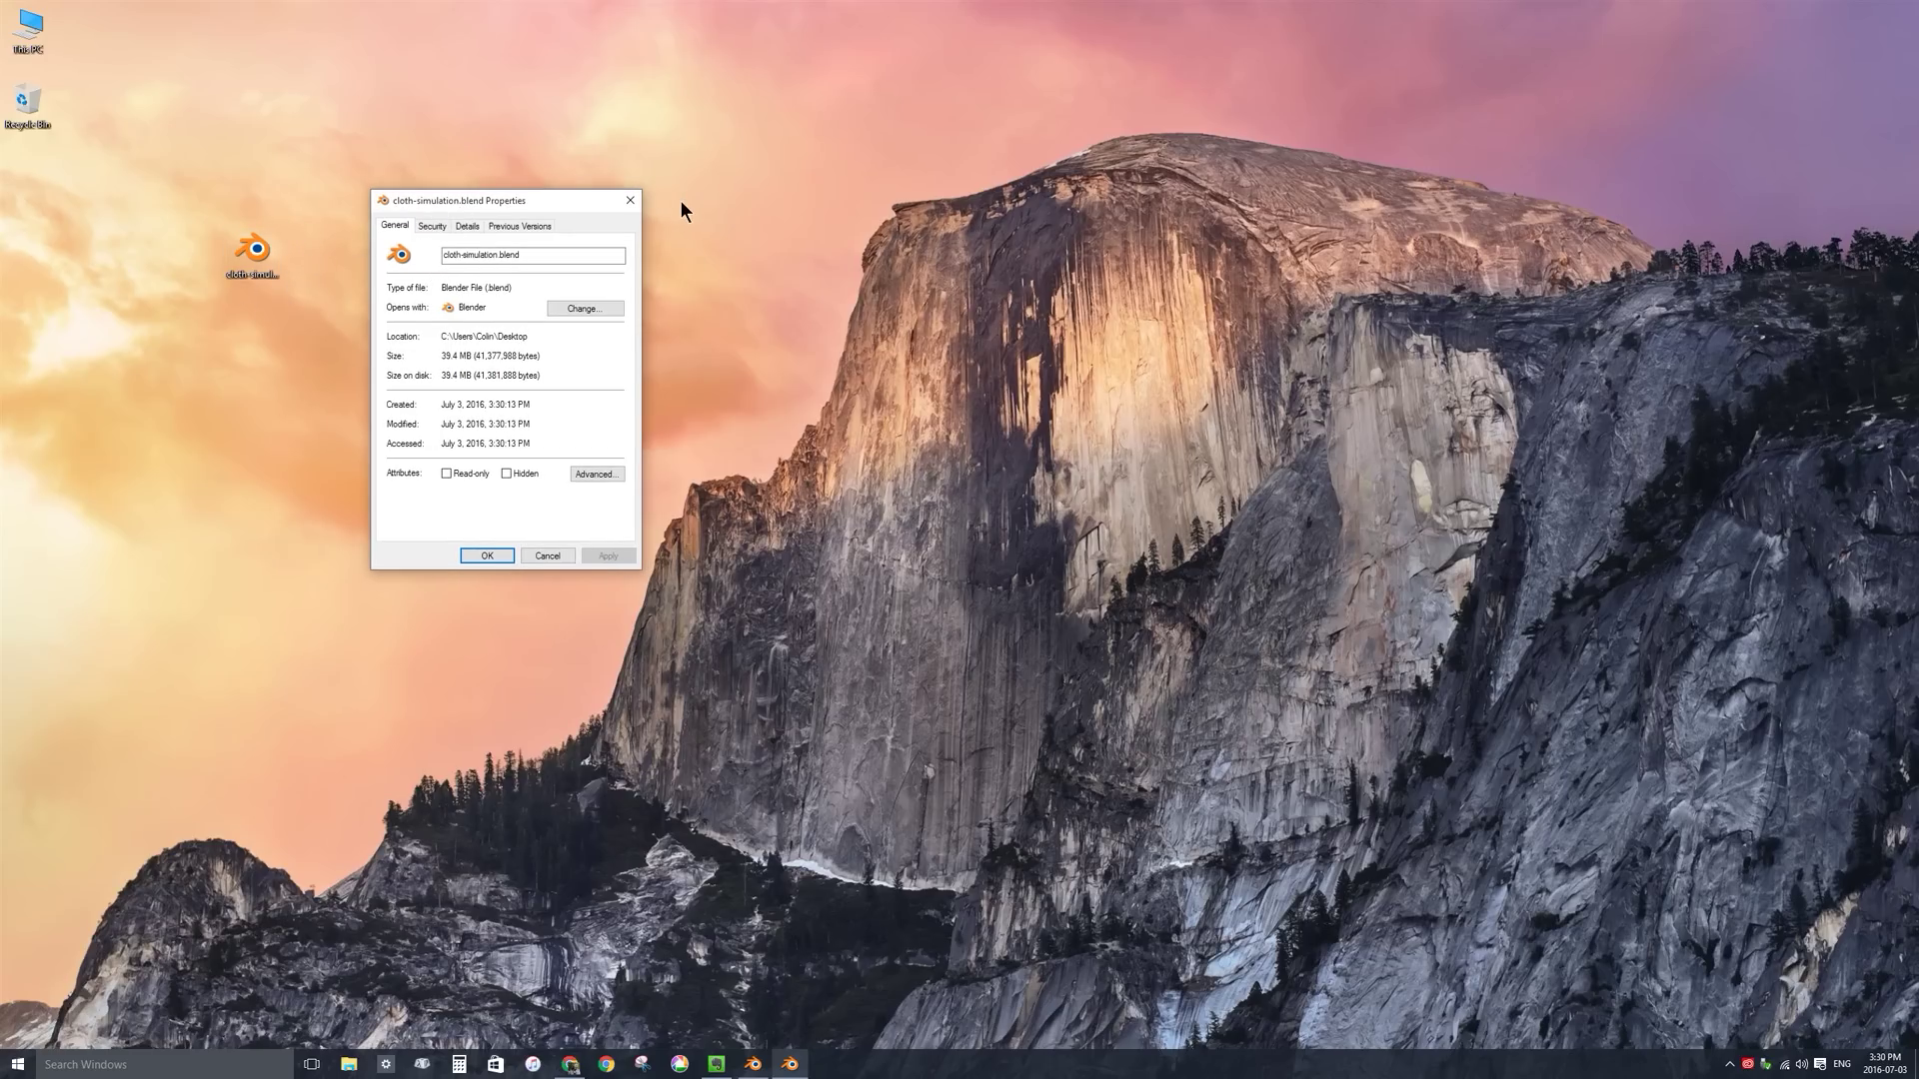
left_click(630, 201)
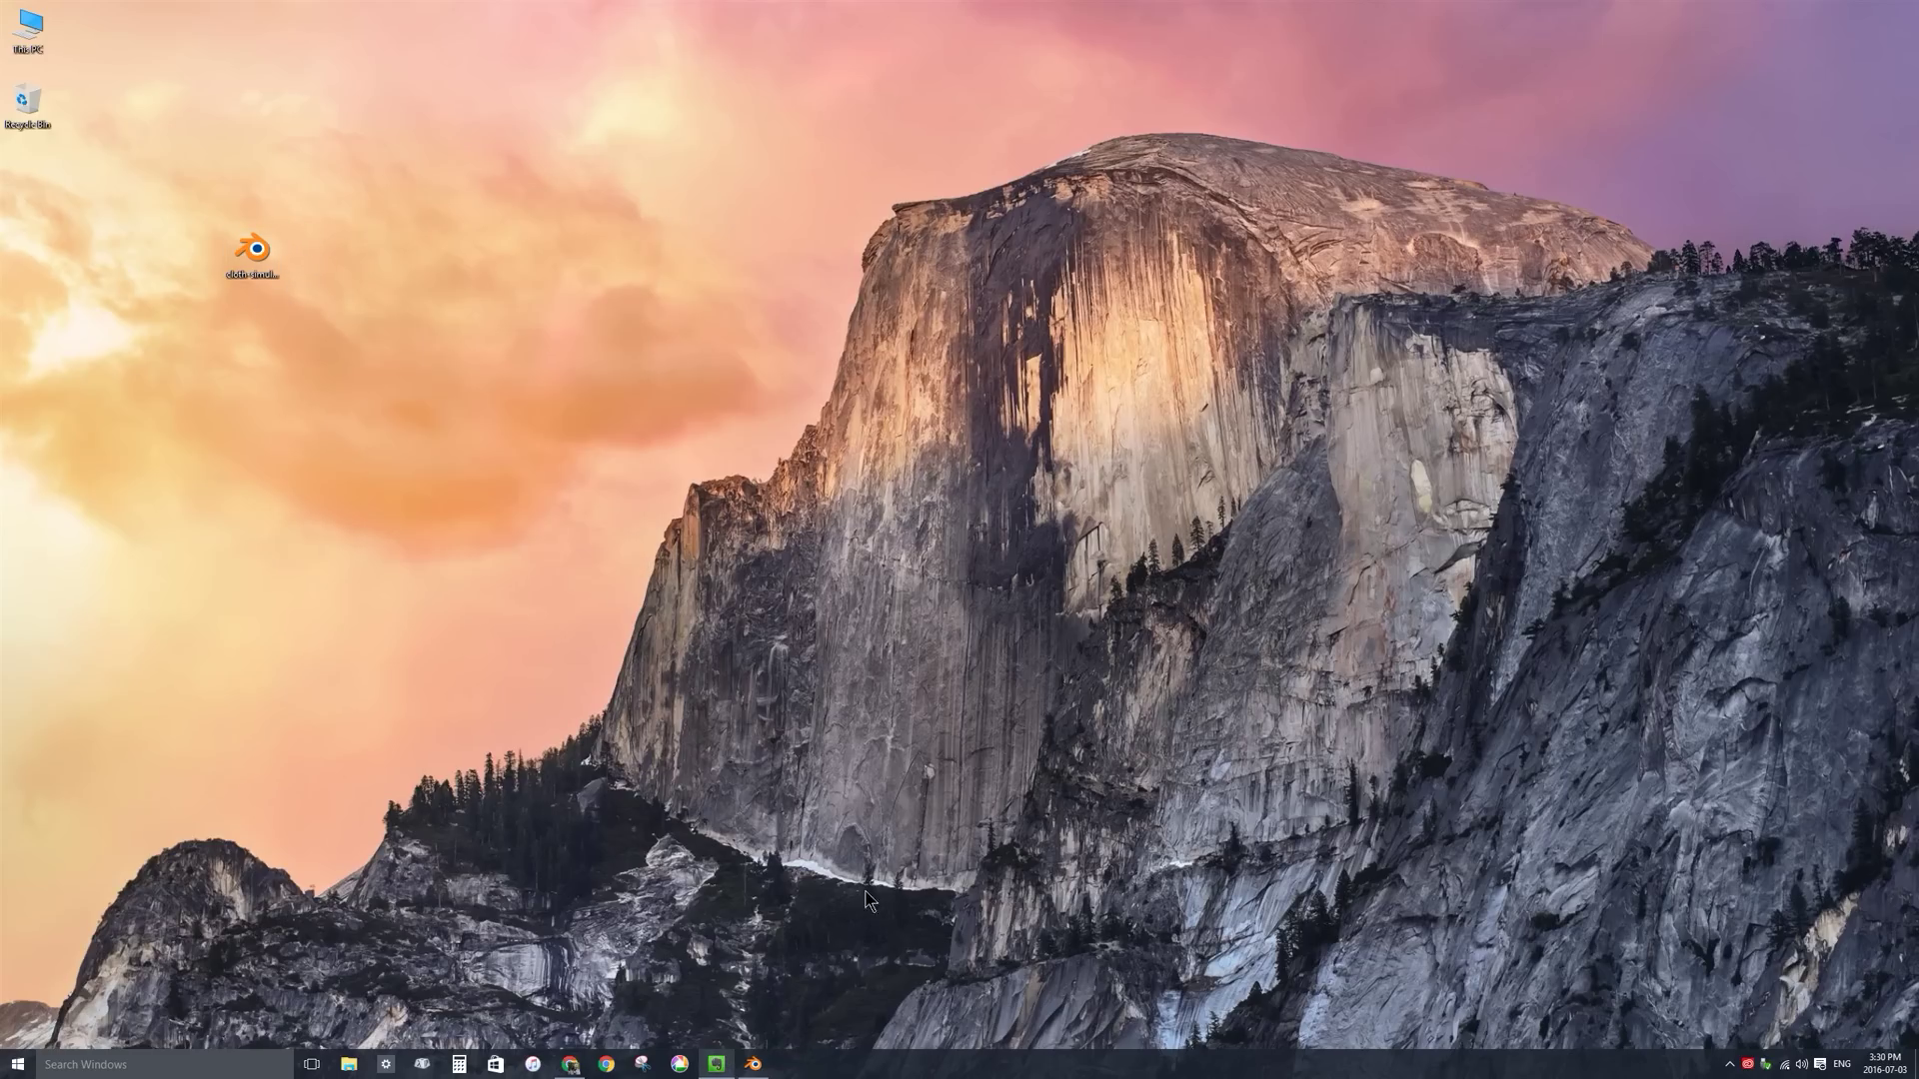
Switch back to Blender and examine the draped cloth from the sphere down to its hanging corners.
left_click(753, 1065)
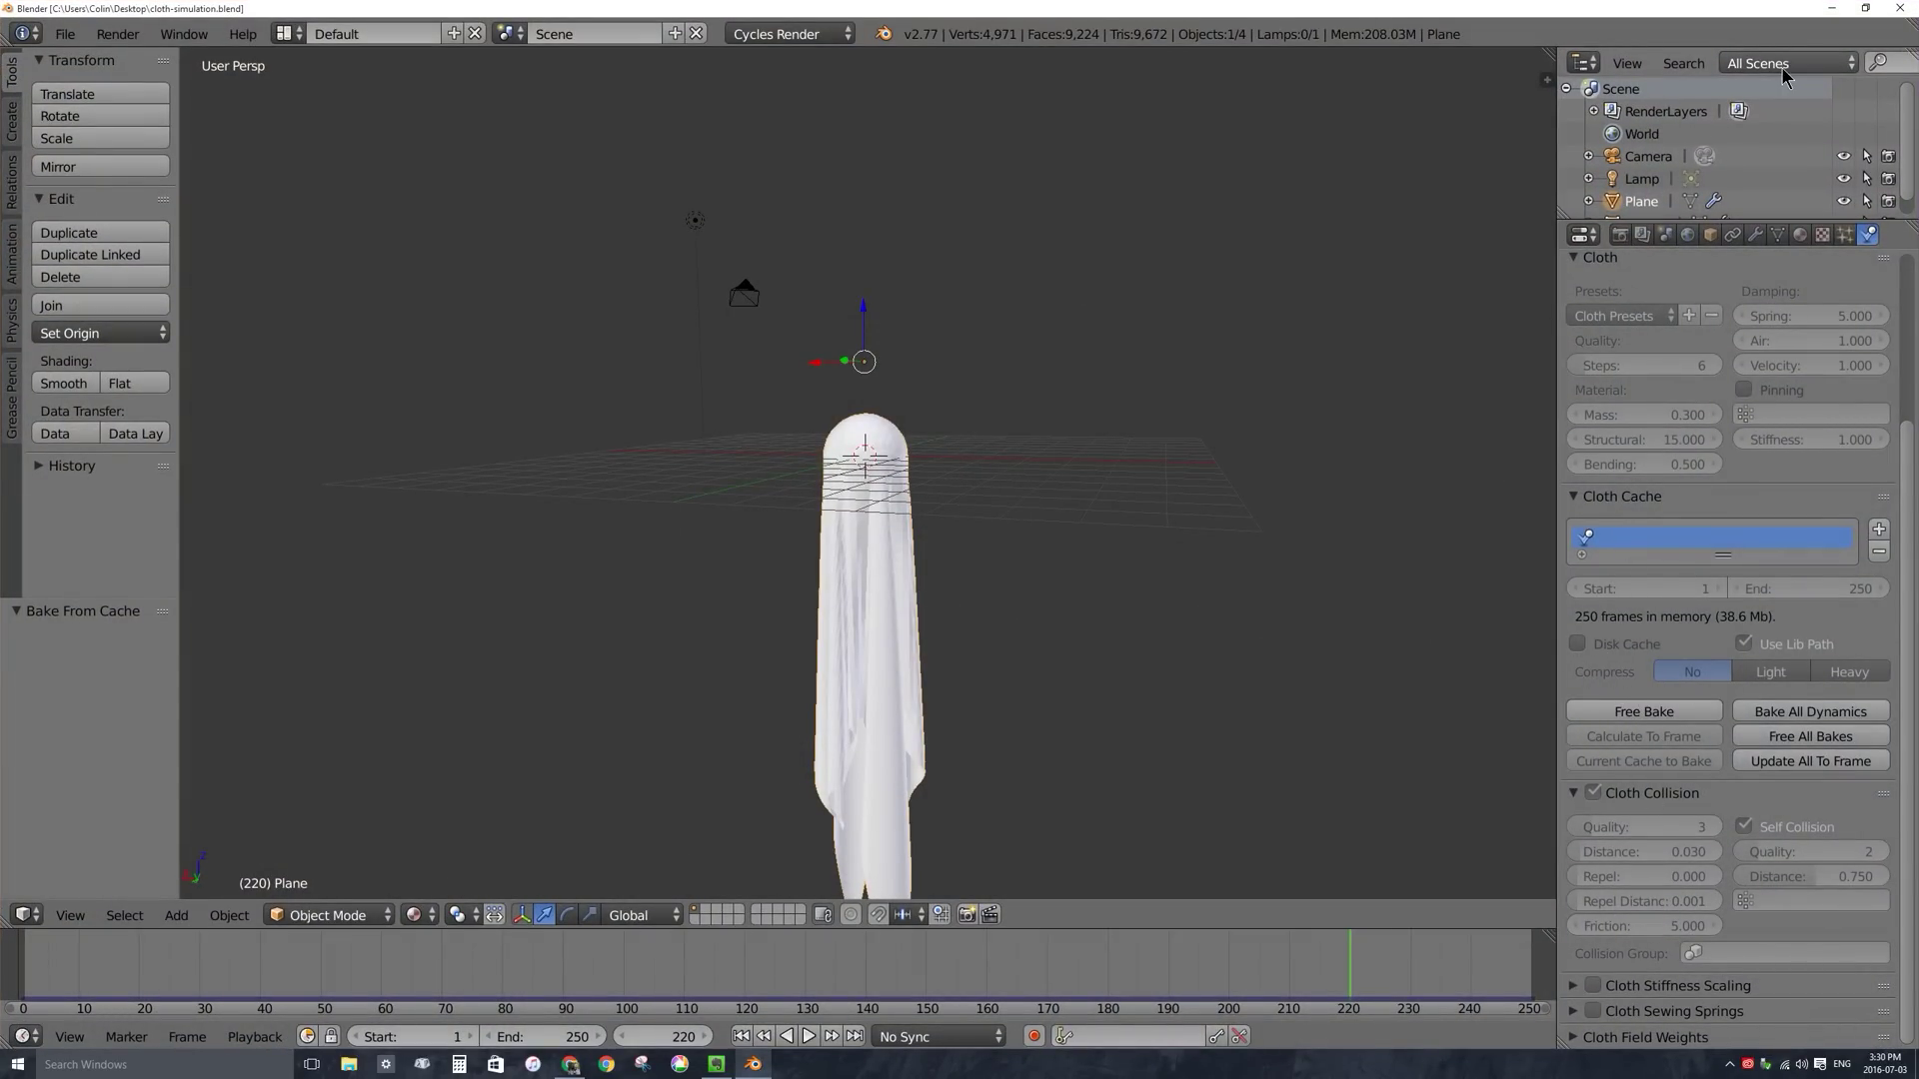
left_click(1833, 8)
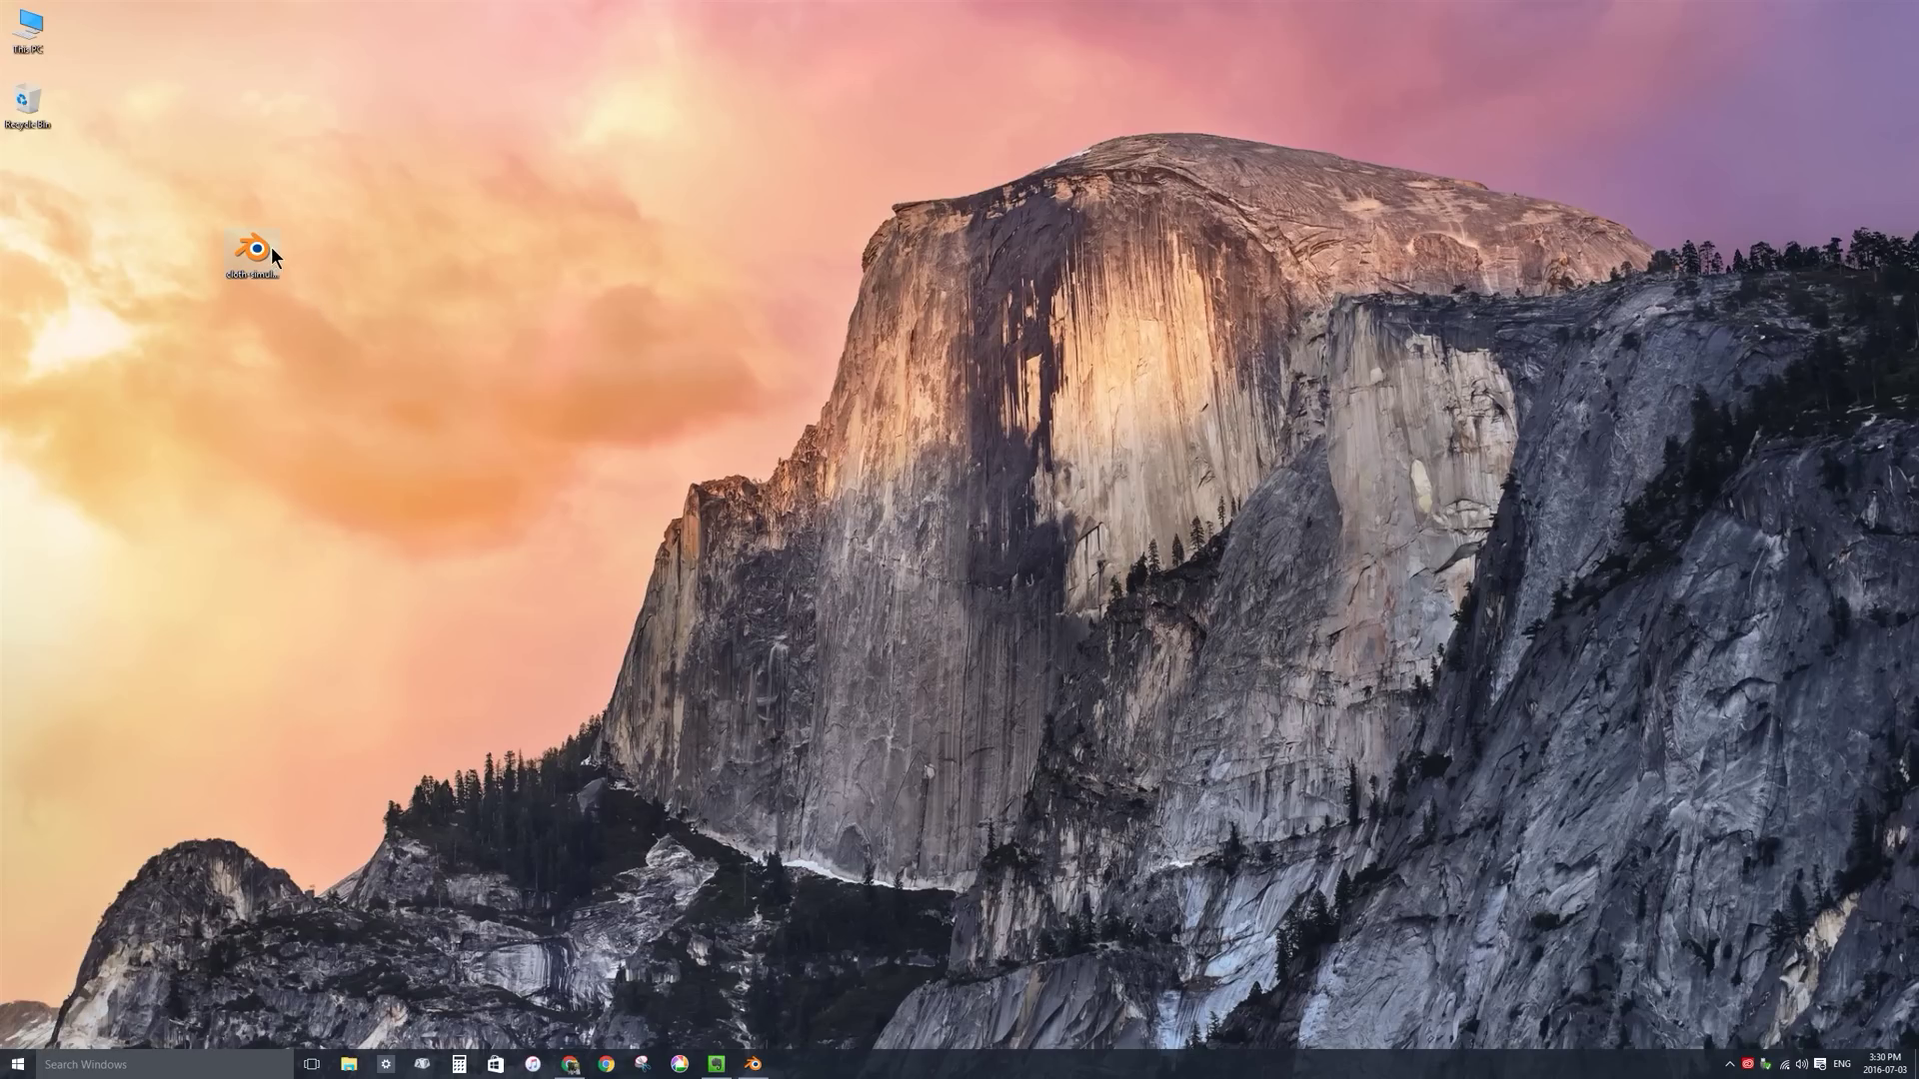
left_click(753, 1063)
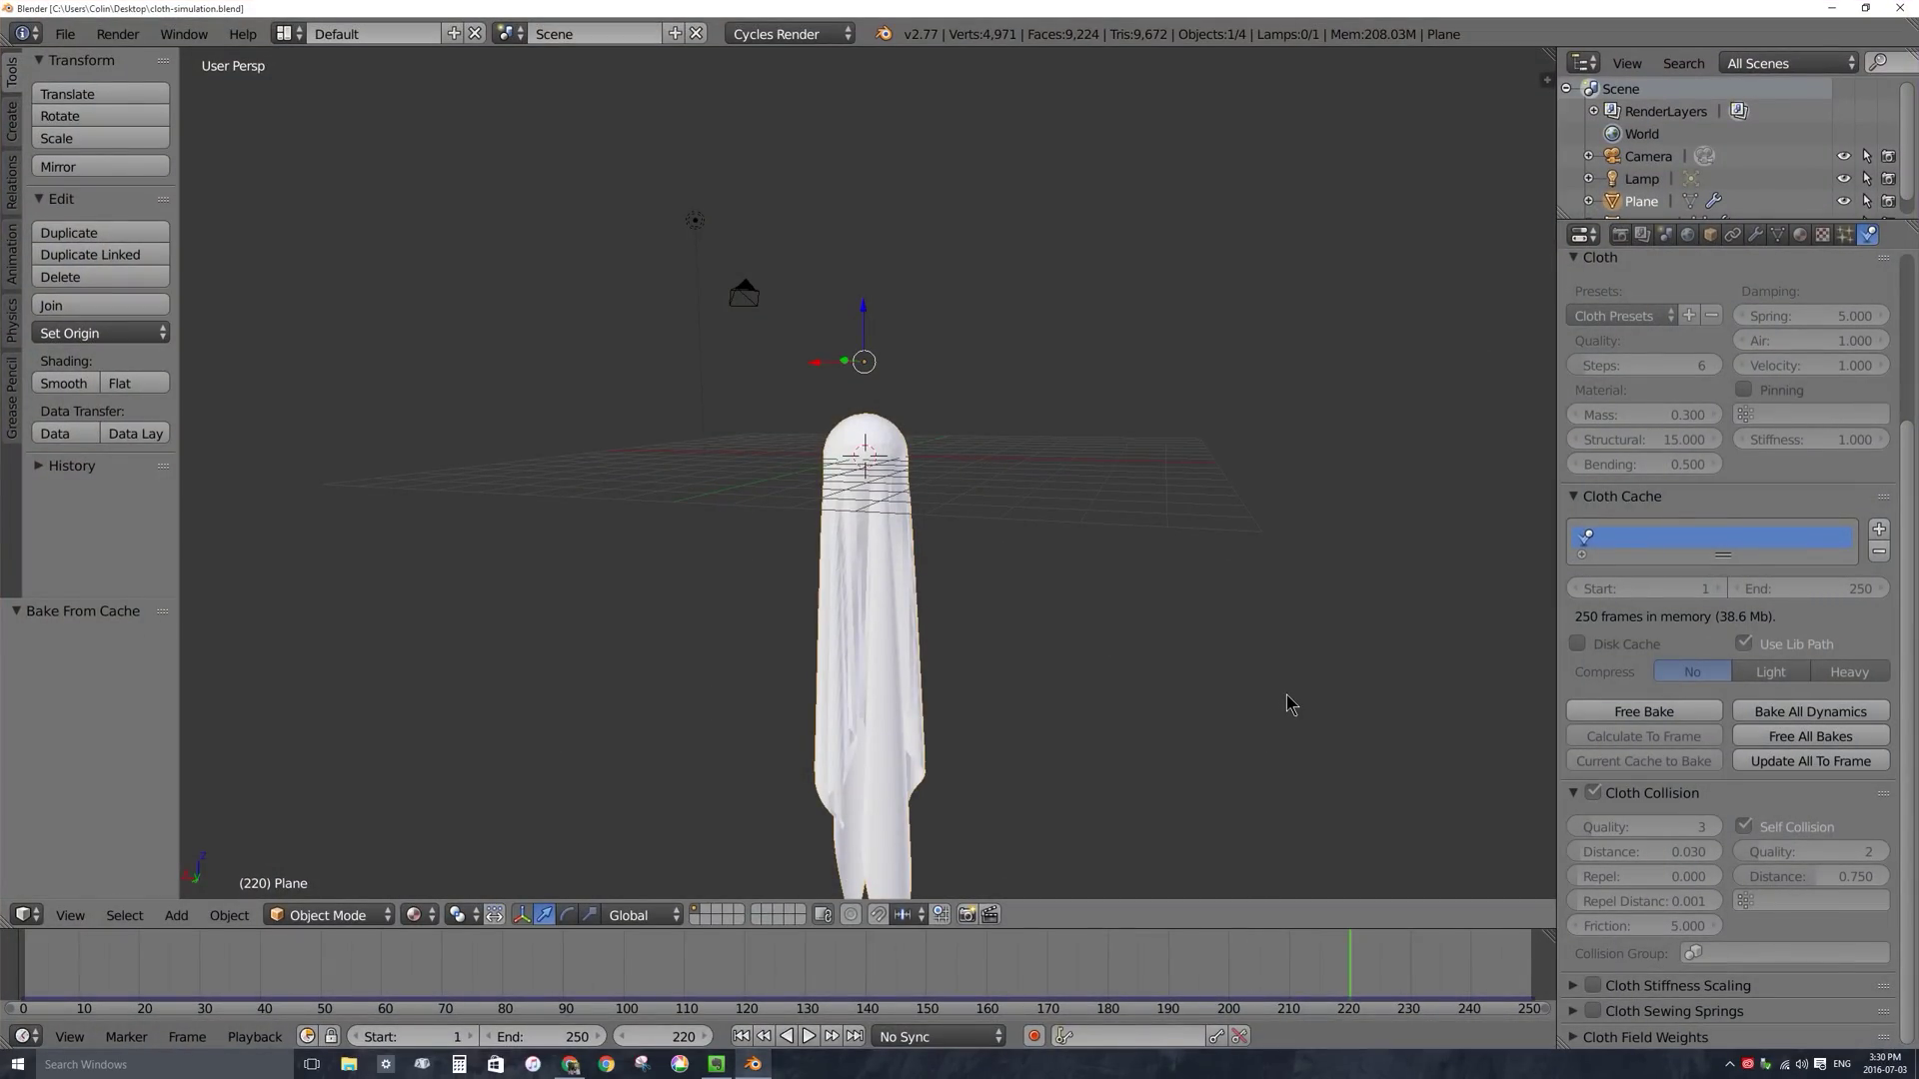
scroll(866, 456, "up", 9)
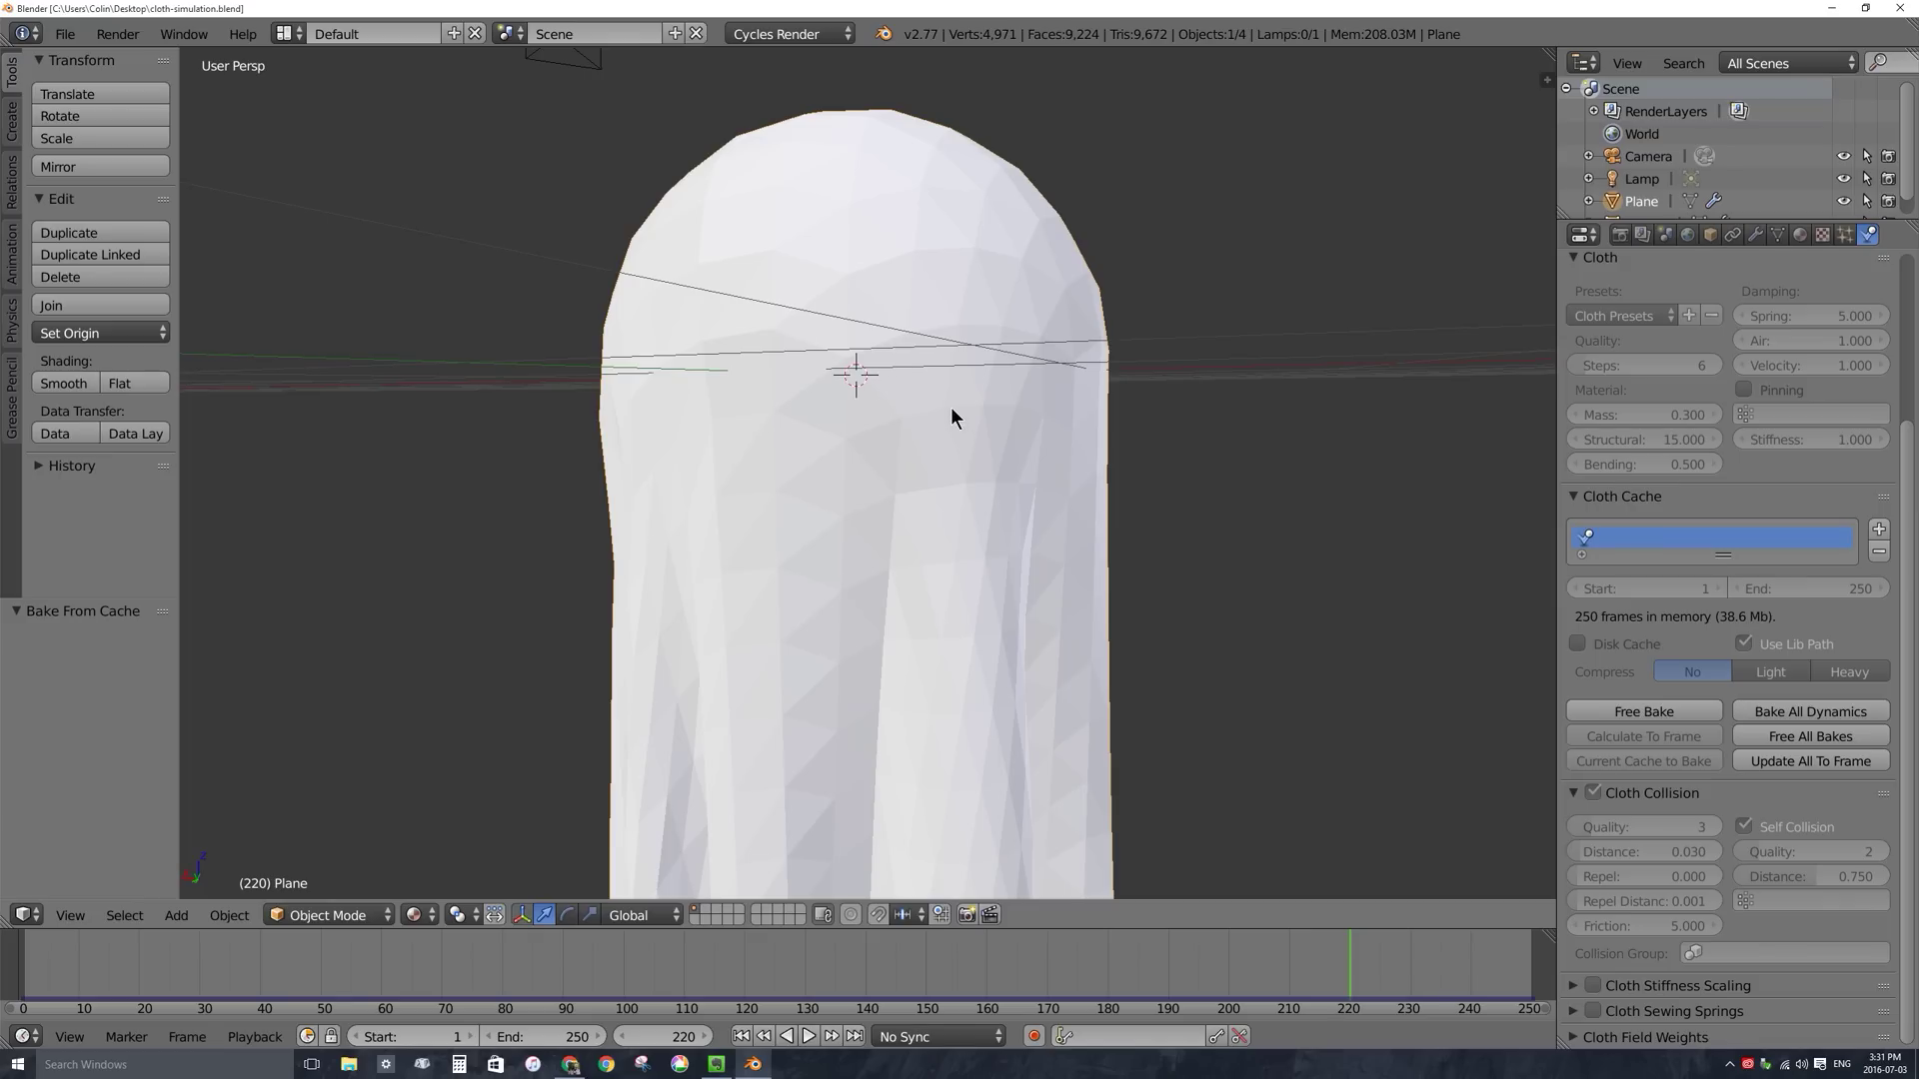
scroll(736, 515, "down", 3)
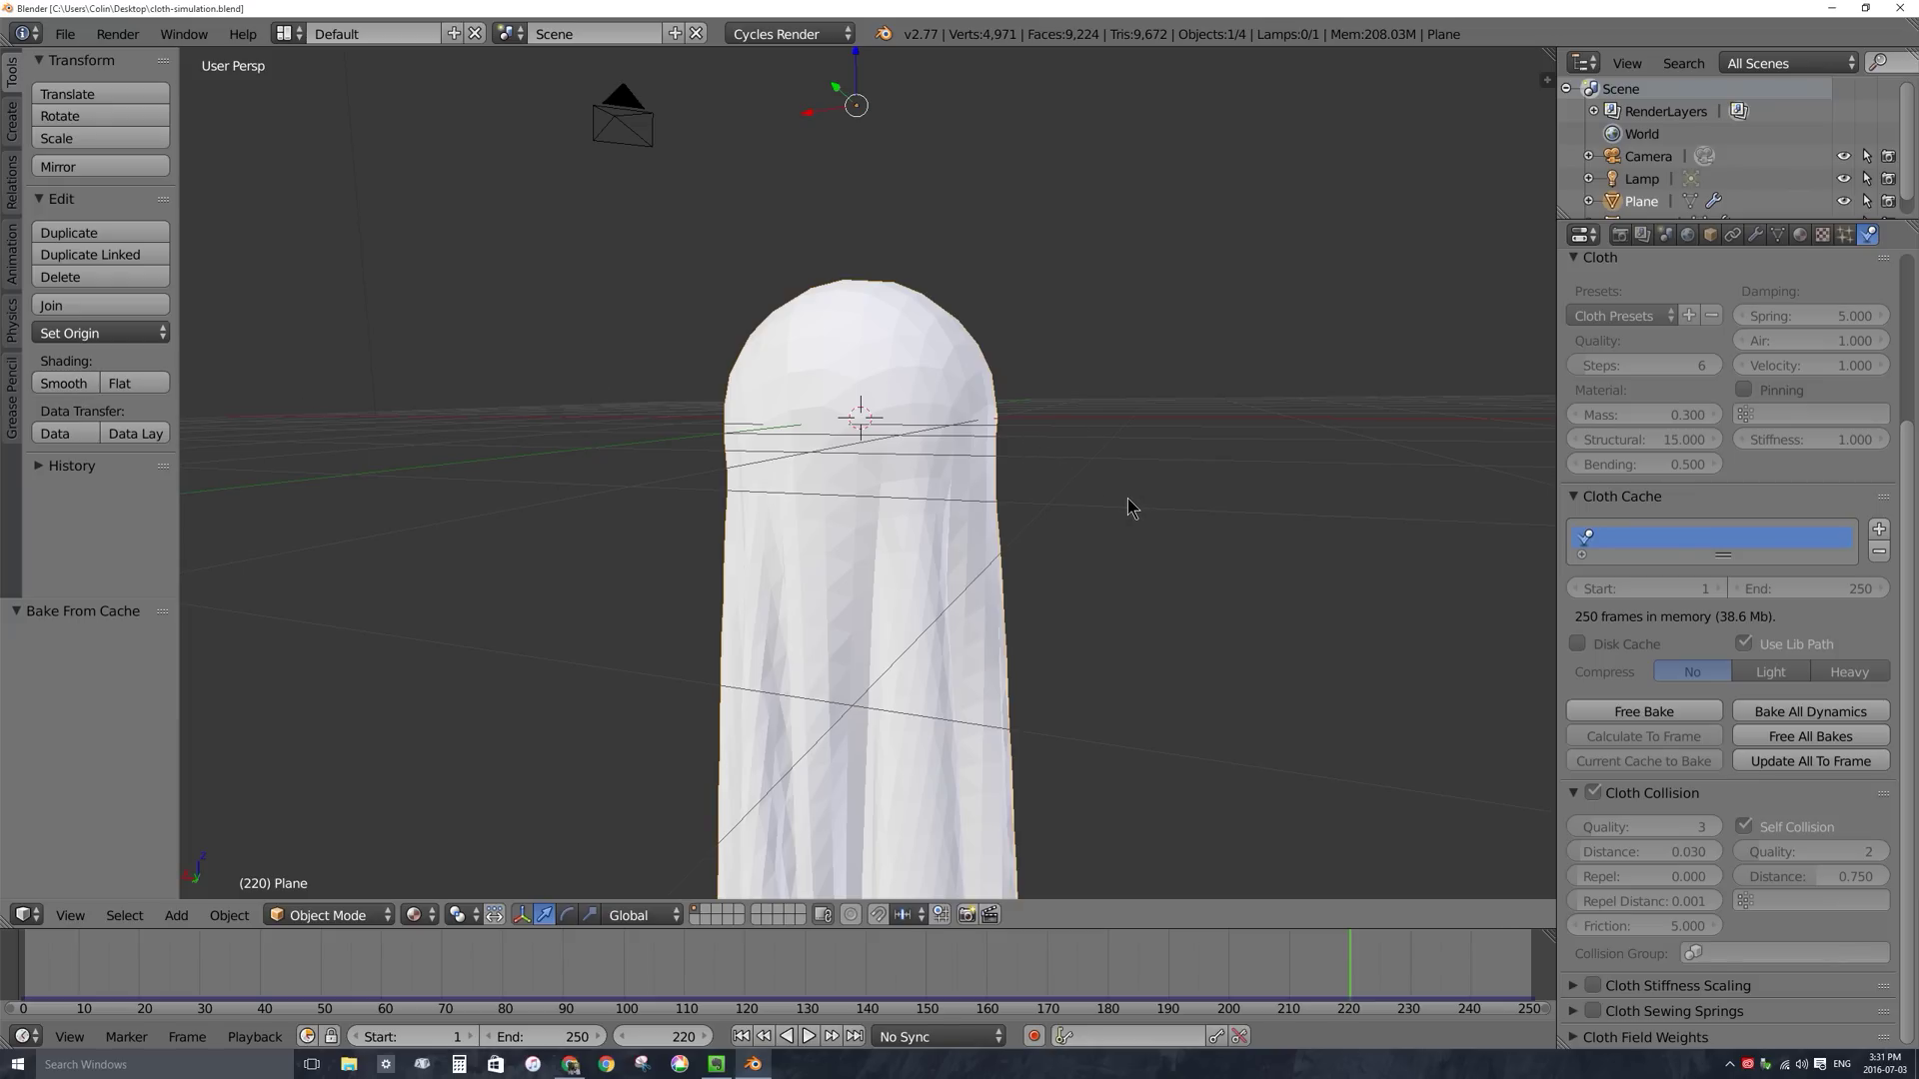
scroll(1132, 512, "down", 3)
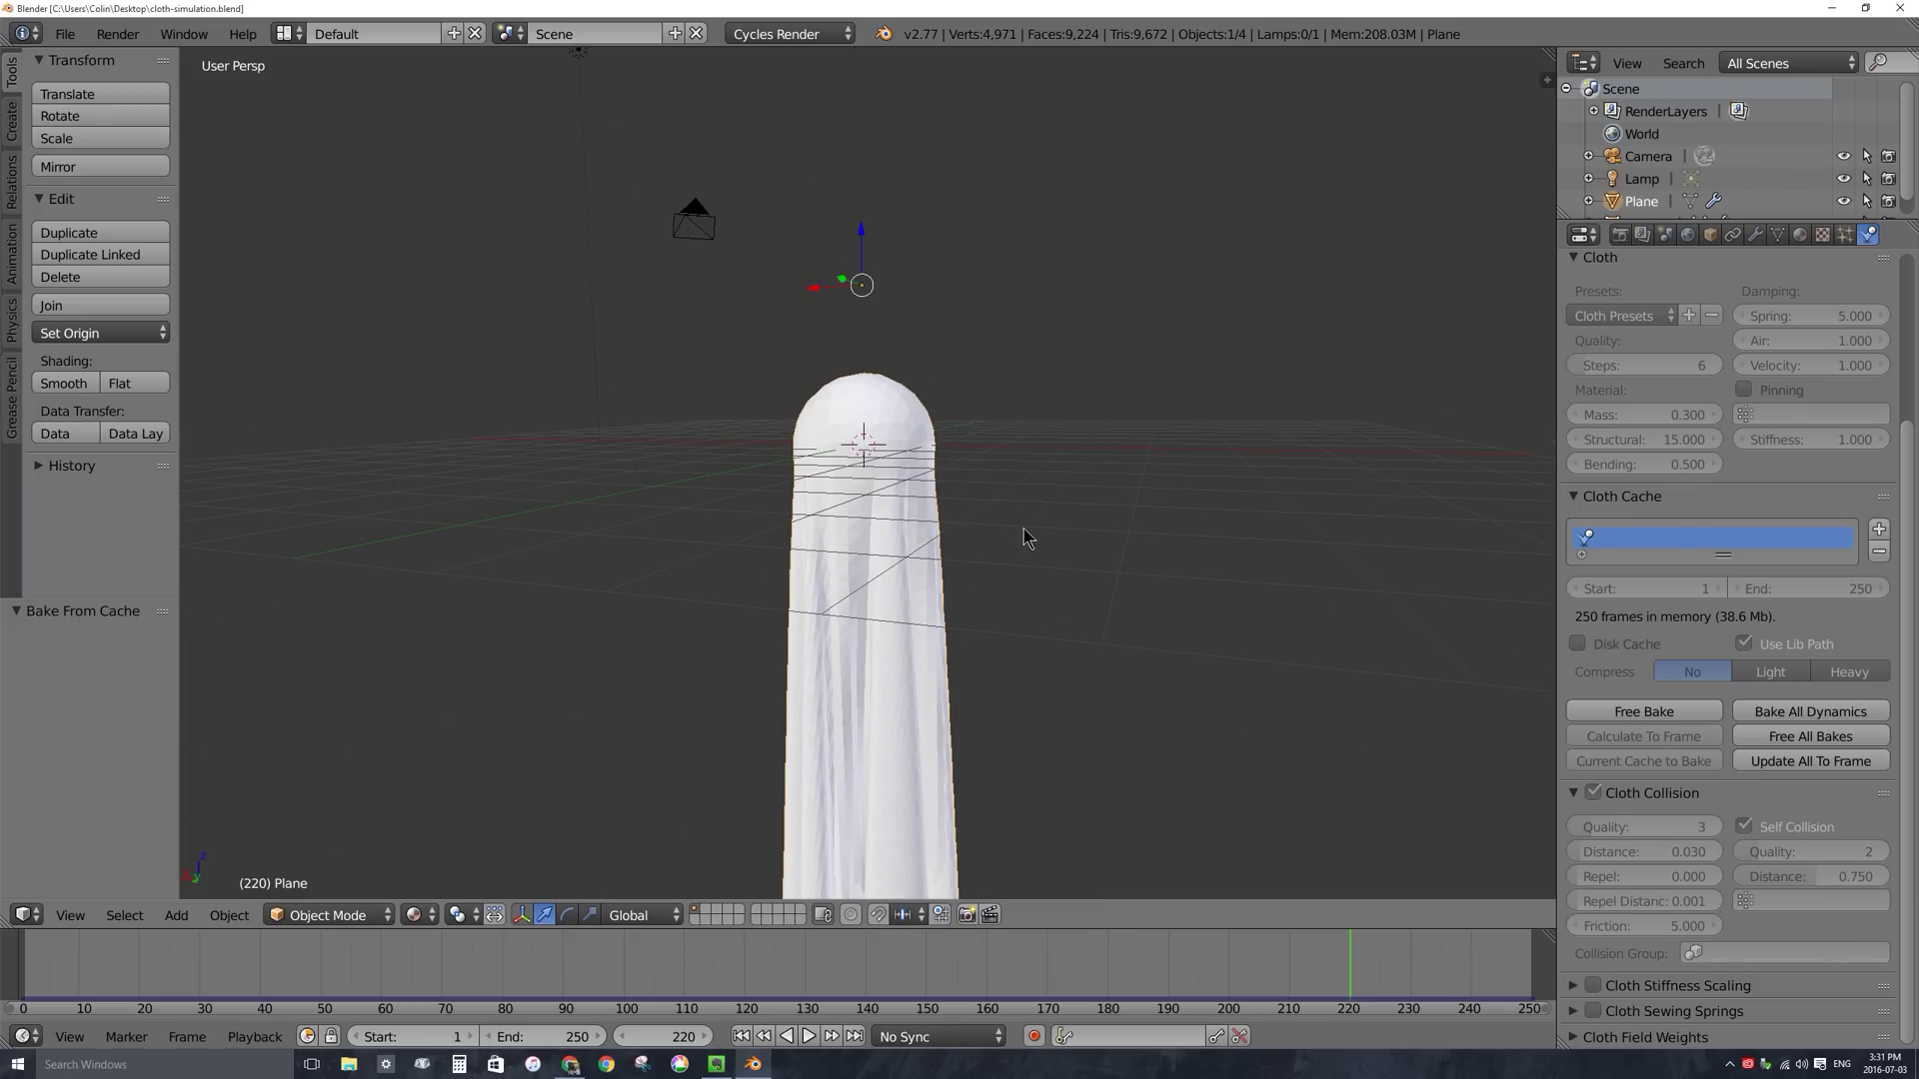
scroll(1030, 569, "down", 2)
middle_click_drag(1039, 597, 947, 309)
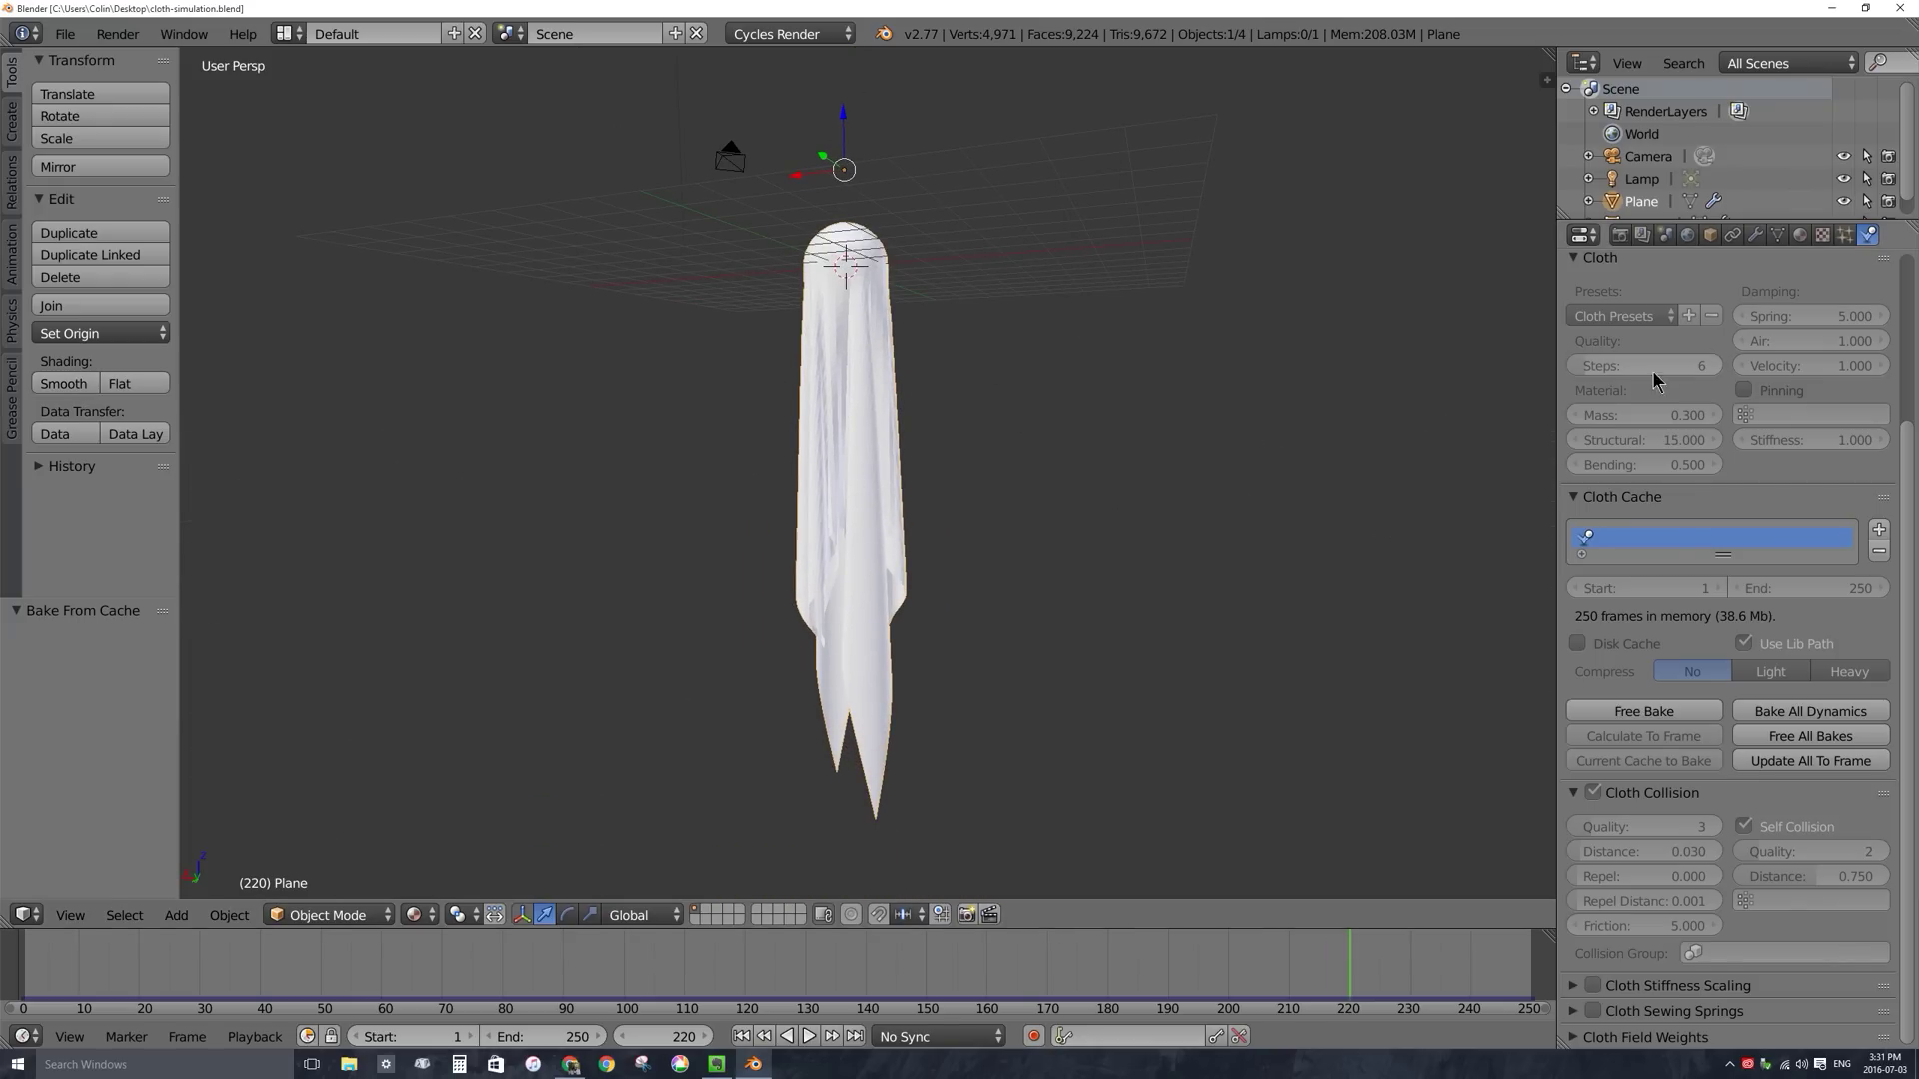
Add a Solidify modifier to the plane beneath its Triangulate and Cloth modifiers.
left_click(1756, 236)
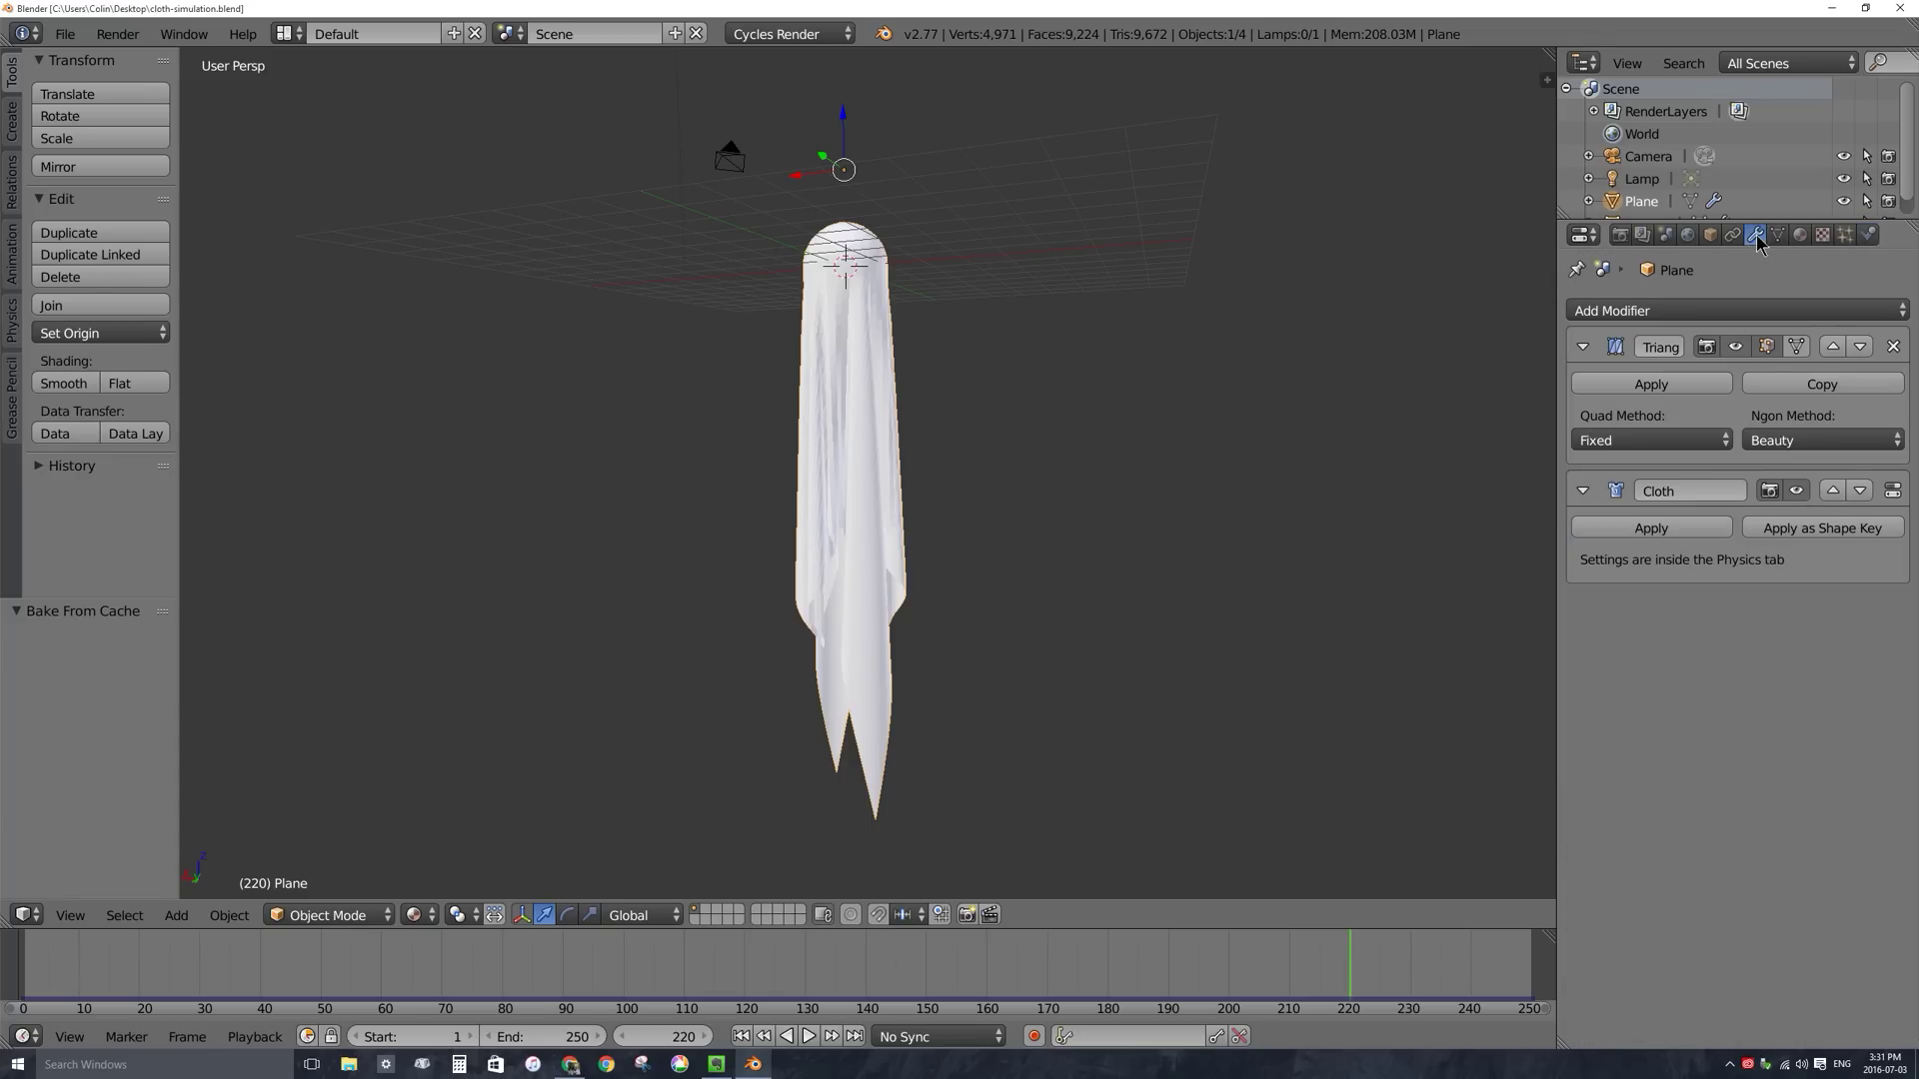
left_click(1650, 310)
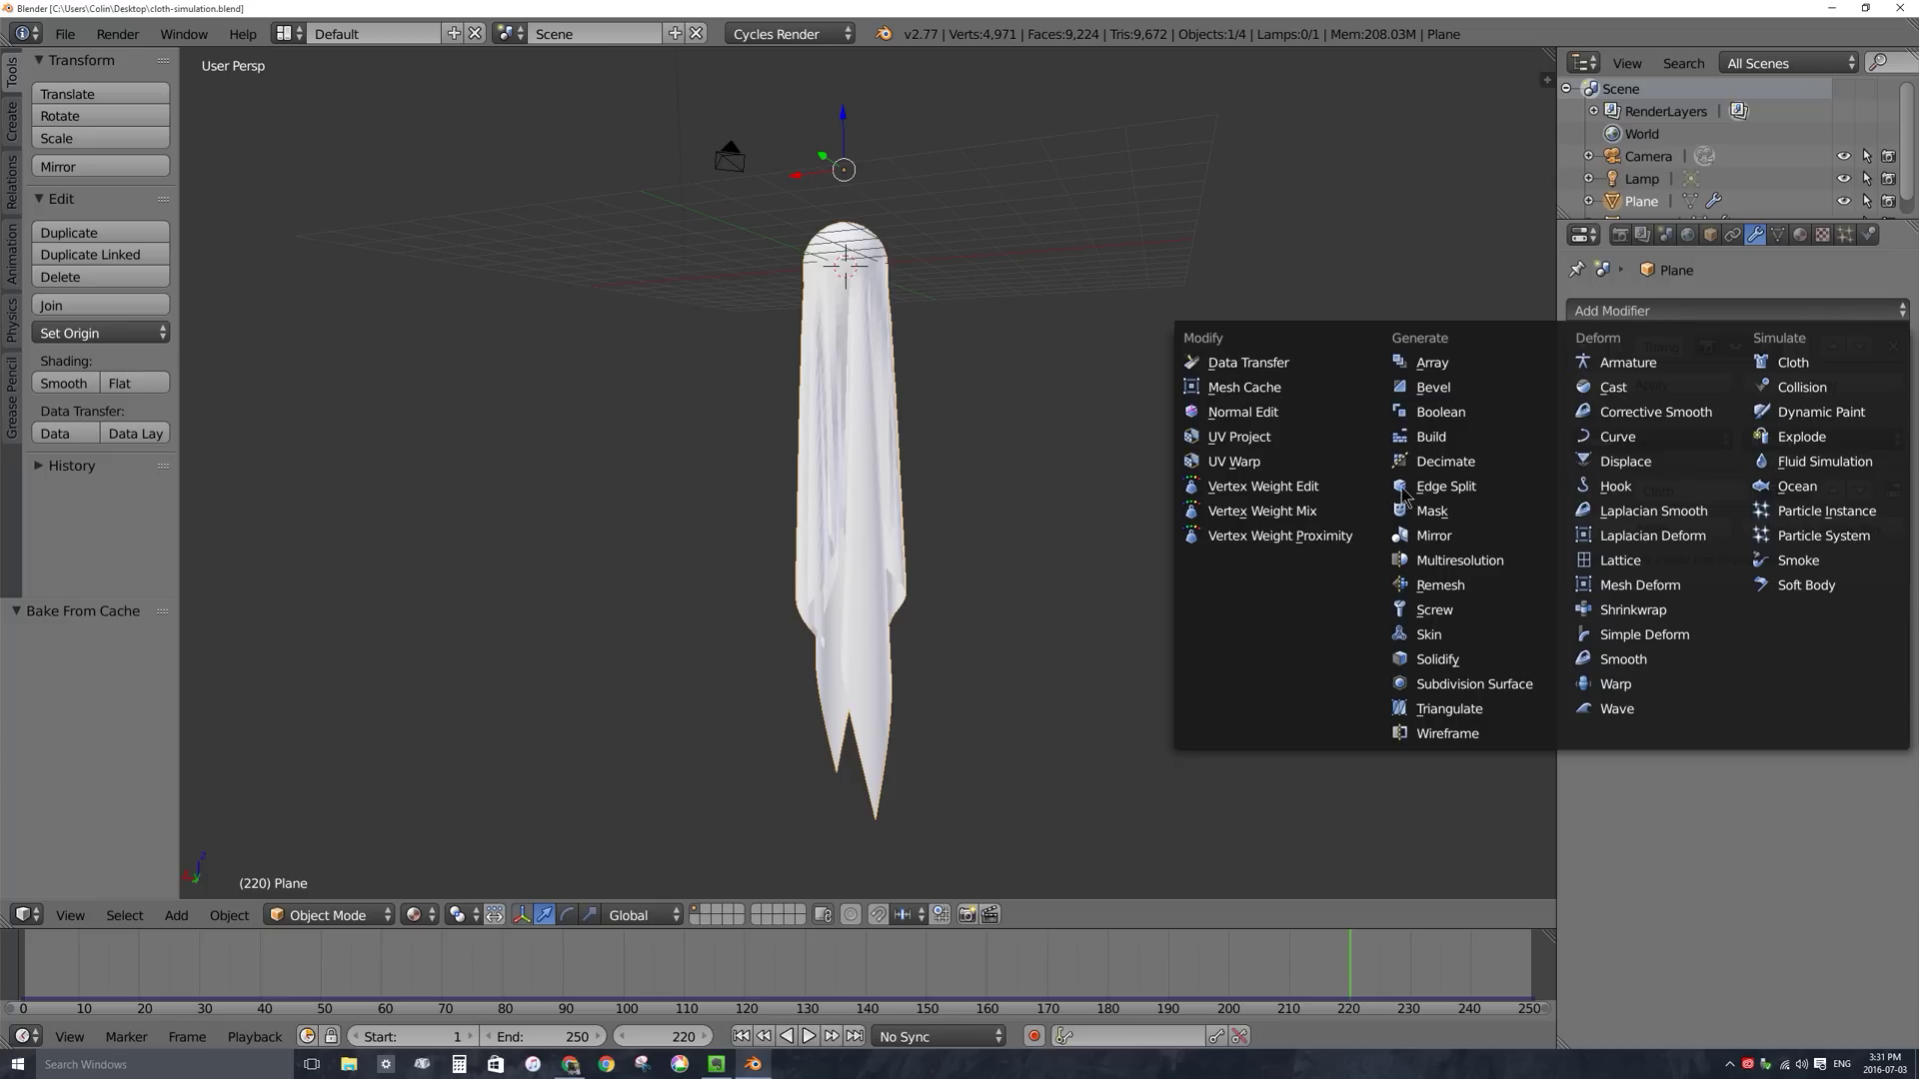
left_click(1465, 668)
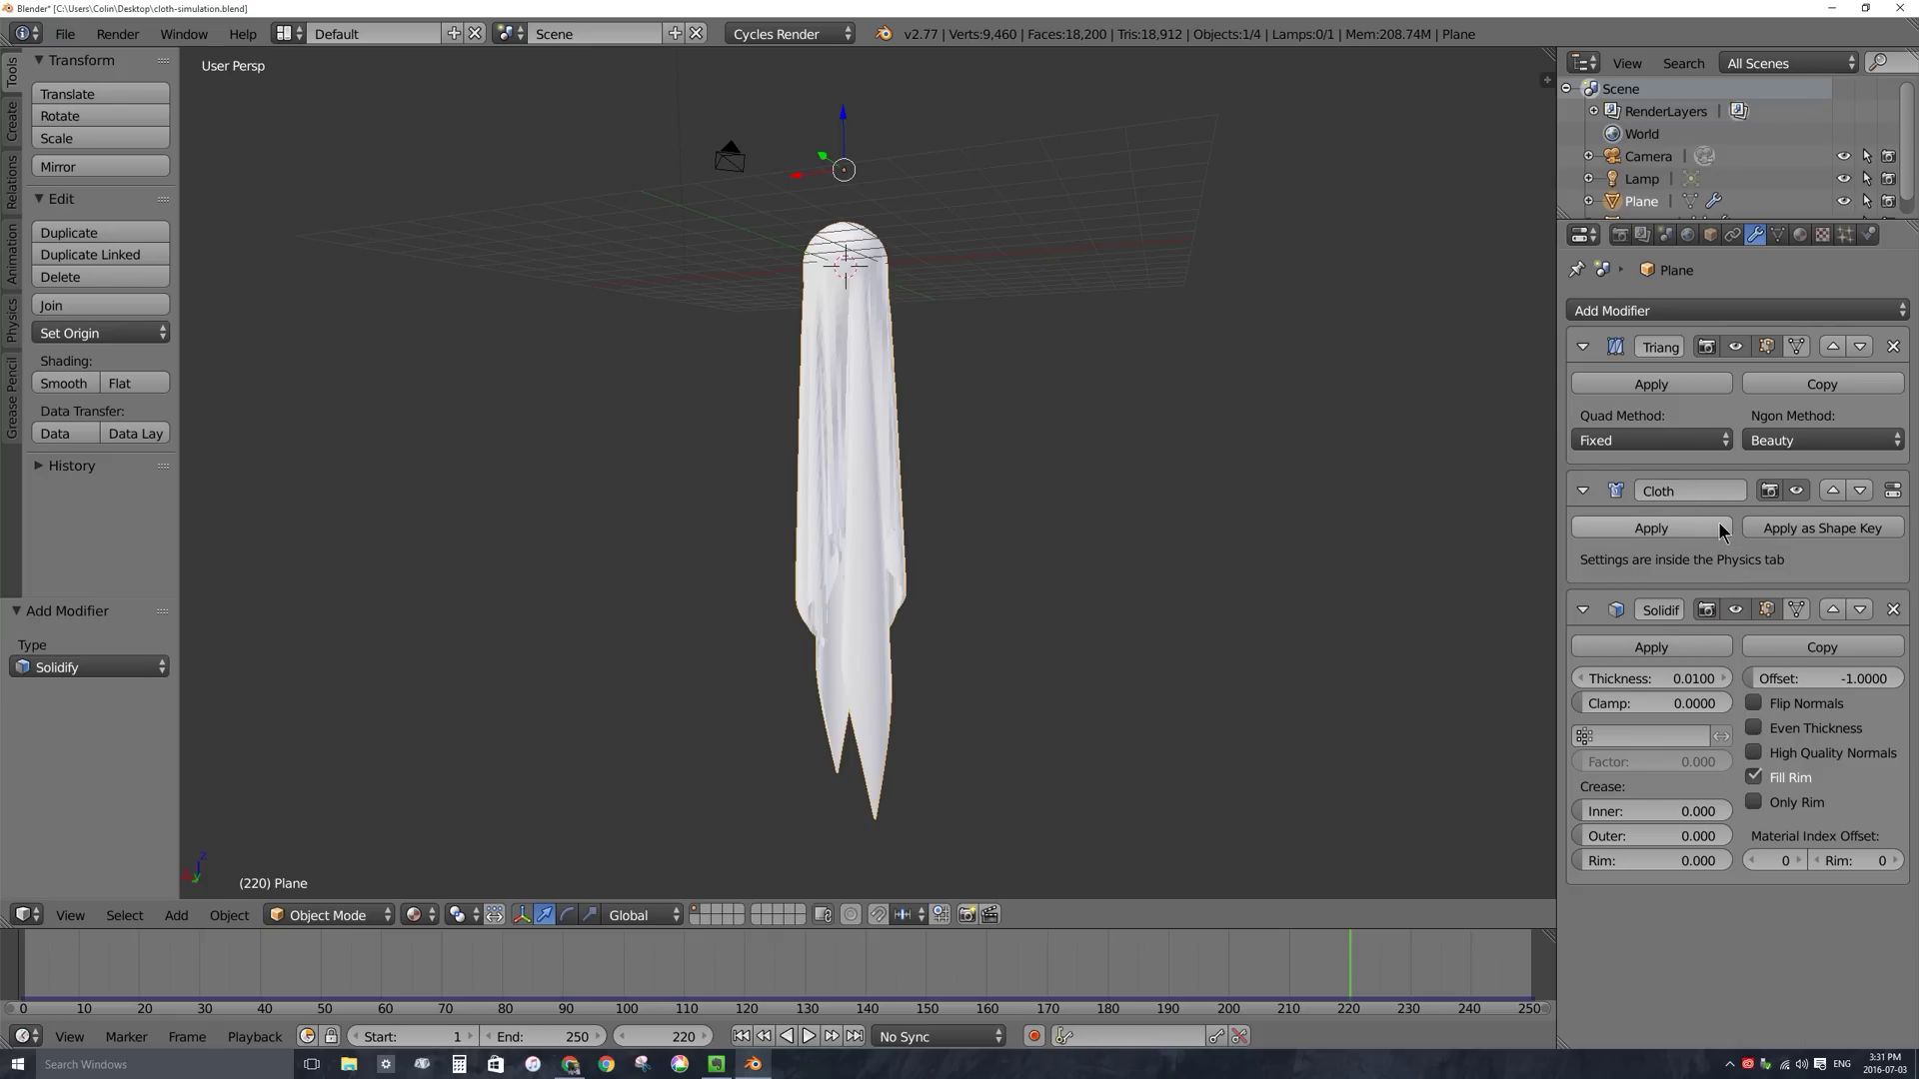
Go to frame 0 and compare the plane's edge with the Solidify modifier's viewport display off and on.
left_click_drag(217, 967, 19, 965)
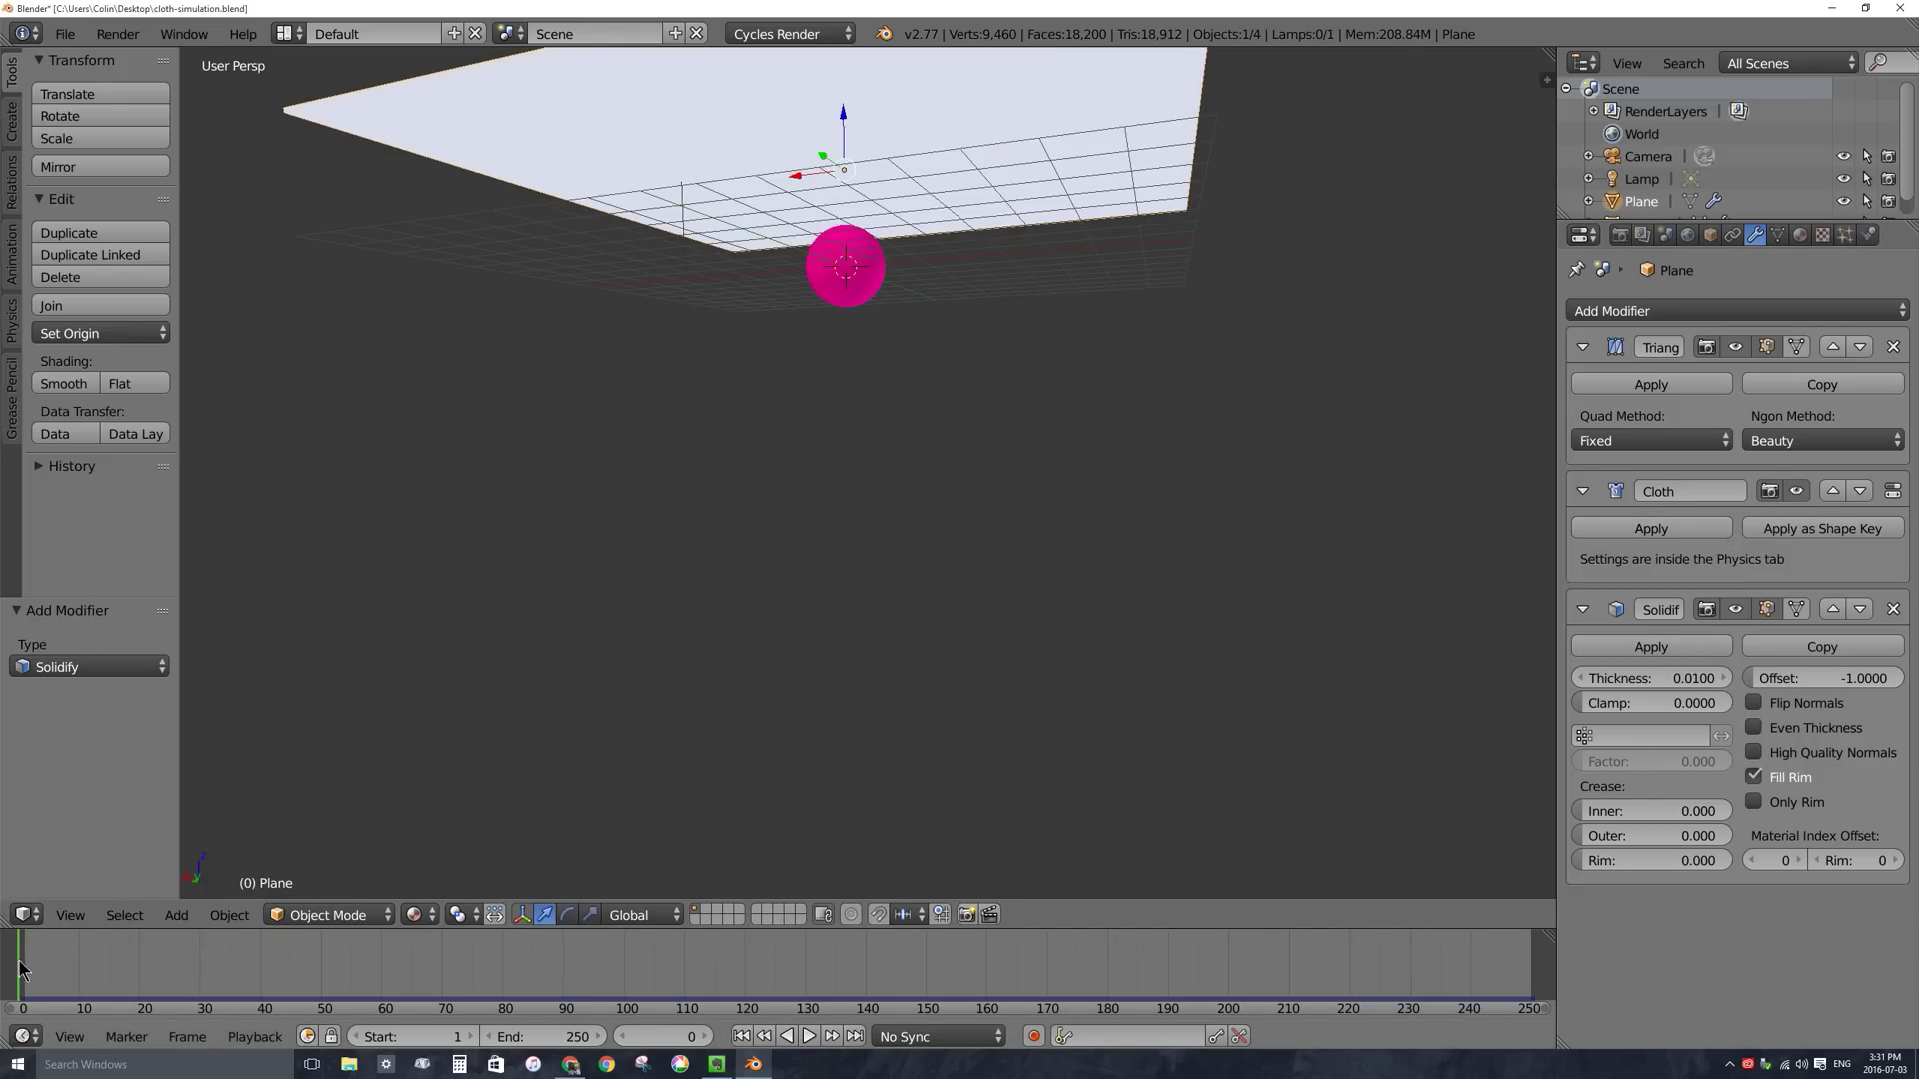
middle_click_drag(637, 321, 711, 355)
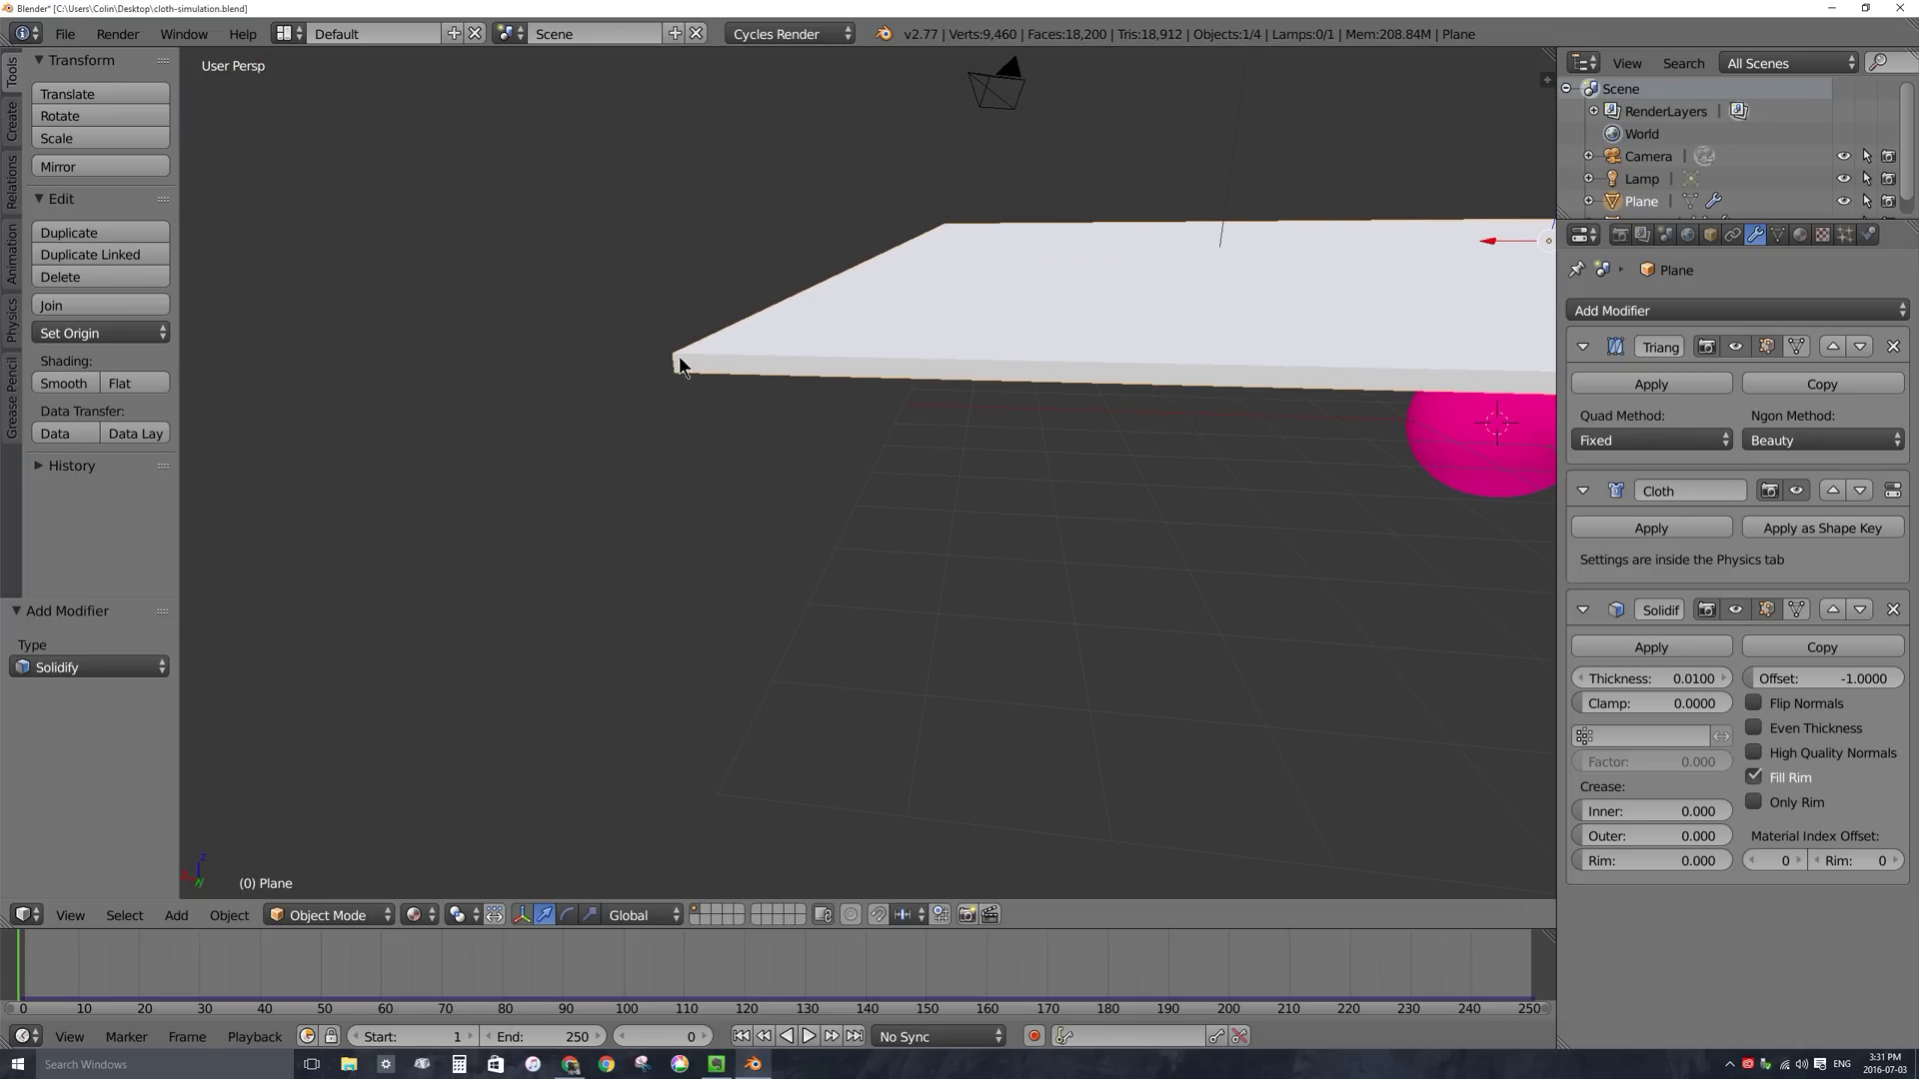
left_click(1736, 610)
middle_click_drag(1050, 450, 1051, 457)
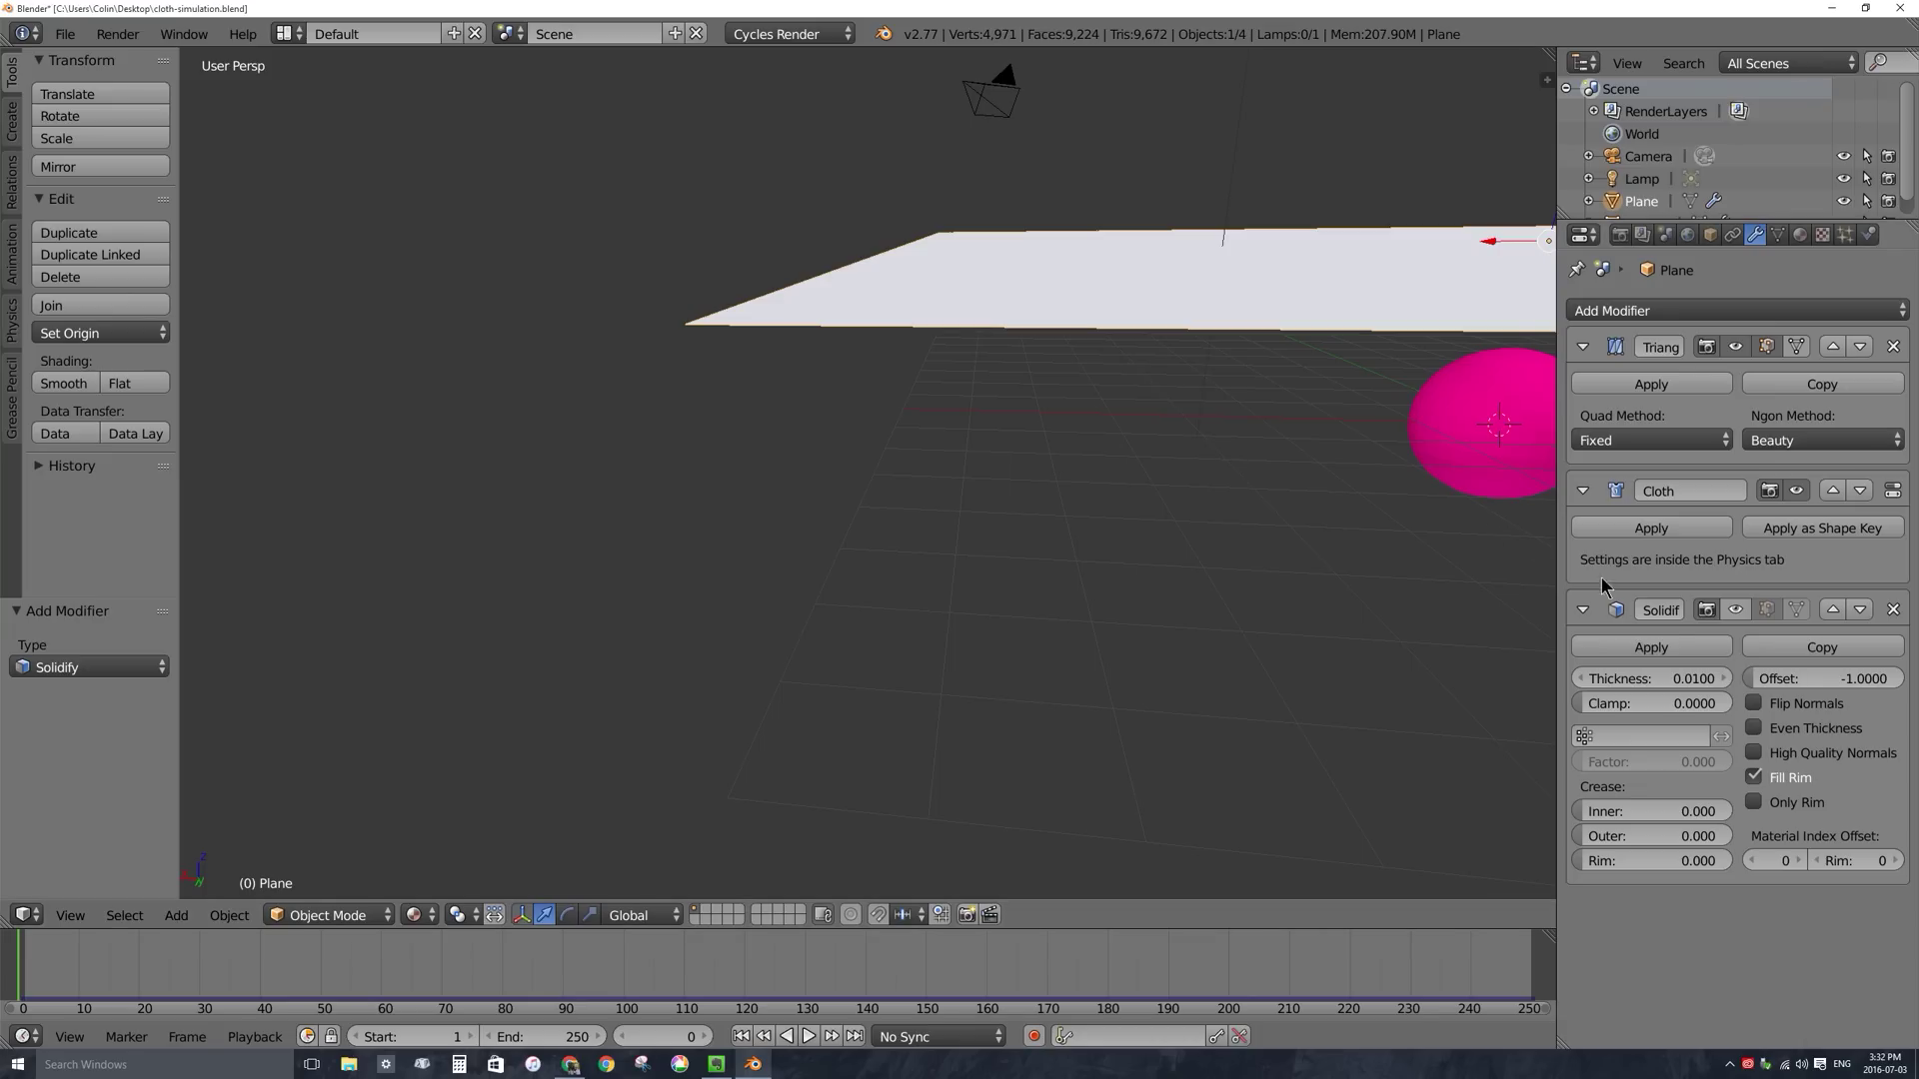
left_click(1737, 610)
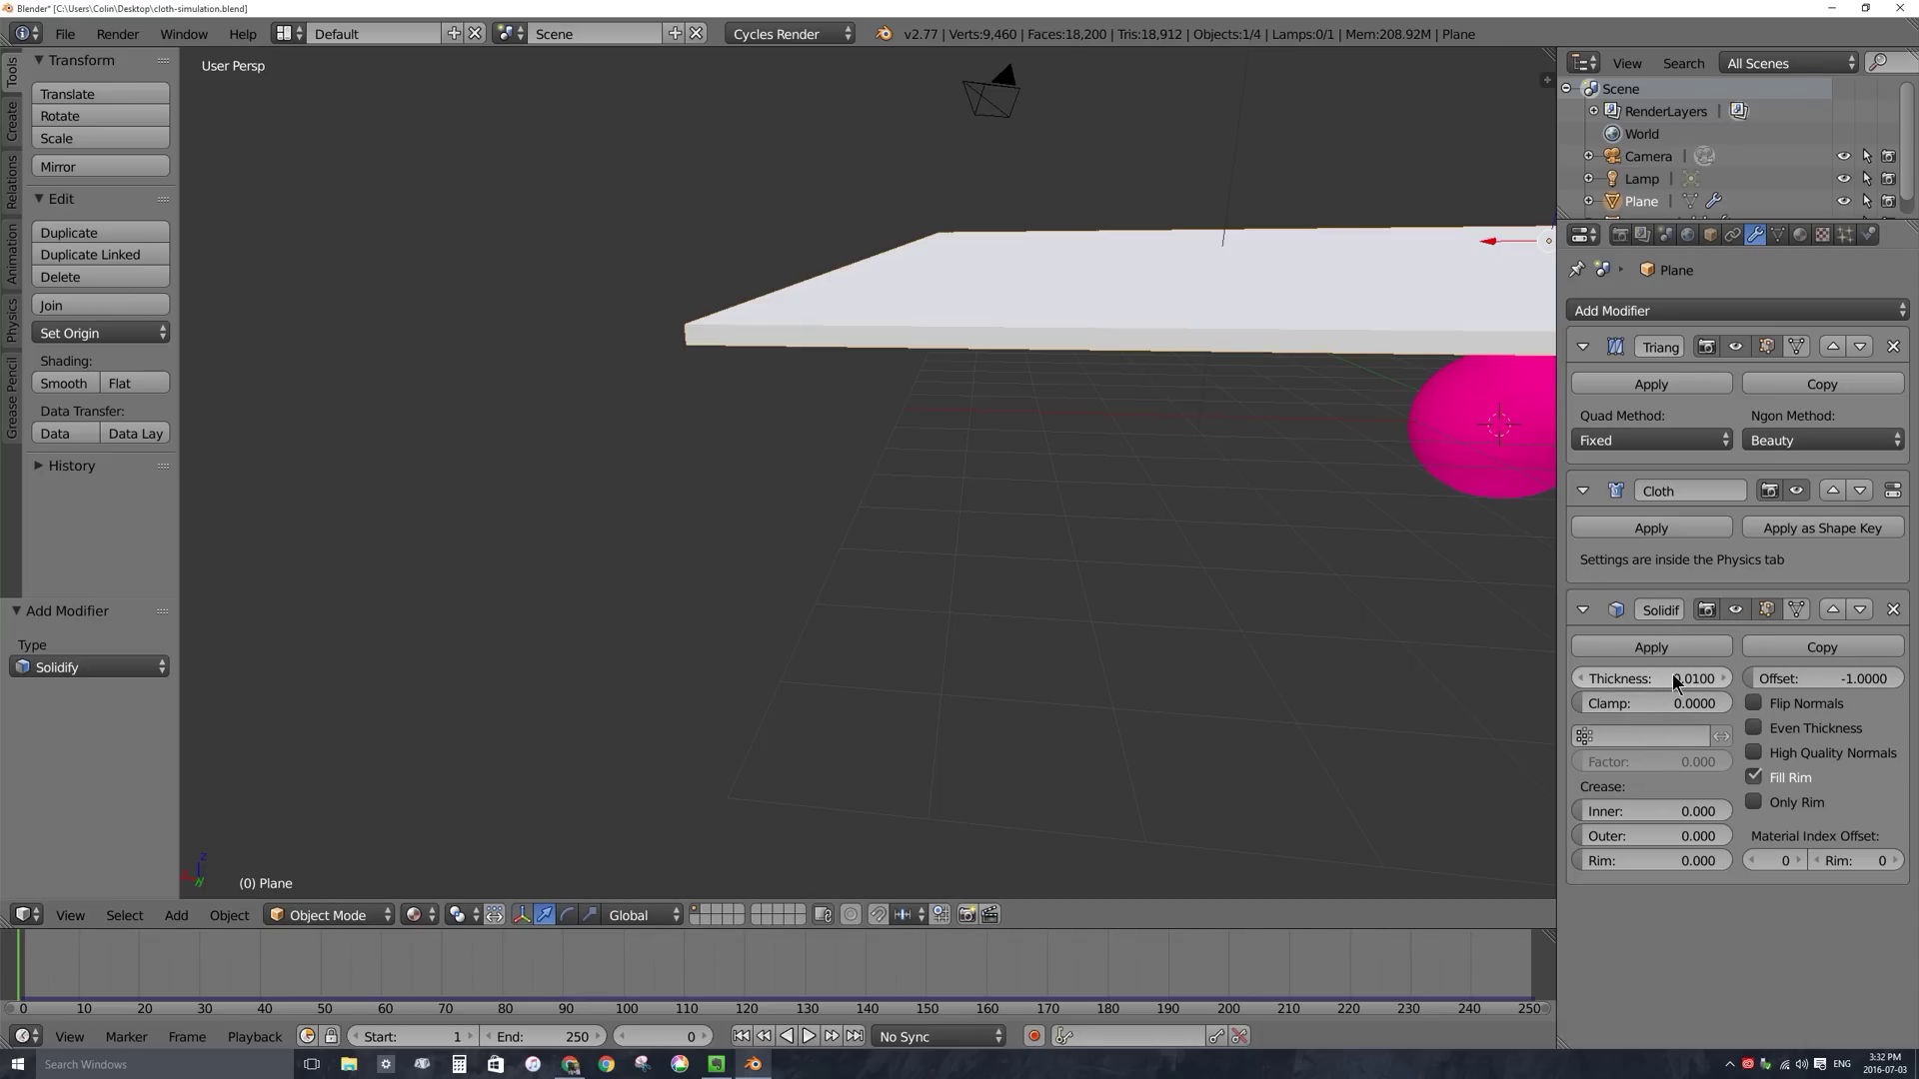
Set the Solidify thickness to -0.0170 and move the timeline to frame 103 to show the draped cloth.
left_click_drag(1678, 679, 1639, 680)
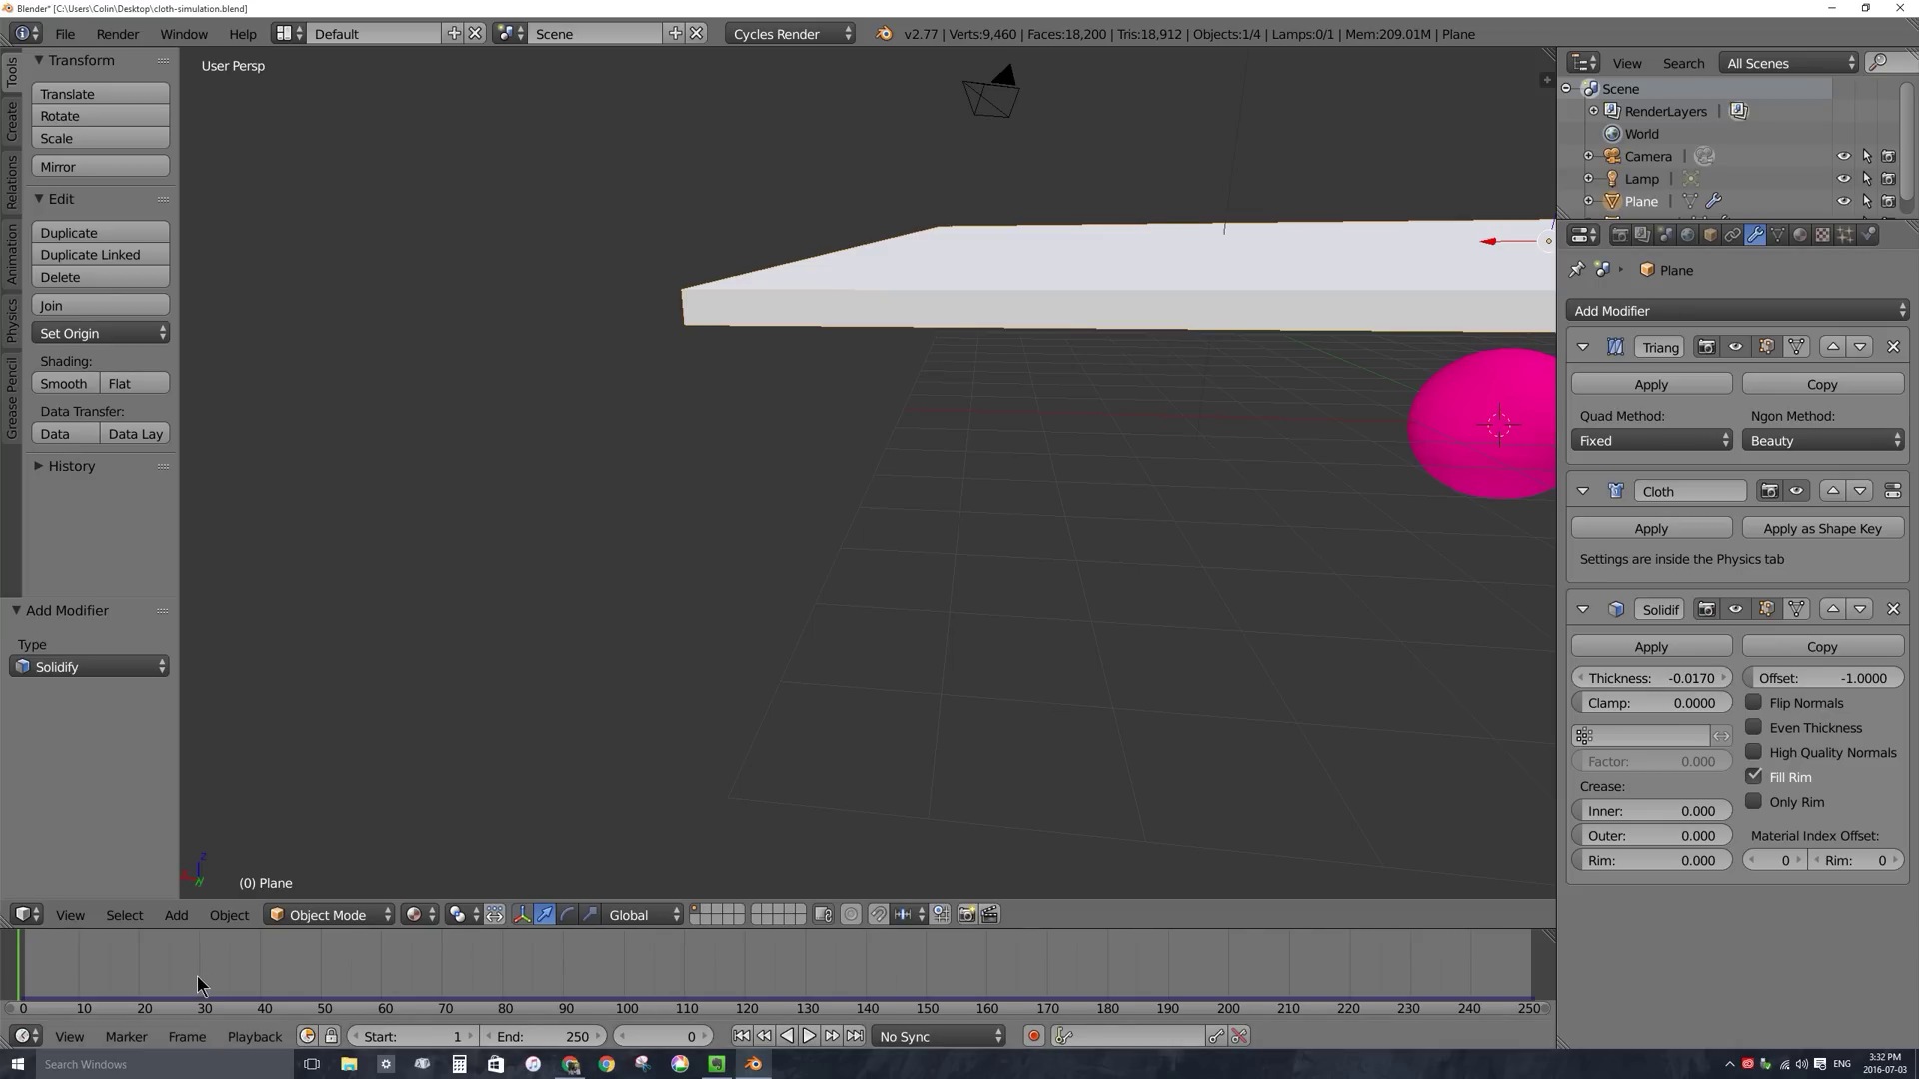
left_click_drag(197, 984, 625, 983)
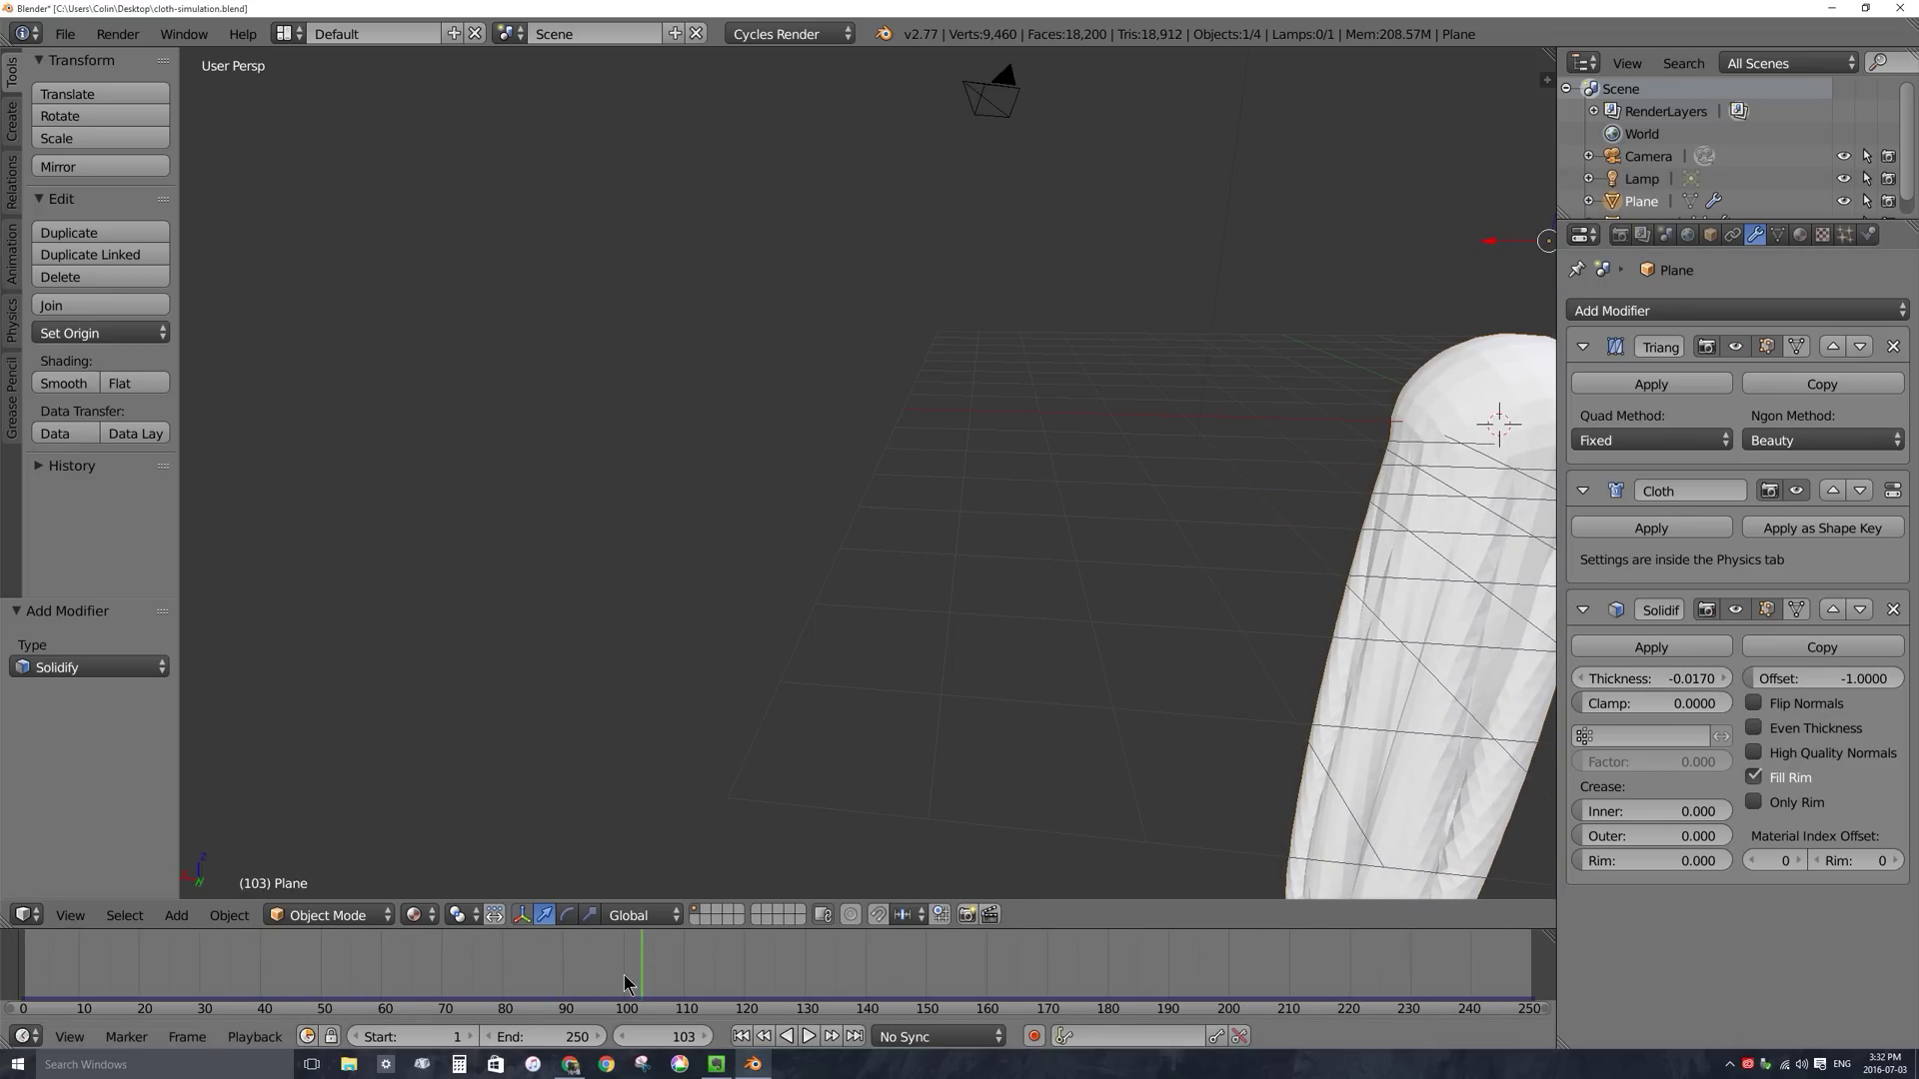
middle_click_drag(1504, 350, 1225, 350, "shift")
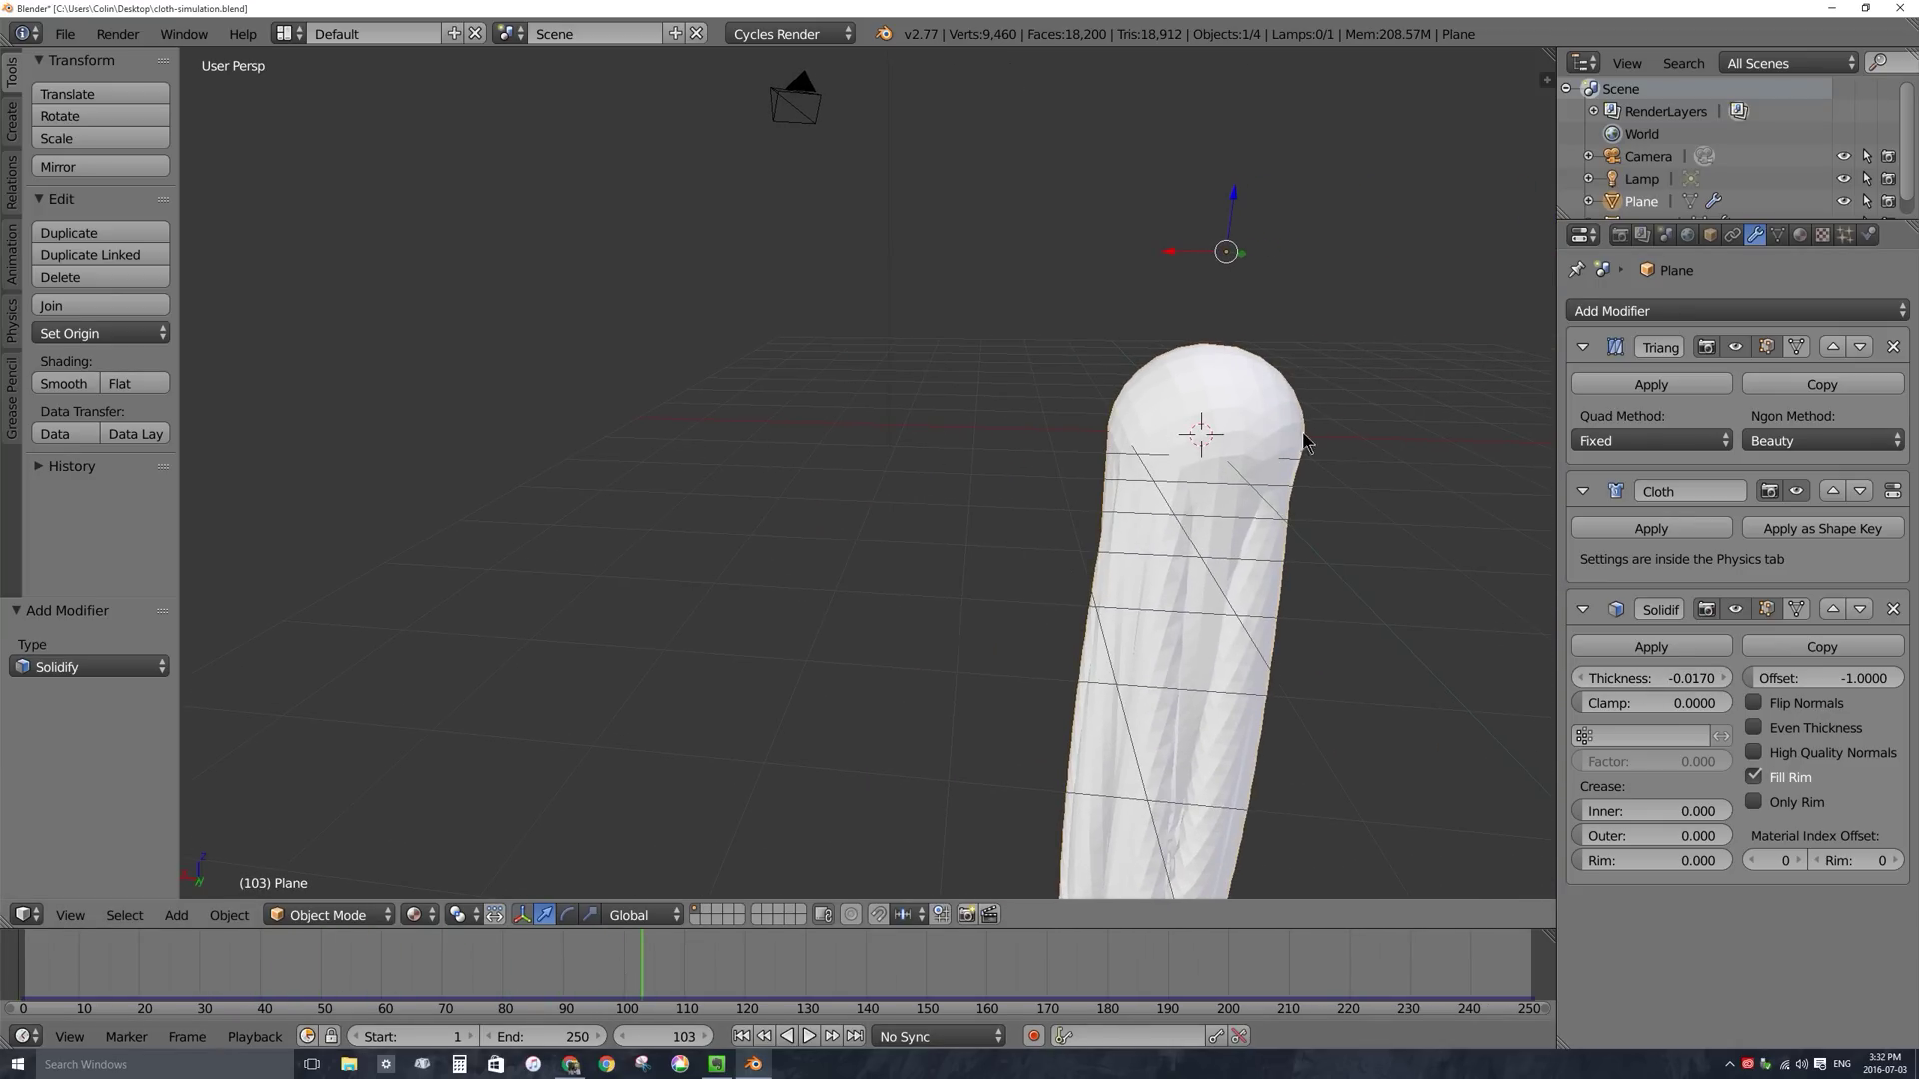
Try a Solidify thickness of 0.0200 and an offset of 0.0594 on the draped plane.
mouse_move(1651, 679)
left_mouse_down()
mouse_move(1719, 678)
mouse_move(1632, 679)
mouse_move(1667, 679)
left_mouse_up()
middle_click_drag(1166, 587, 999, 688)
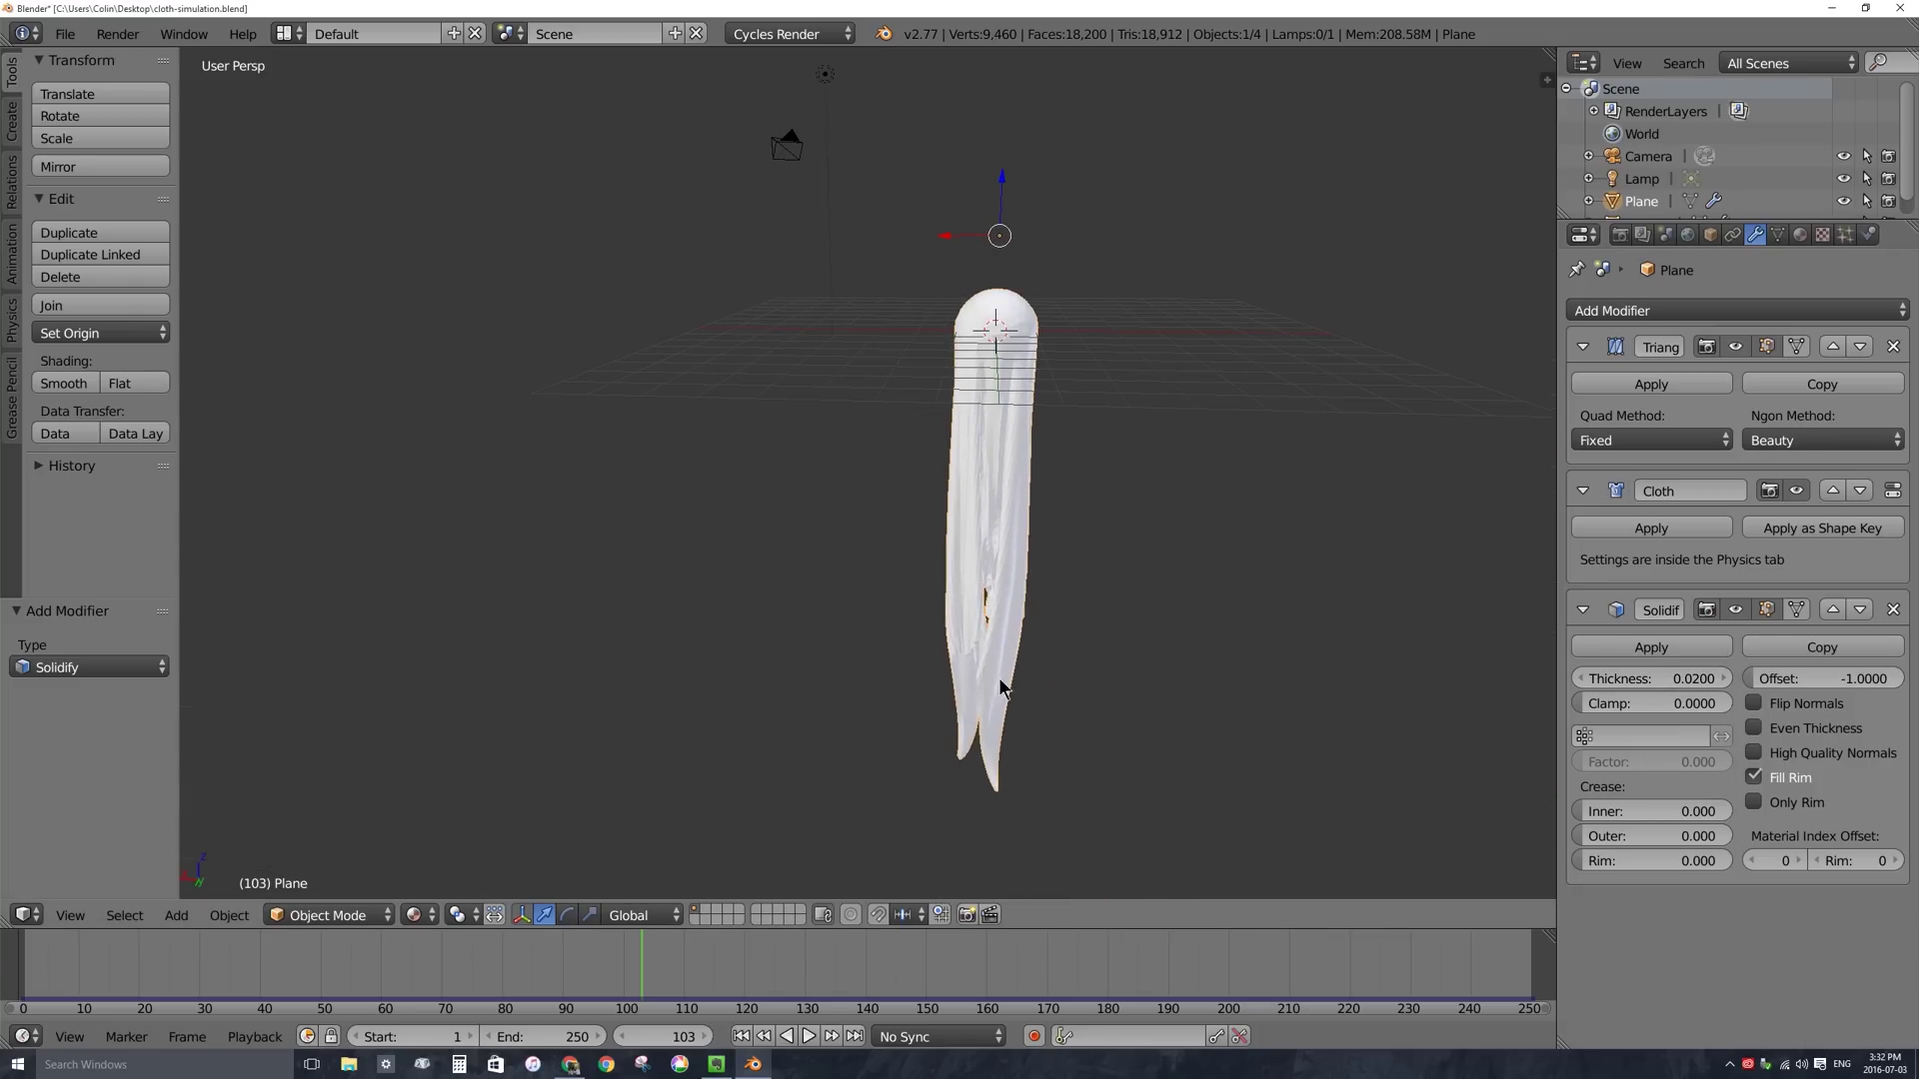
middle_click_drag(973, 540, 1071, 452)
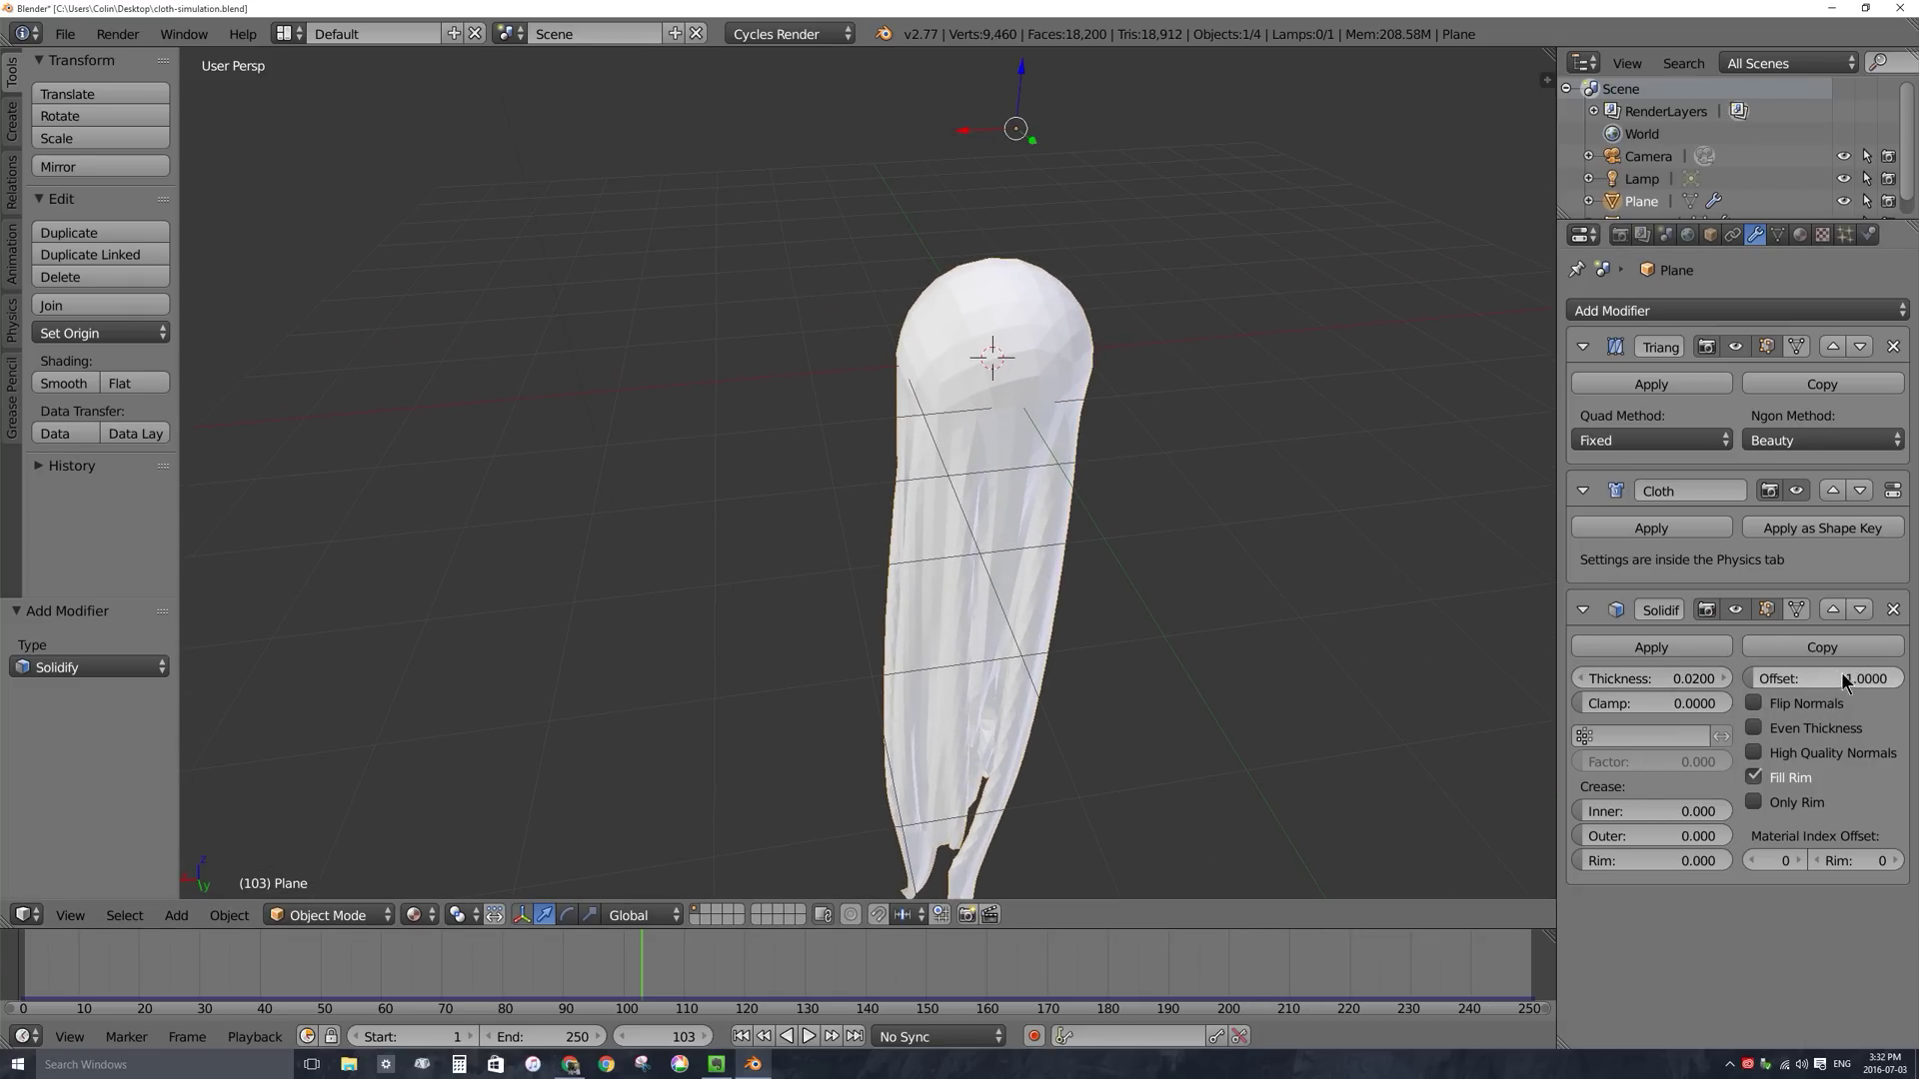
mouse_move(1845, 680)
left_mouse_down()
mouse_move(1879, 680)
mouse_move(1829, 680)
mouse_move(1889, 679)
mouse_move(1845, 679)
left_mouse_up()
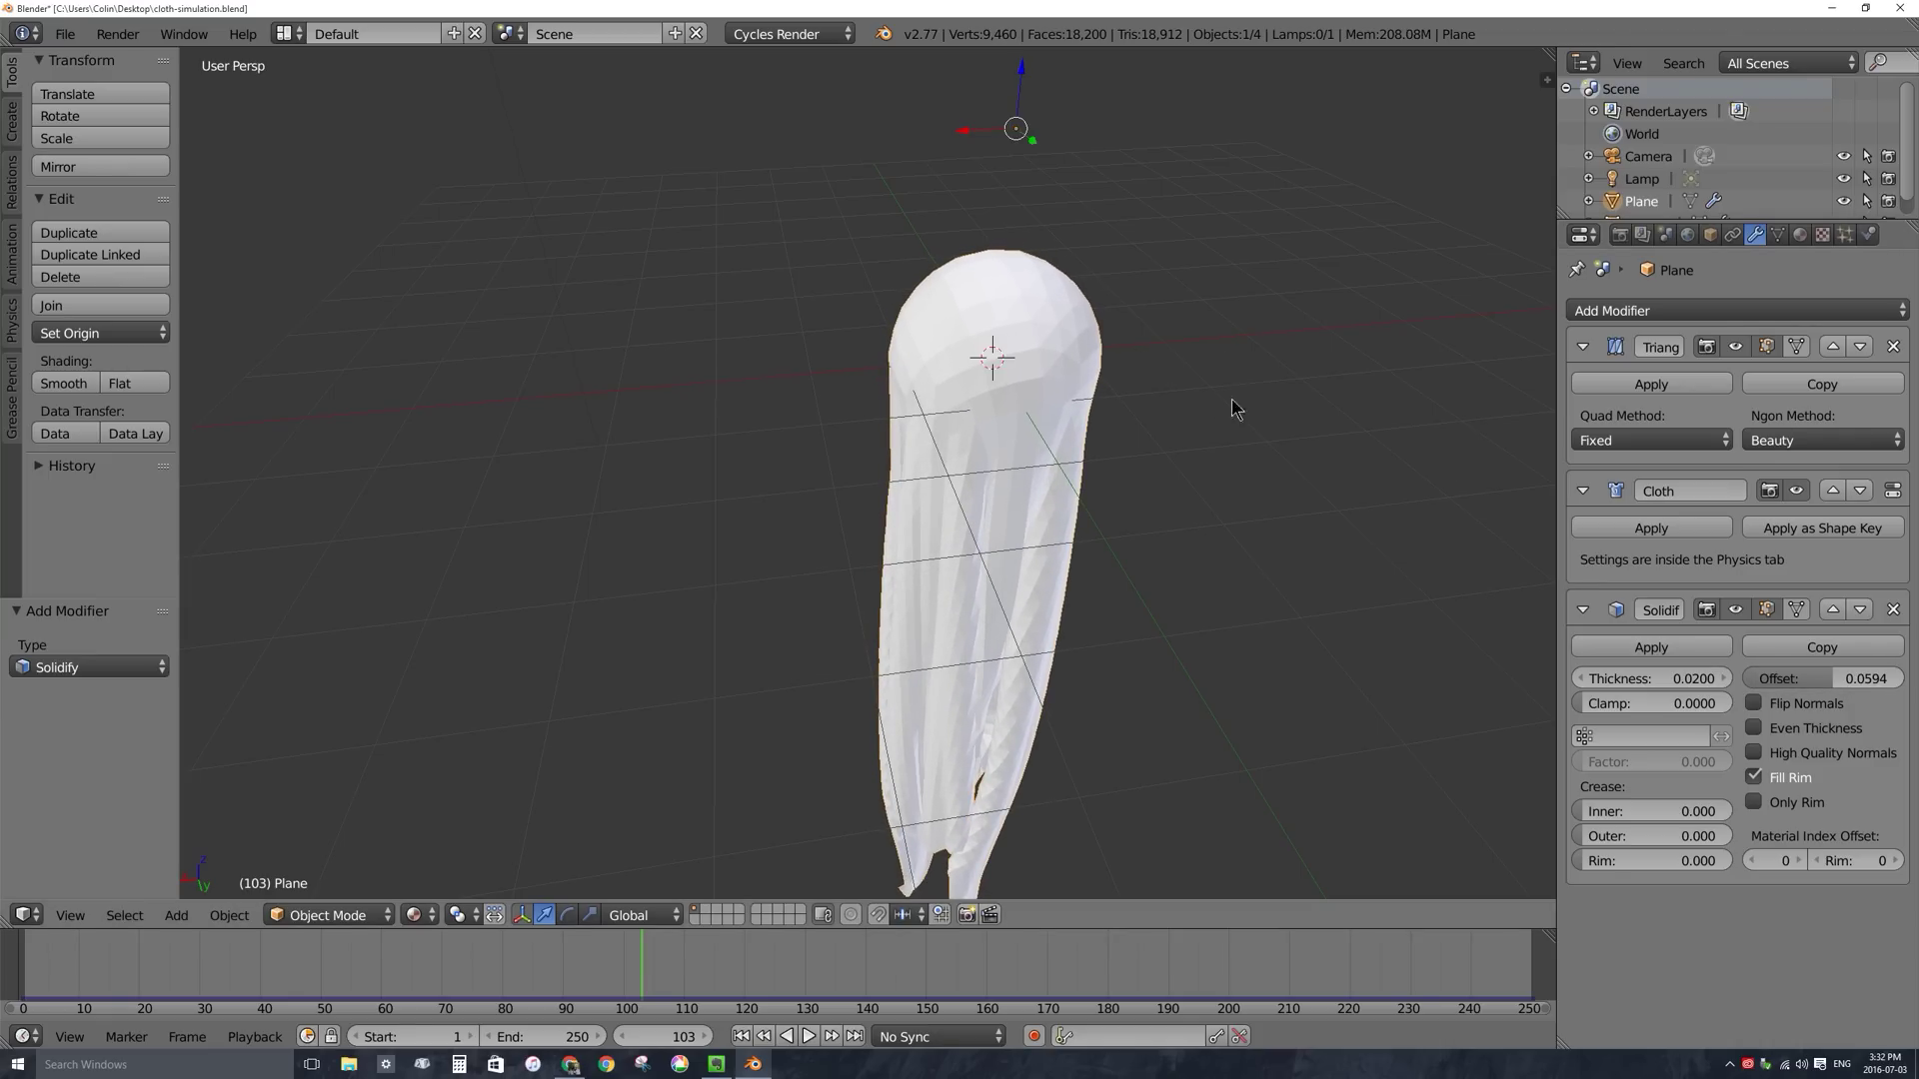
middle_click_drag(1070, 376, 1119, 362)
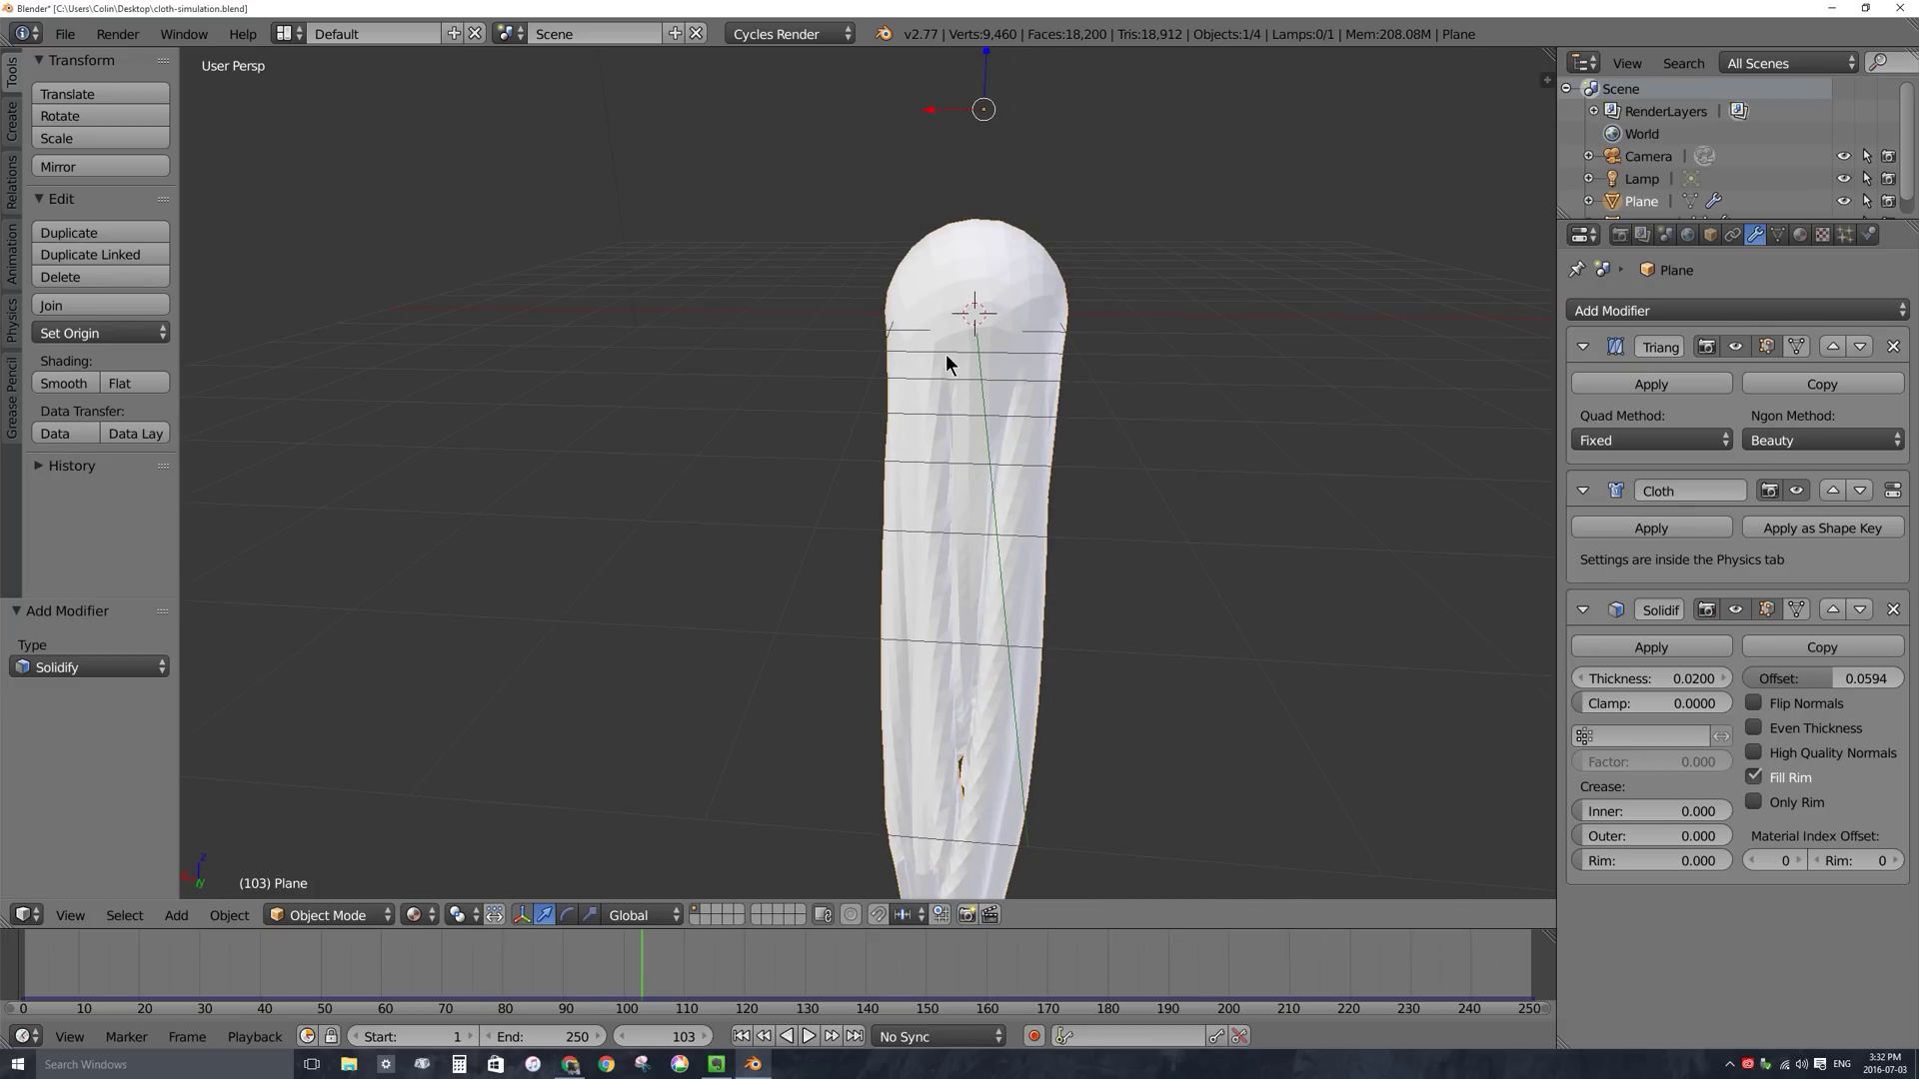
Show the scene as wireframe in front orthographic view and focus on the sphere inside the cloth.
key("z")
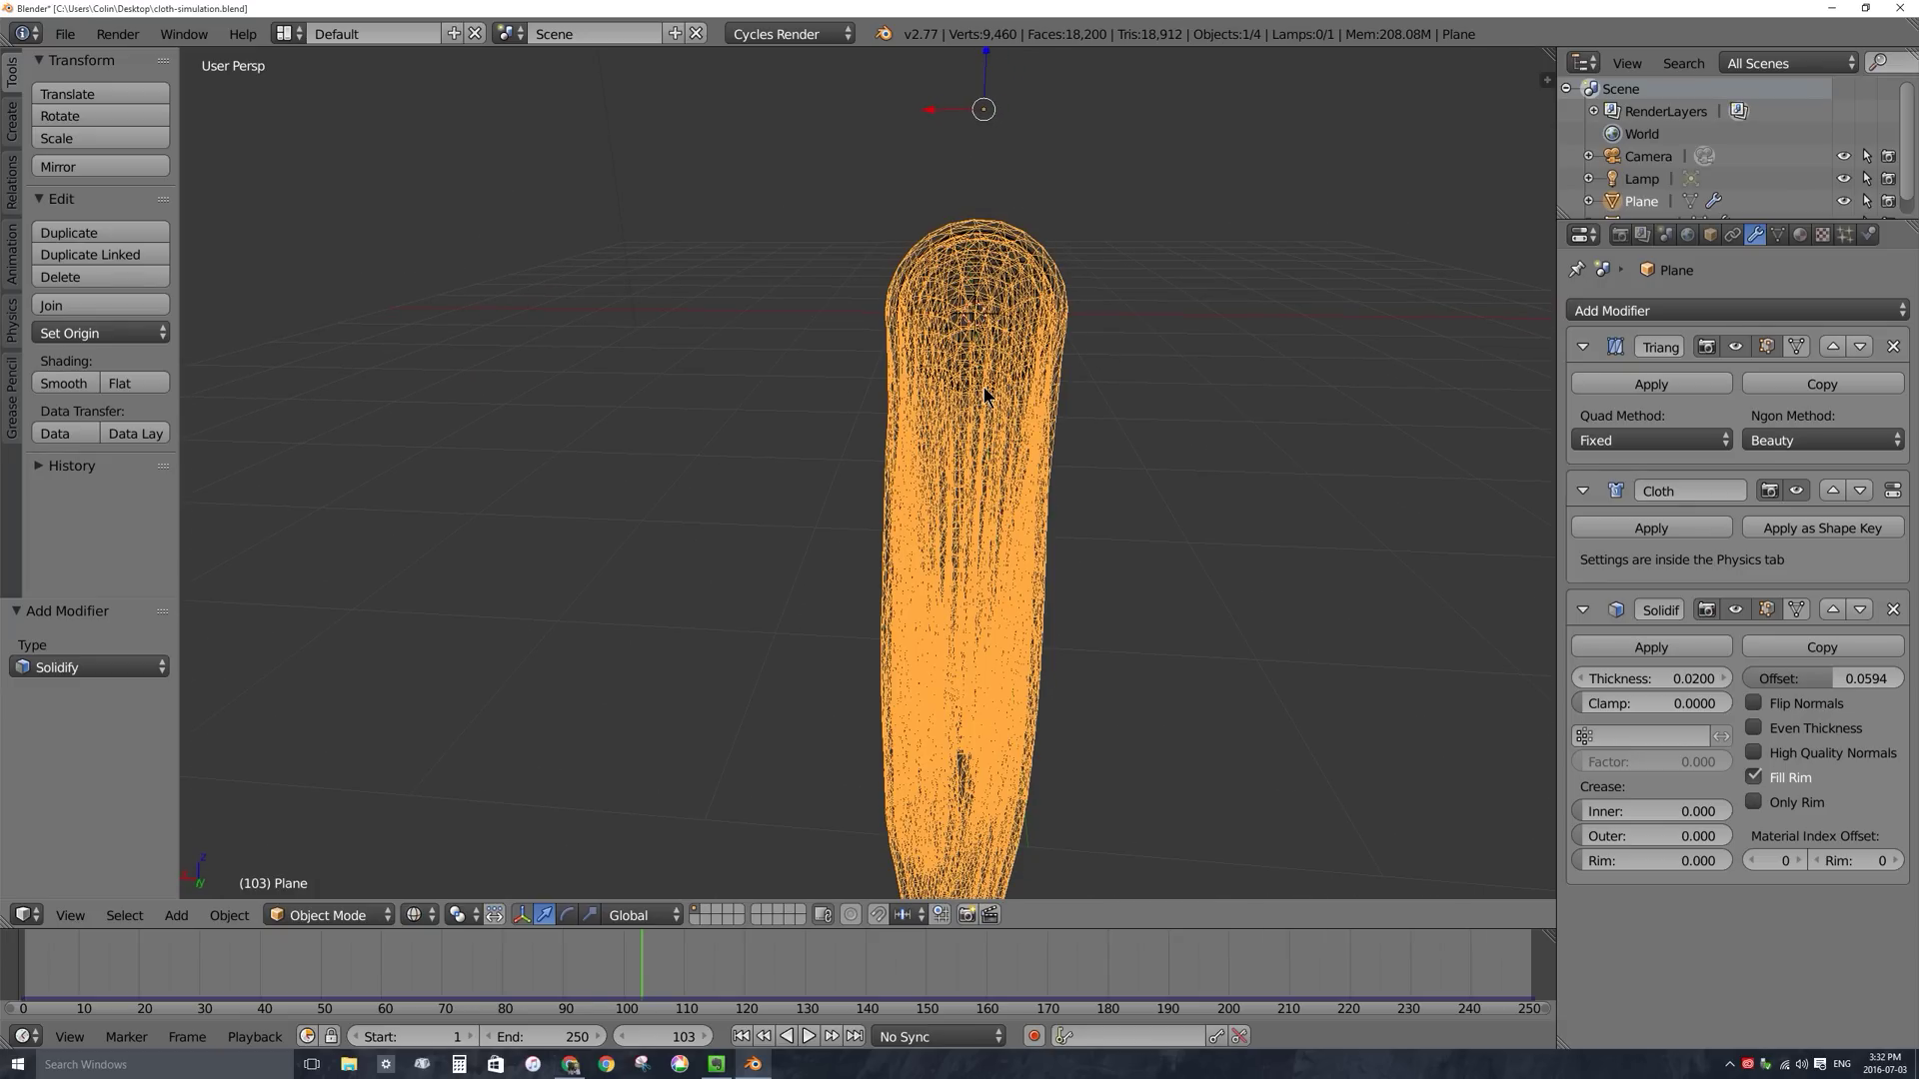
key("KP_1")
key("KP_5")
middle_click_drag(903, 293, 815, 399, "shift")
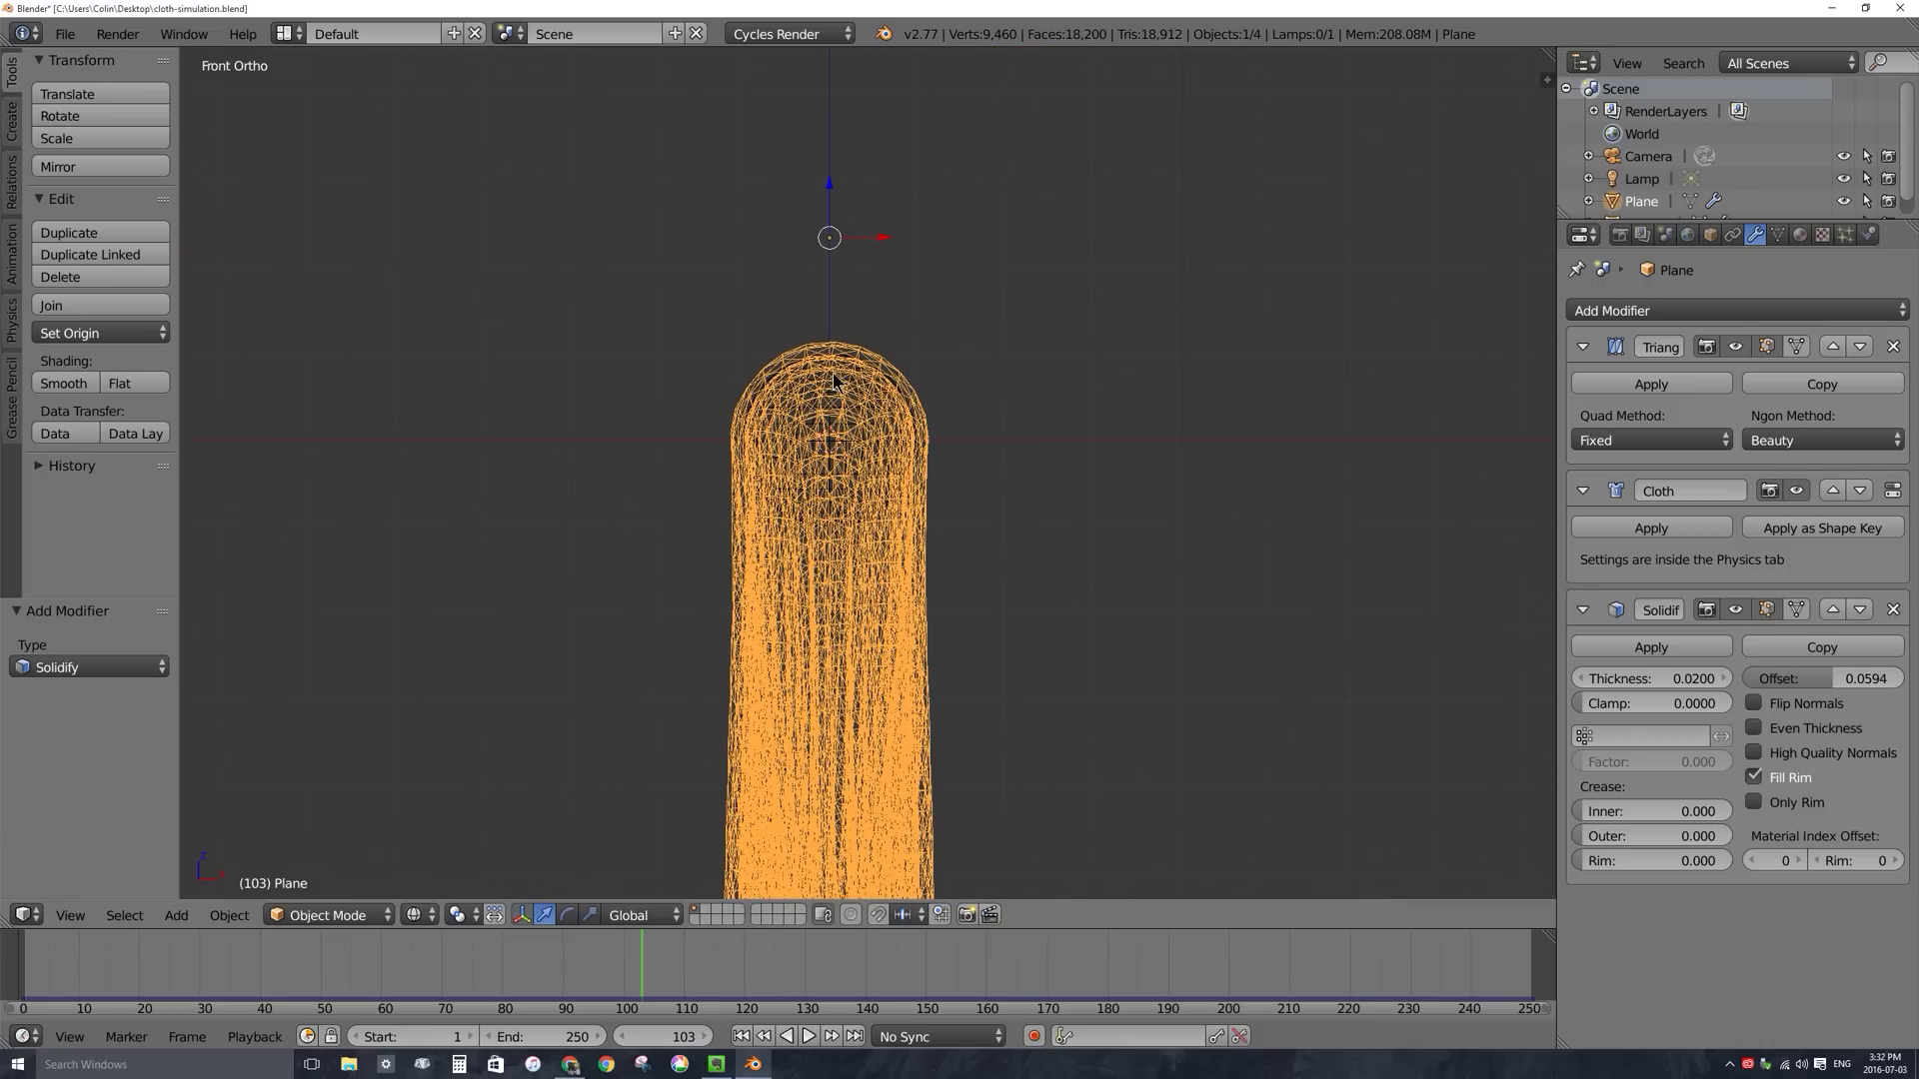
right_click(838, 382)
key("KP_Decimal")
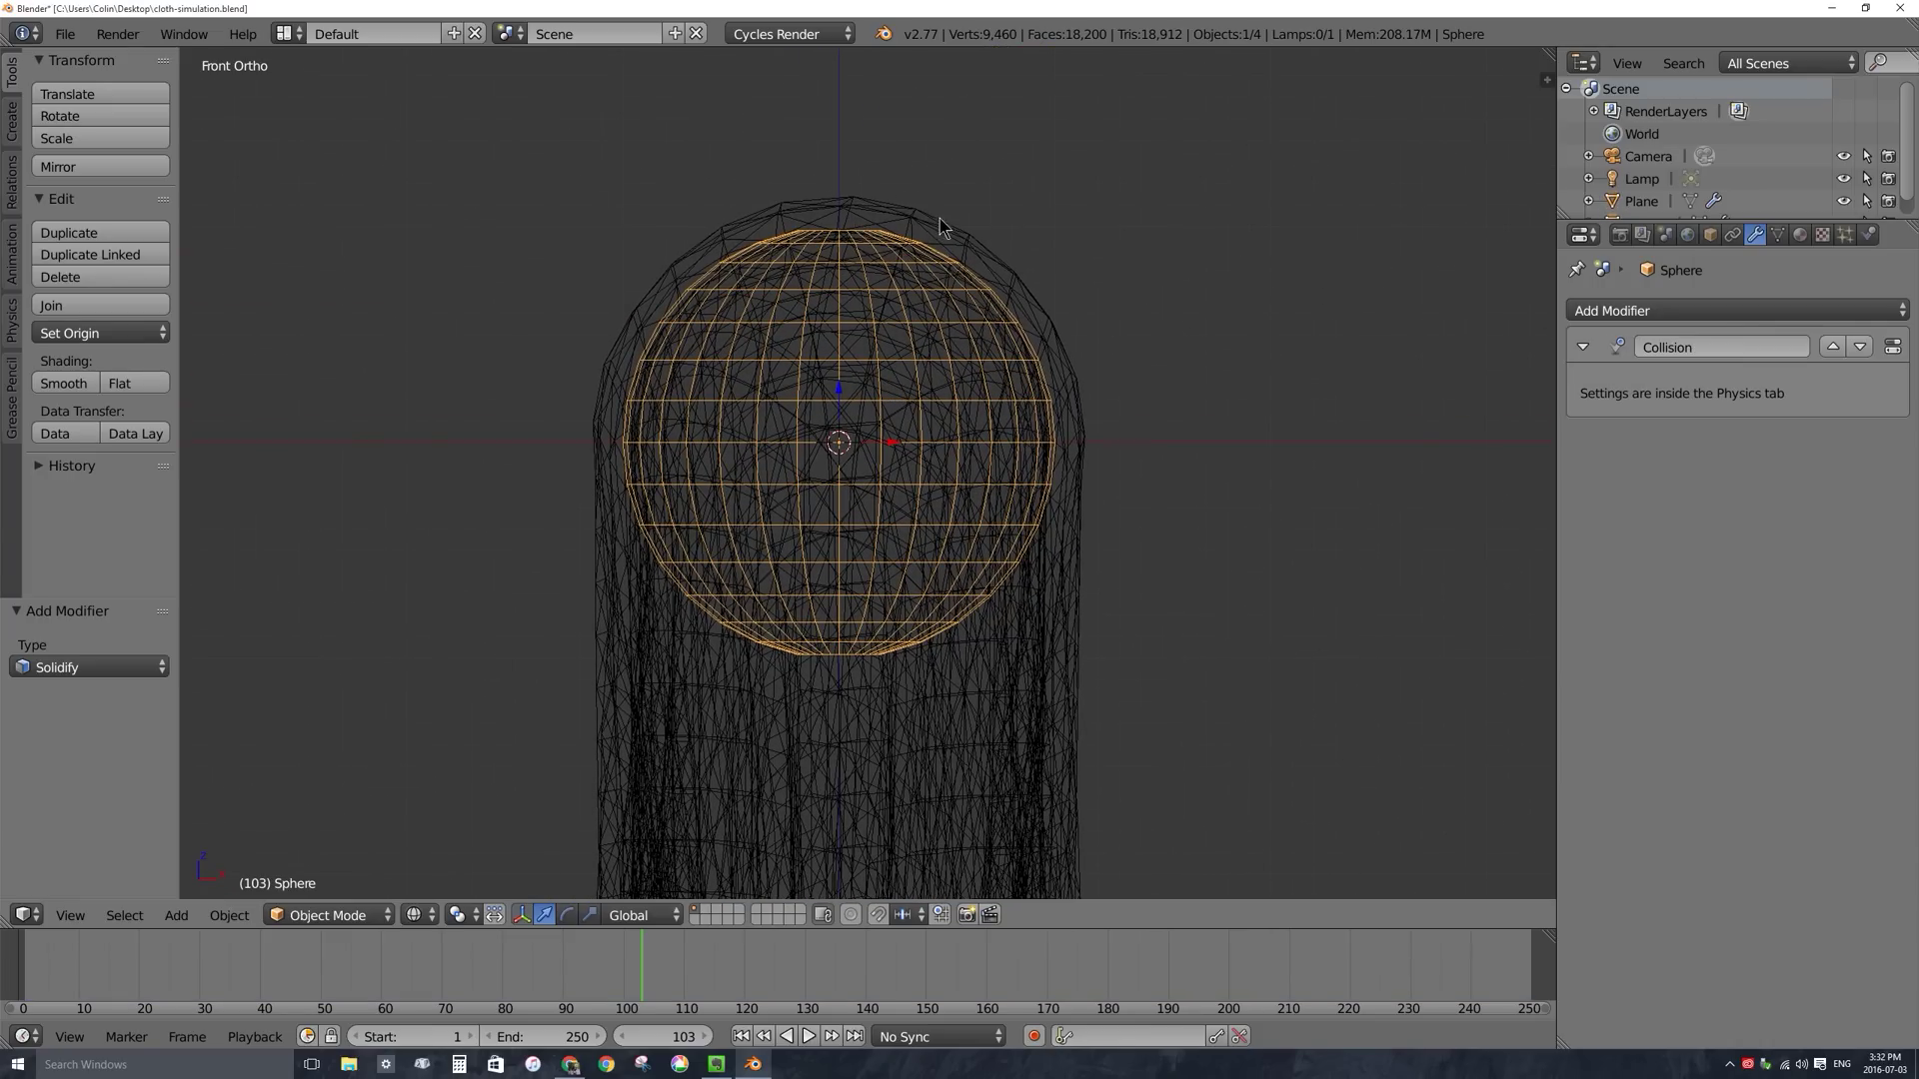
Set the plane's Solidify thickness to -0.0070 and offset to 0.6535, and return to solid shading.
right_click(898, 218)
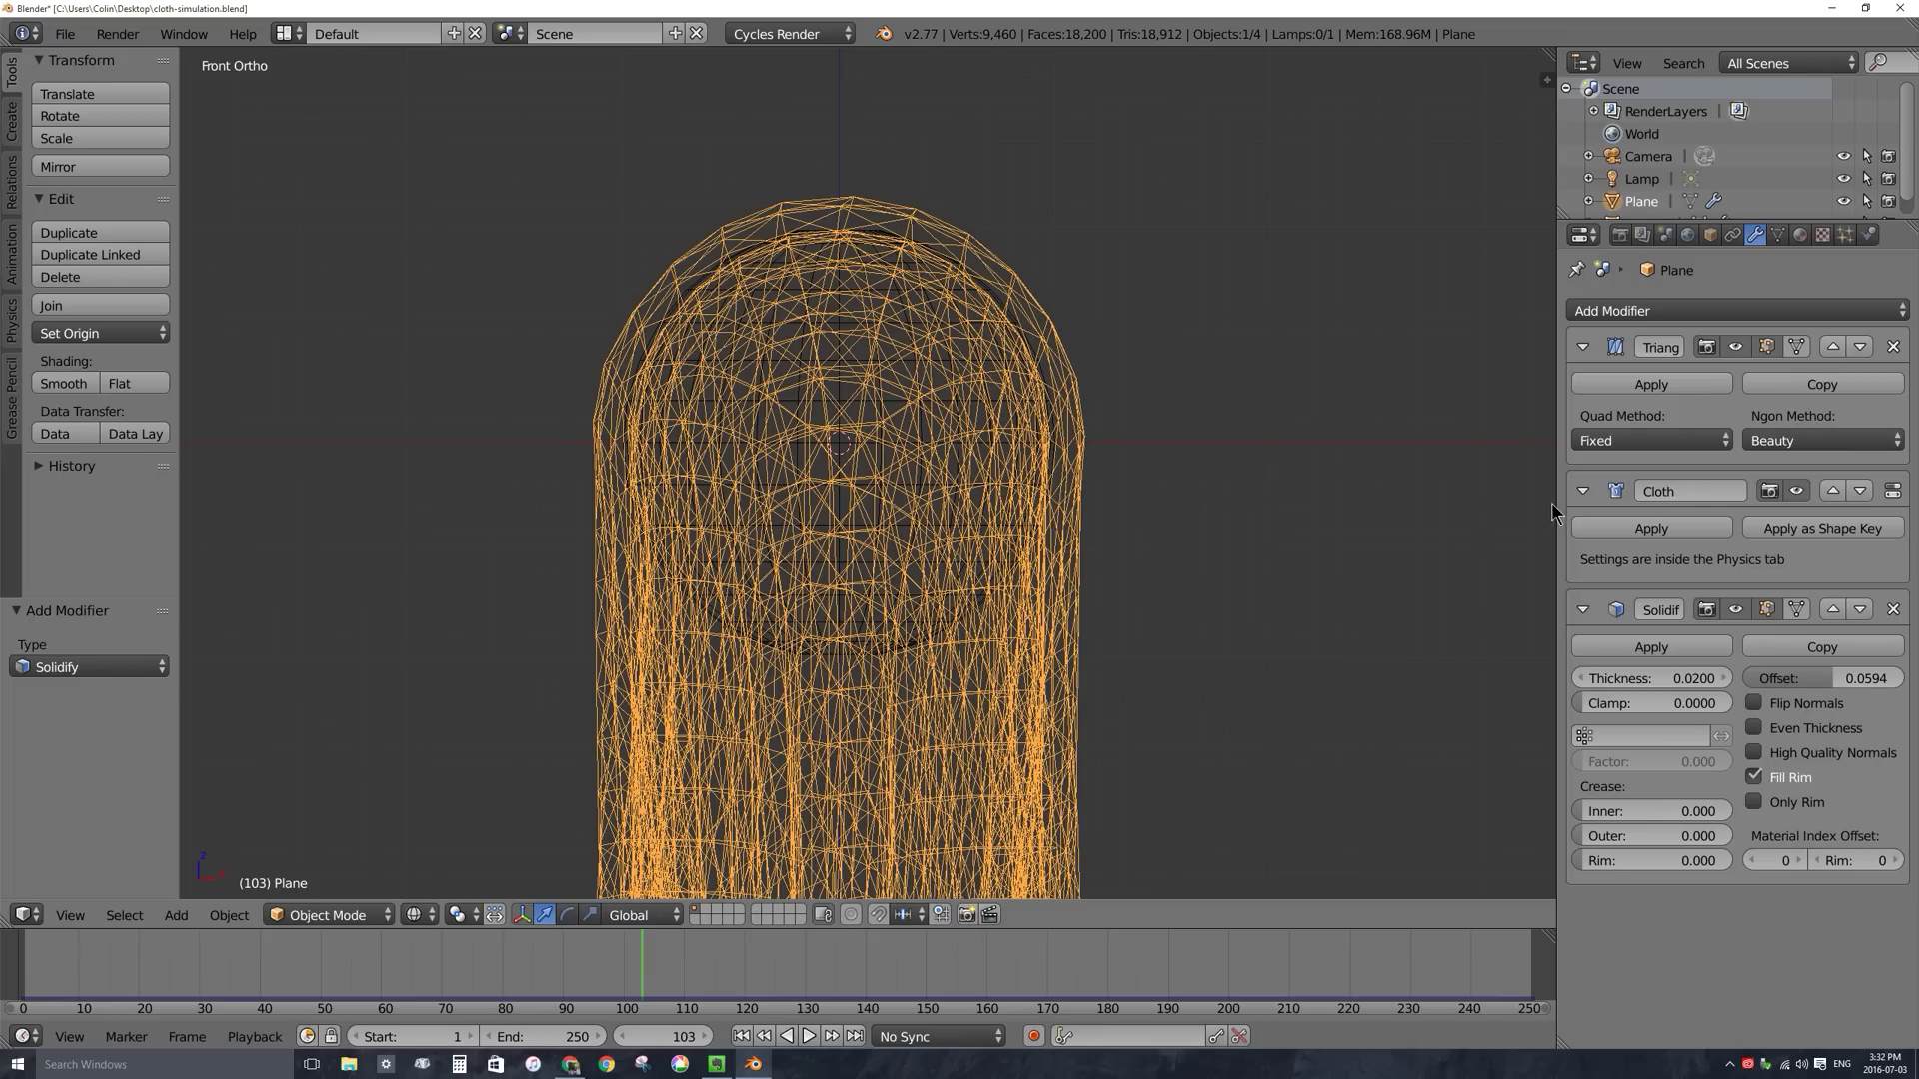
left_click_drag(1854, 691, 1671, 688)
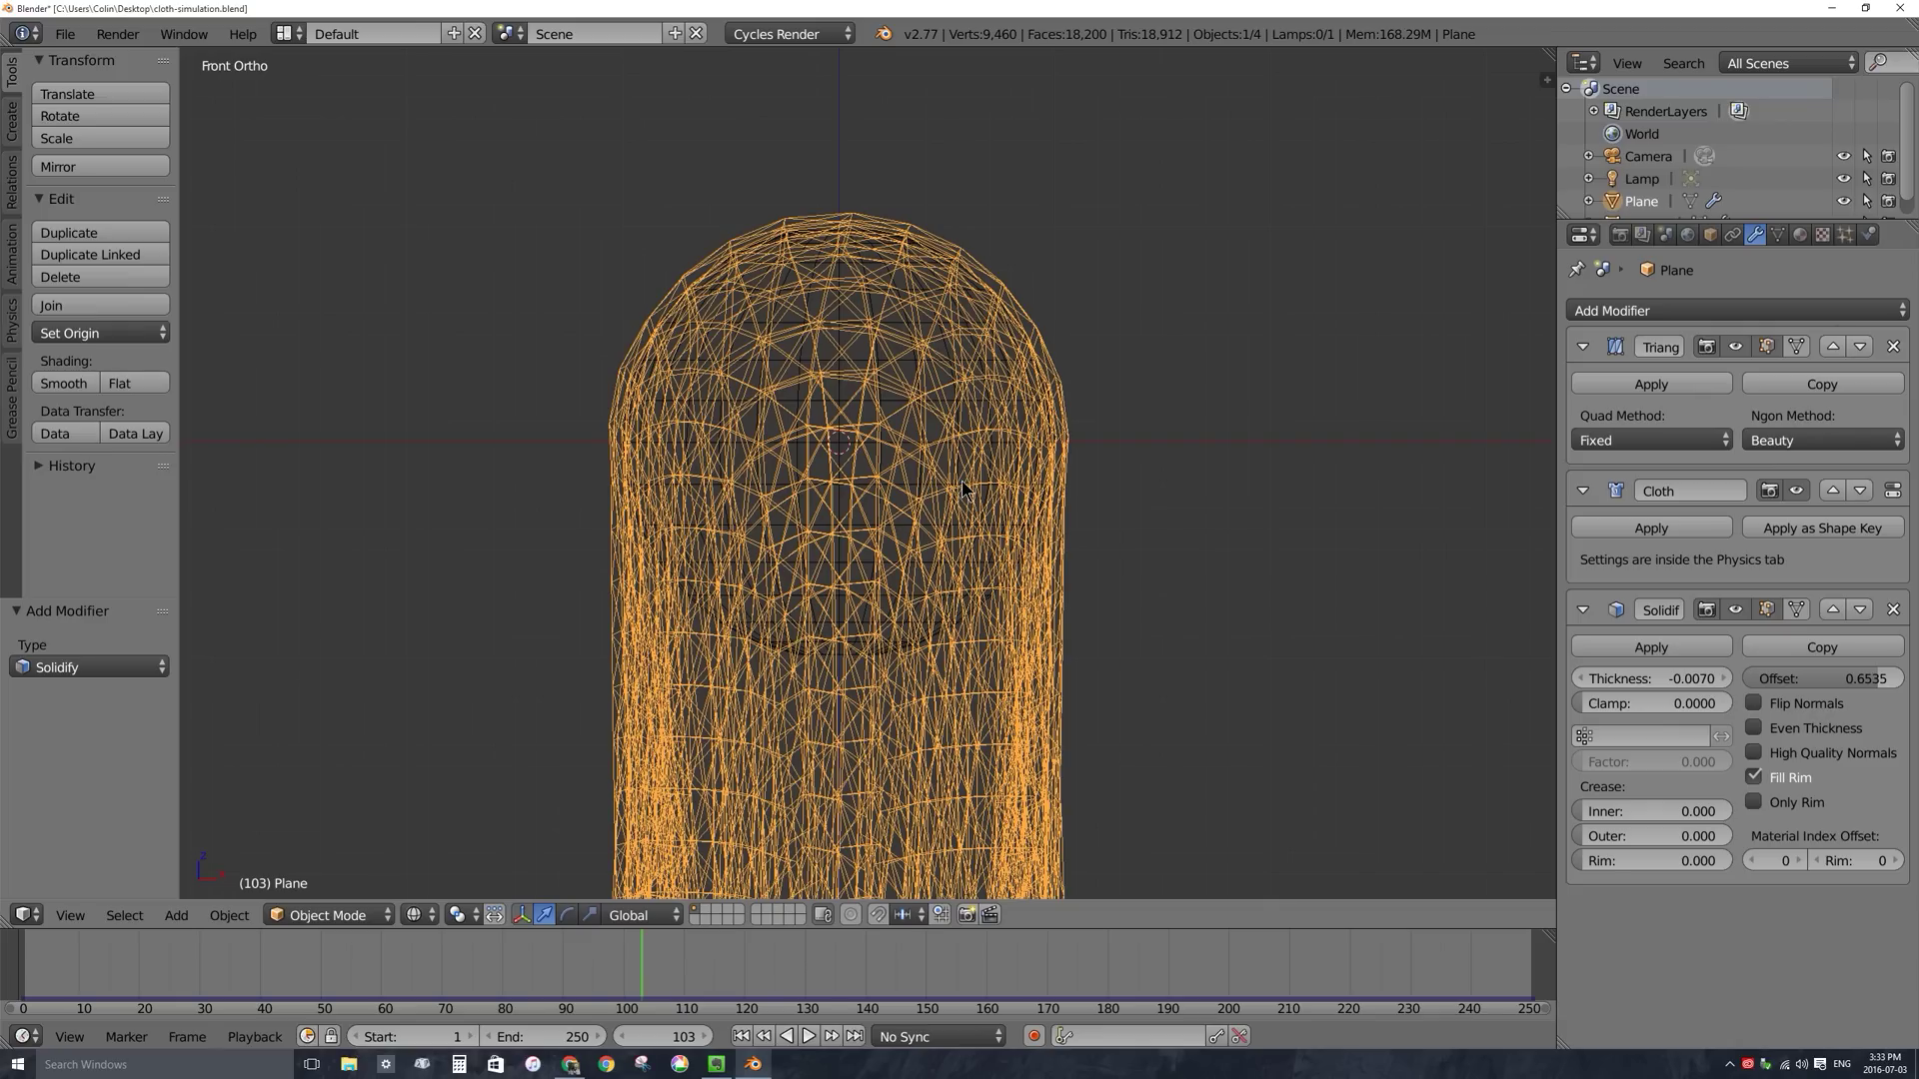
key("z")
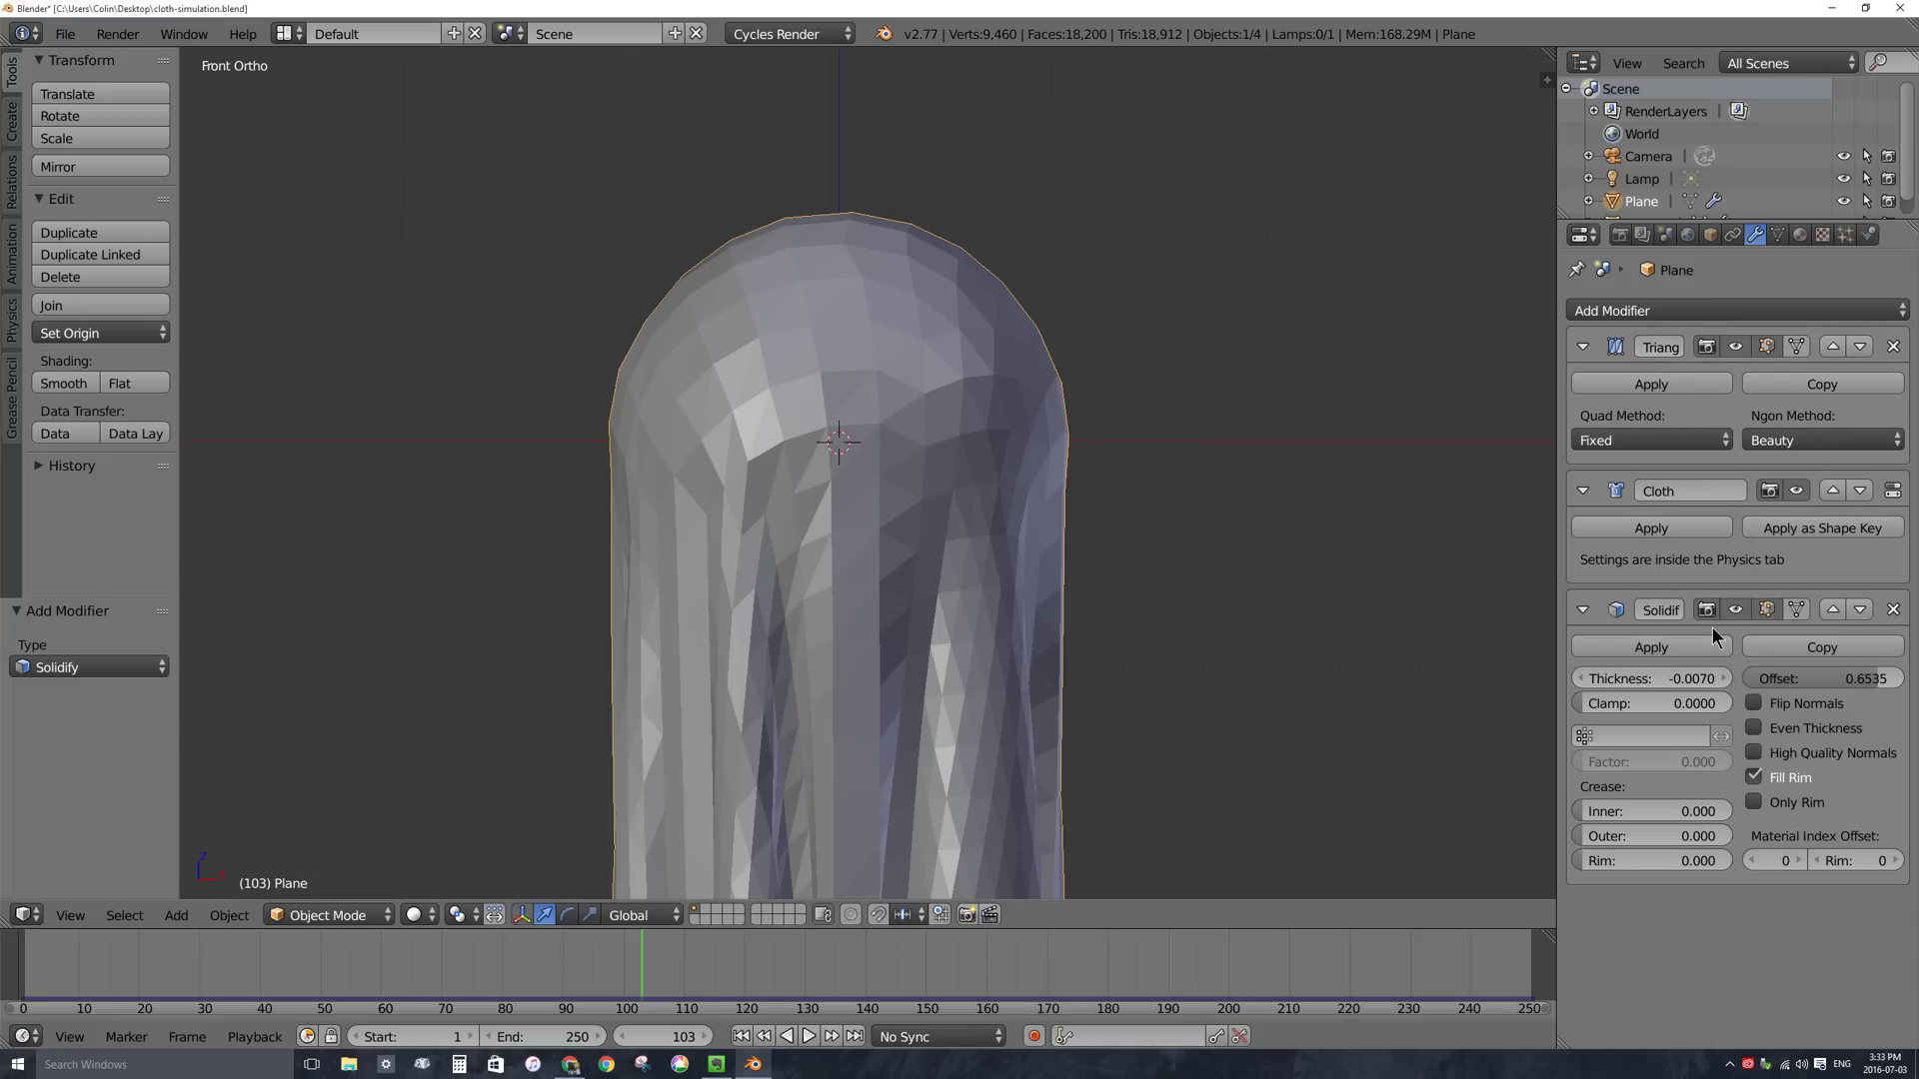
Add a Subdivision Surface modifier to the plane and inspect the smoothed cloth down its folds.
left_click(1683, 312)
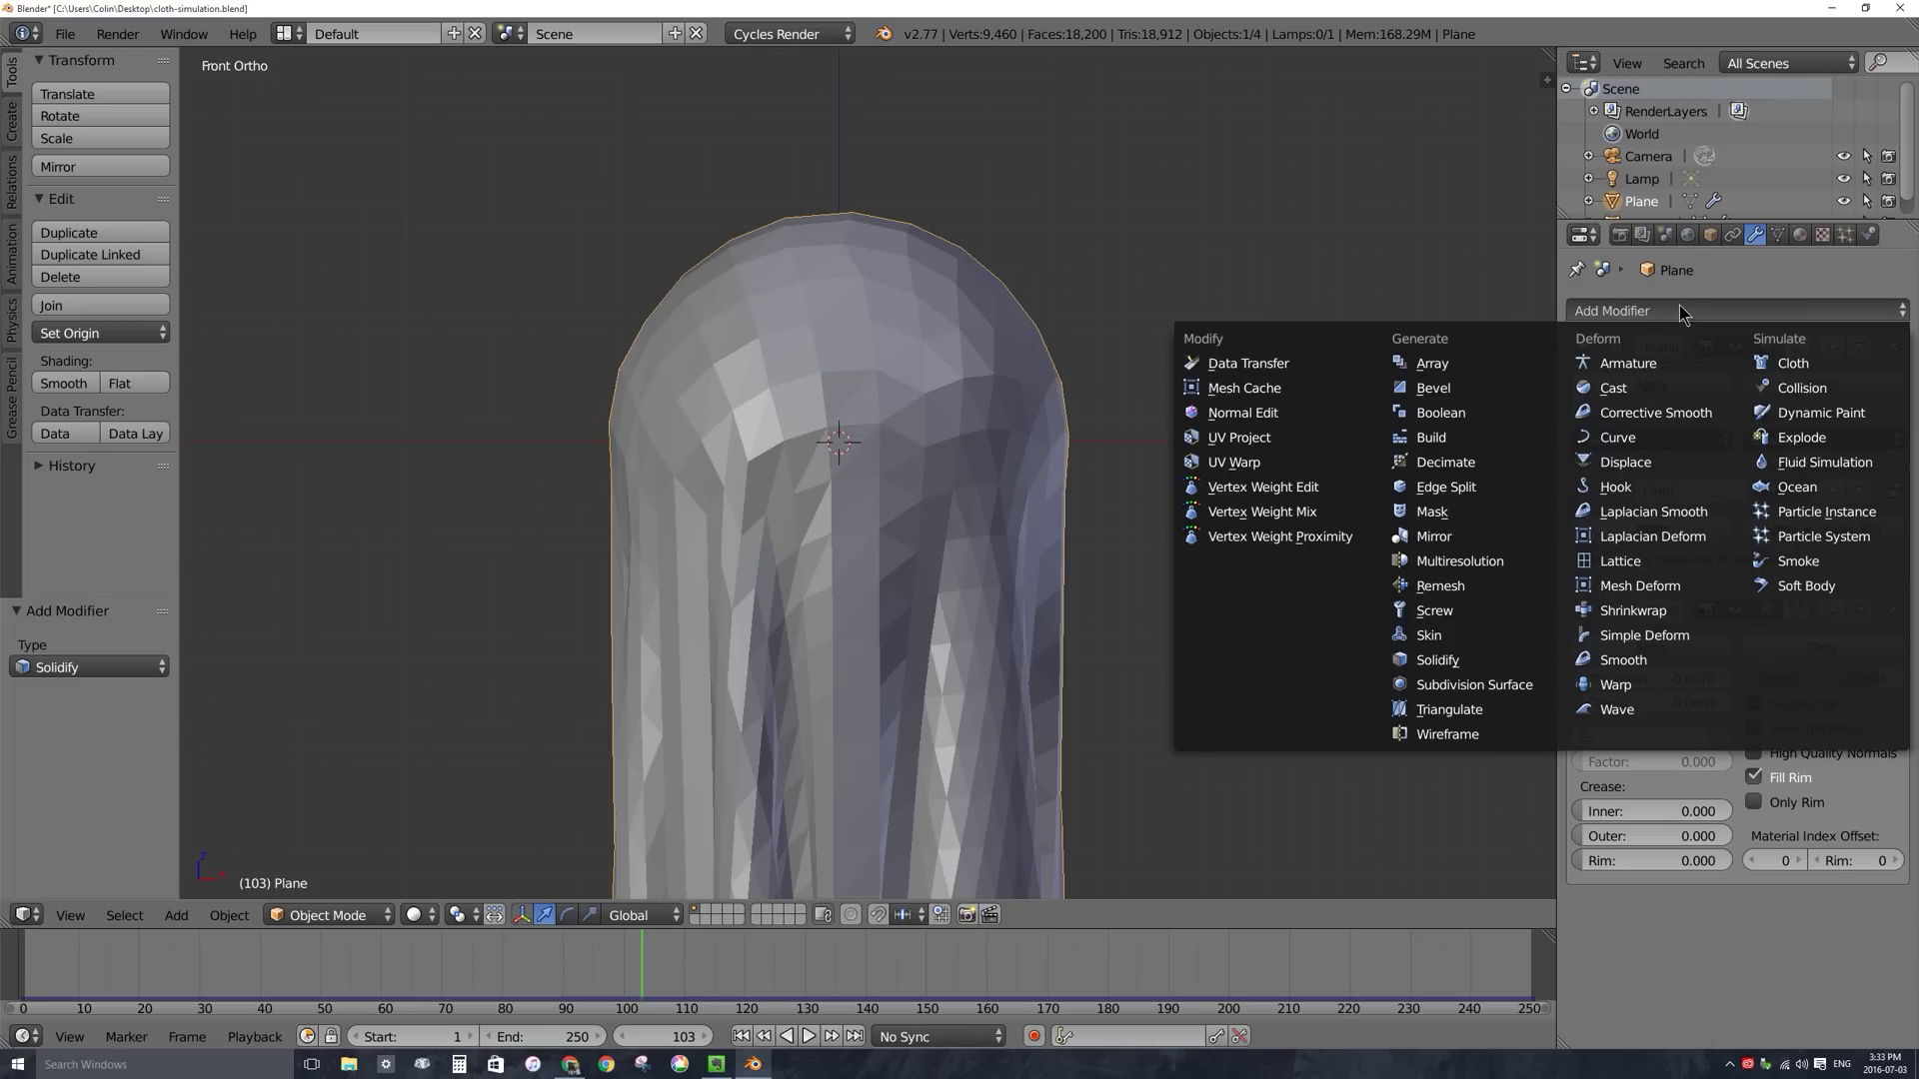
left_click(1532, 690)
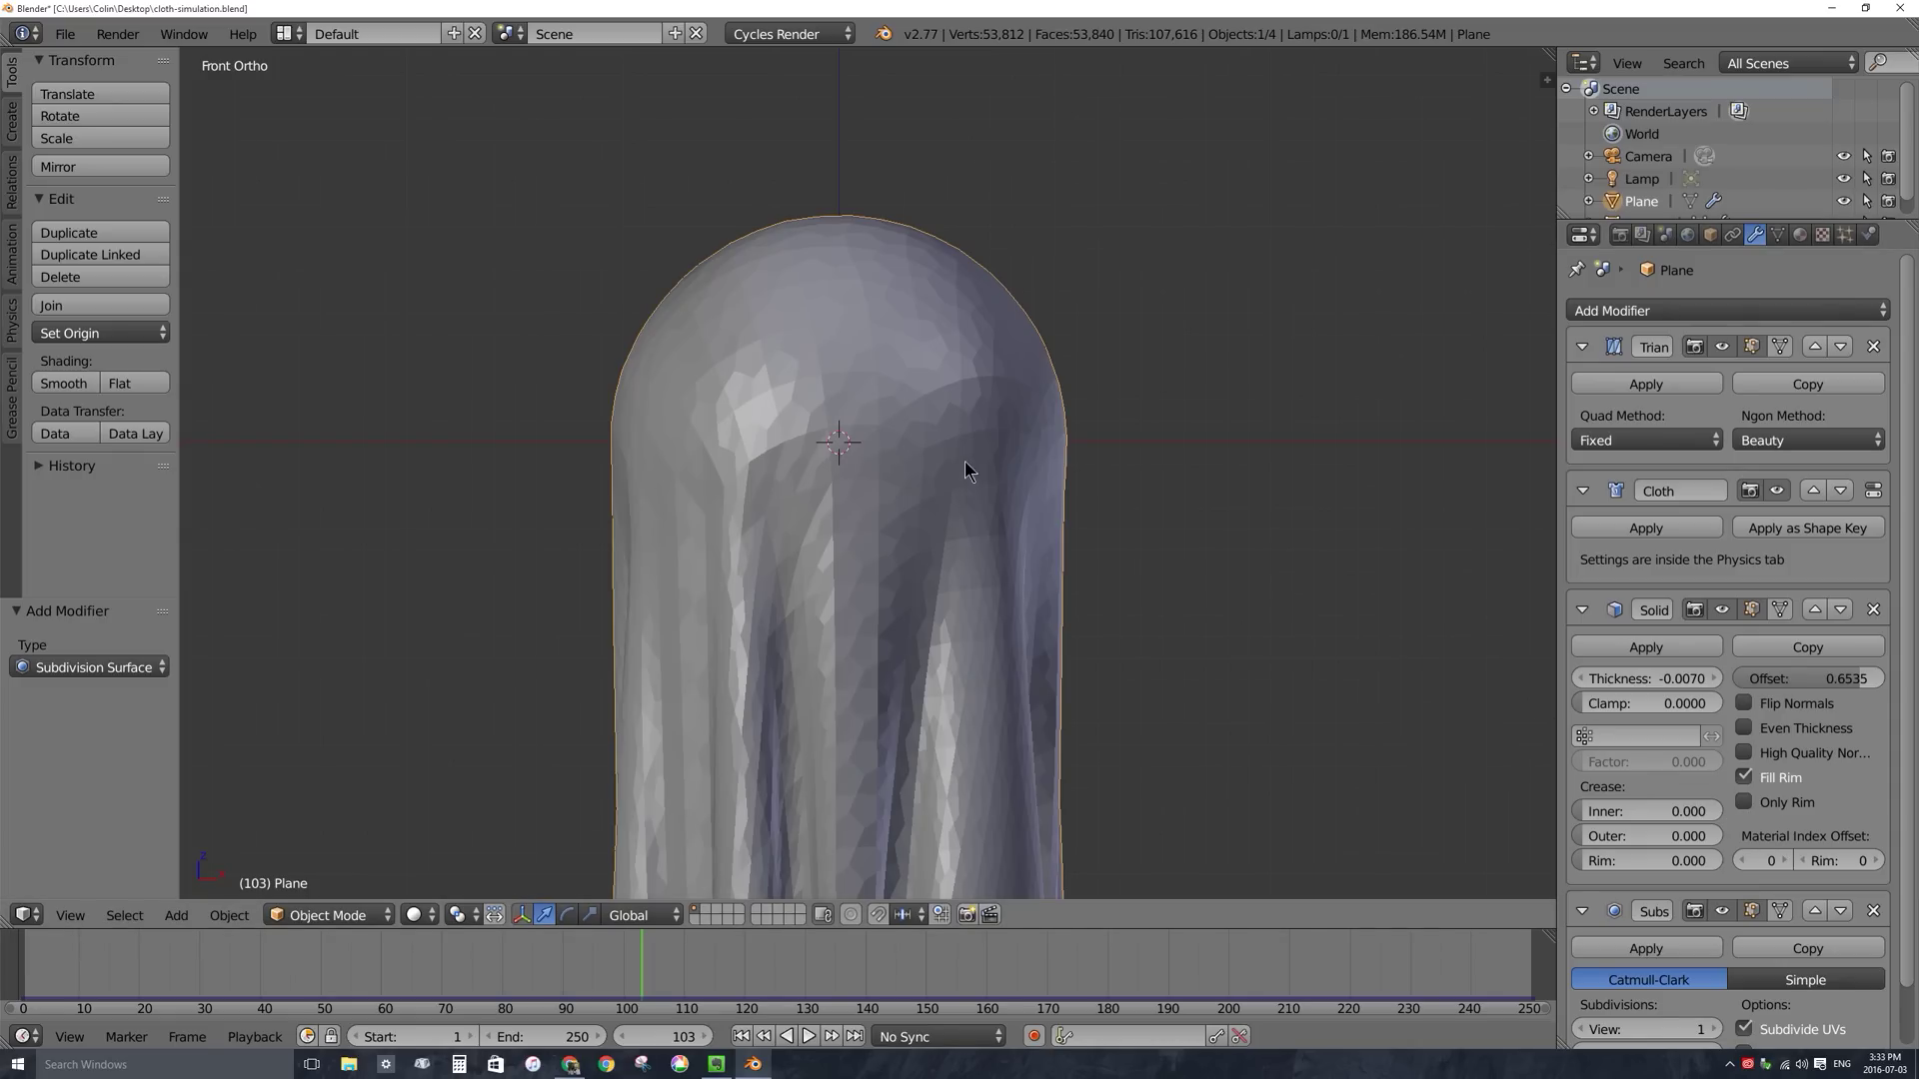
scroll(951, 596, "down", 5)
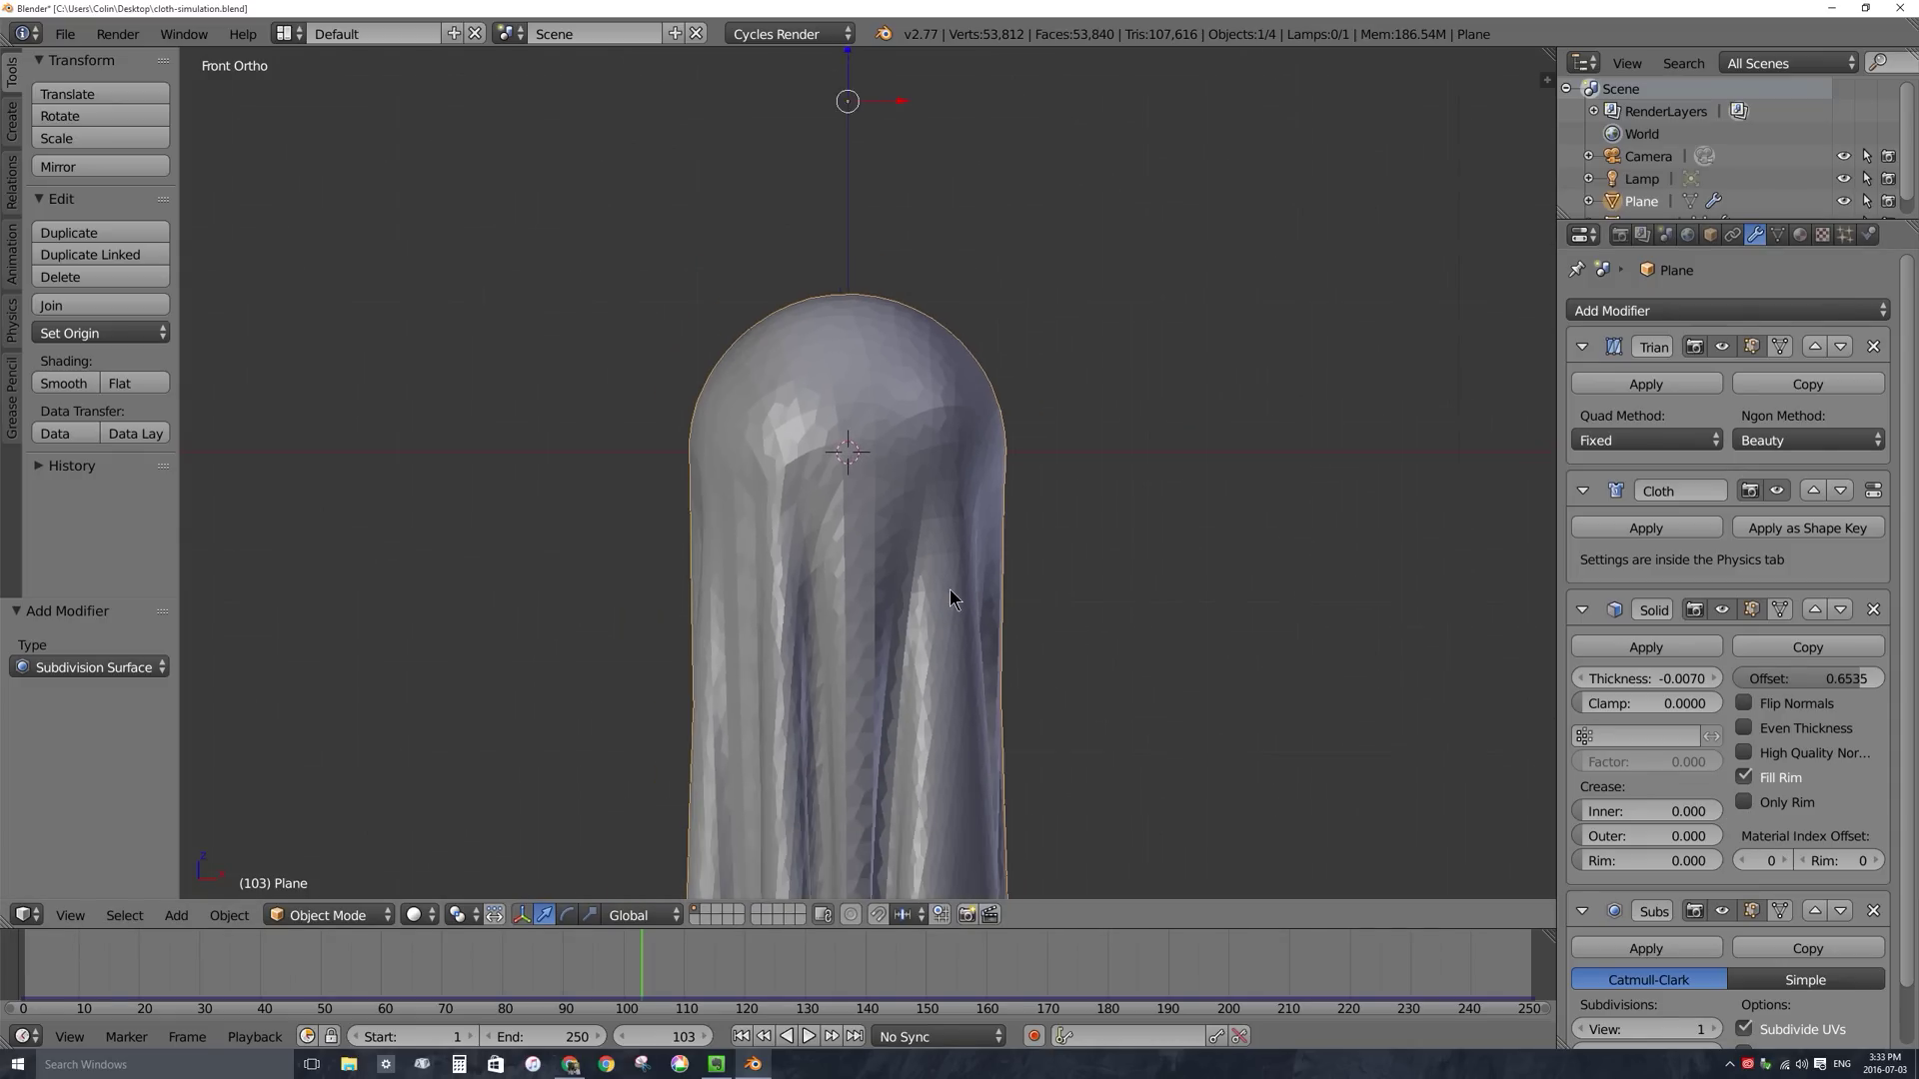
middle_click_drag(947, 762, 976, 355, "shift")
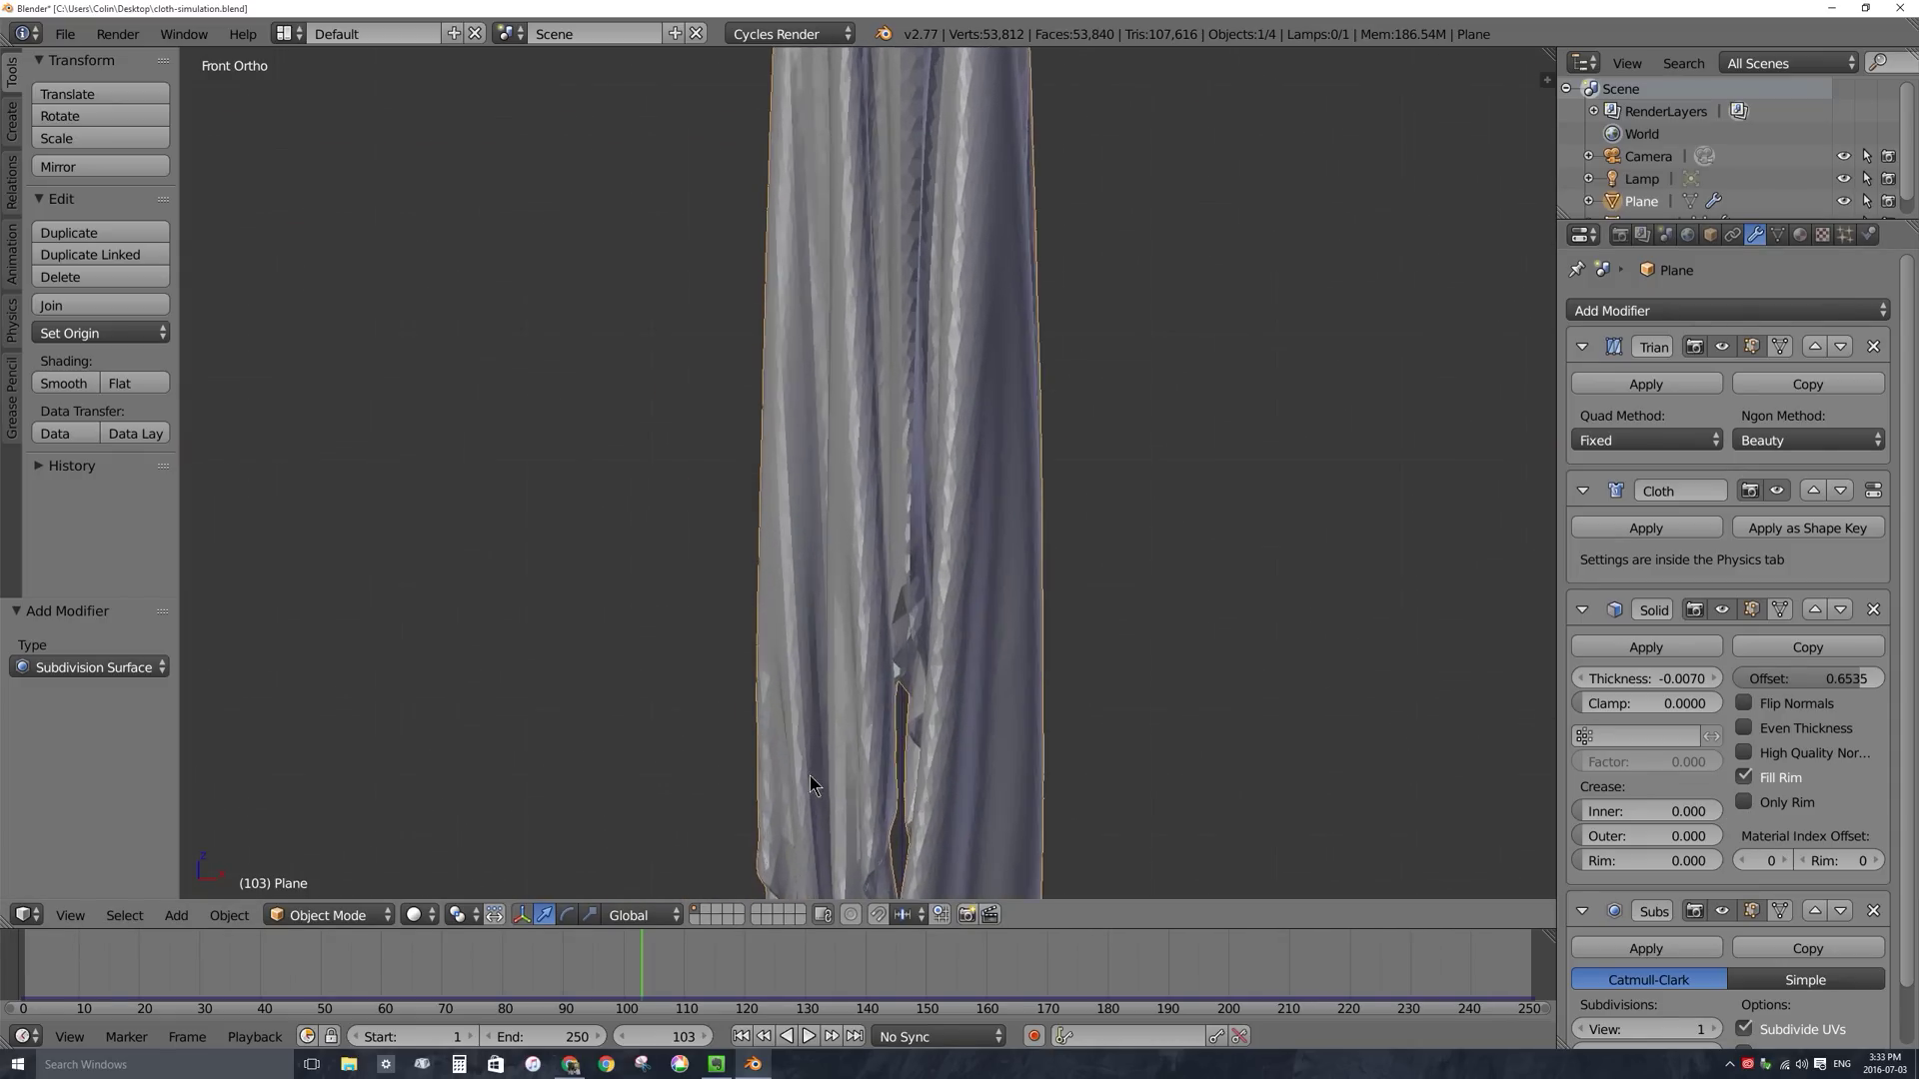
Move the plane's Subdivision Surface modifier above Solidify in the modifier stack so the cloth is subdivided before it is thickened.
scroll(839, 673, "up", 8)
scroll(980, 398, "down", 3)
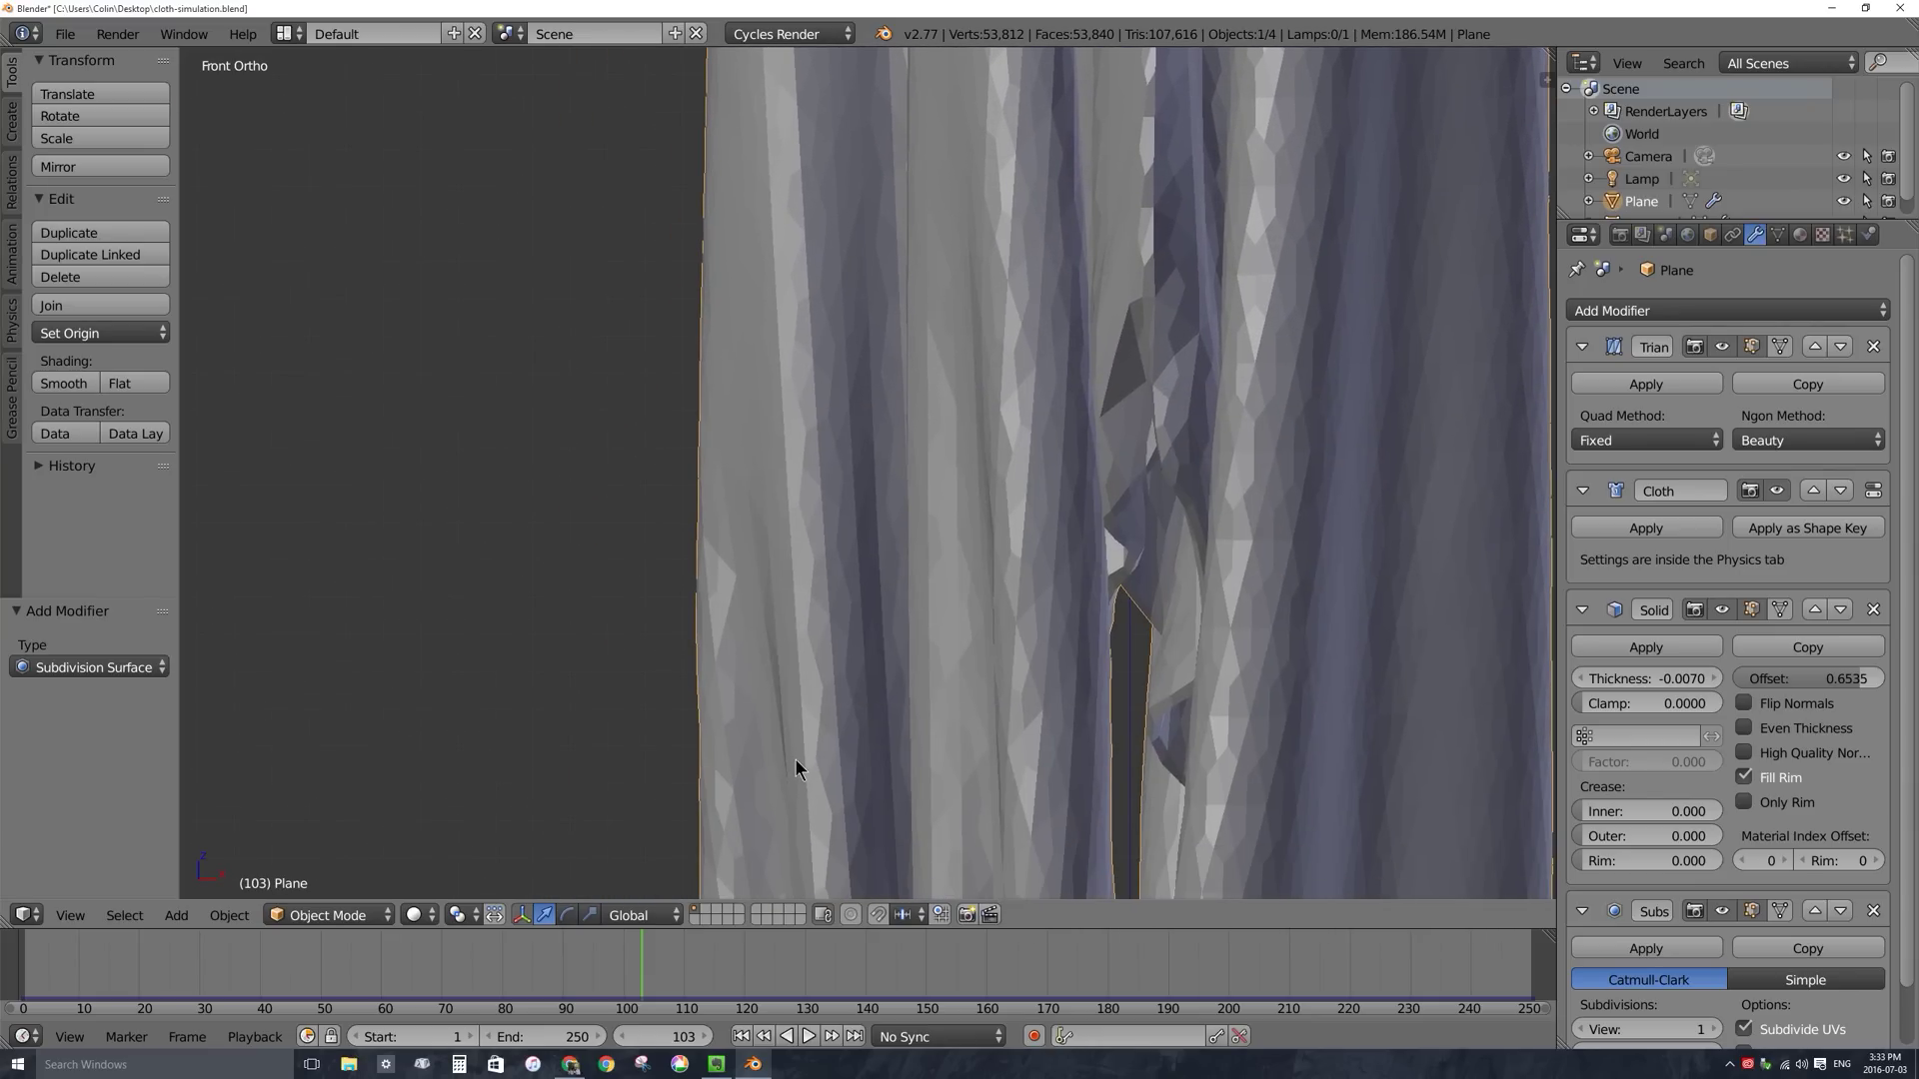
scroll(780, 429, "up", 3)
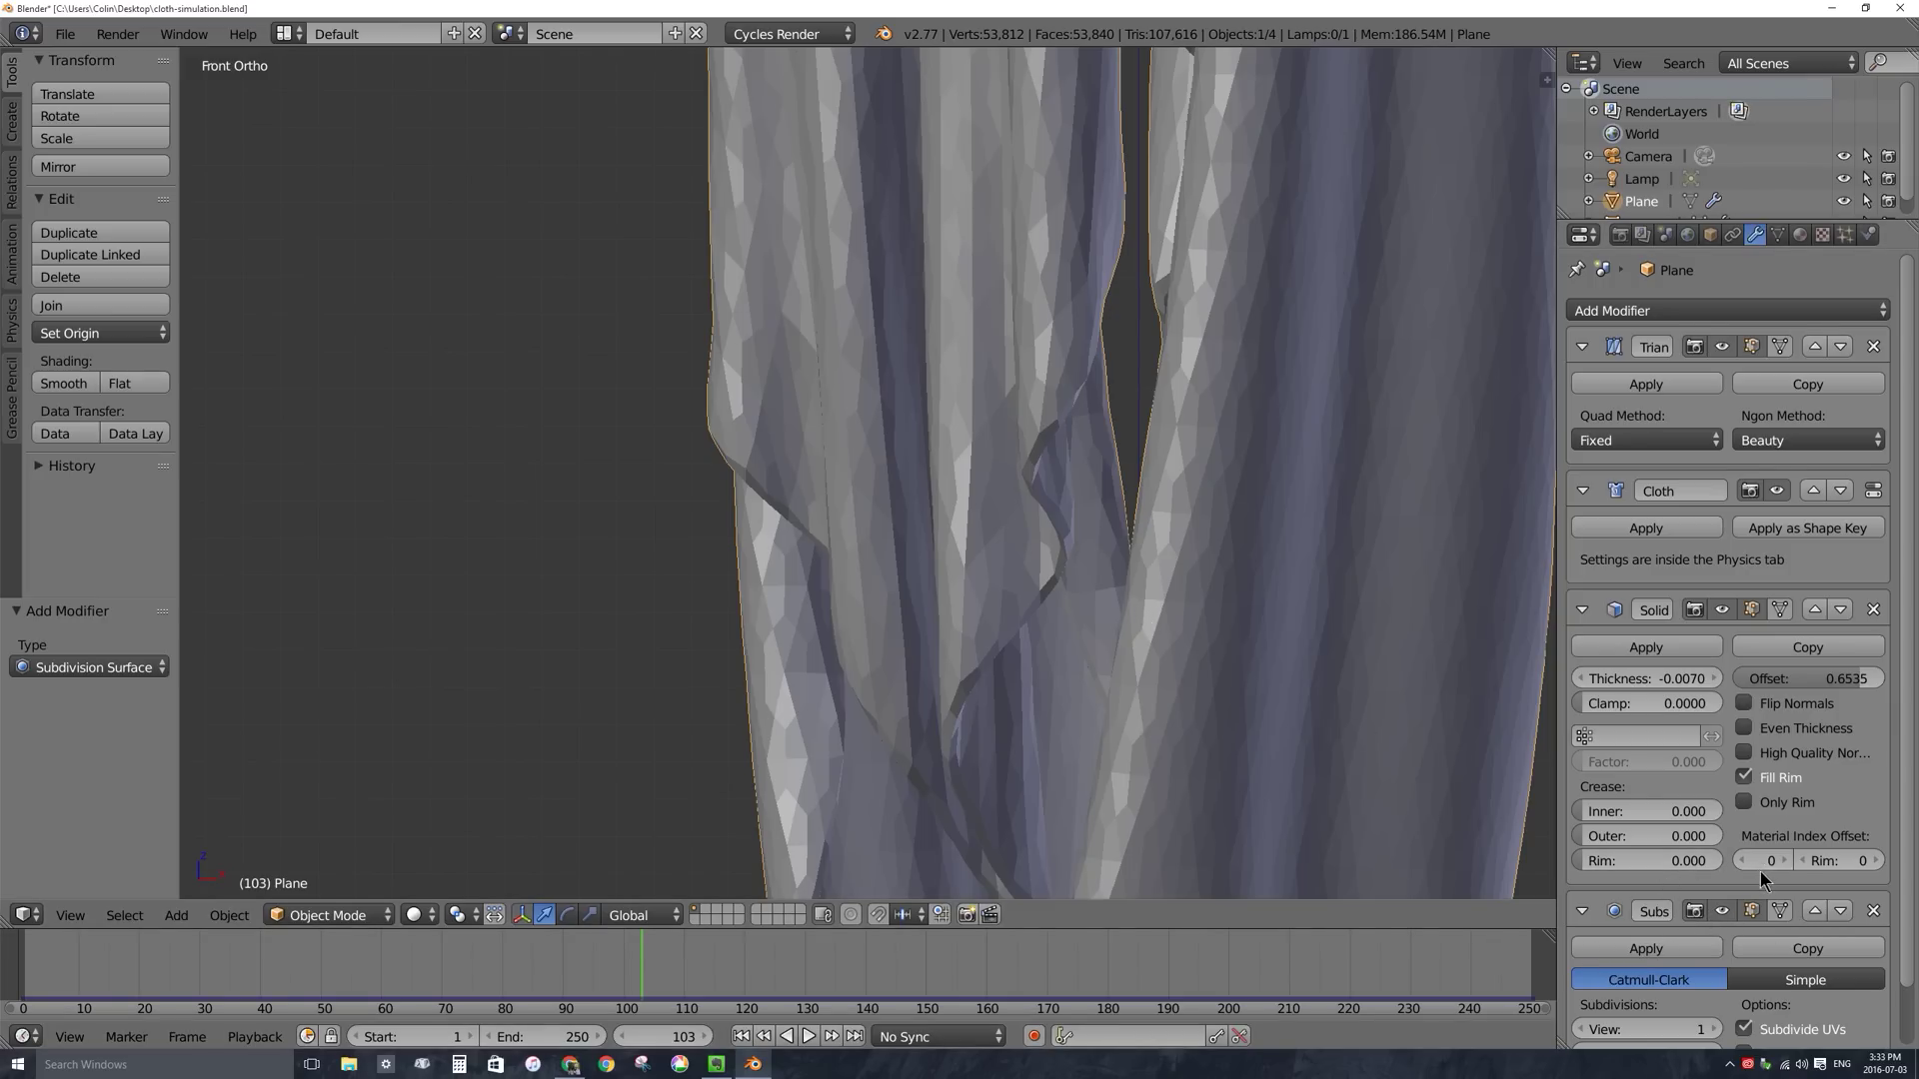
scroll(1904, 819, "down", 3)
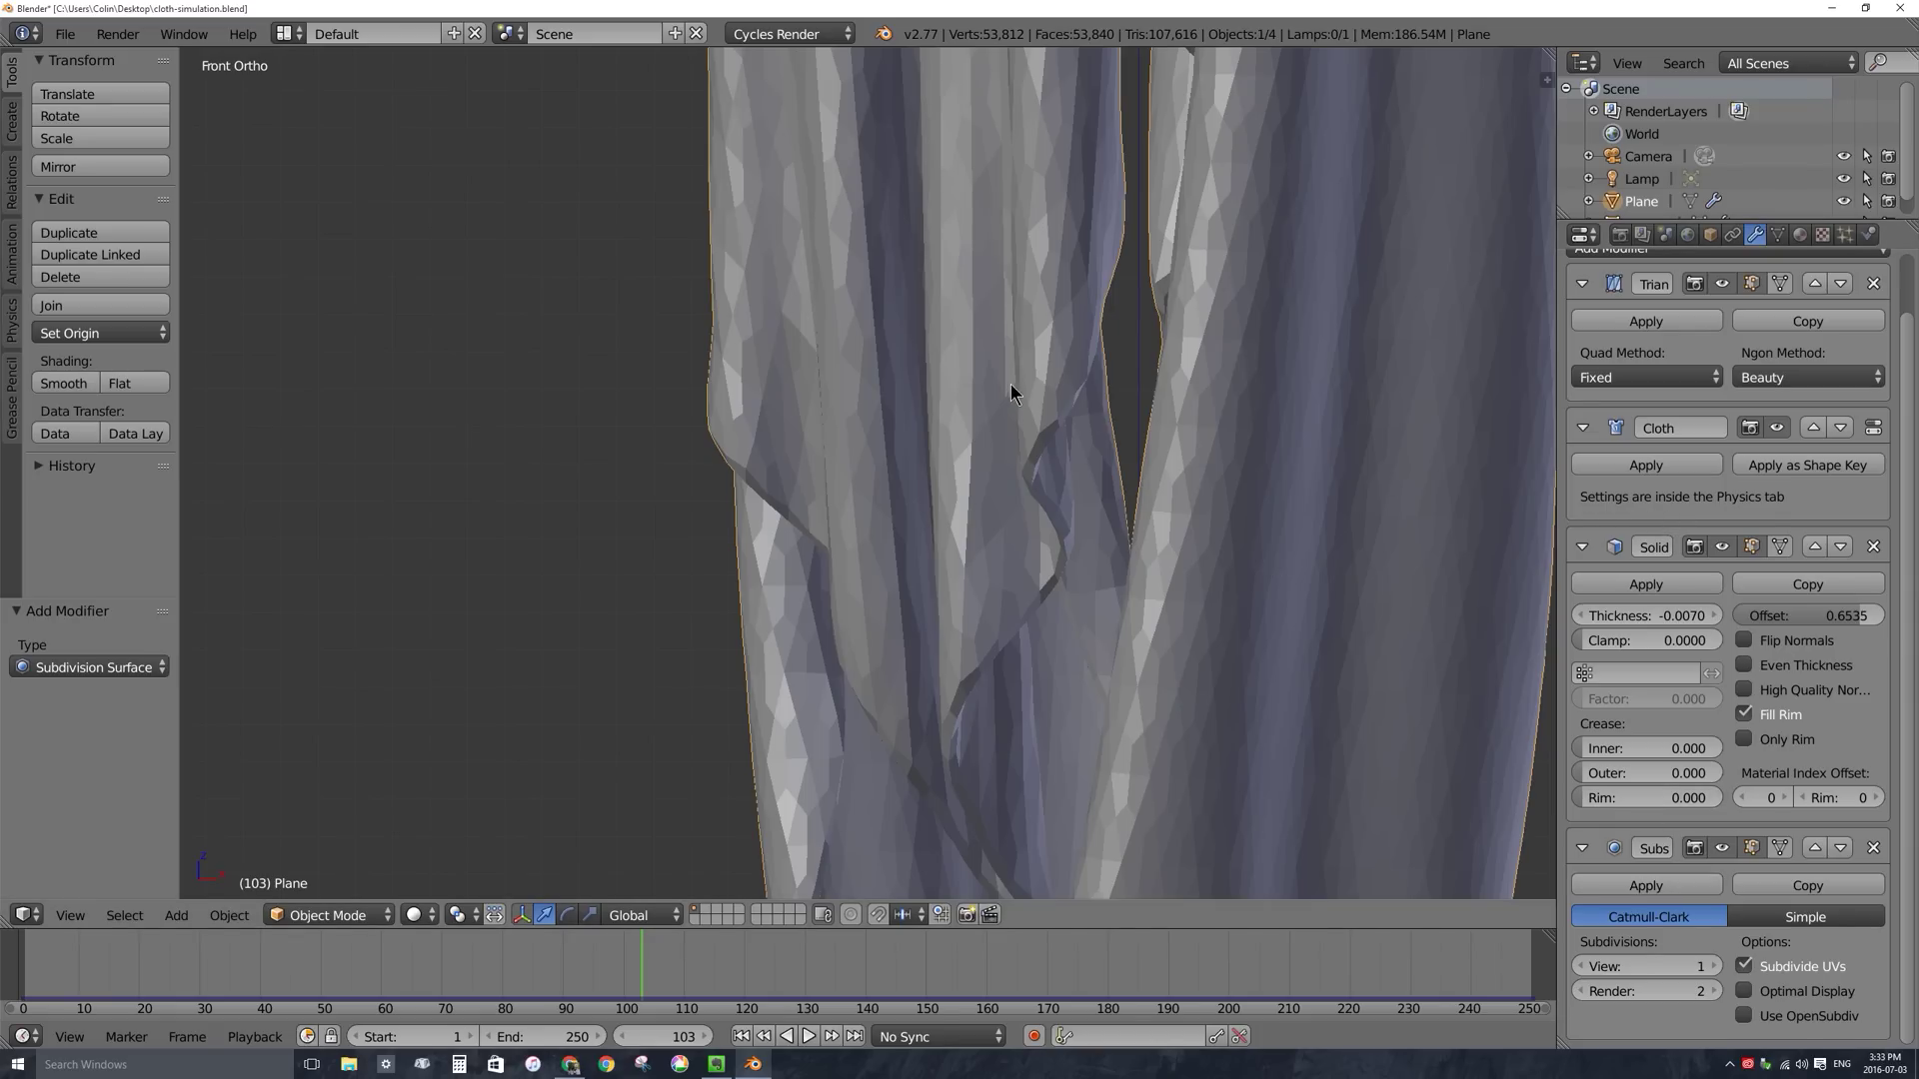
left_click(1815, 847)
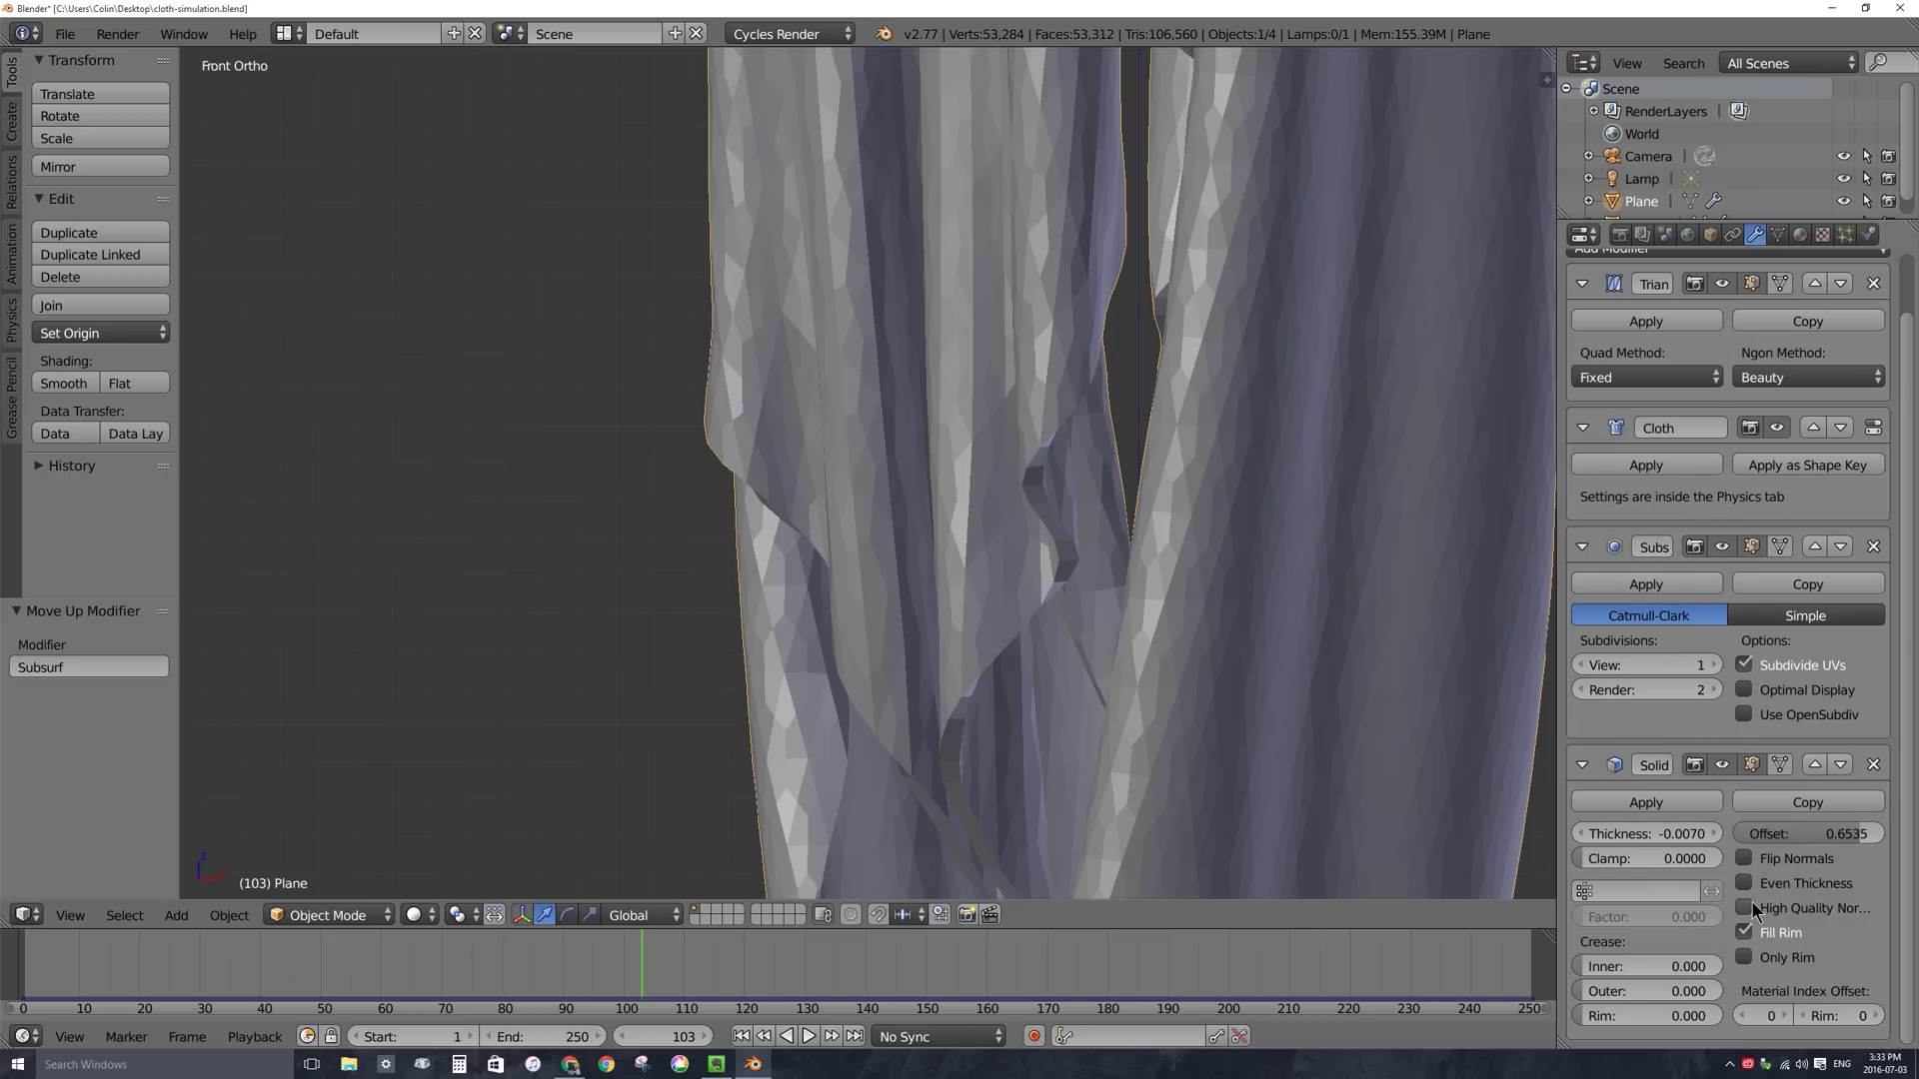
Apply smooth shading to the draped plane and check the whole cloth from another side.
left_click(63, 384)
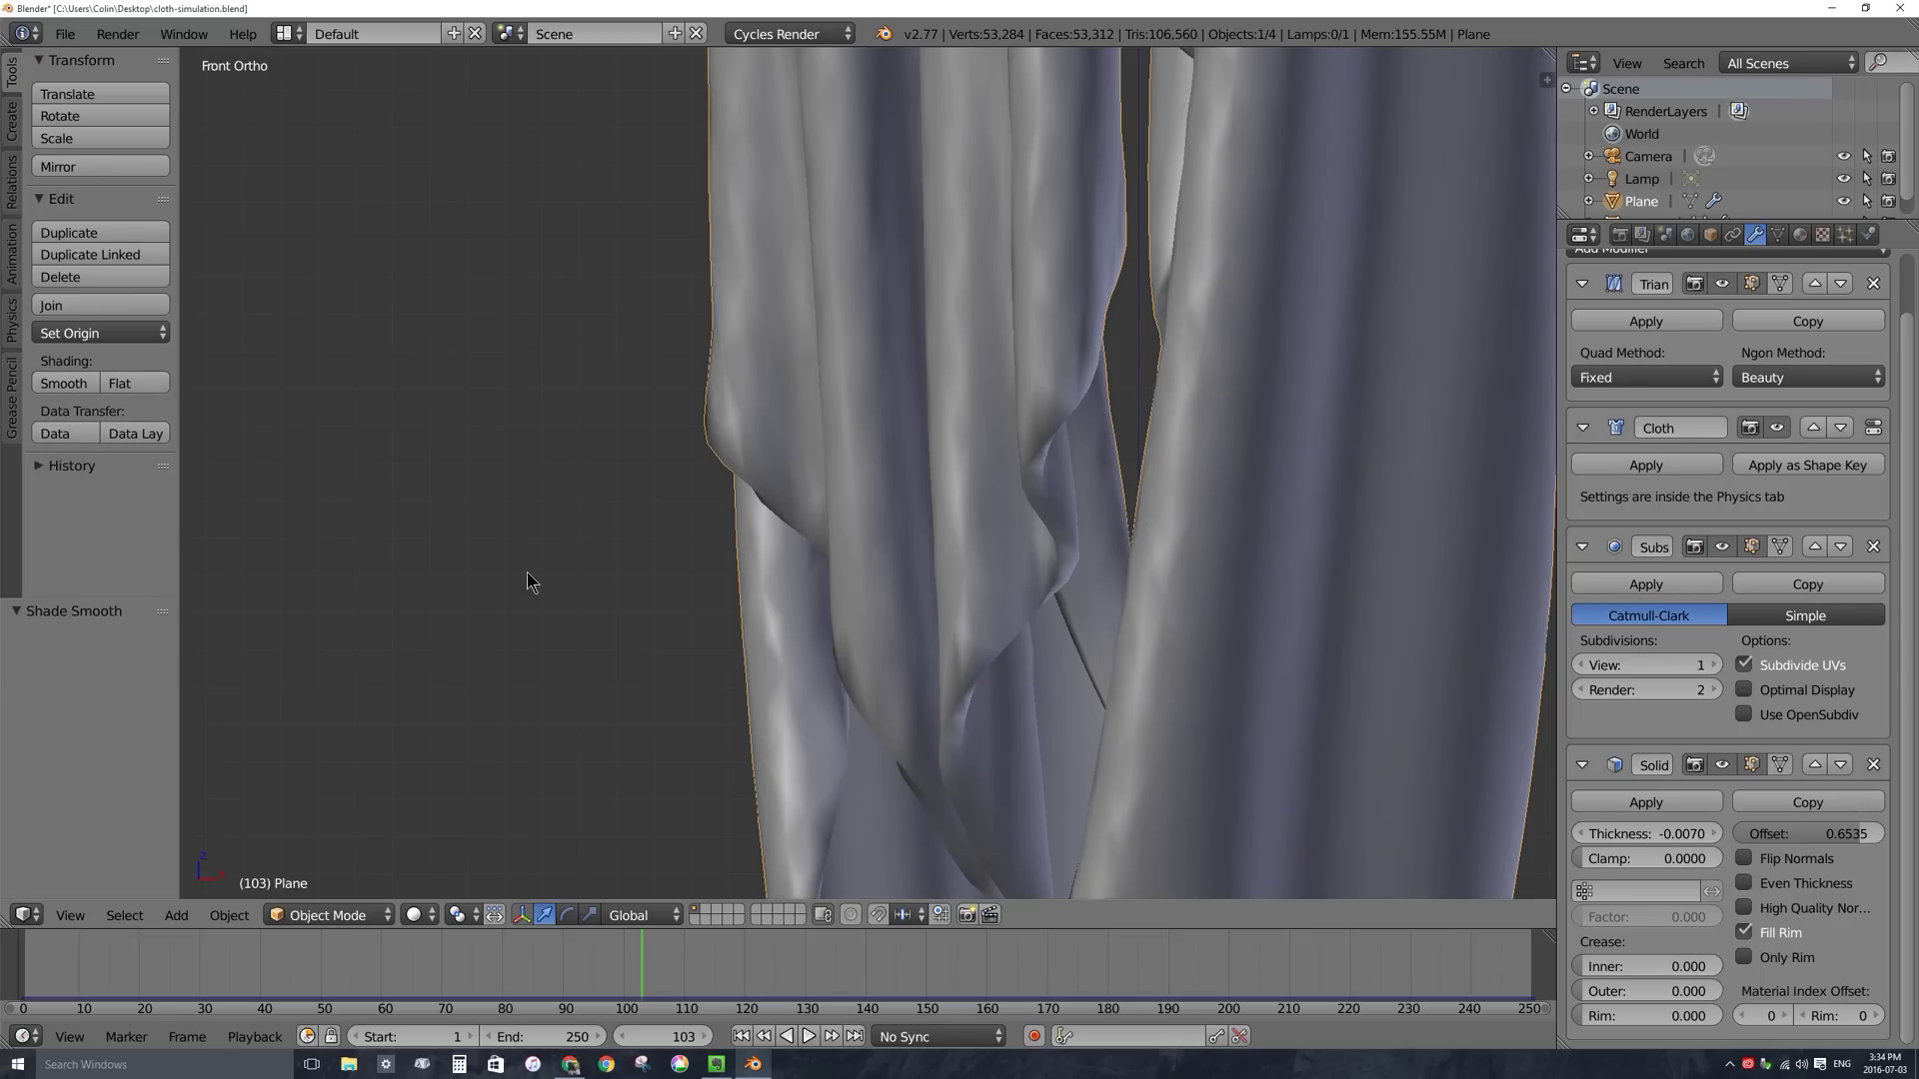
scroll(684, 493, "down", 4)
scroll(763, 600, "down", 5)
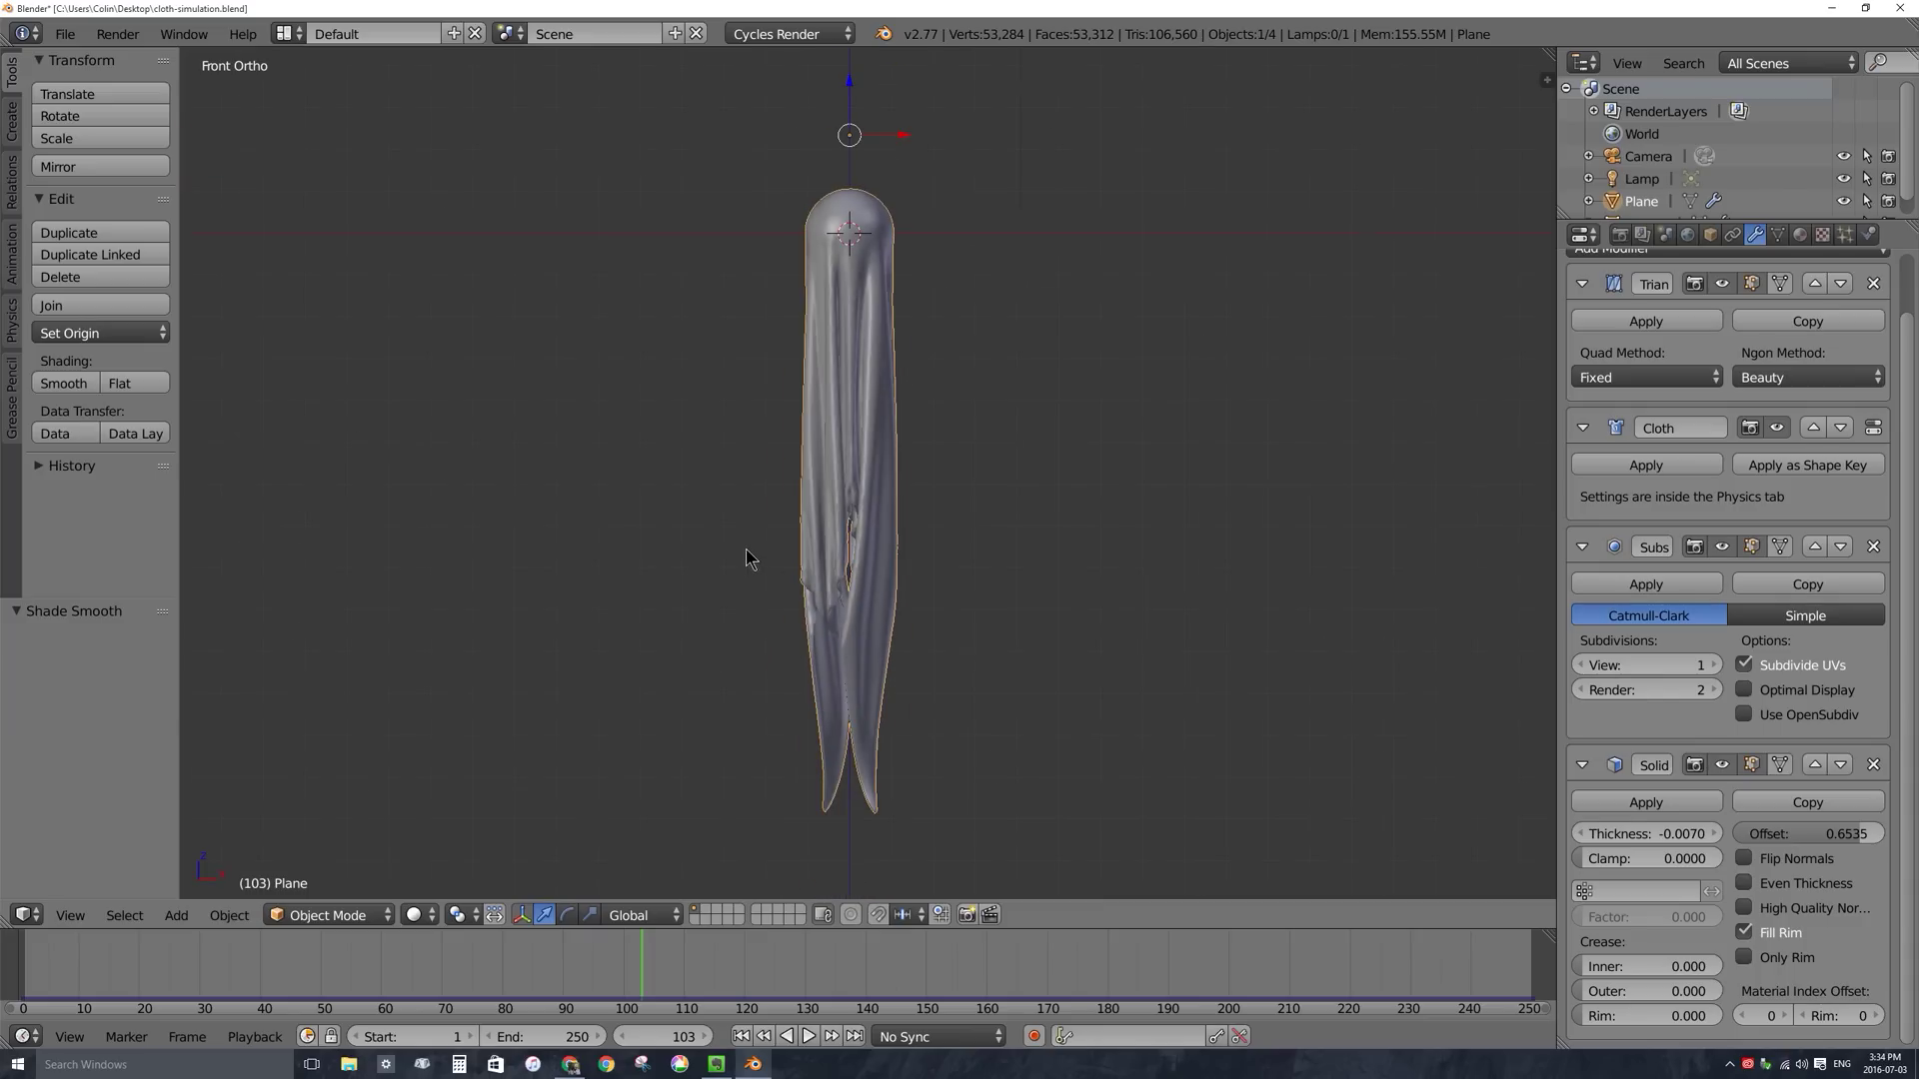
middle_click_drag(715, 415, 459, 771)
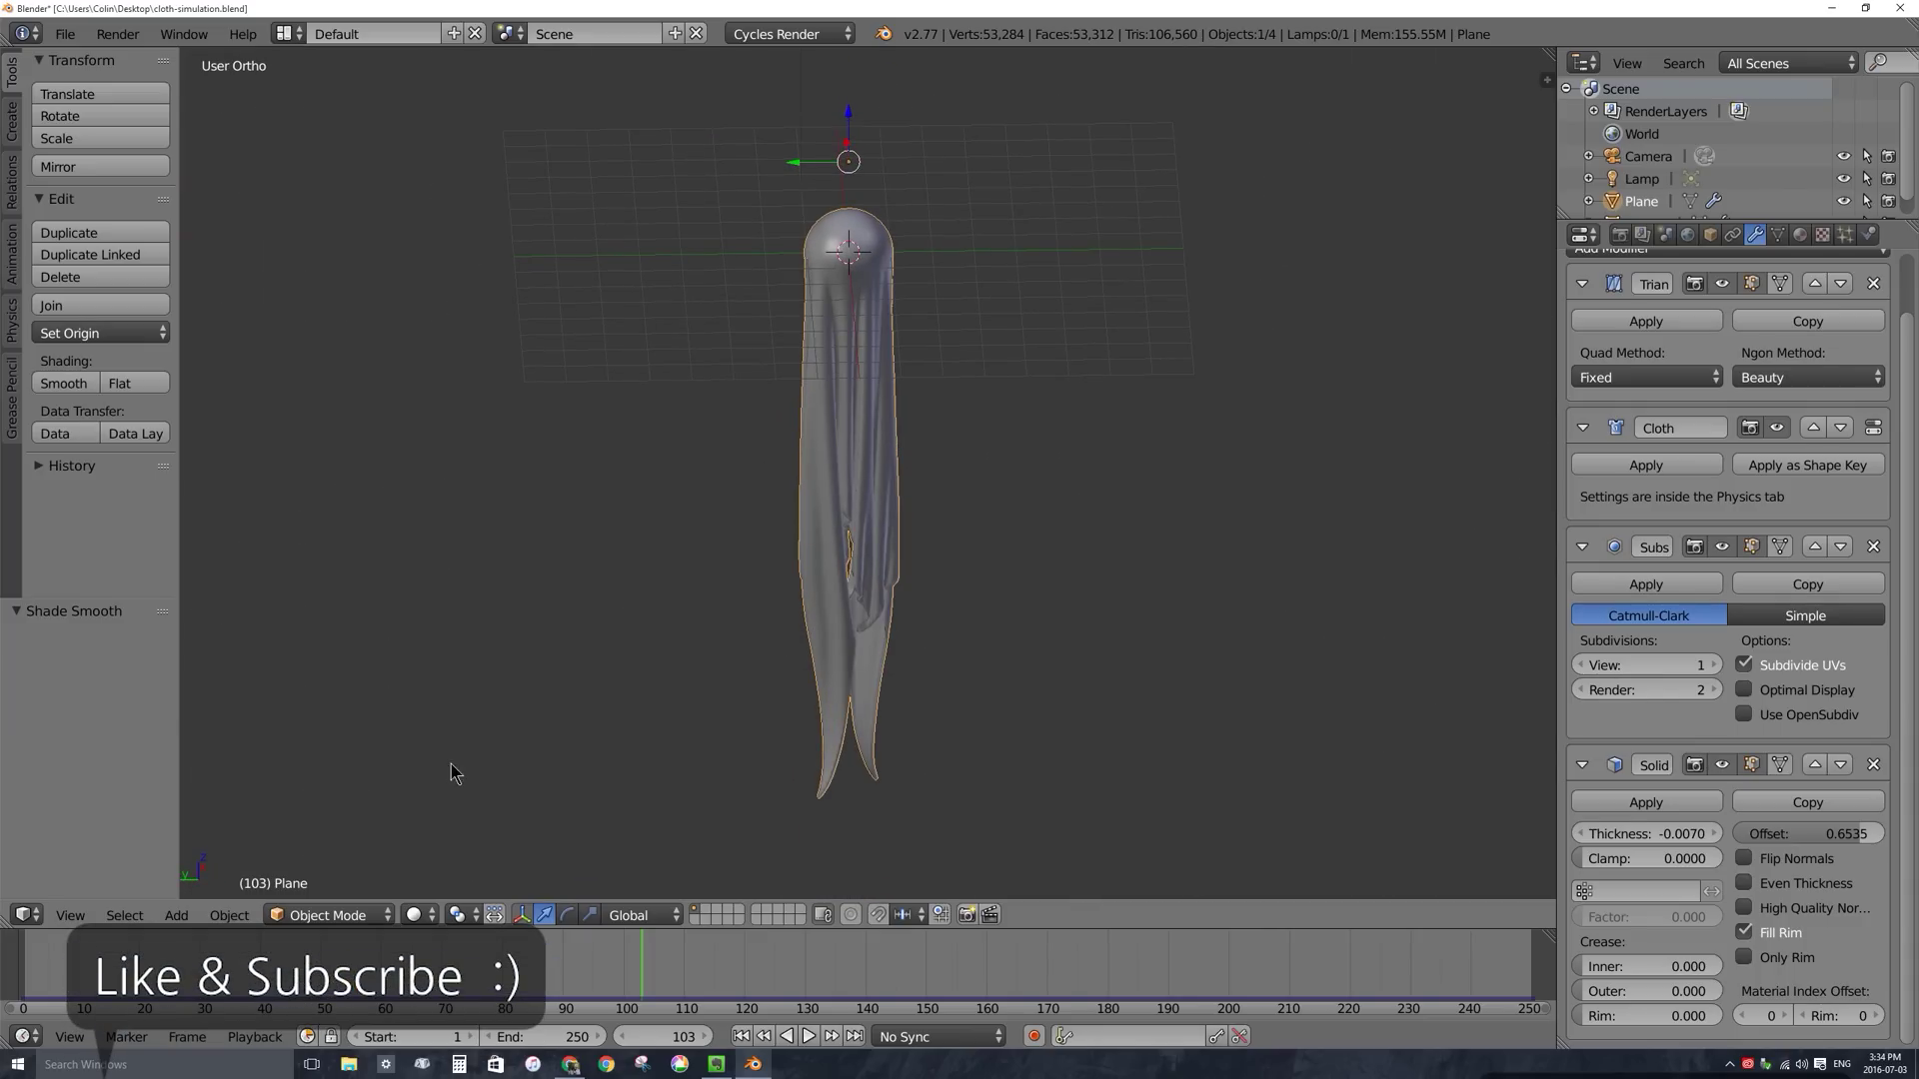
Display the scene in Material viewport shading and play the cloth animation from frame 1.
left_click(426, 919)
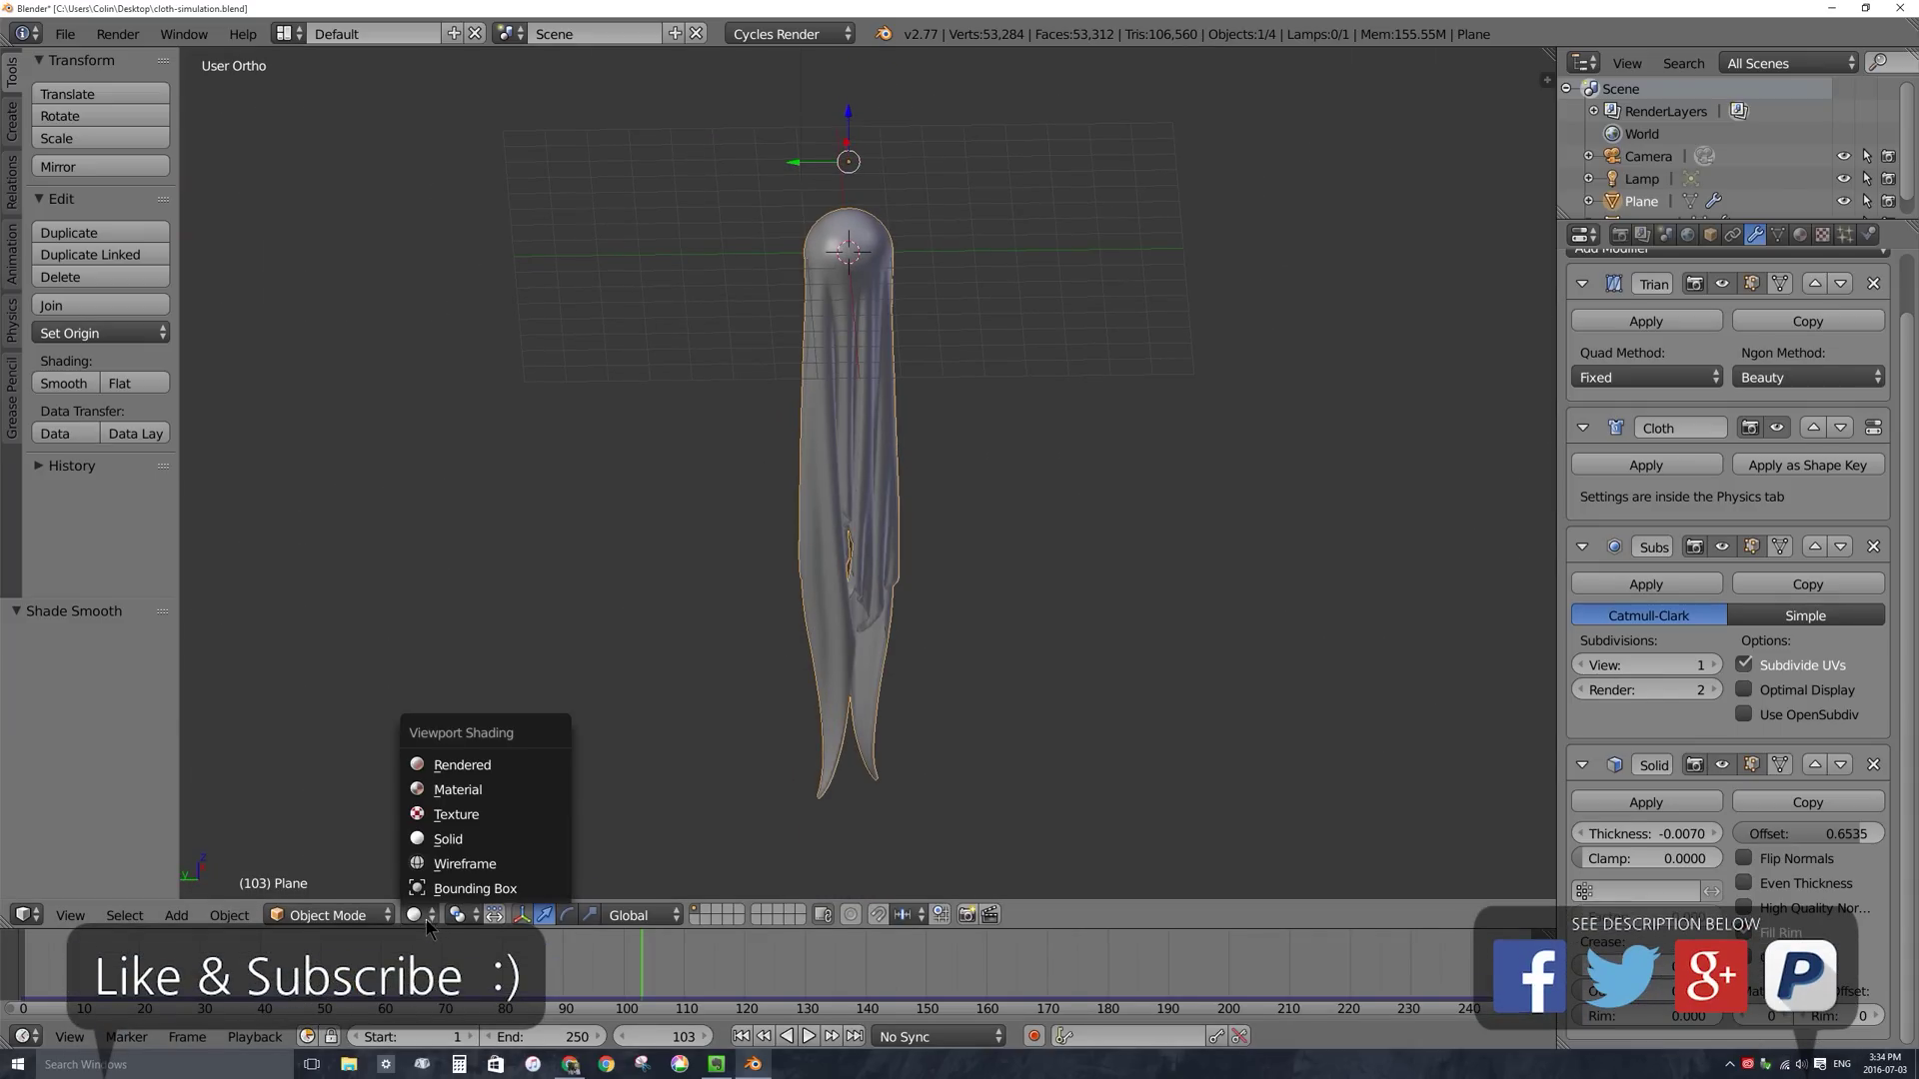
left_click(458, 789)
key("shift+Left")
key("alt+a")
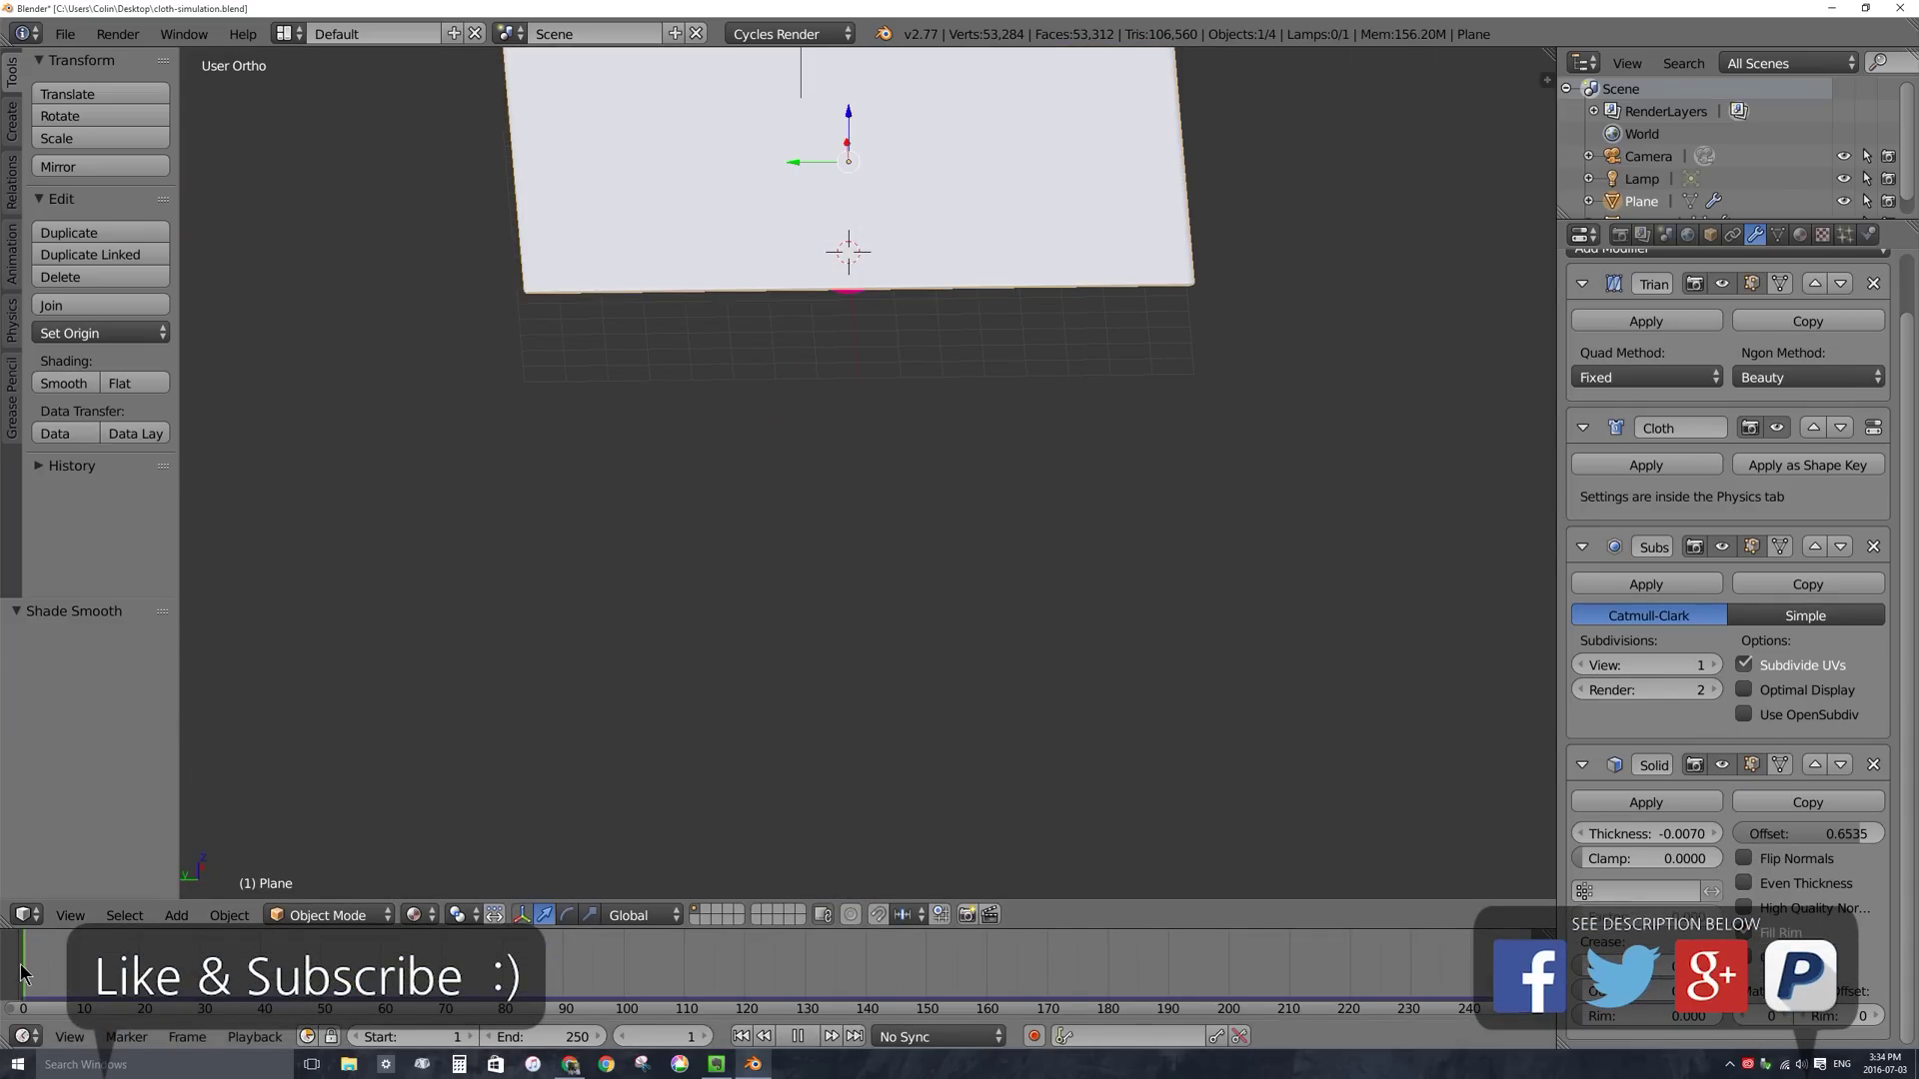